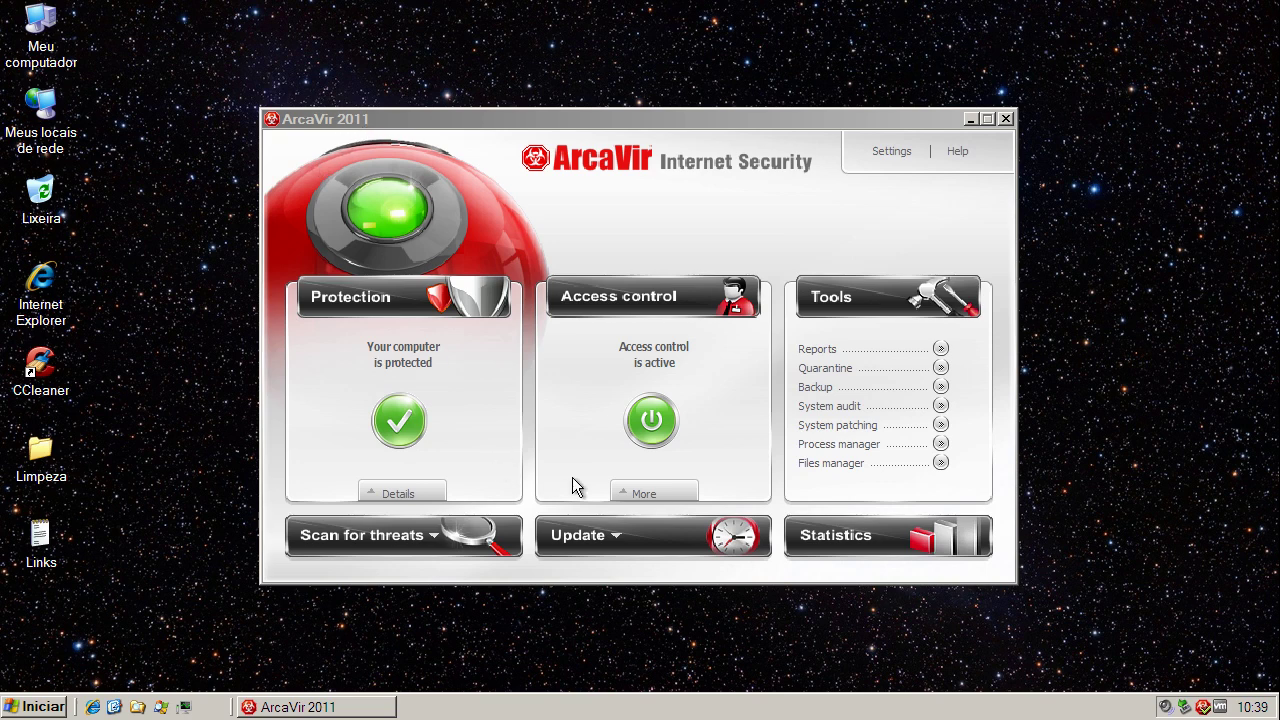
- Show the extra Access control options, then review the on-demand scanning settings under Scan for threats and cancel without changes
left_click(630, 495)
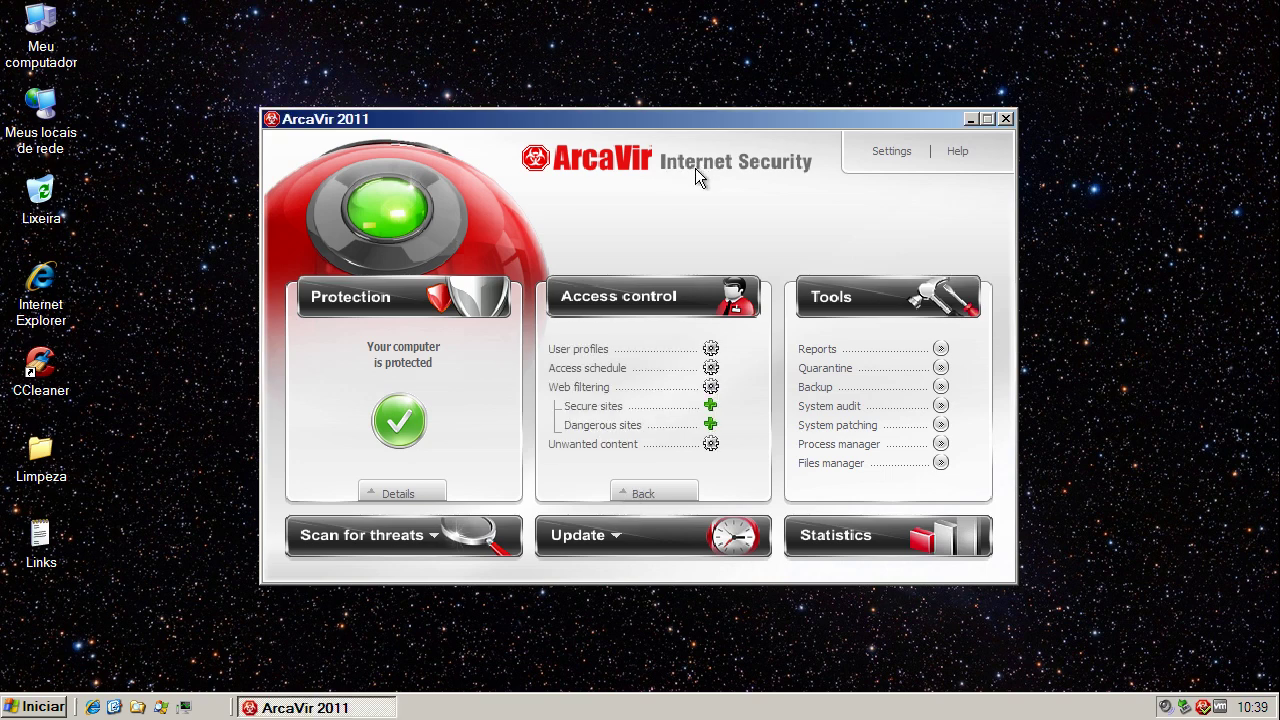
left_click(891, 155)
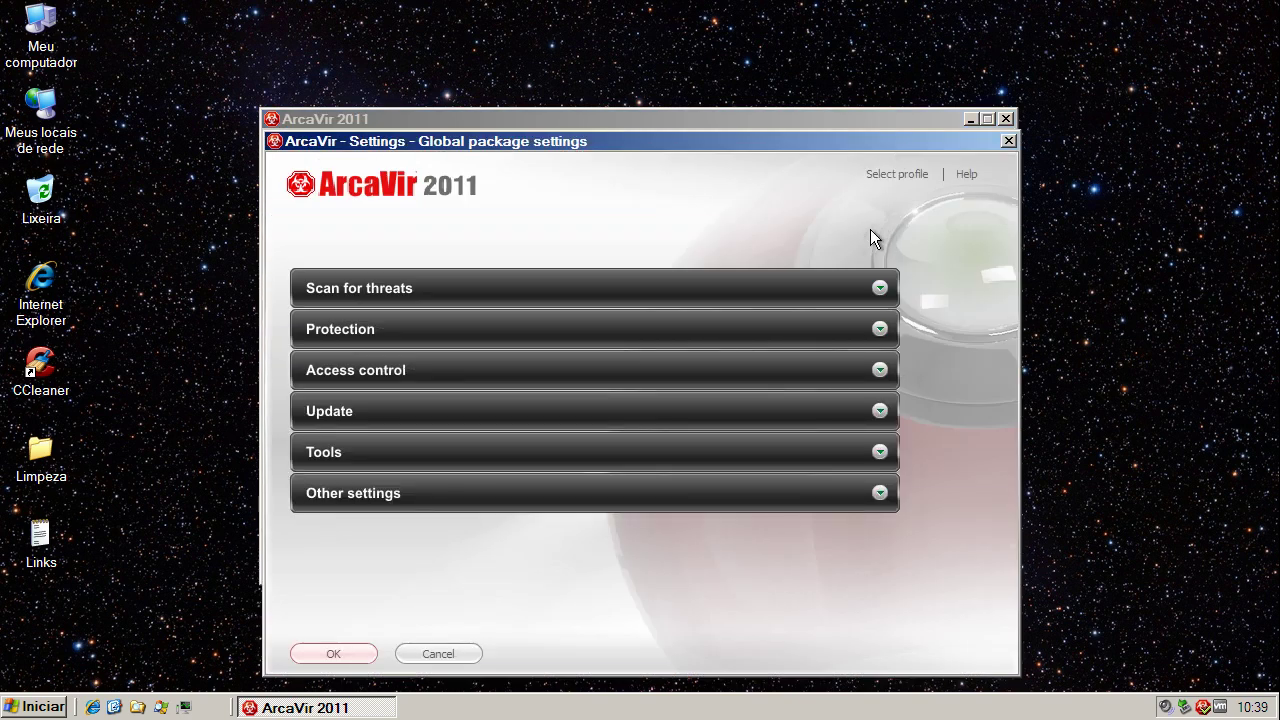
left_click_drag(865, 146, 883, 149)
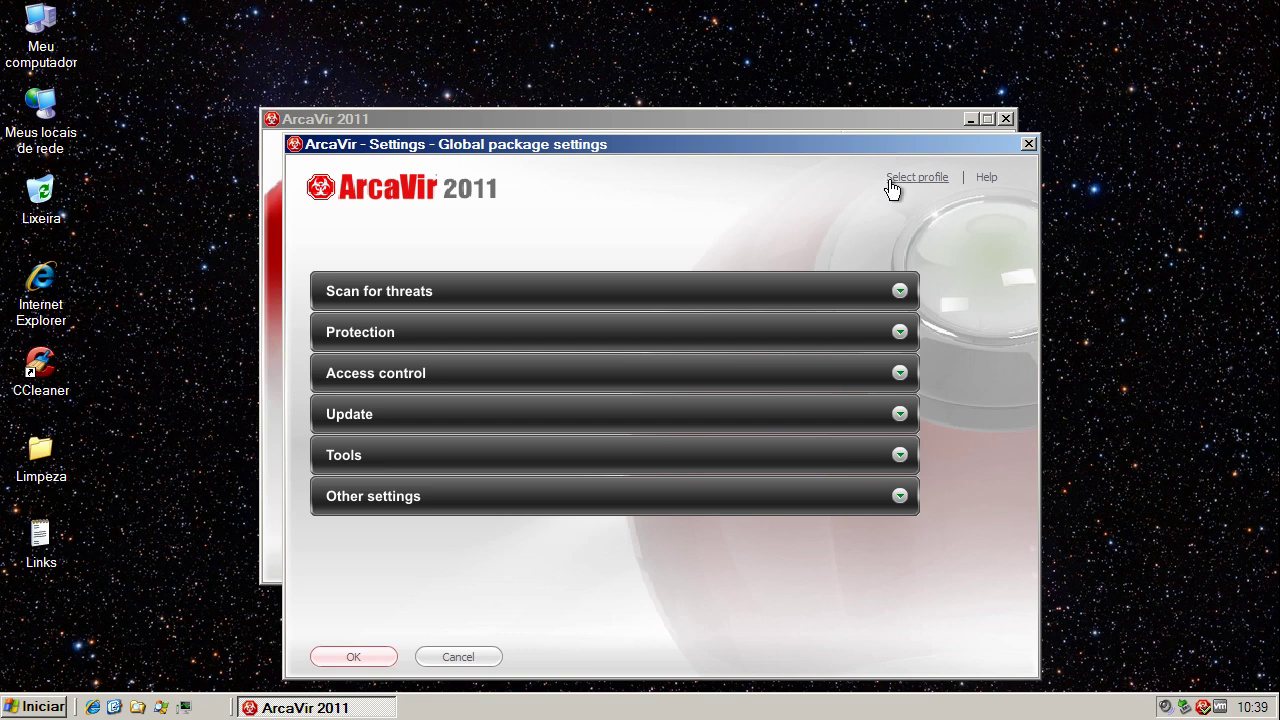
left_click(900, 291)
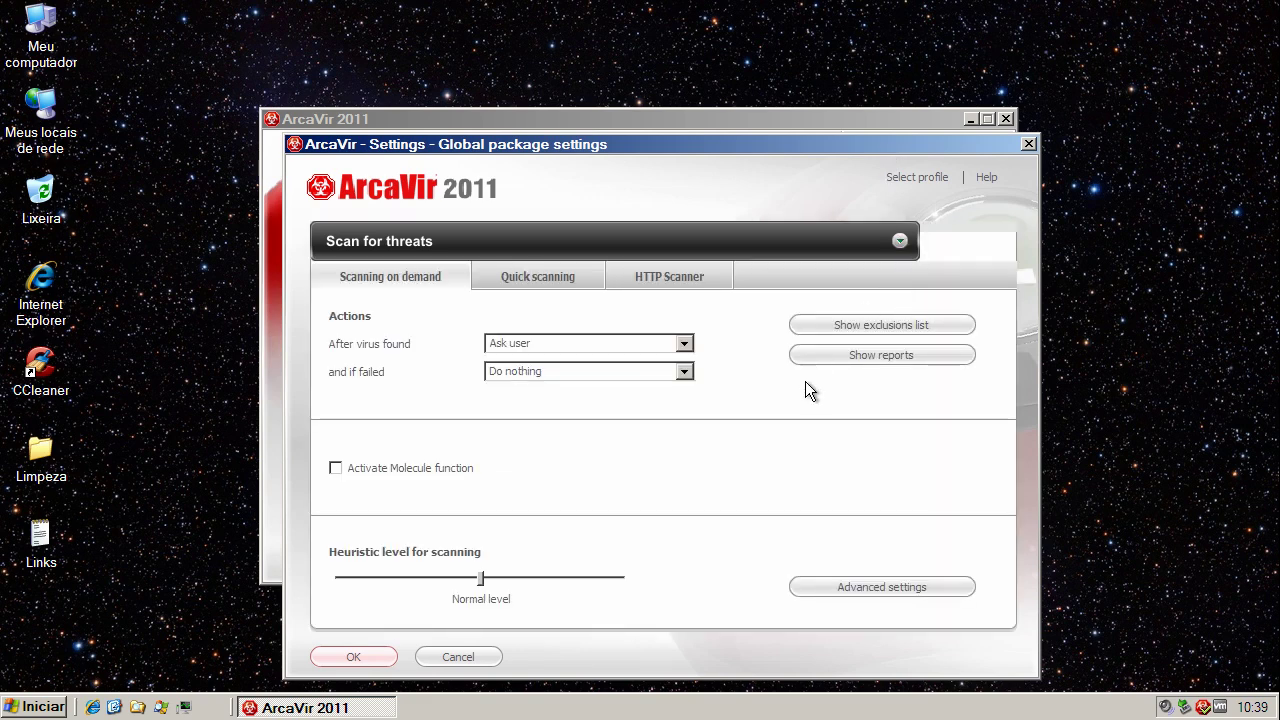
left_click(476, 658)
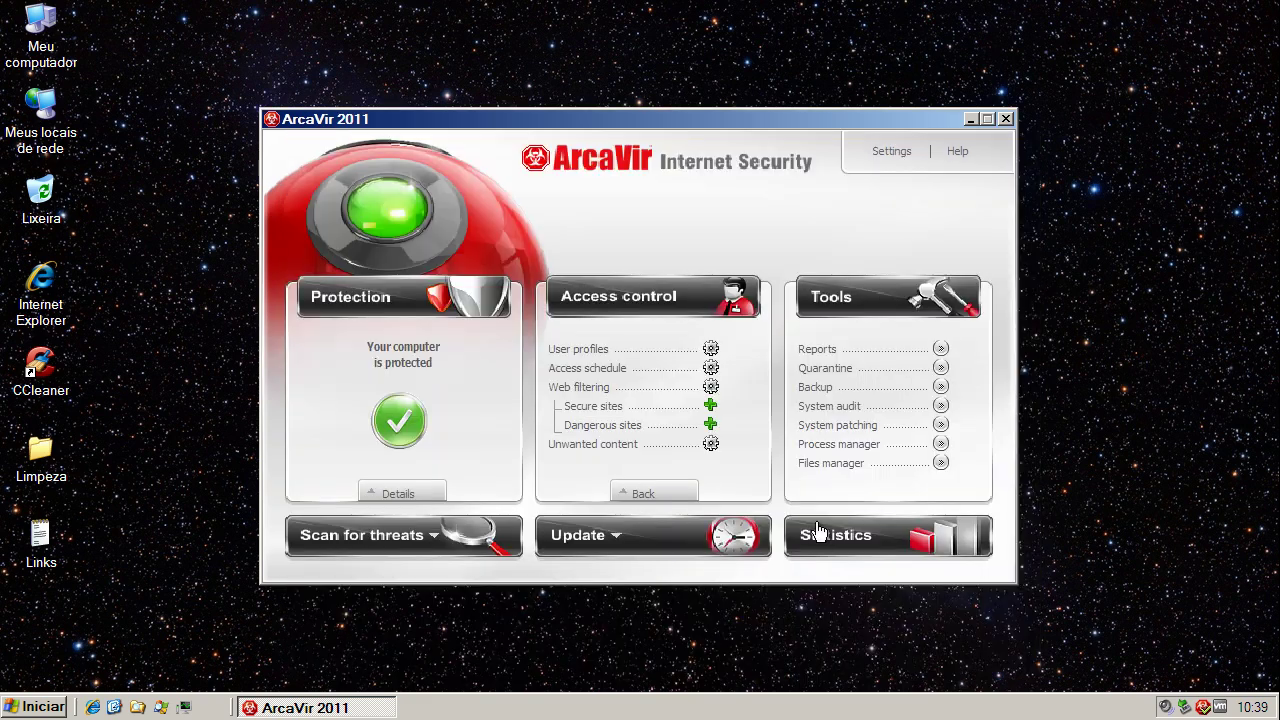
- Review the Access control settings, including the general options, access schedule and unwanted content categories, and close them
left_click(891, 152)
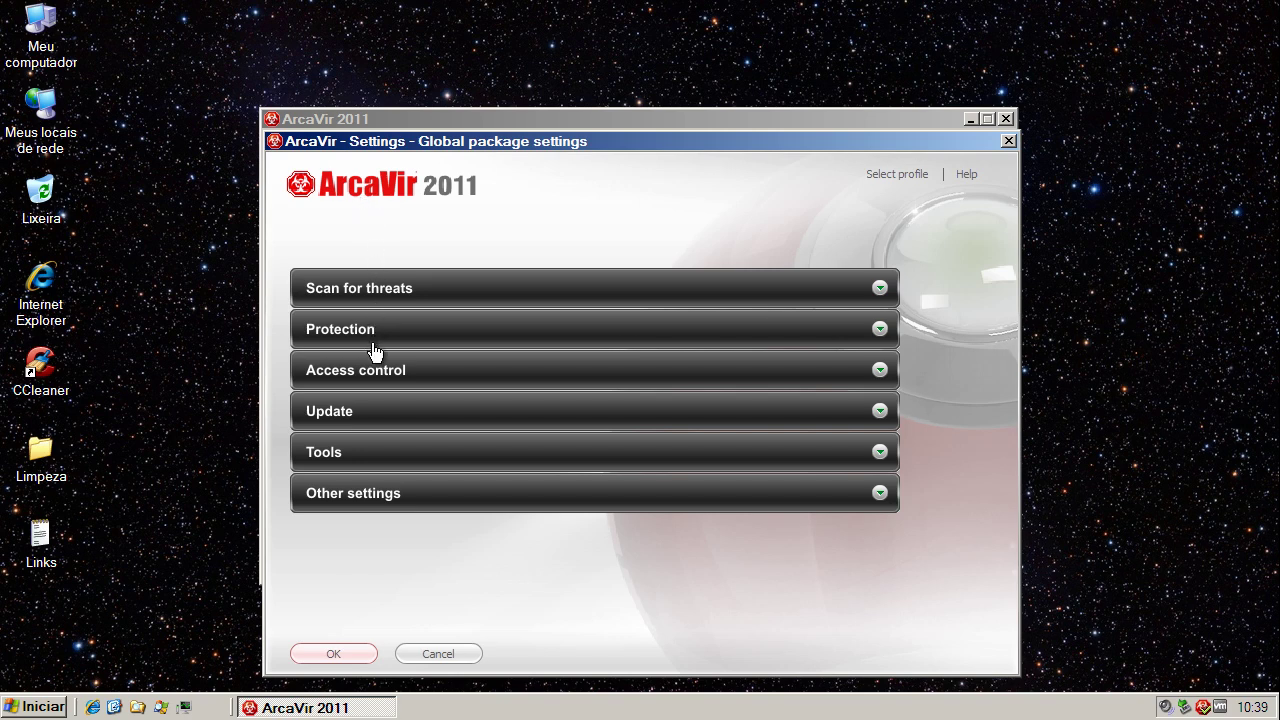
left_click(743, 374)
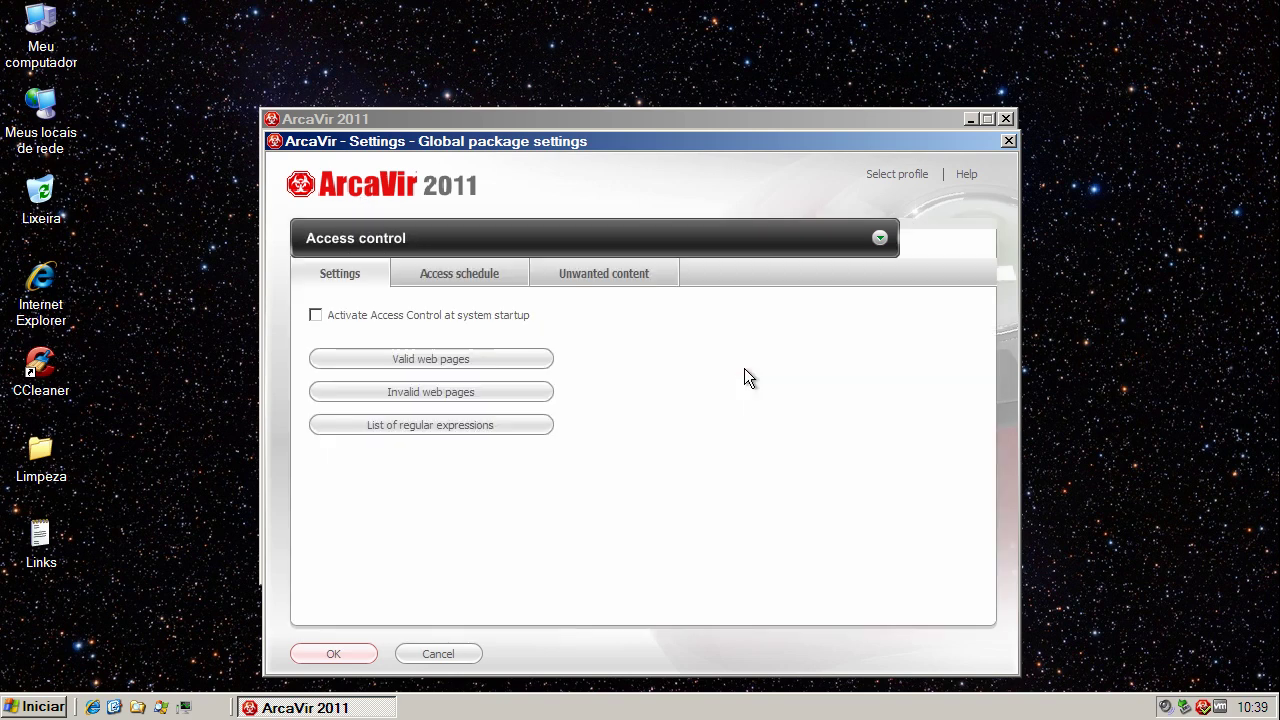
left_click(466, 268)
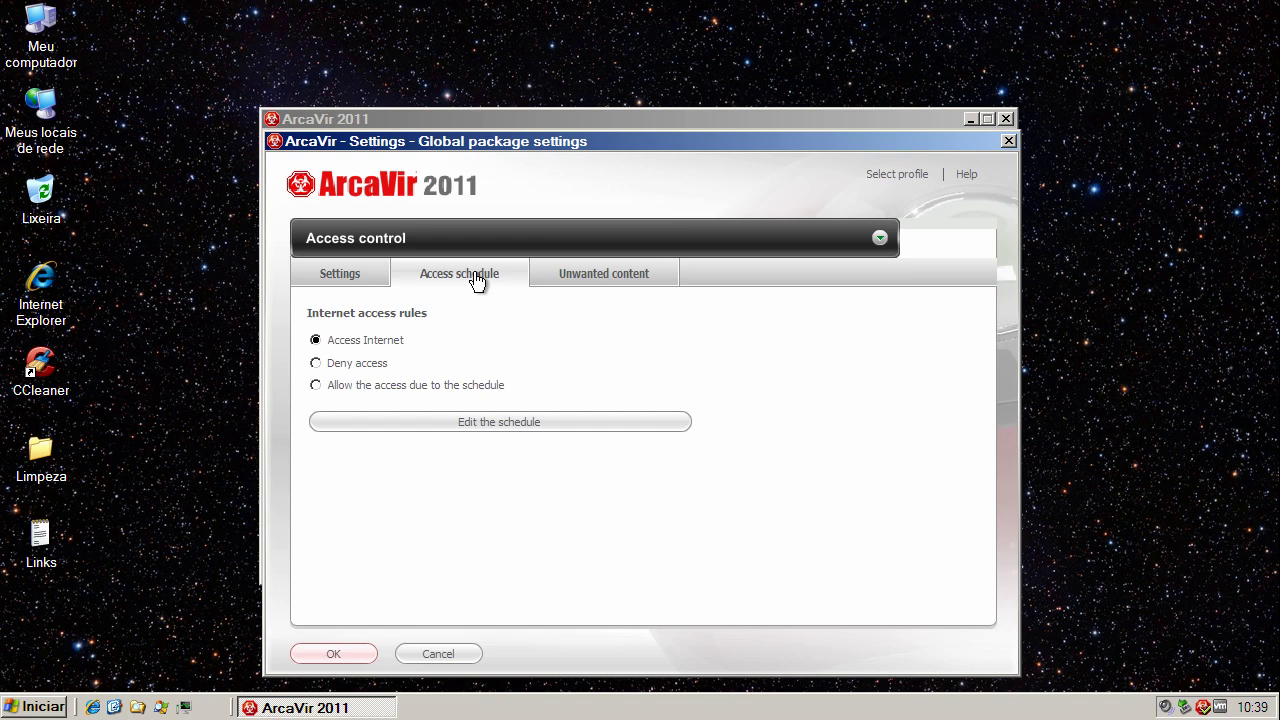
left_click(603, 275)
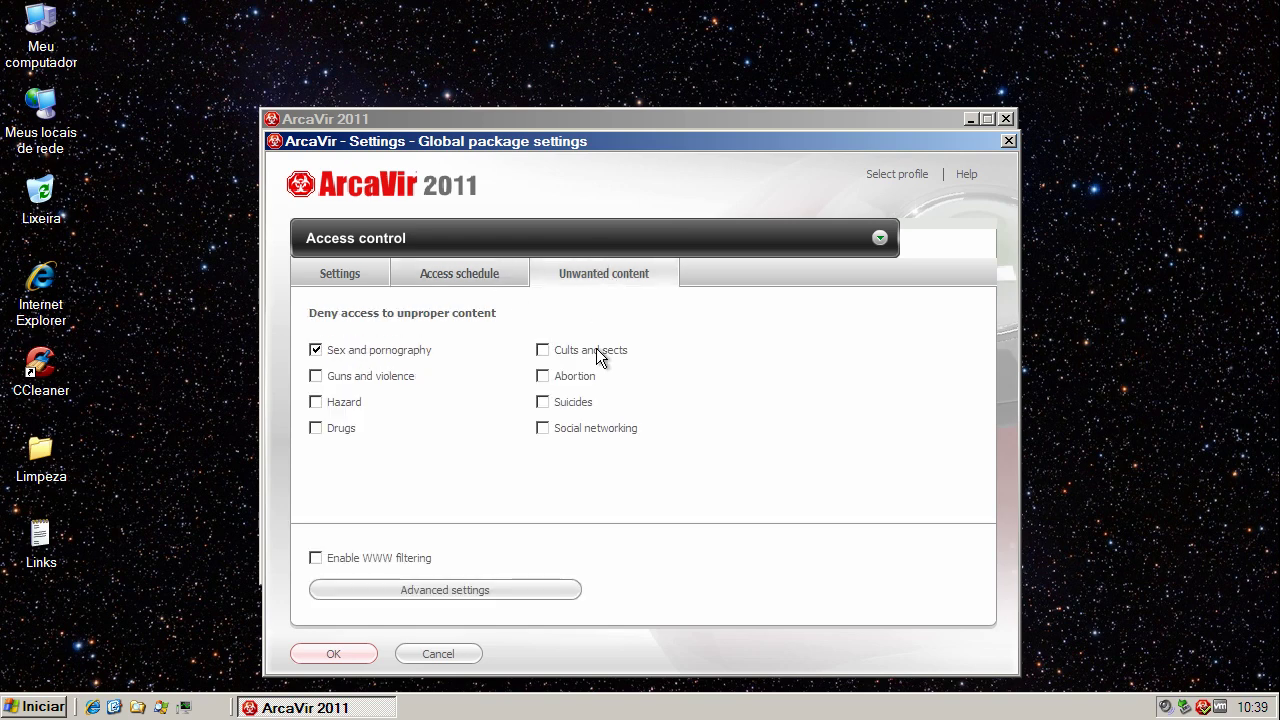
left_click(440, 279)
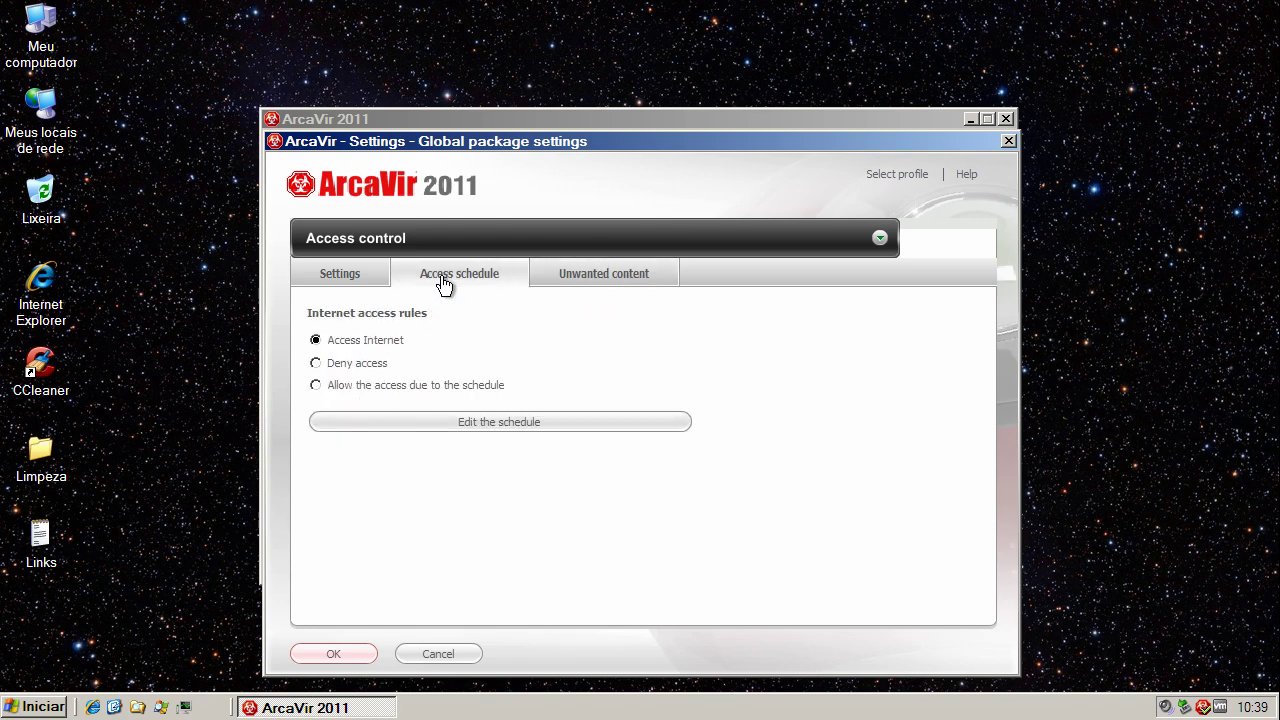
left_click(319, 283)
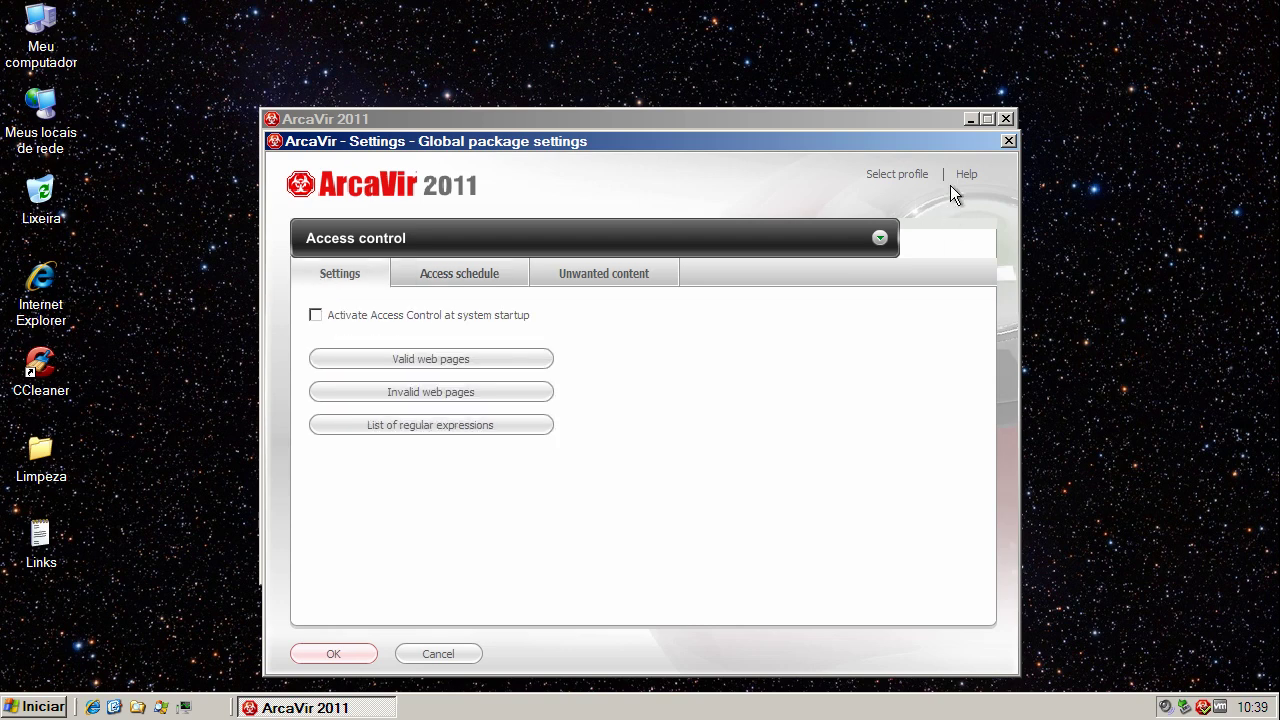
left_click(1008, 142)
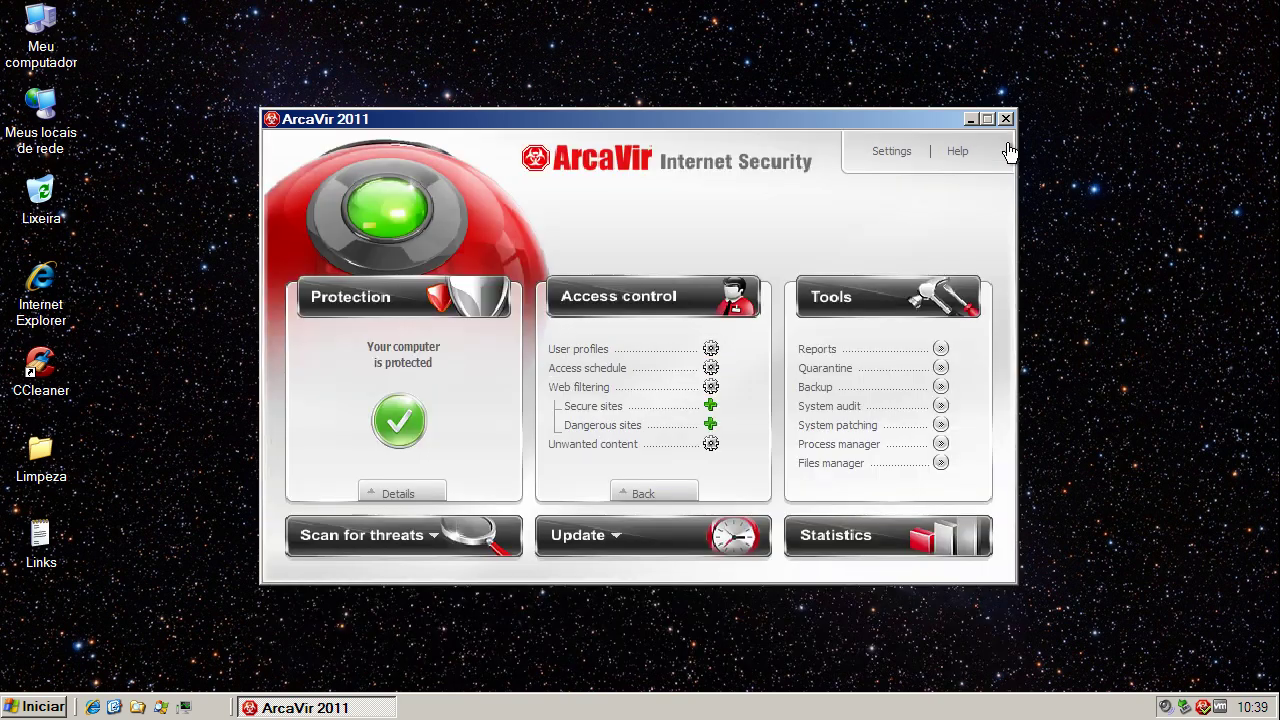
- Review the Quarantine and Backup options in the Tools settings and close them
left_click(889, 155)
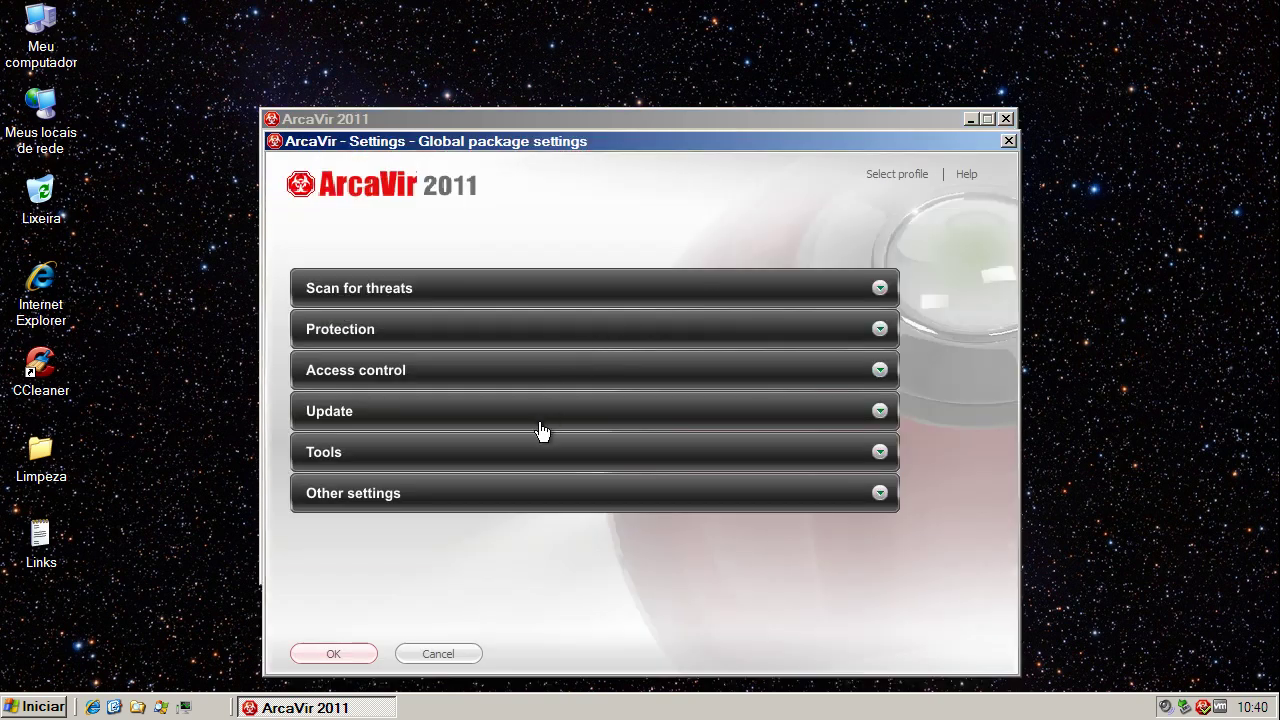
left_click(395, 457)
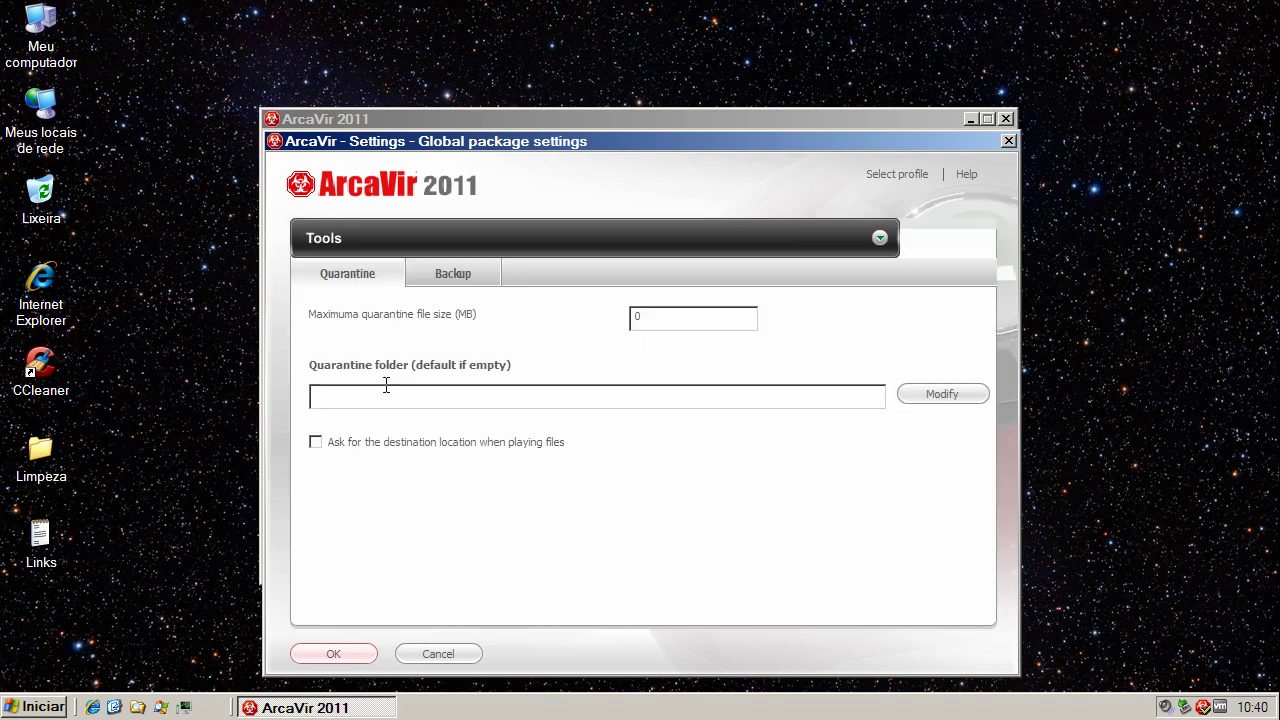
left_click(492, 280)
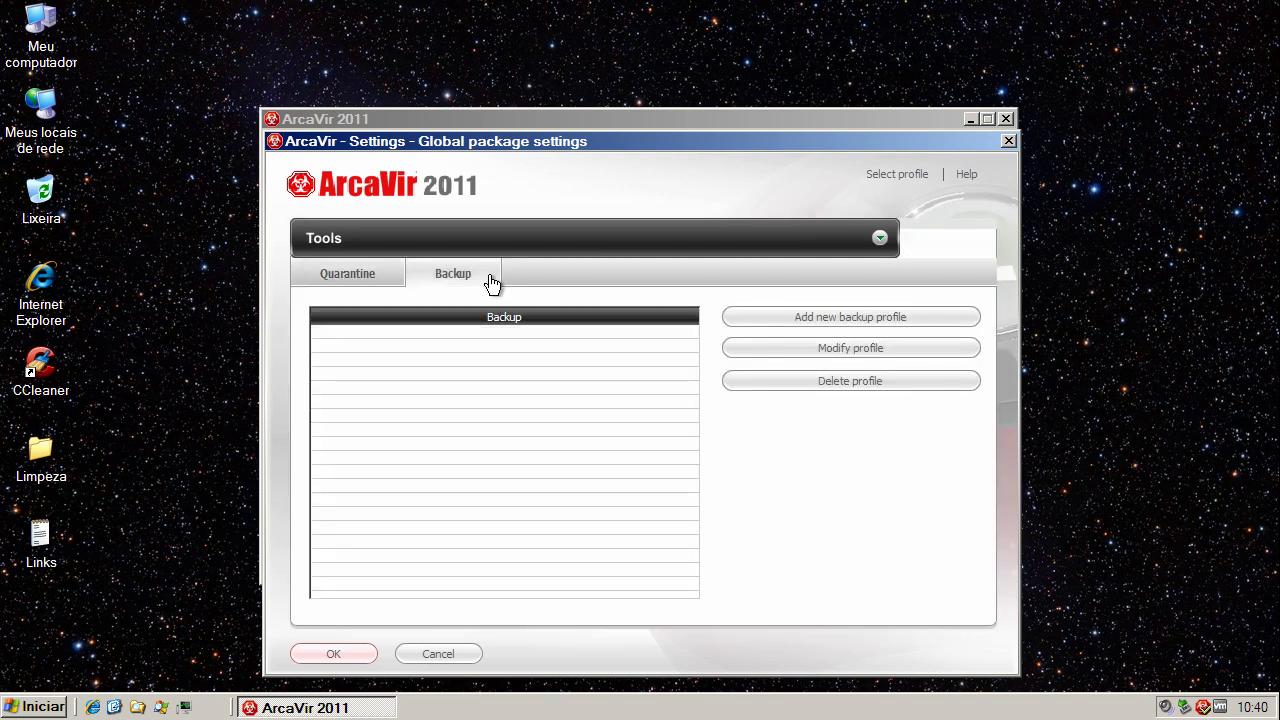
left_click(1009, 141)
- View the Tasks page of the Other settings, then look over the global settings categories and close them
left_click(887, 157)
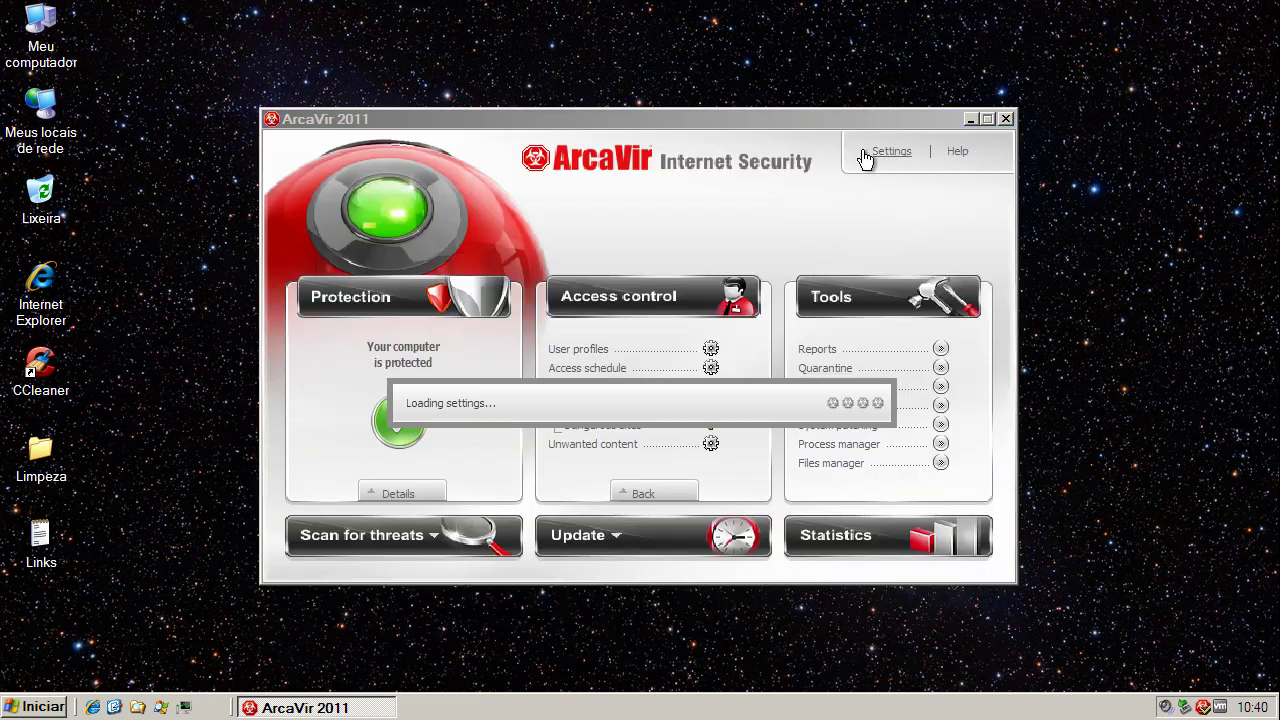
left_click(589, 494)
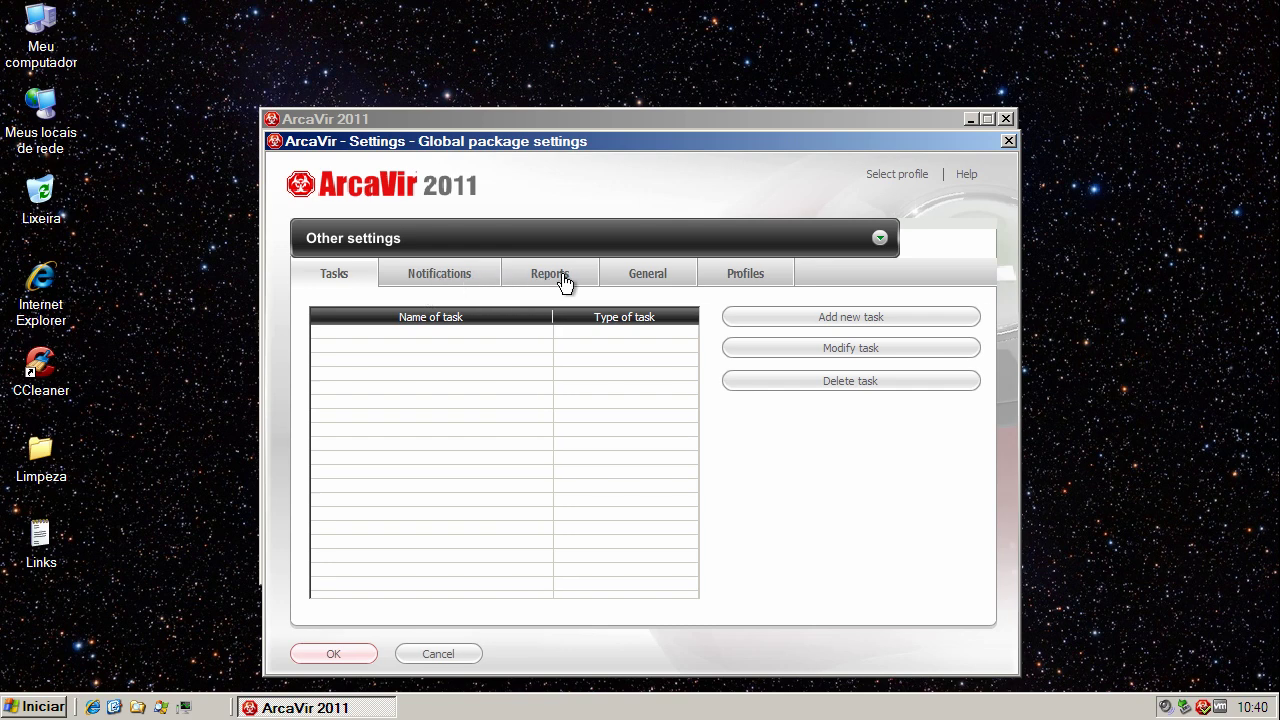
left_click(1008, 141)
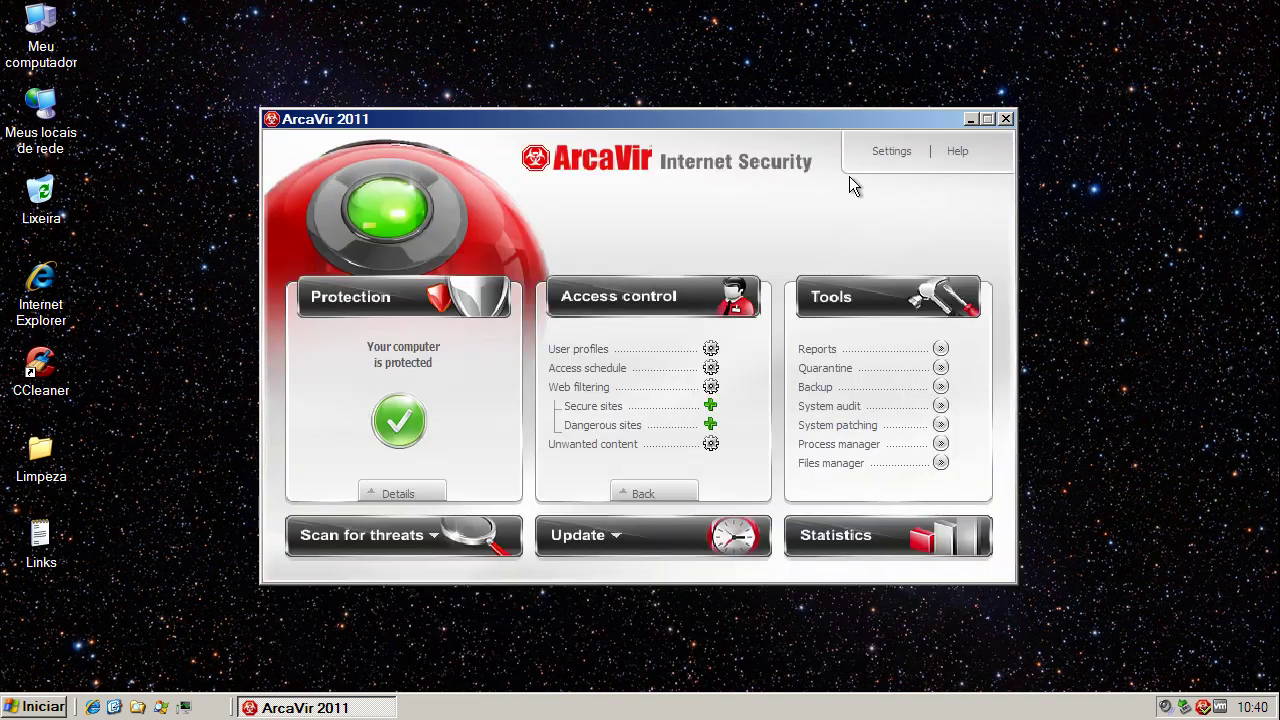
left_click(884, 155)
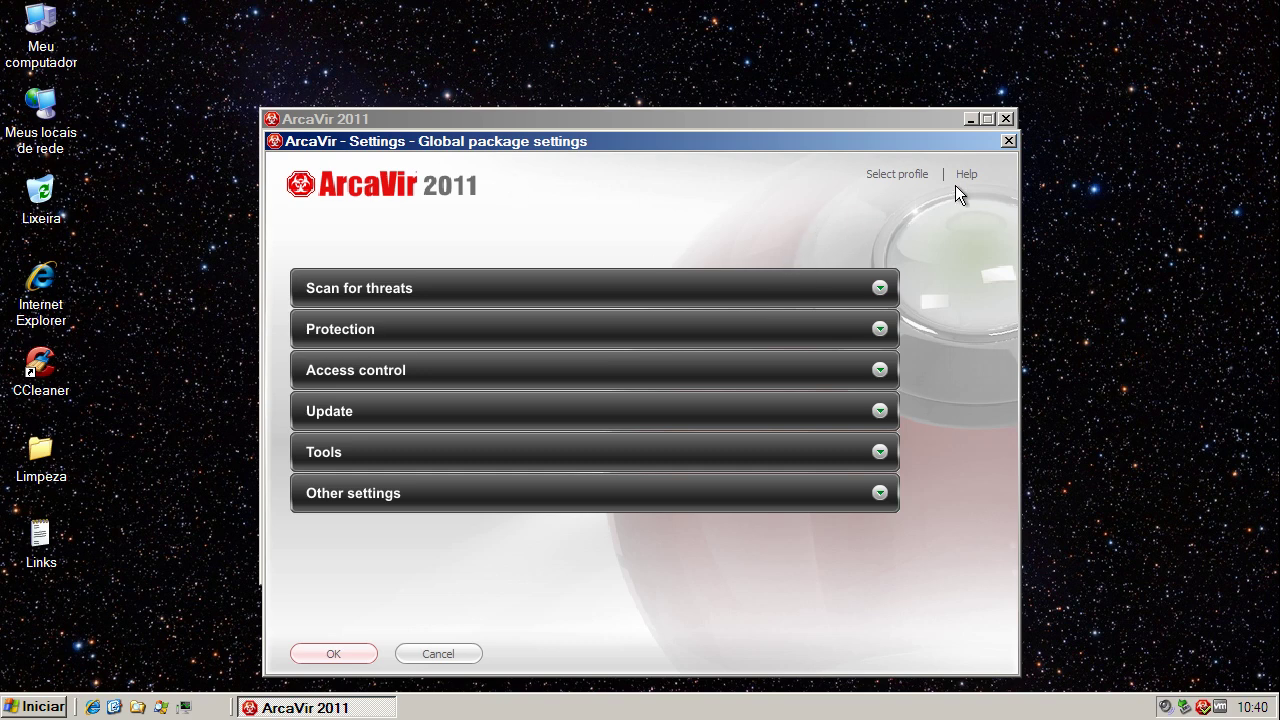
left_click(1009, 141)
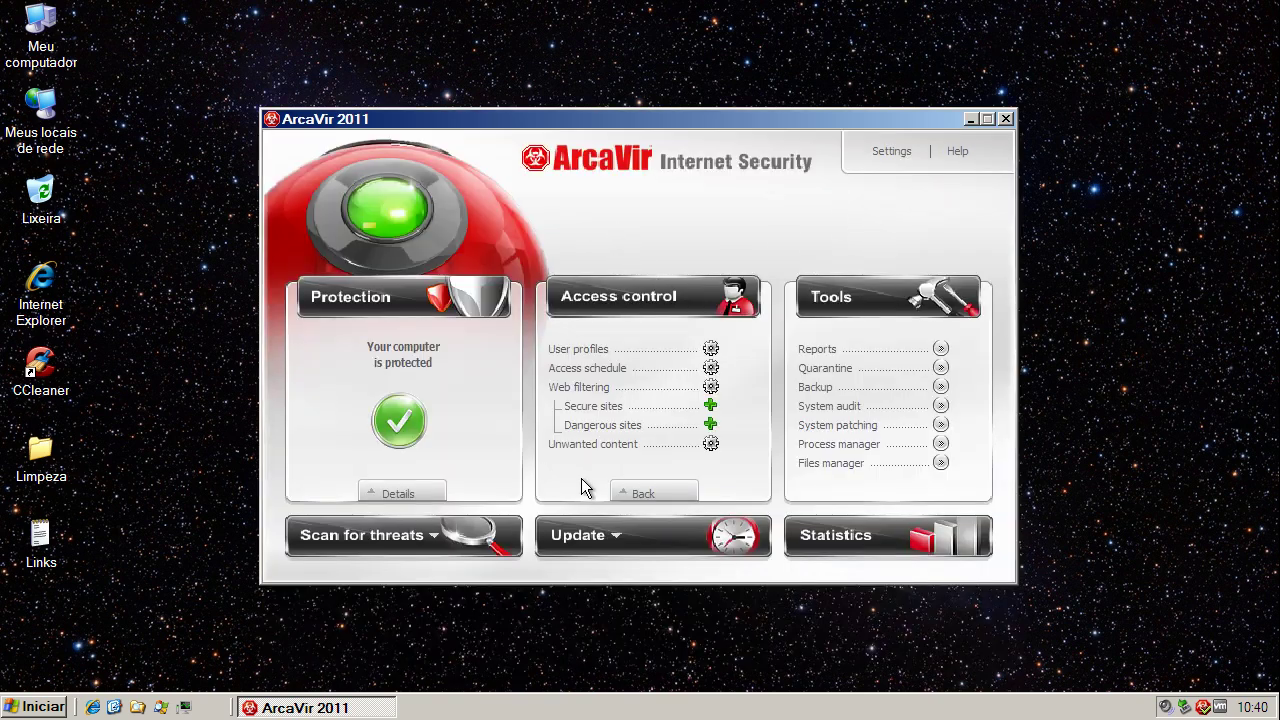
- Start an antivirus update from the Update settings and close the ArcaVir windows
left_click(634, 492)
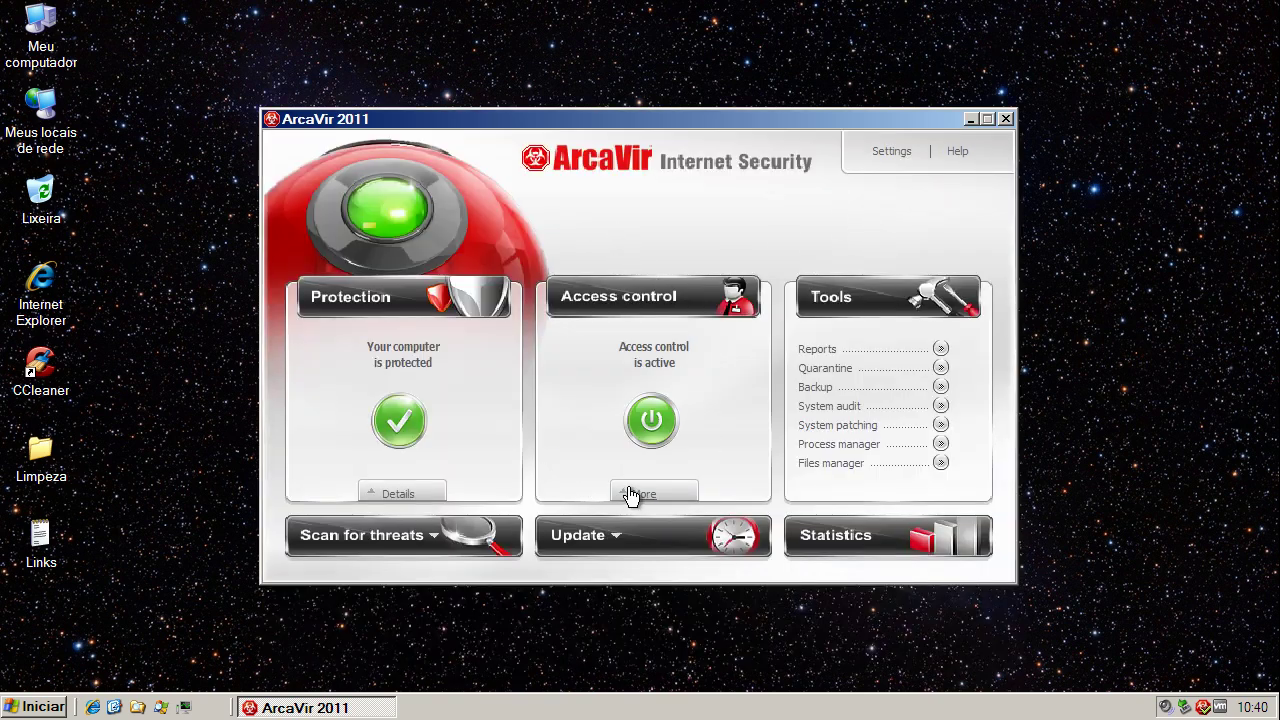
left_click(583, 537)
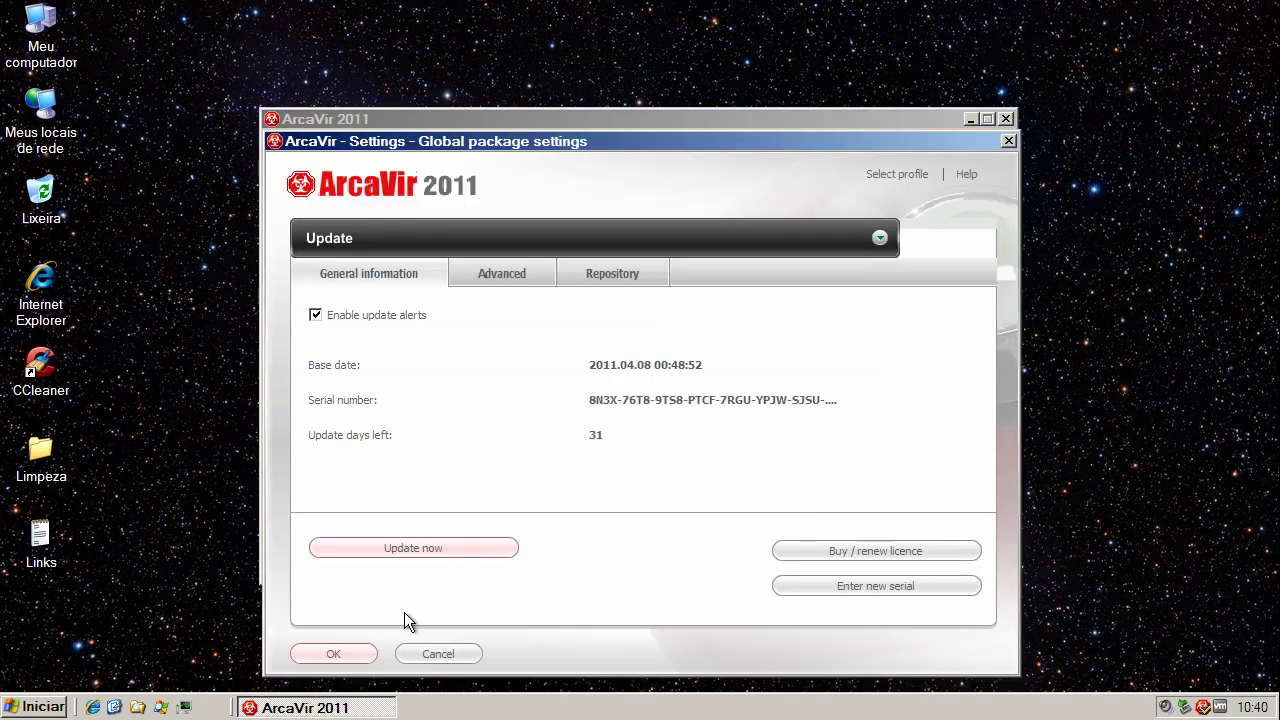
left_click(424, 554)
left_click_drag(961, 143, 959, 129)
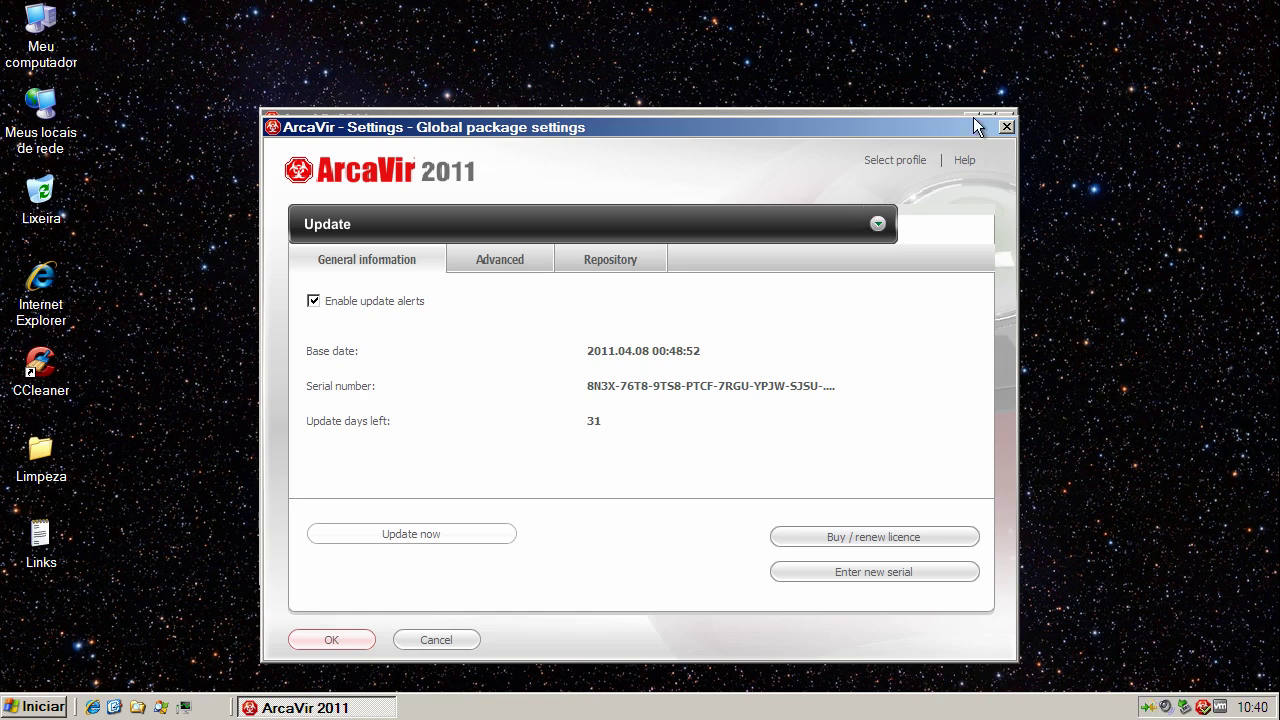
left_click(1006, 127)
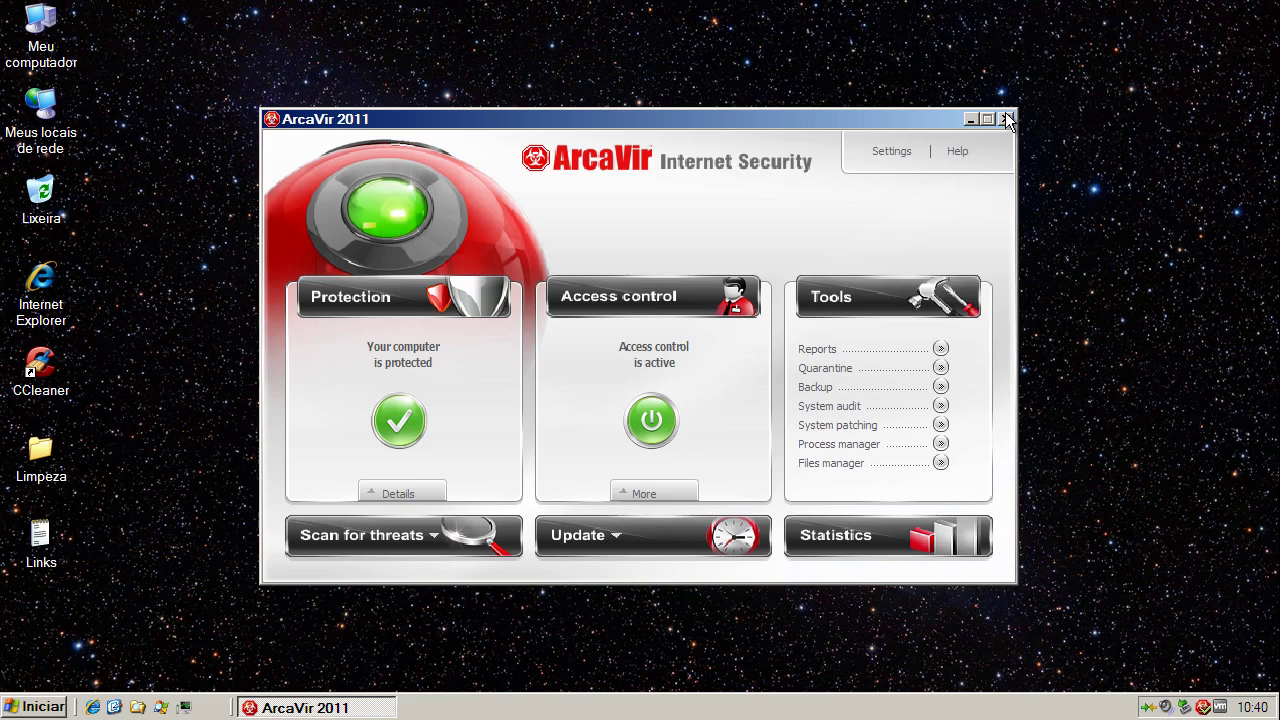
left_click(1007, 120)
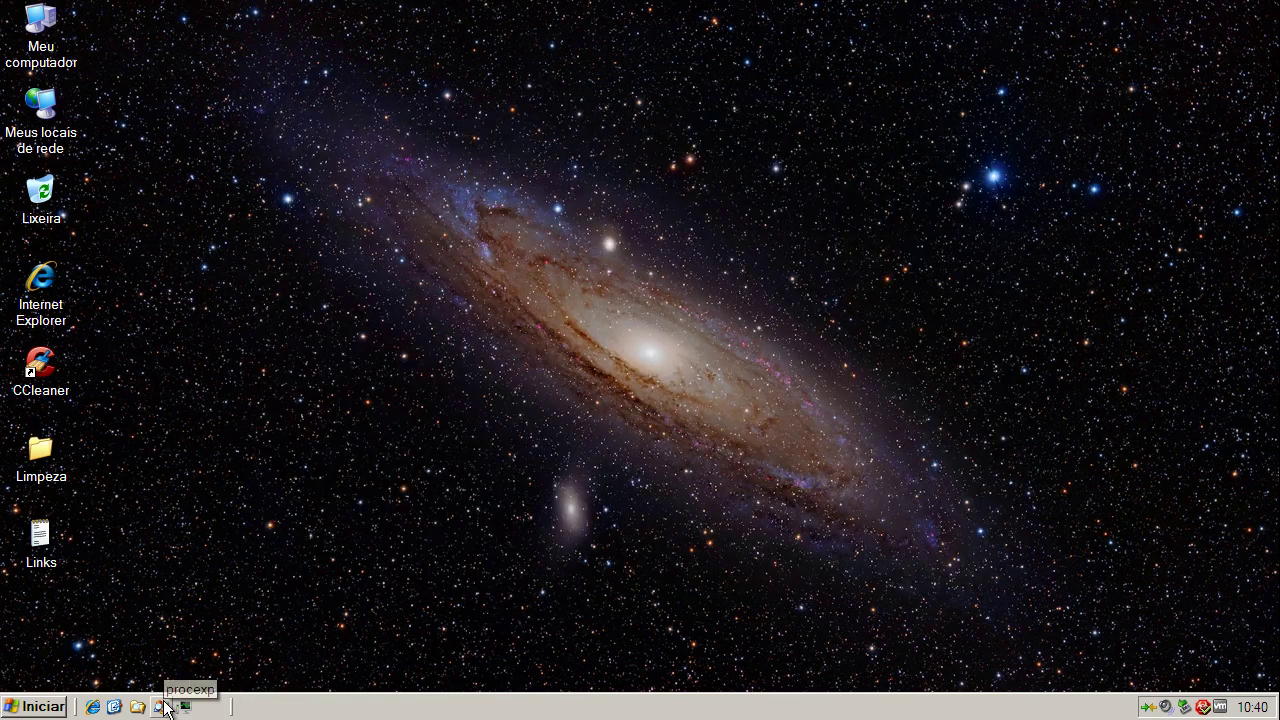
- Switch to Process Explorer and sort the running processes by company name in ascending order
left_click(160, 707)
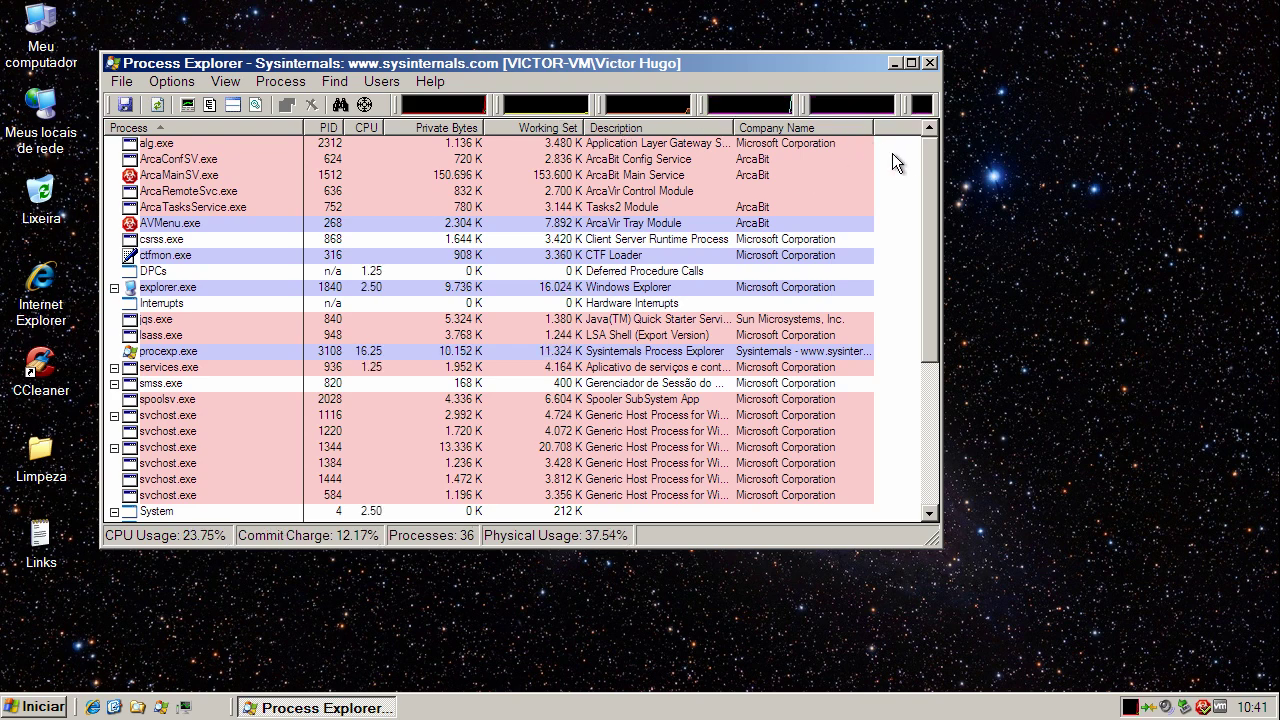
left_click(799, 131)
left_click(799, 131)
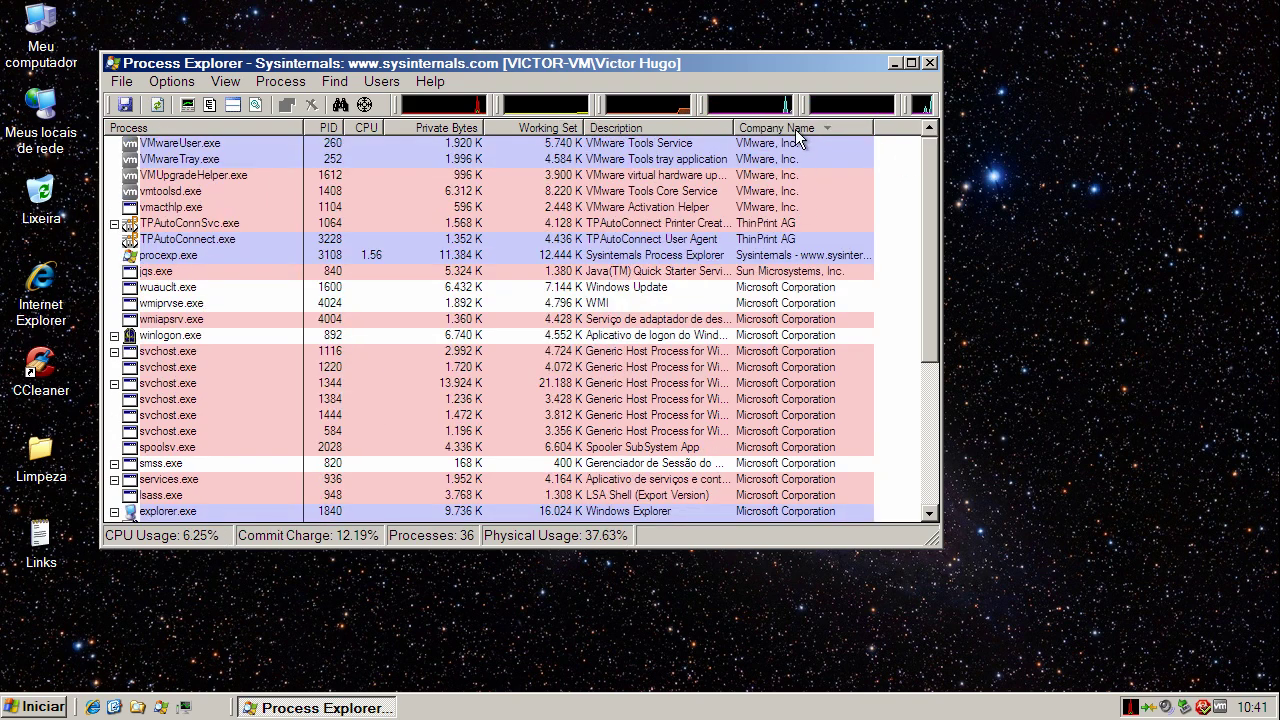
left_click(798, 132)
- Examine the ArcaBit processes and their memory use one by one, then minimize Process Explorer
left_click(770, 226)
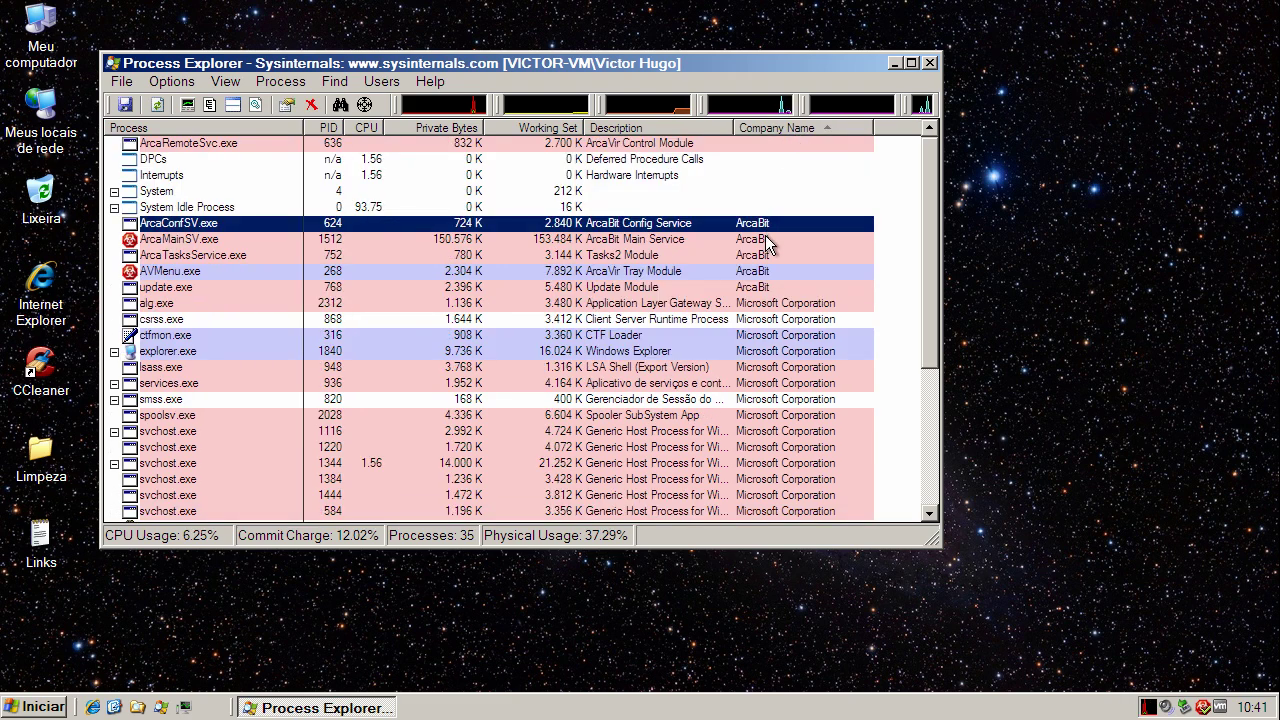
left_click(768, 241)
left_click(768, 256)
left_click(767, 272)
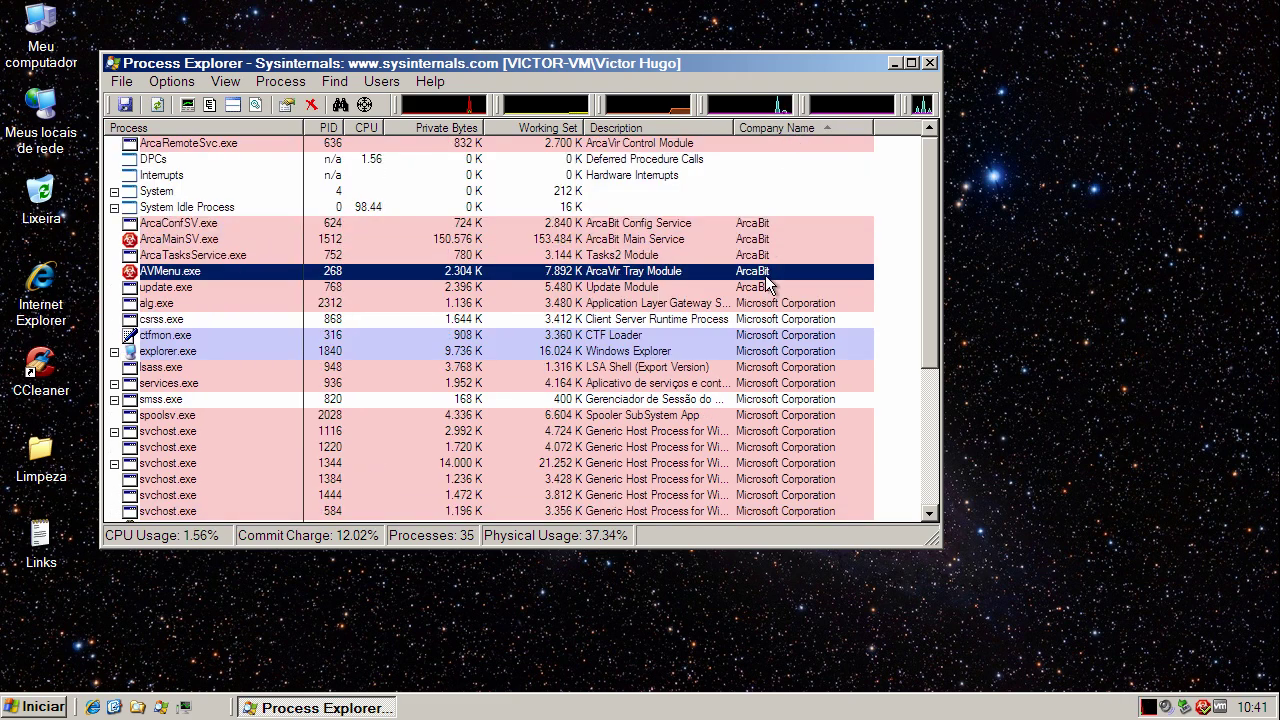
left_click(768, 288)
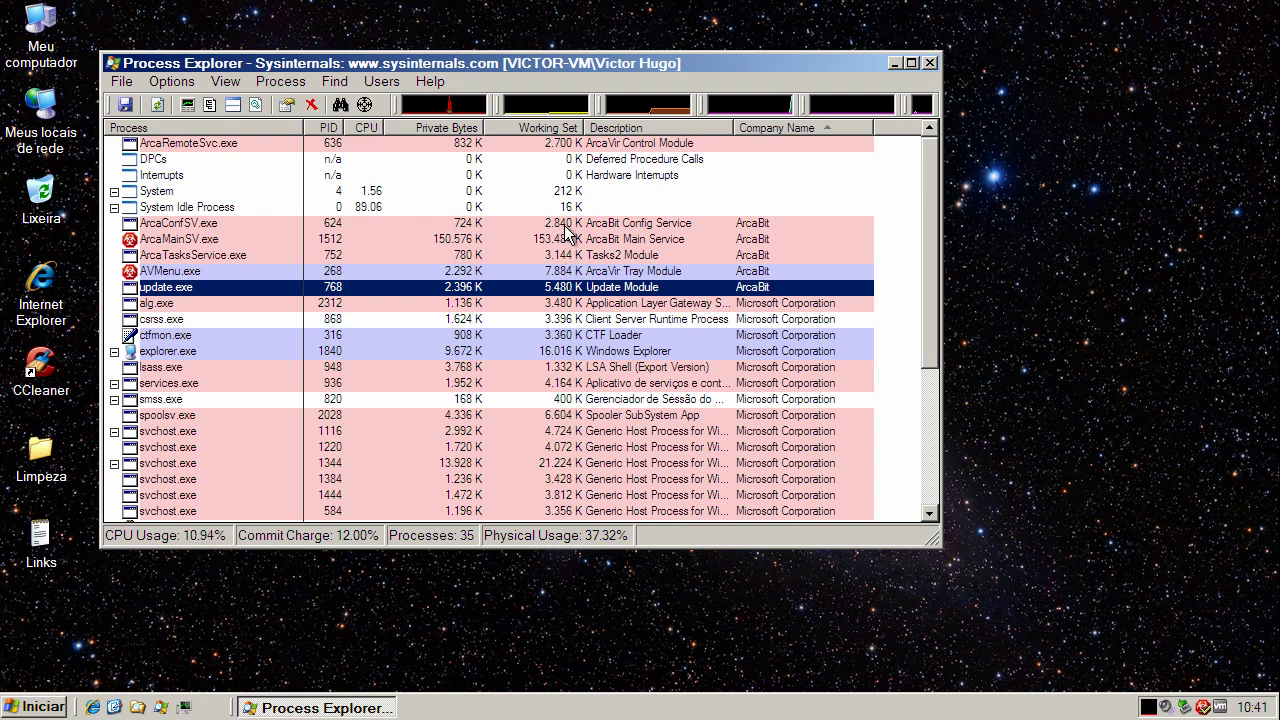
left_click(566, 226)
left_click(566, 244)
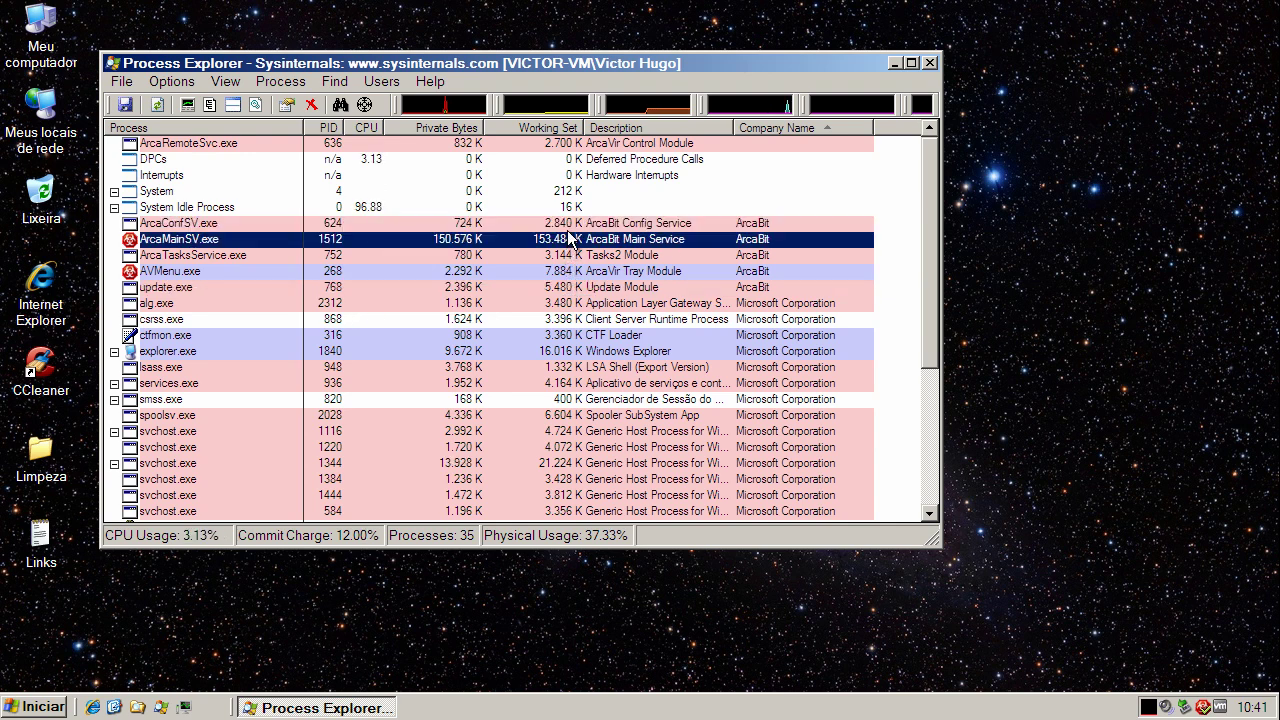
left_click(568, 226)
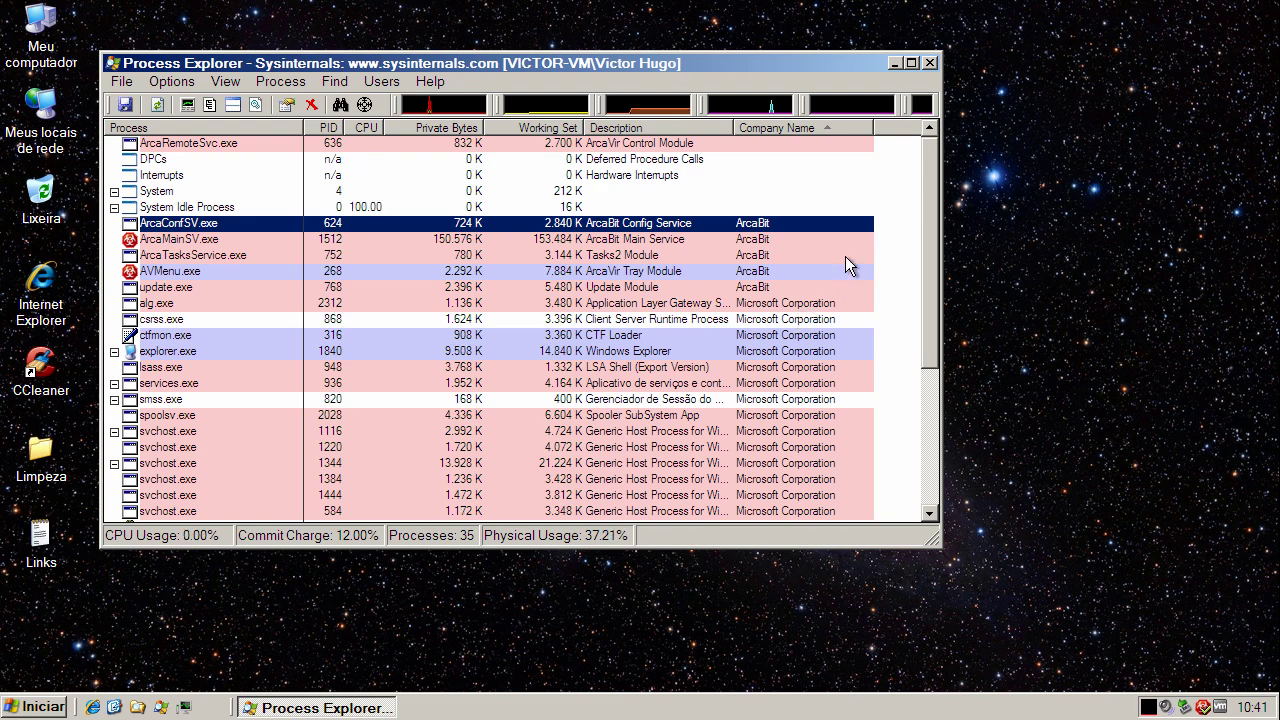
left_click(894, 64)
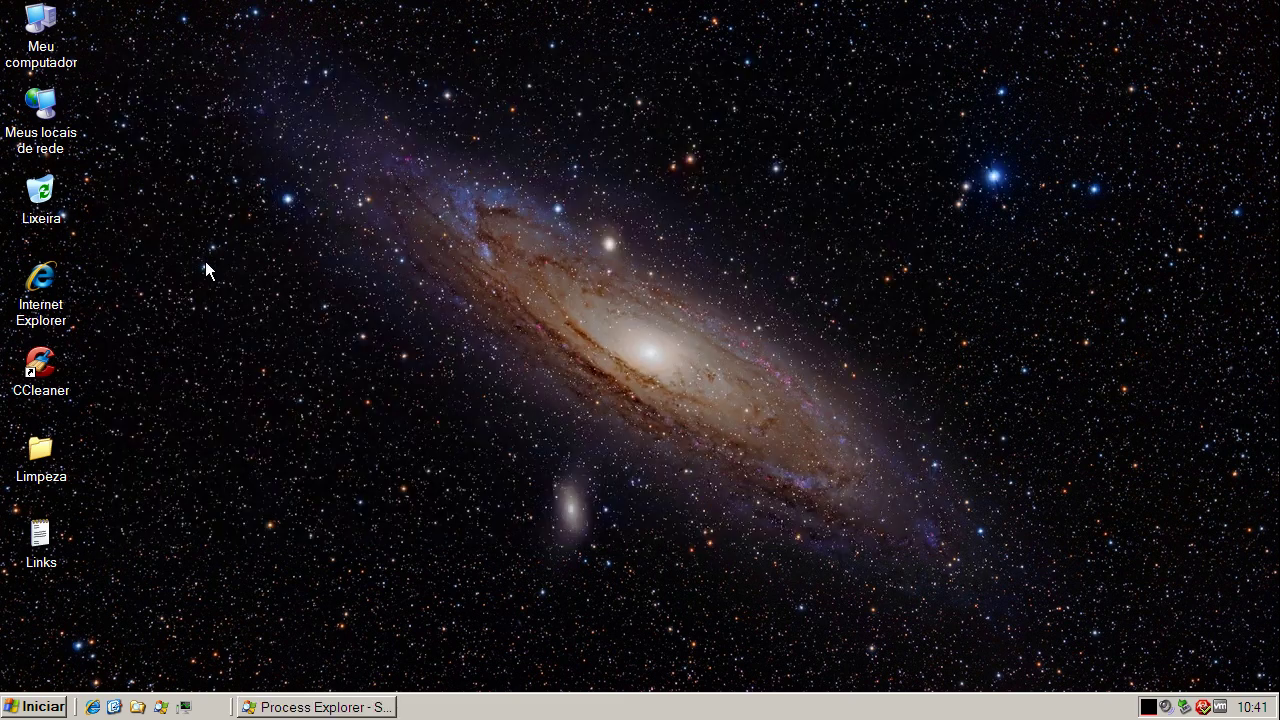
- Open the Links text file, copy the first malware link, www1.e-soso.com/pop/Loader_forqd508.exe, and minimize the file
double_click(42, 535)
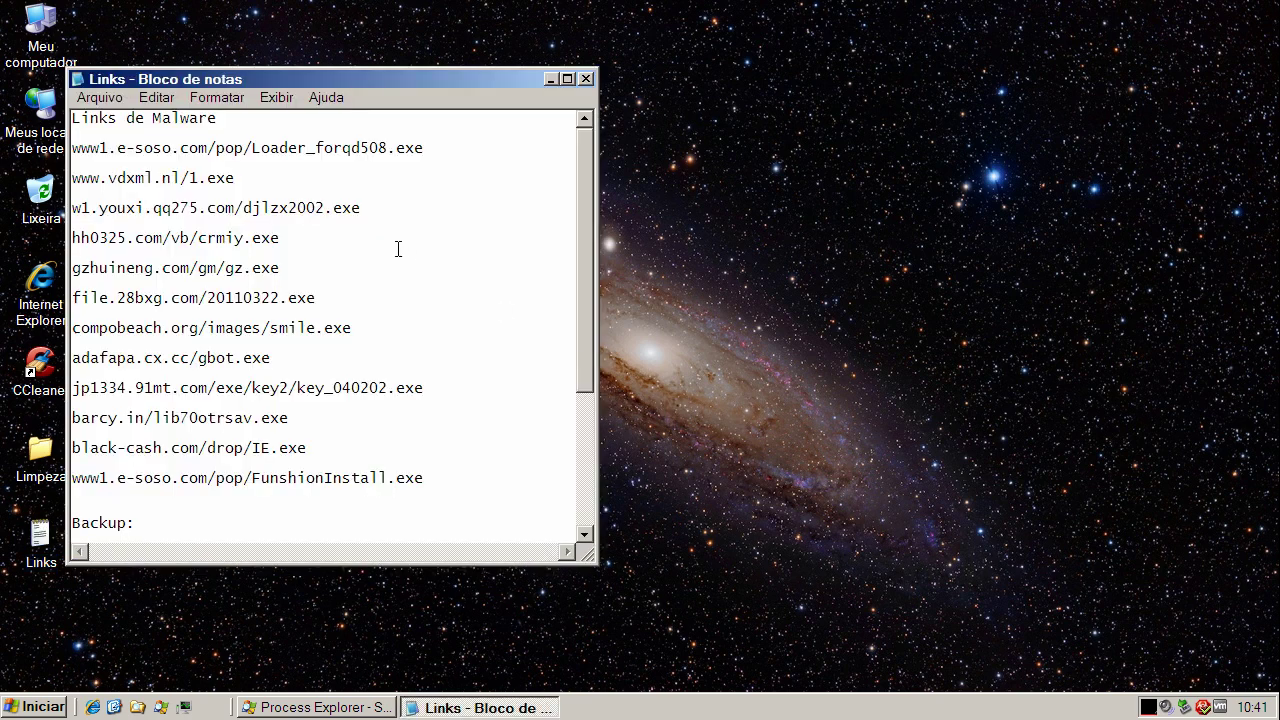
double_click(343, 148)
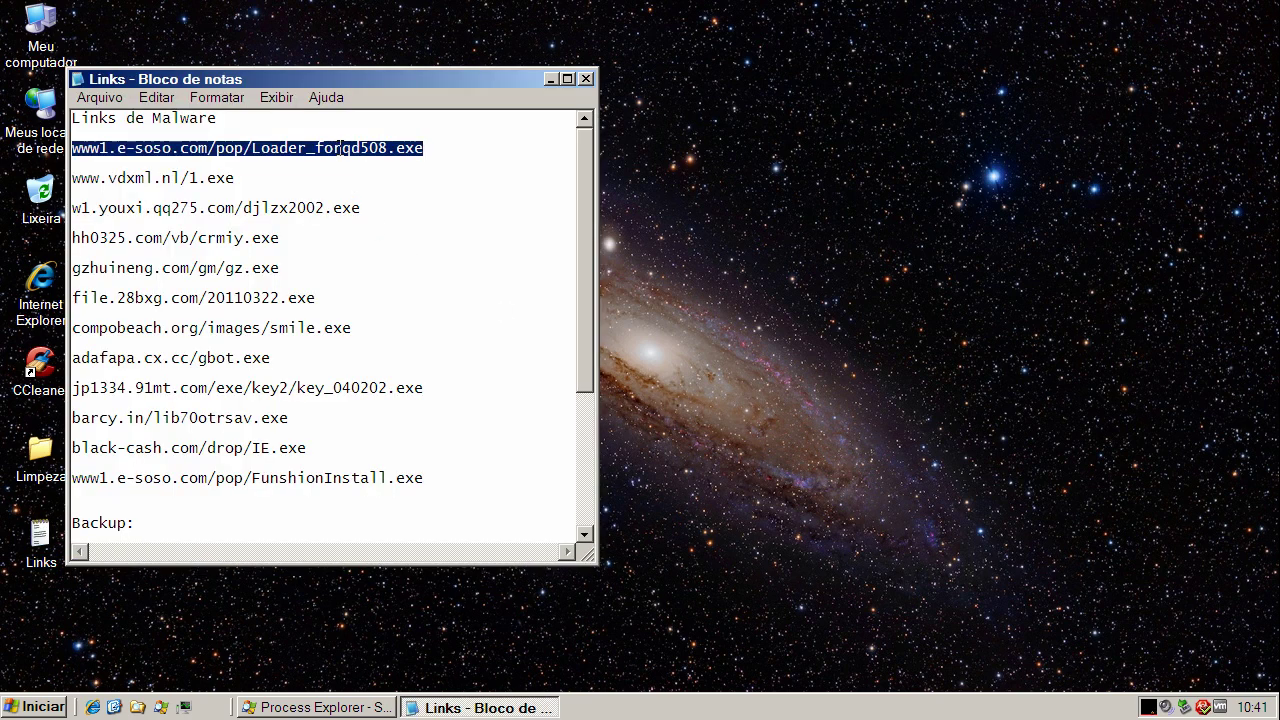
right_click(341, 149)
left_click(382, 209)
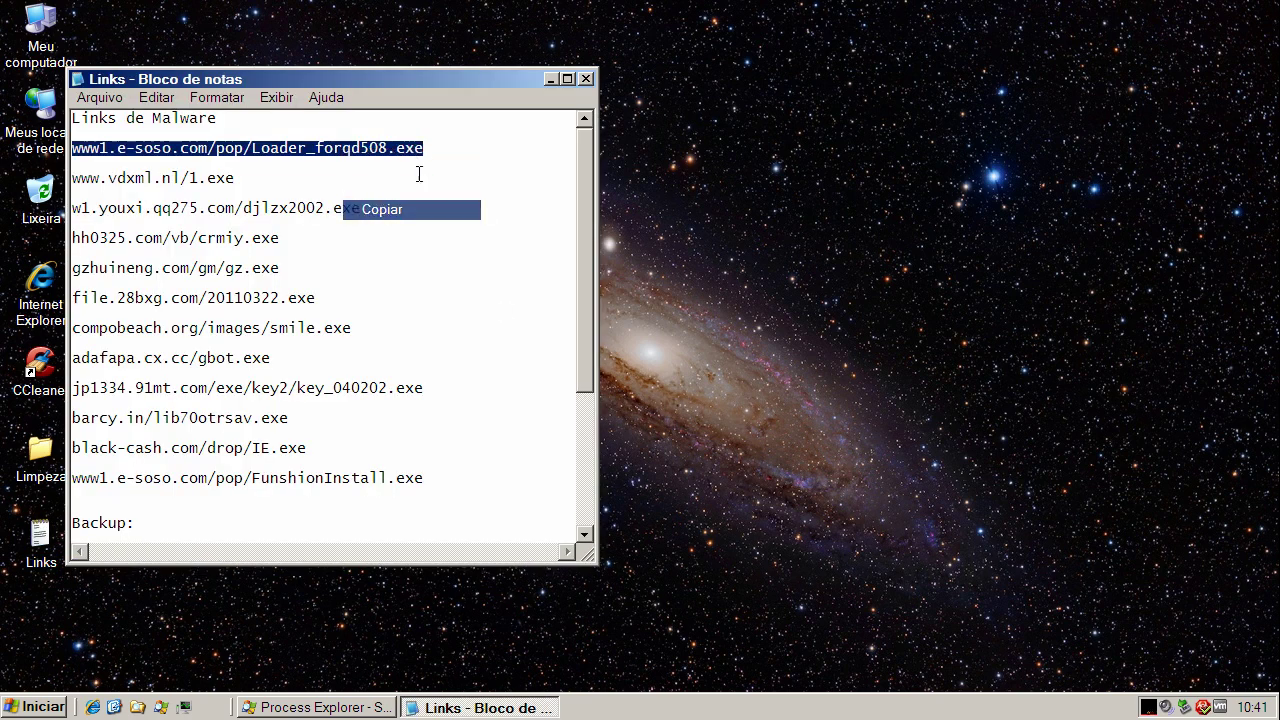
left_click(551, 79)
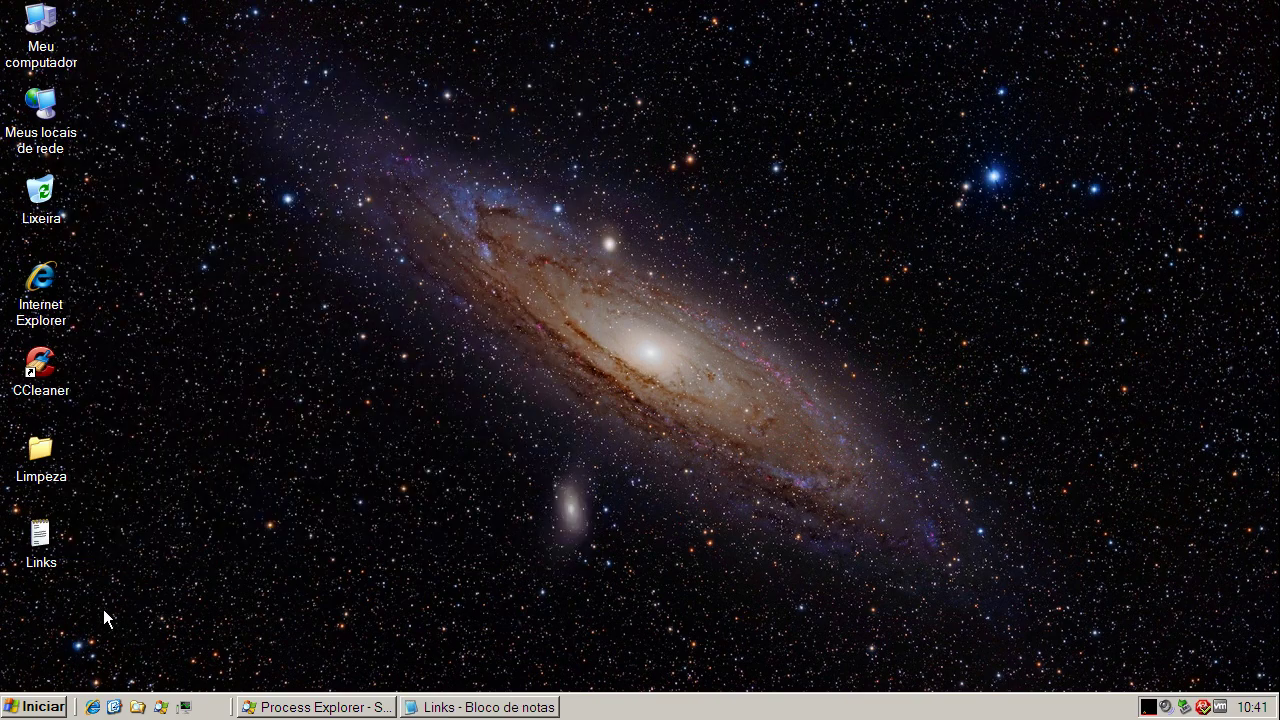
- Load the copied Loader_forqd508.exe link in Internet Explorer and check the active connections in ArcaBit Net Monitor before closing it
left_click(93, 707)
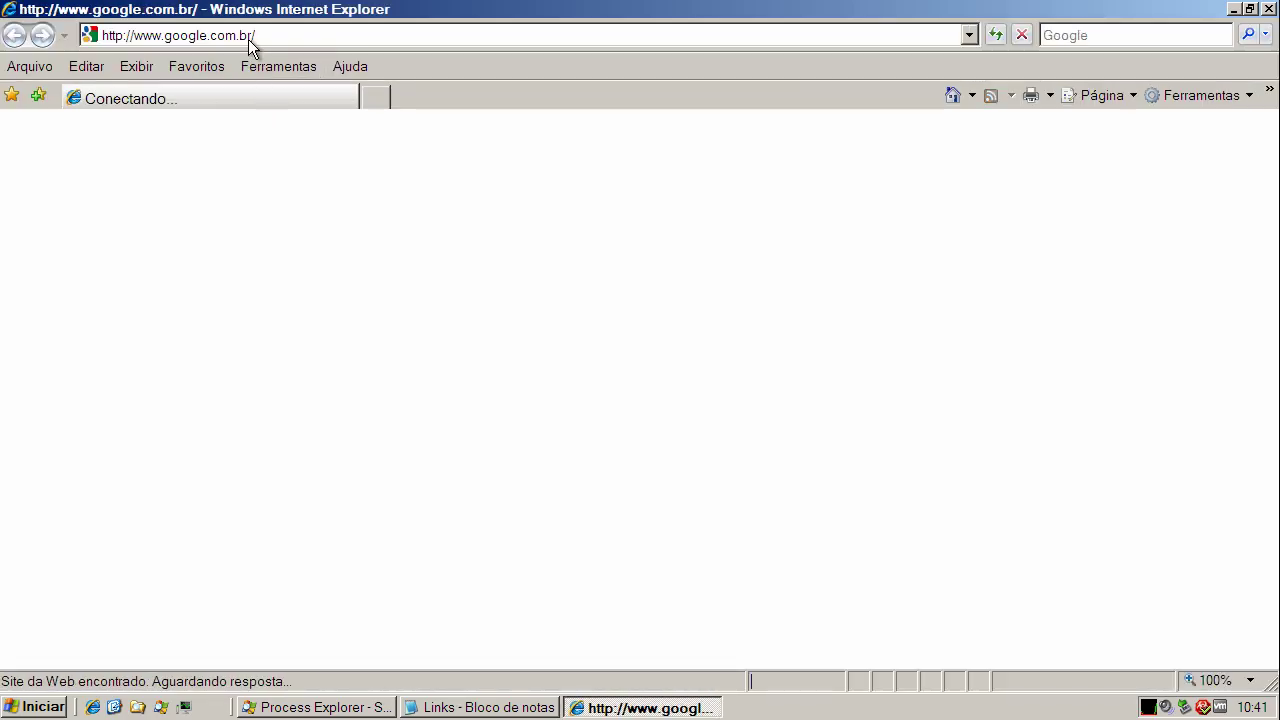
left_click(248, 39)
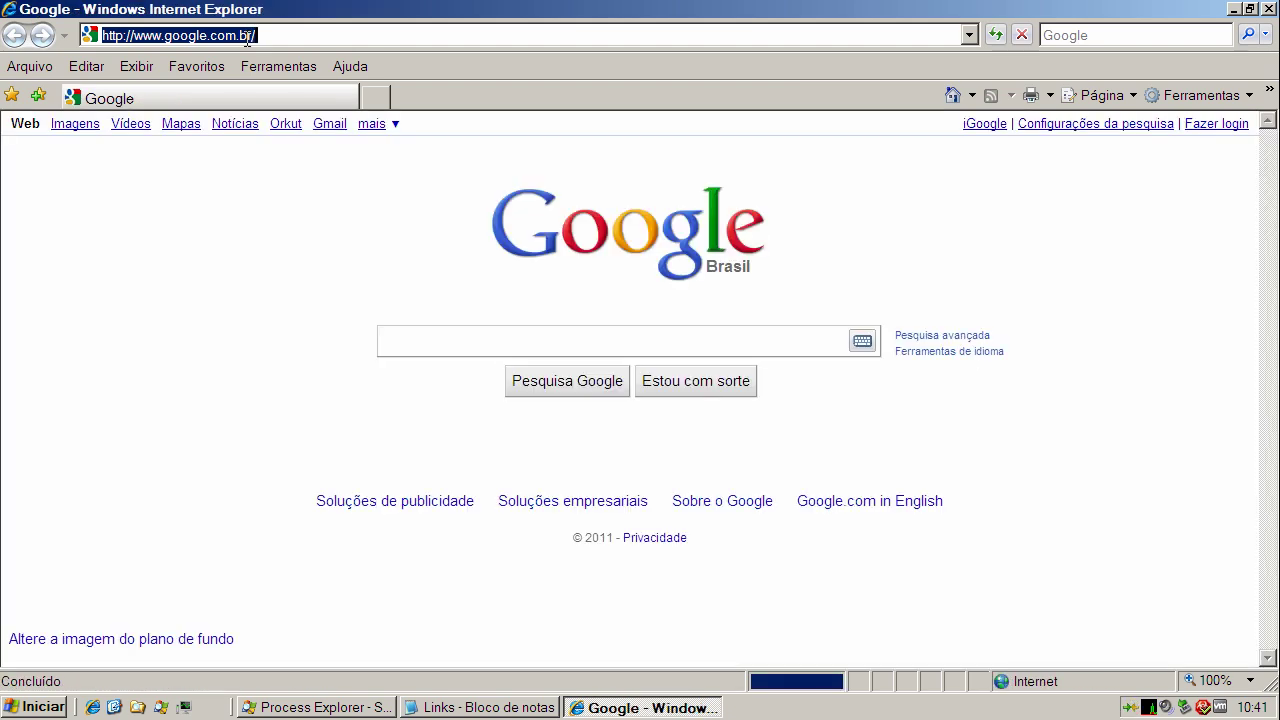
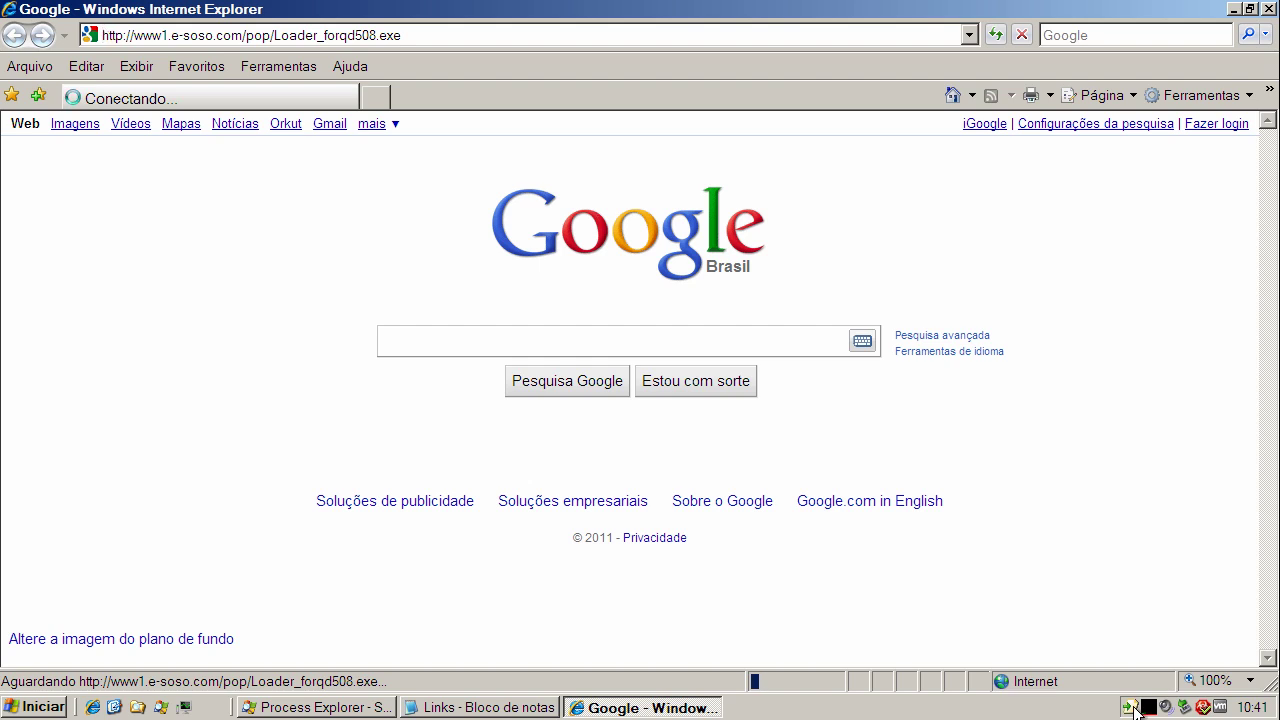
left_click(1131, 707)
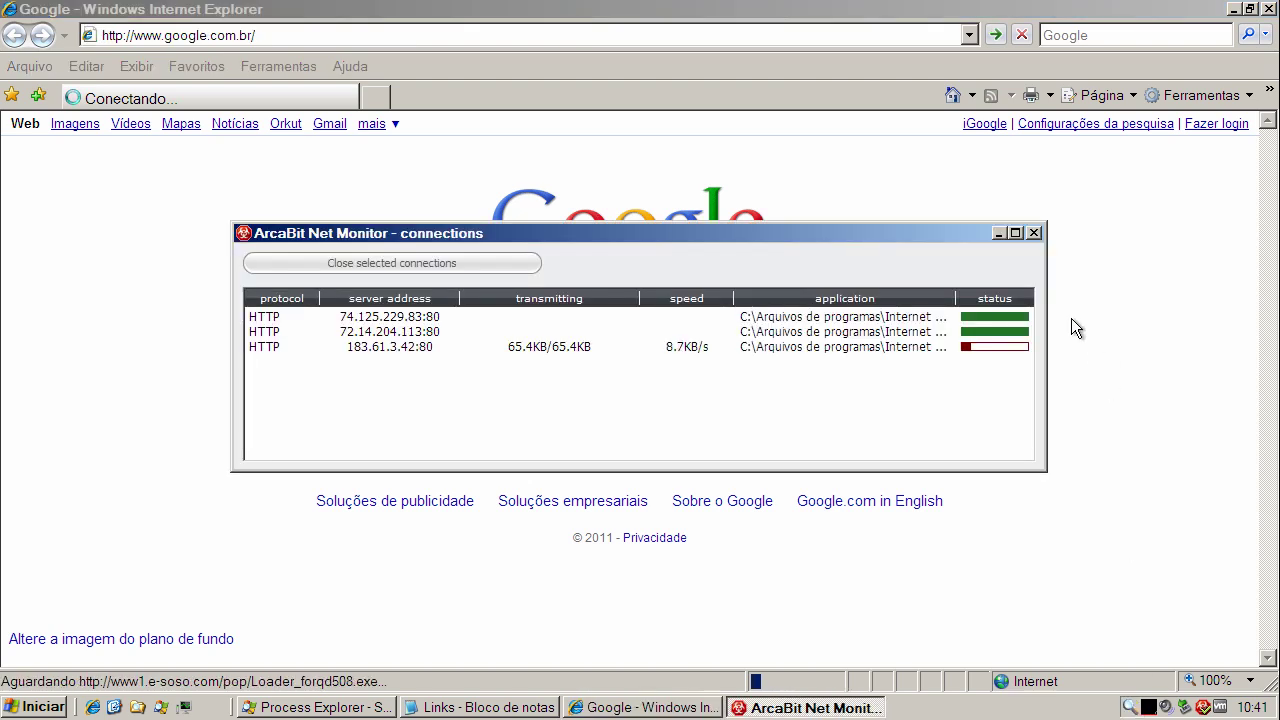
left_click(1034, 234)
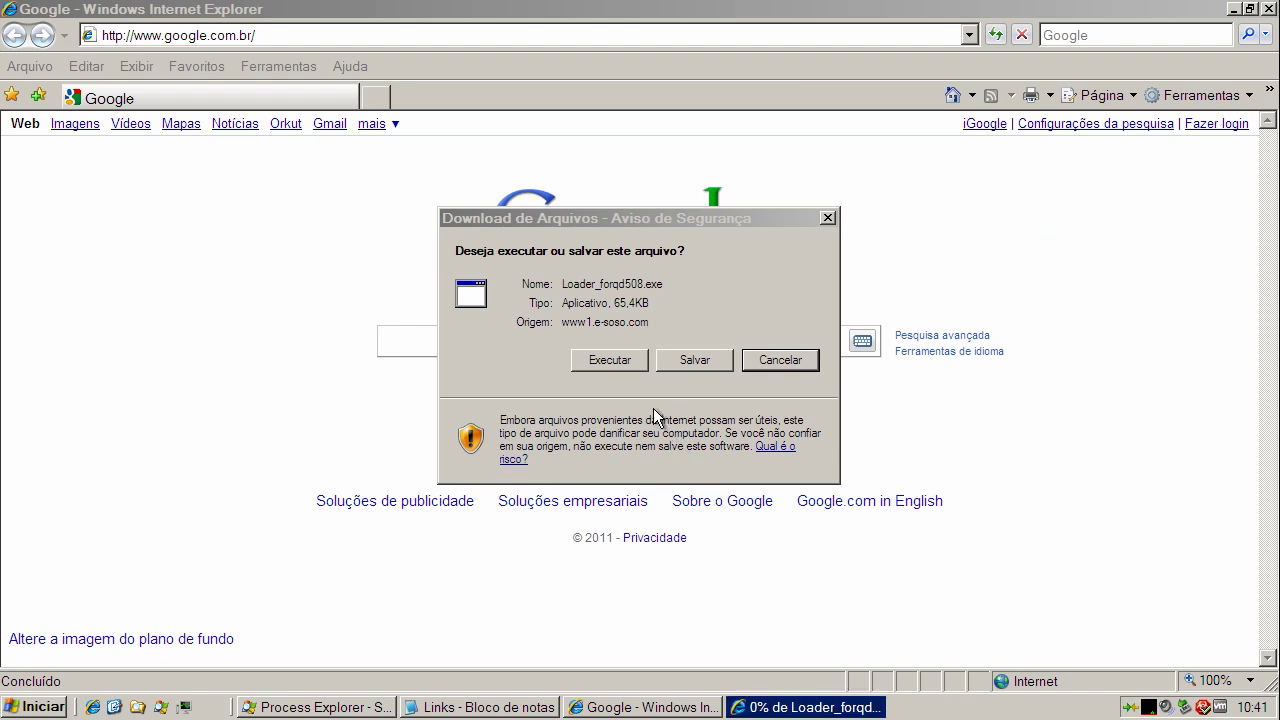
- Run Loader_forqd508.exe and allow its connection in the ArcaVir firewall alert without creating a rule from the decision
left_click(624, 359)
left_click(716, 340)
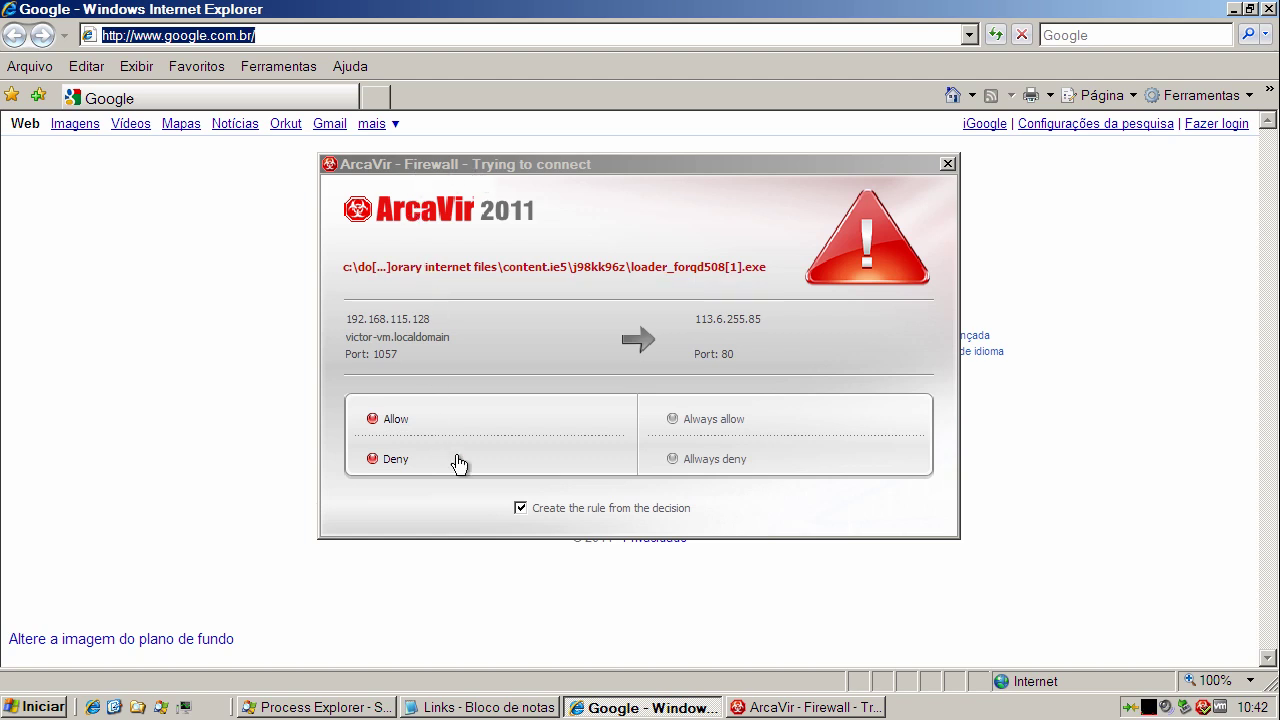
left_click(519, 508)
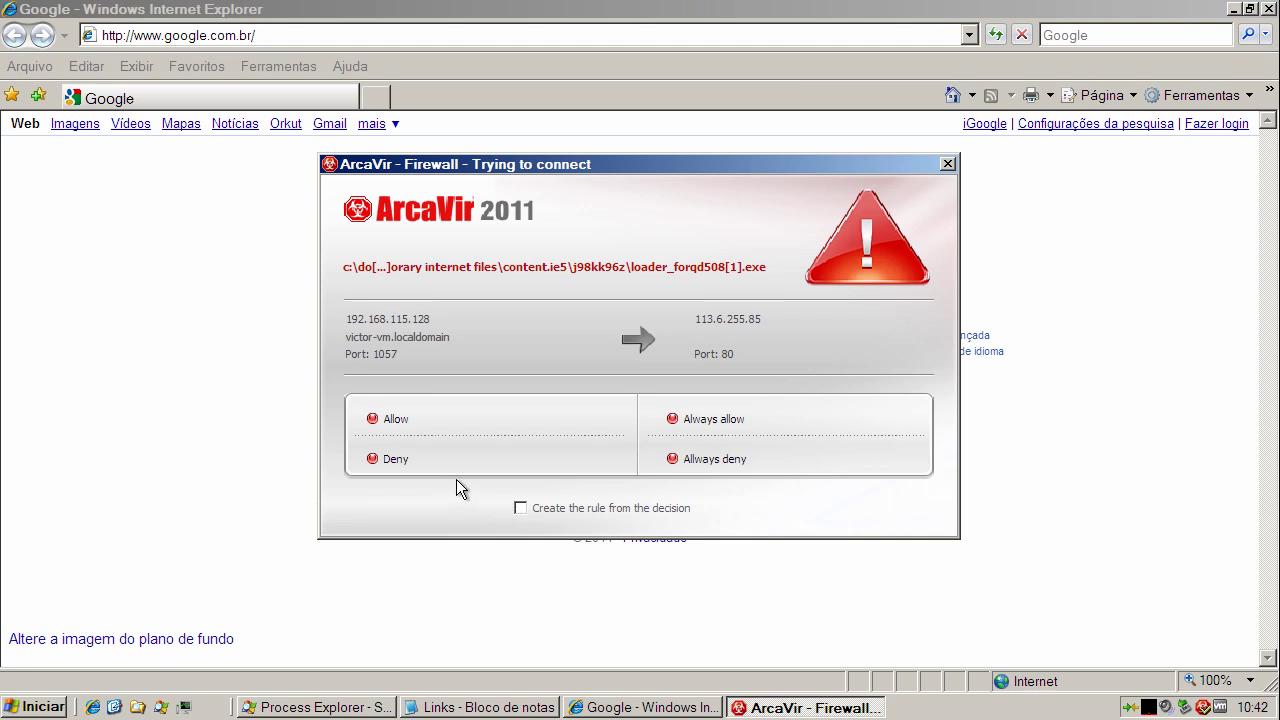
left_click(399, 420)
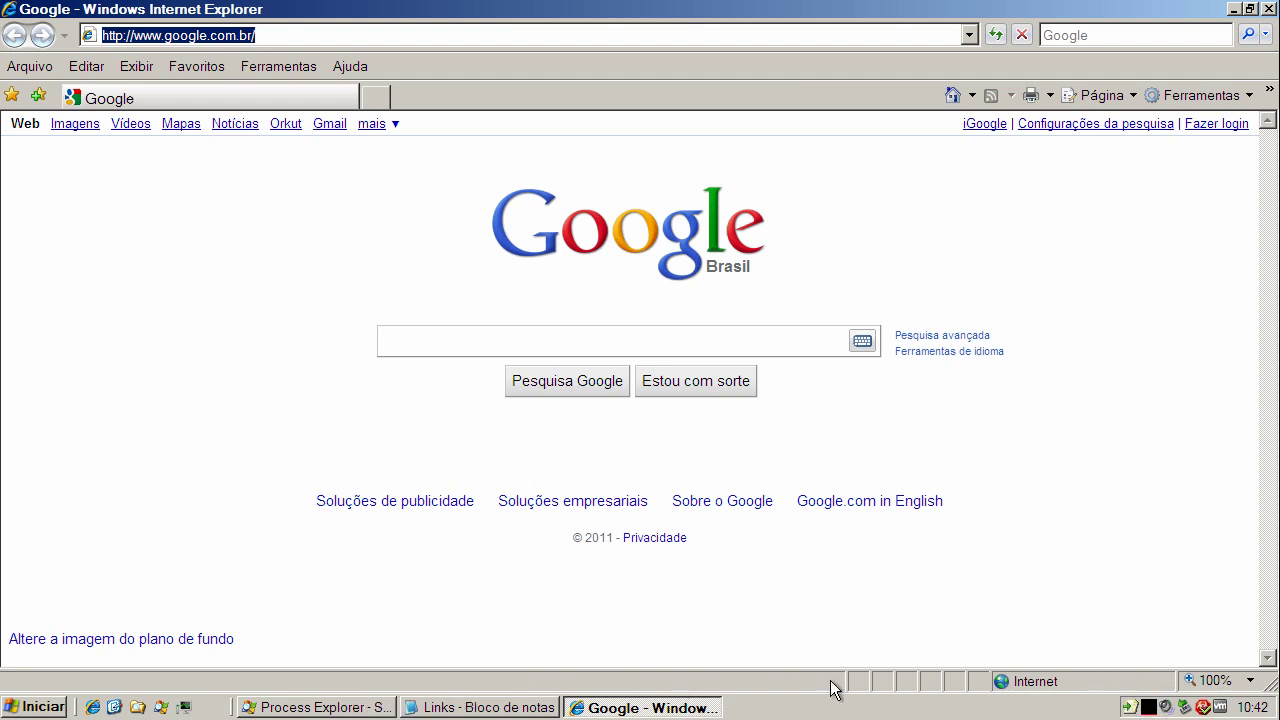
left_click(503, 709)
double_click(182, 180)
right_click(180, 178)
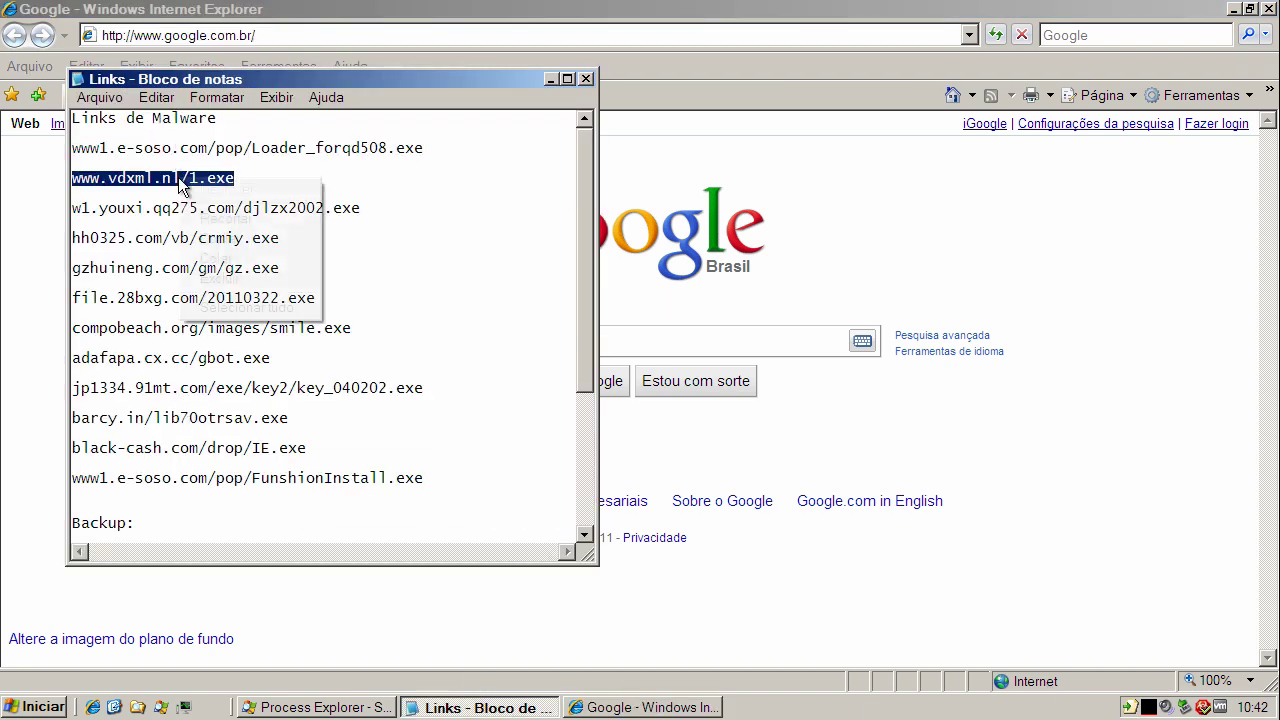
left_click(205, 240)
left_click(163, 38)
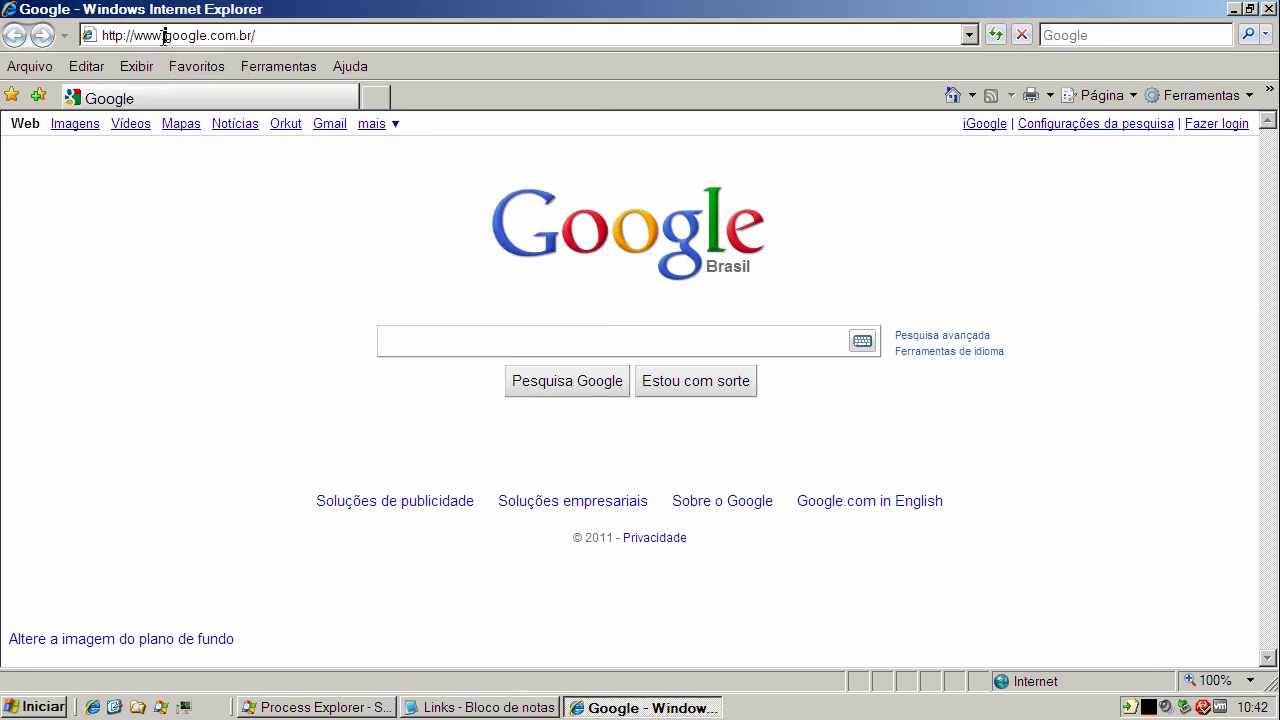
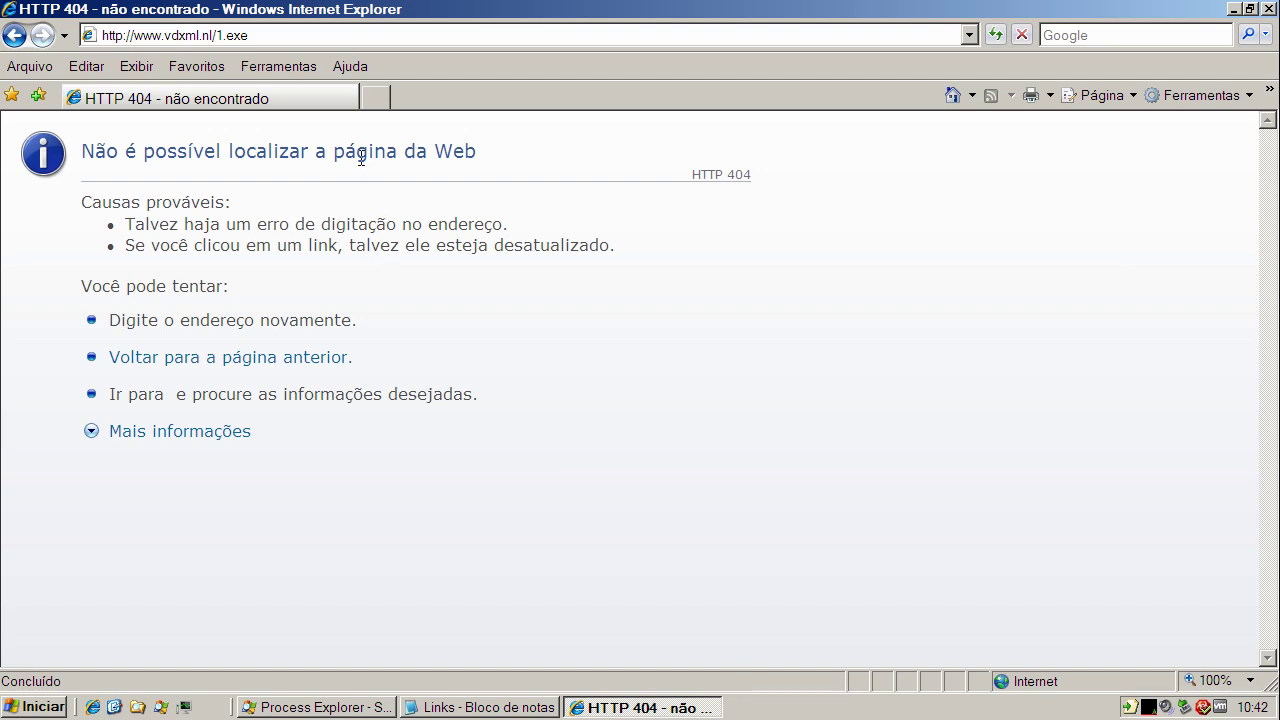
left_click(953, 101)
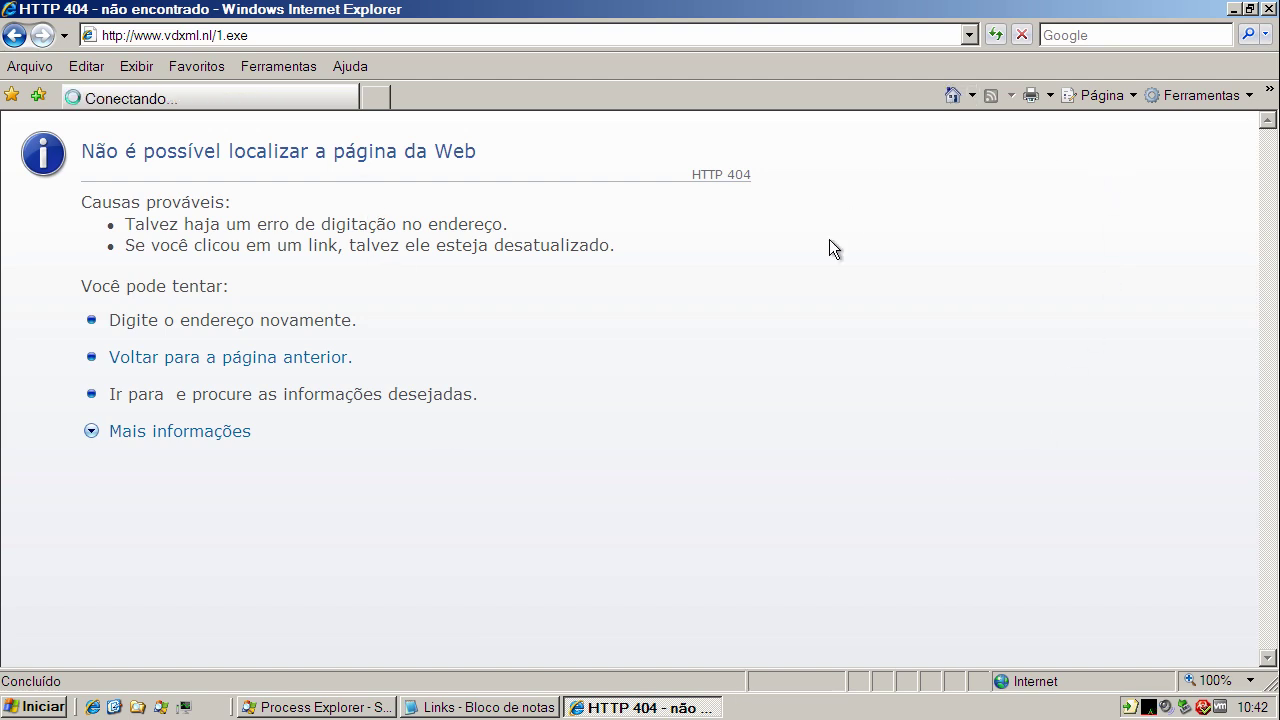
- Copy the link w1.youxi.qq275.com/djlzx2002.exe from the Links file and load it in Internet Explorer
left_click(486, 706)
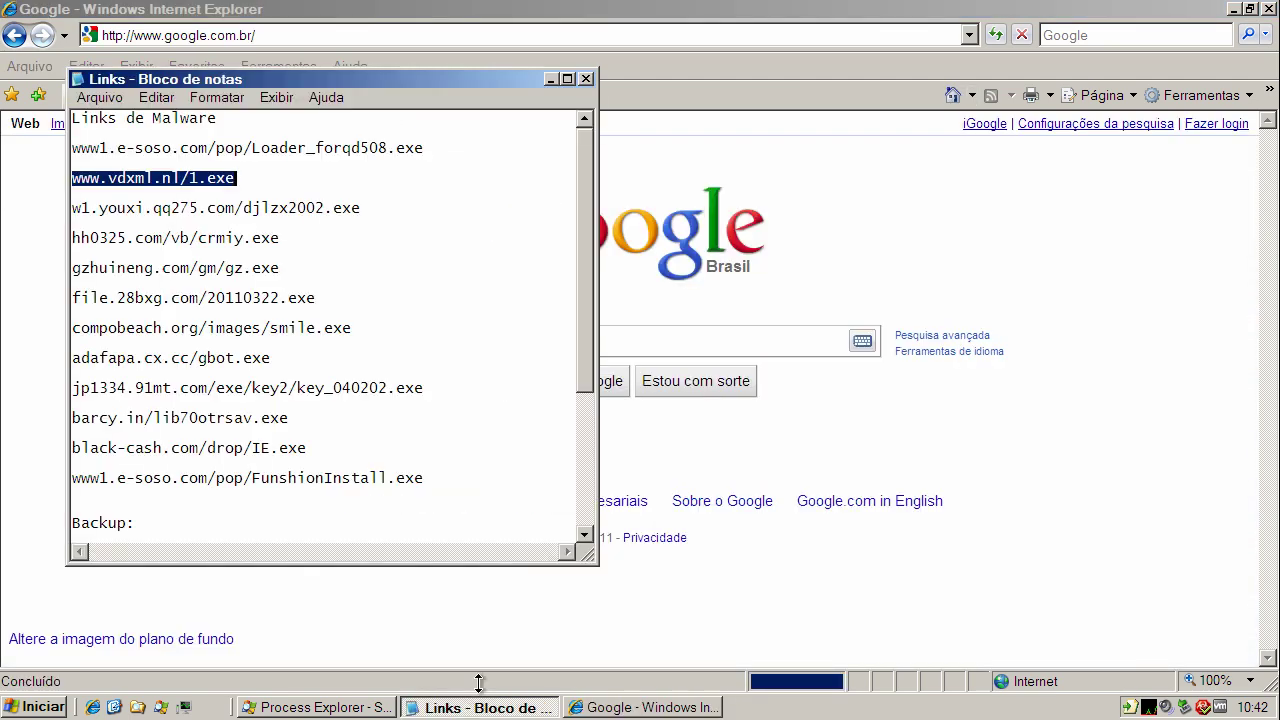
double_click(272, 208)
right_click(272, 208)
left_click(306, 270)
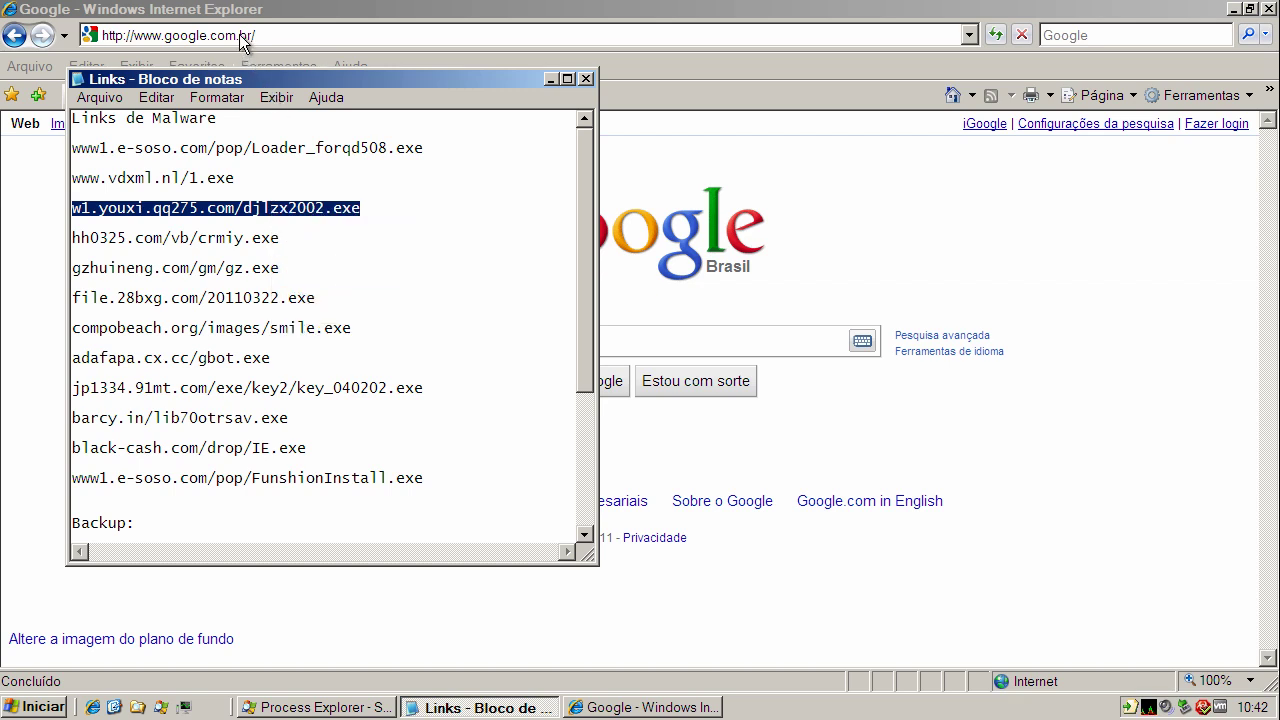
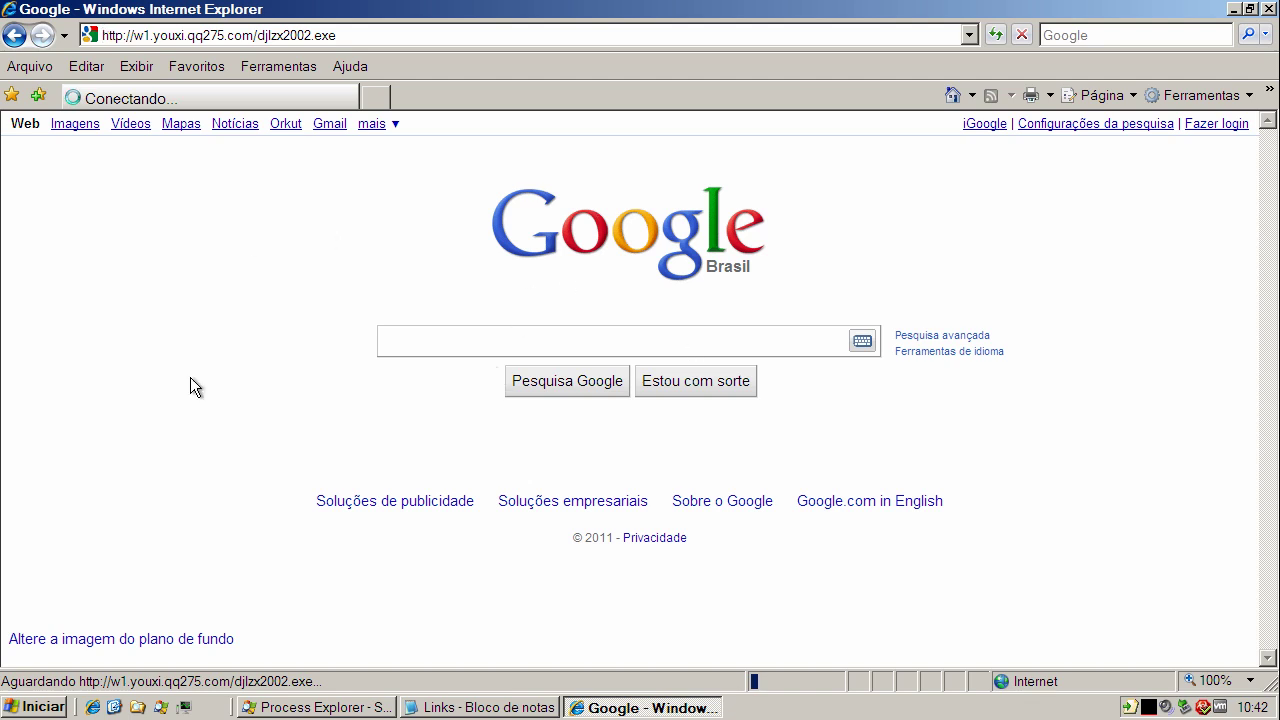
- Copy the link hh0325.com/vb/crmiy.exe from the Links file and minimize the file
left_click(495, 709)
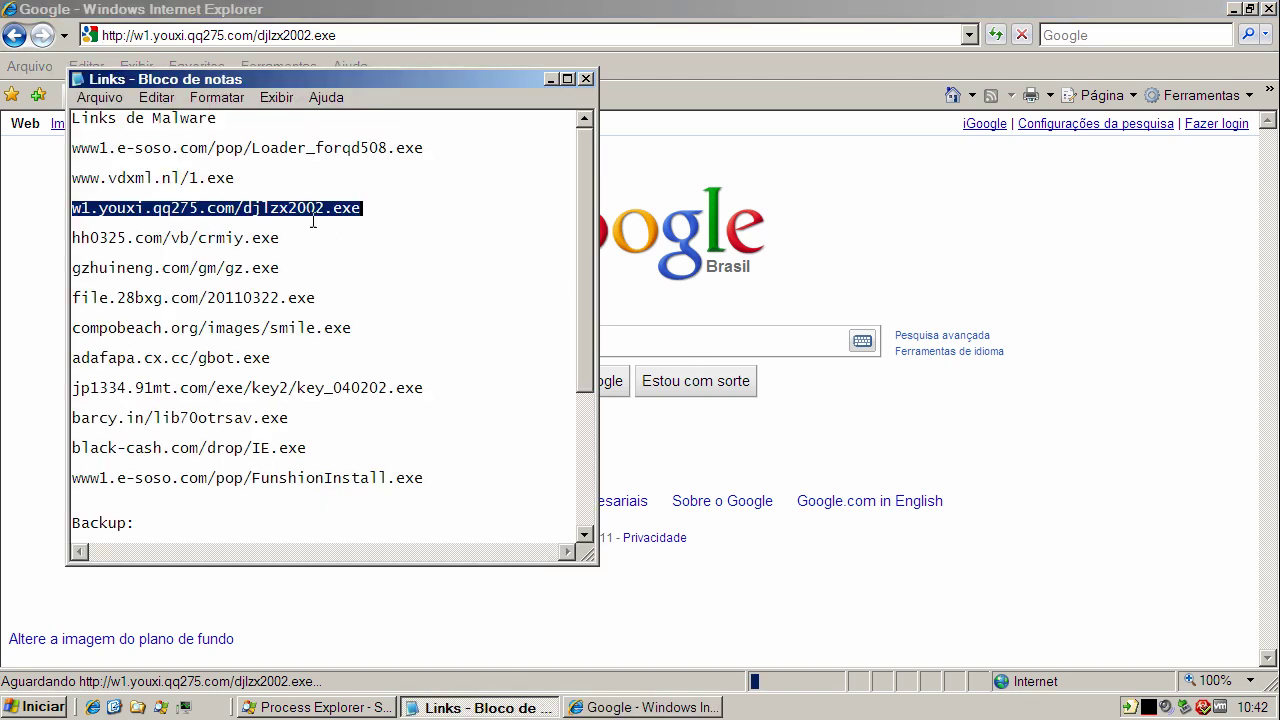
double_click(260, 238)
right_click(260, 238)
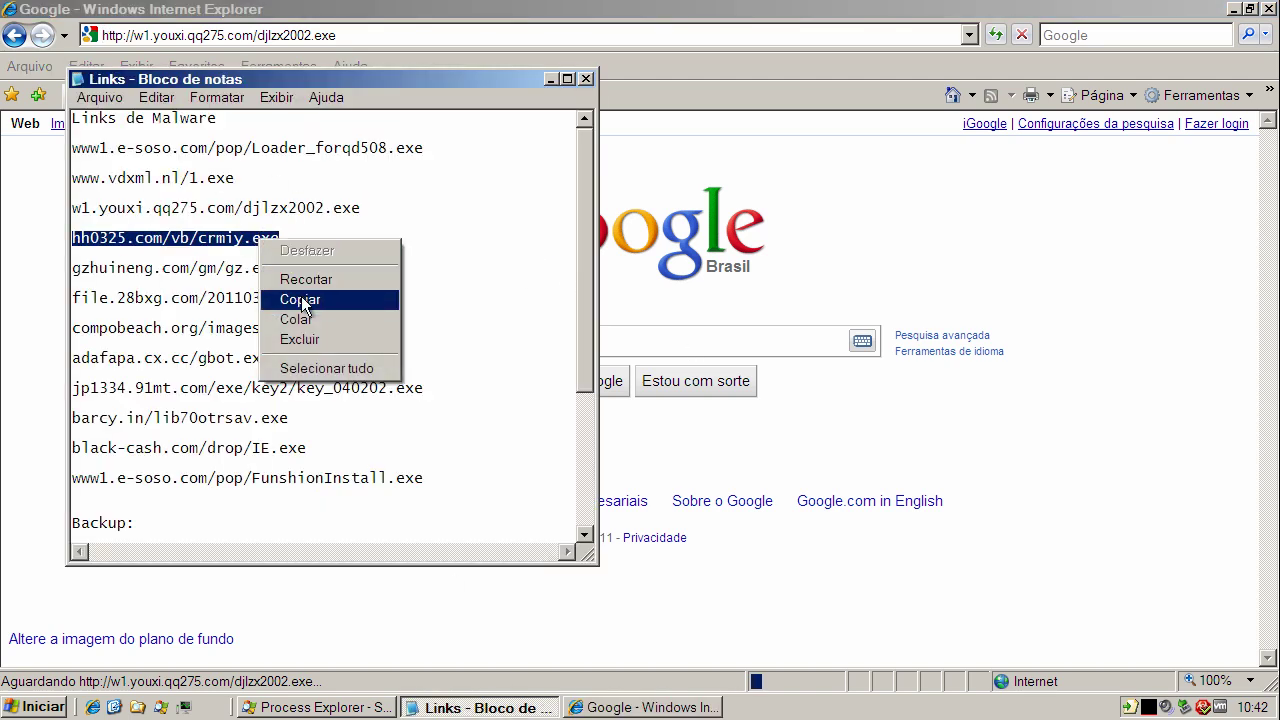
left_click(302, 297)
left_click(550, 79)
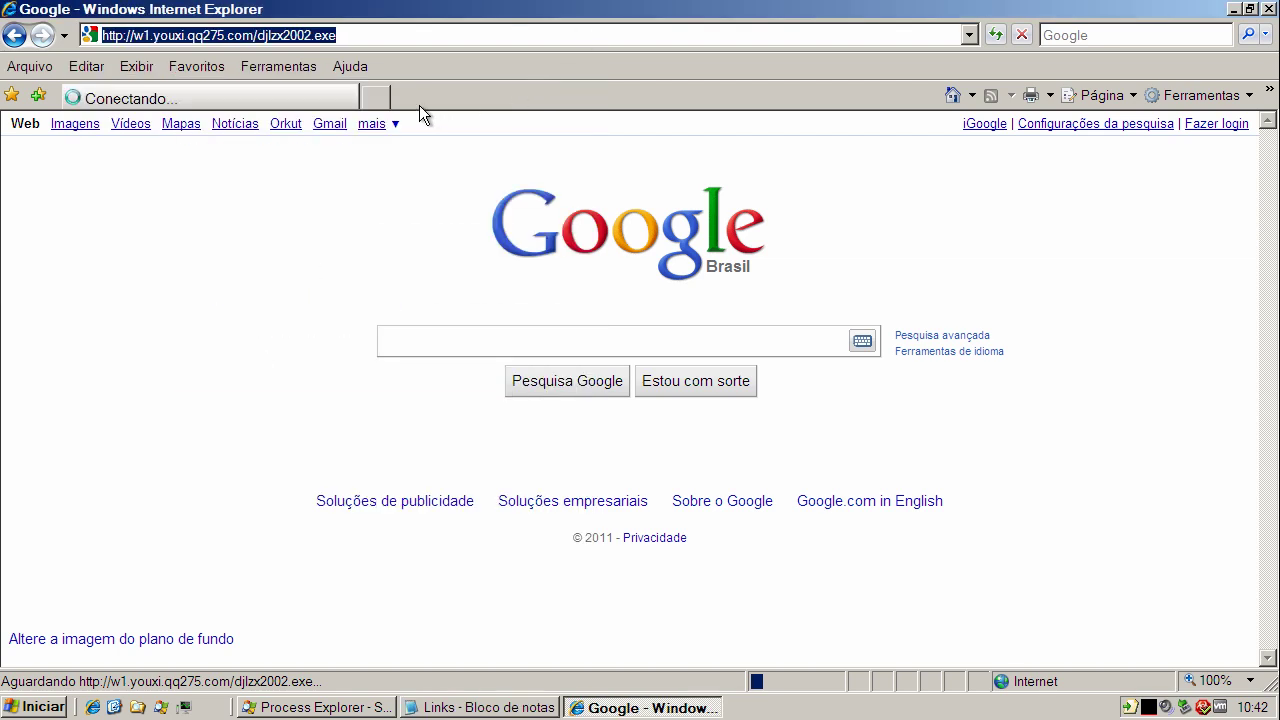
- Choose to run djlzx2002.exe so its download starts, and close the extra browser tab opened meanwhile
left_click(379, 98)
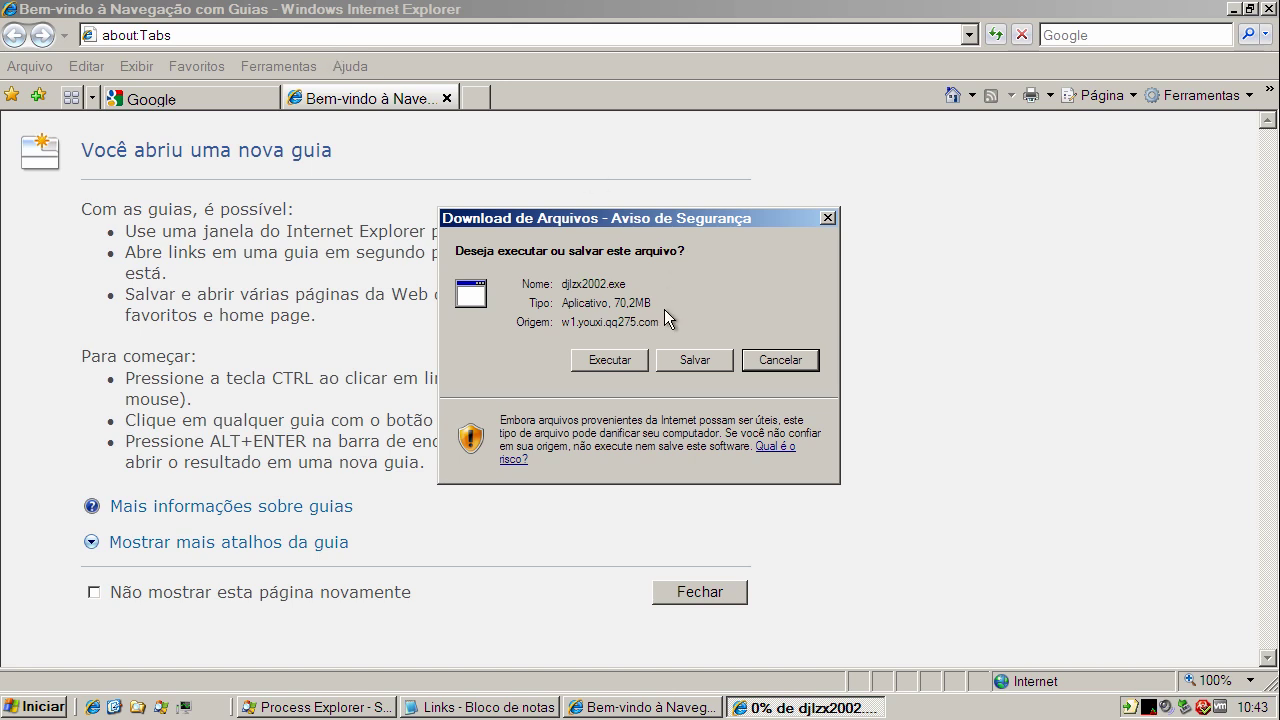
left_click(621, 358)
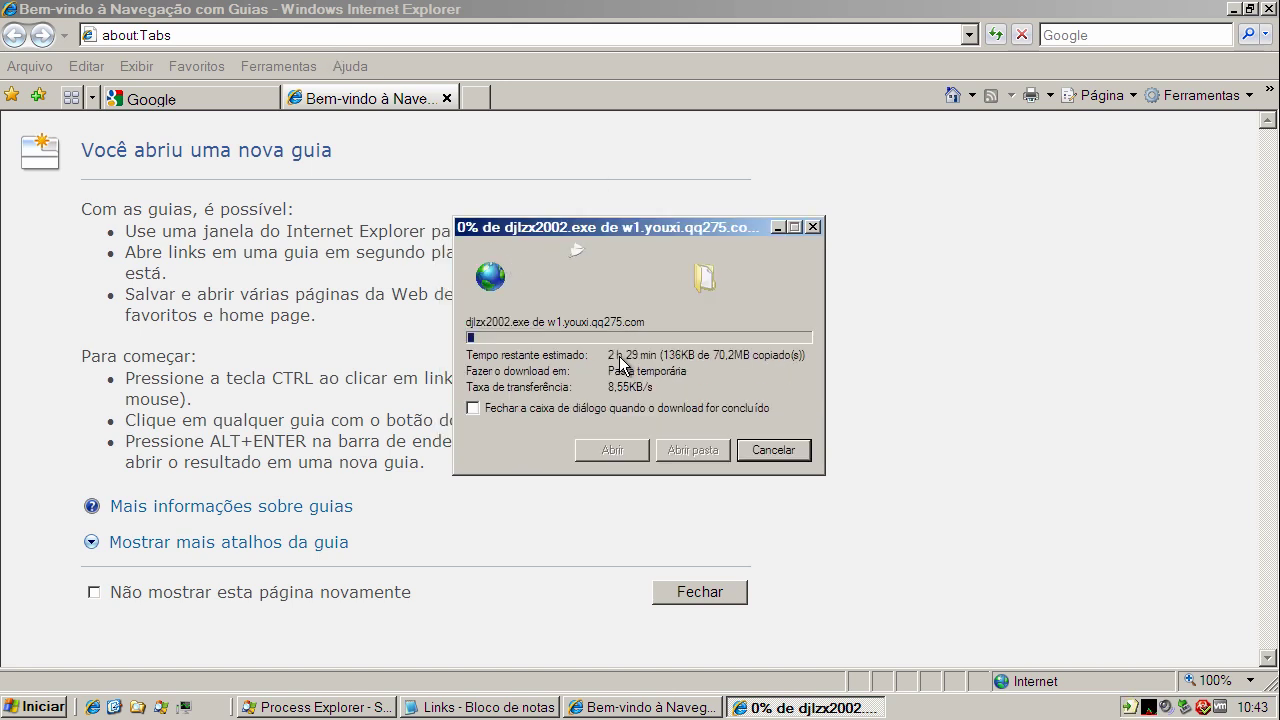
left_click(447, 99)
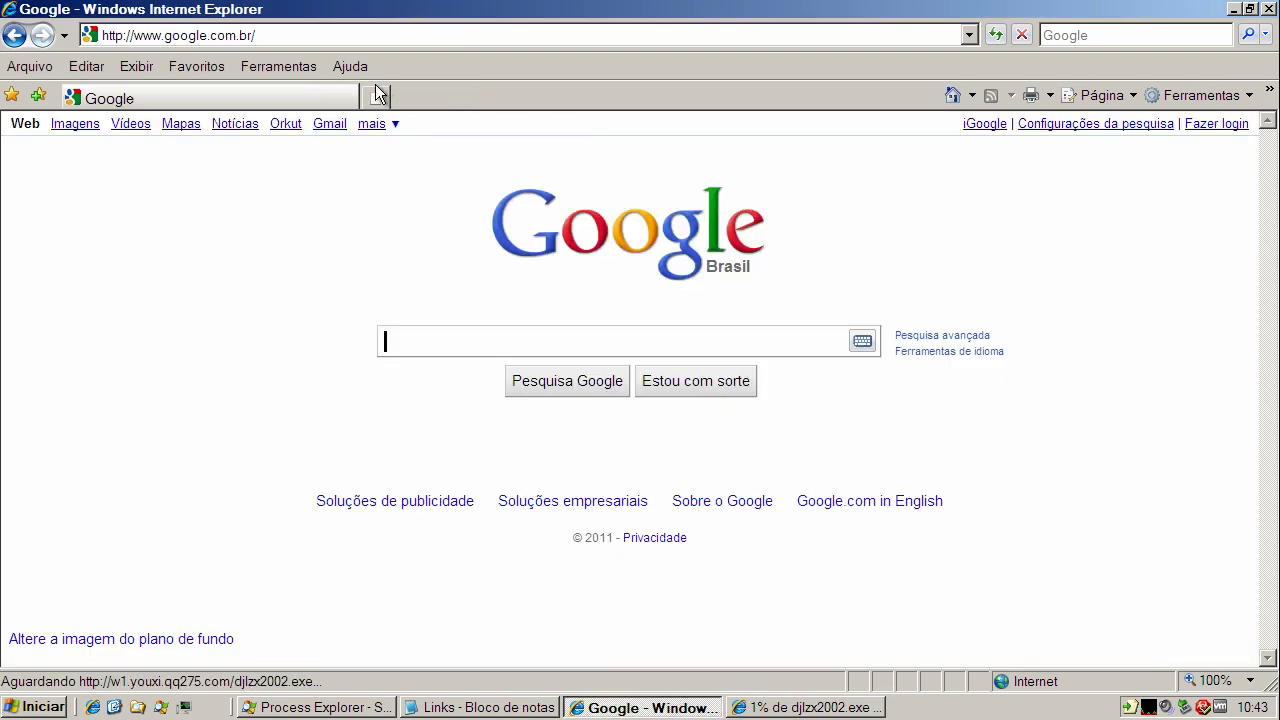
- Load the copied link hh0325.com/vb/crmiy.exe in the browser
left_click(316, 33)
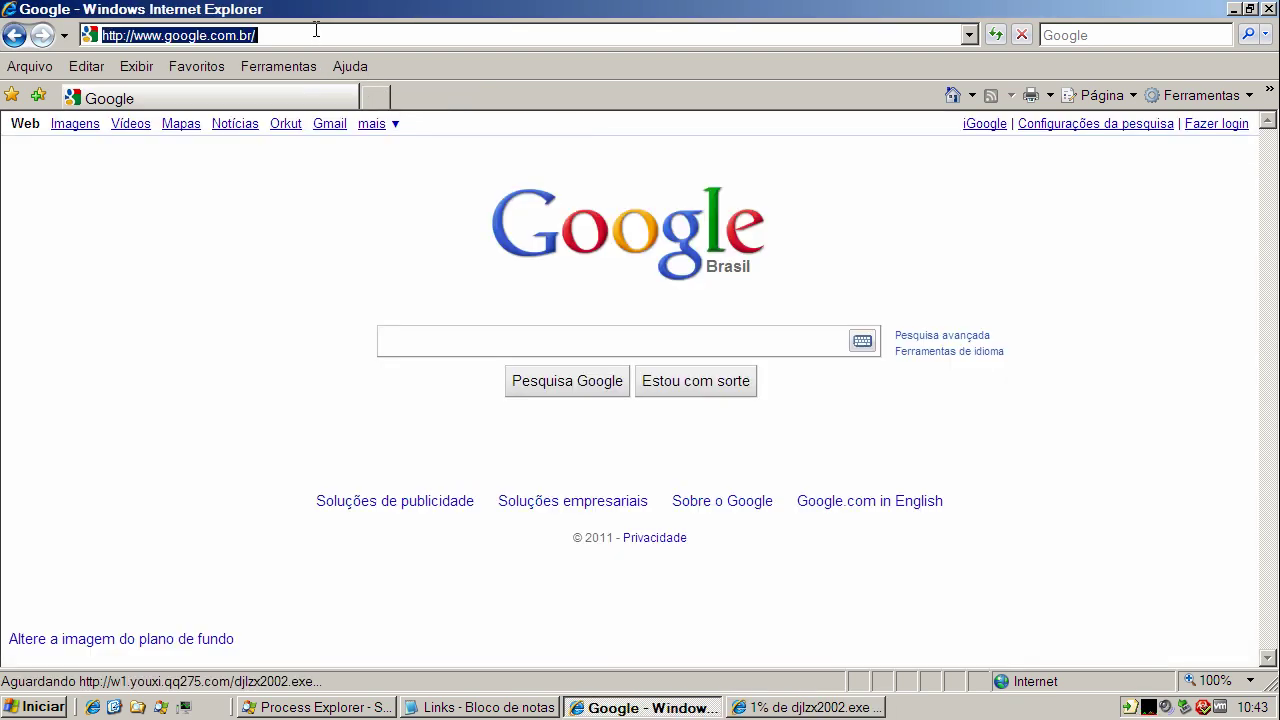
key("ctrl+v")
key("Return")
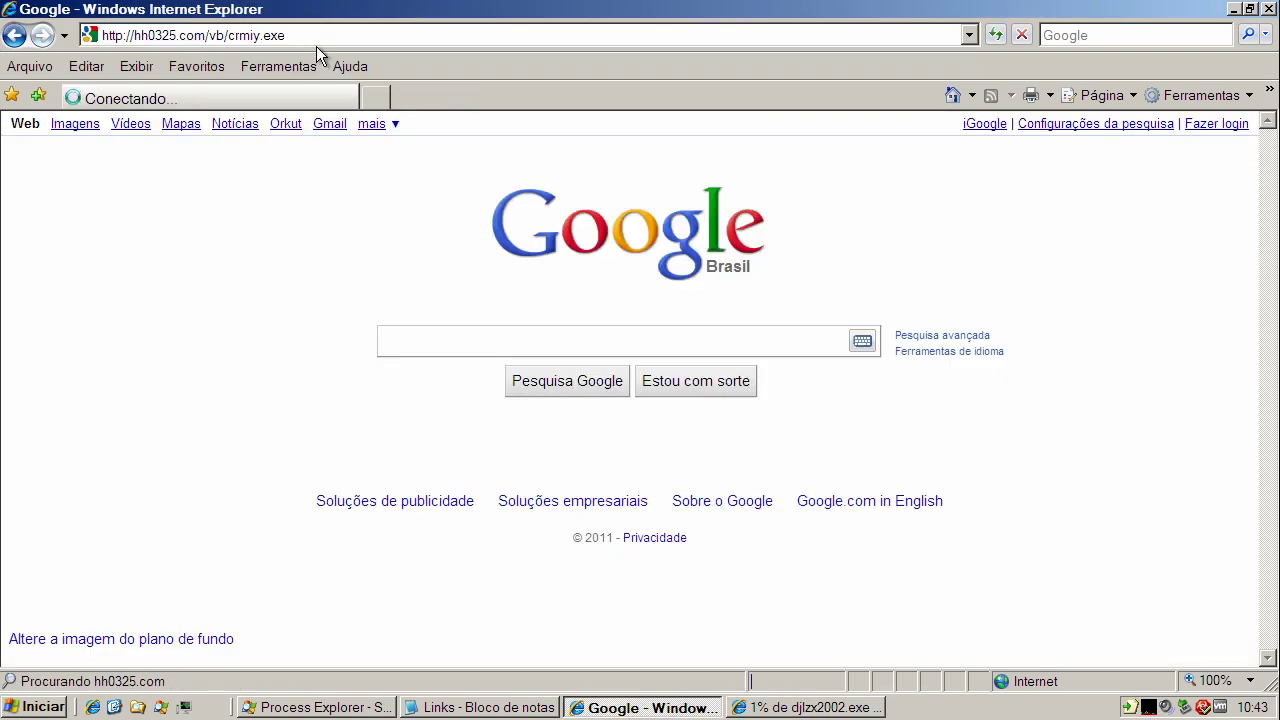
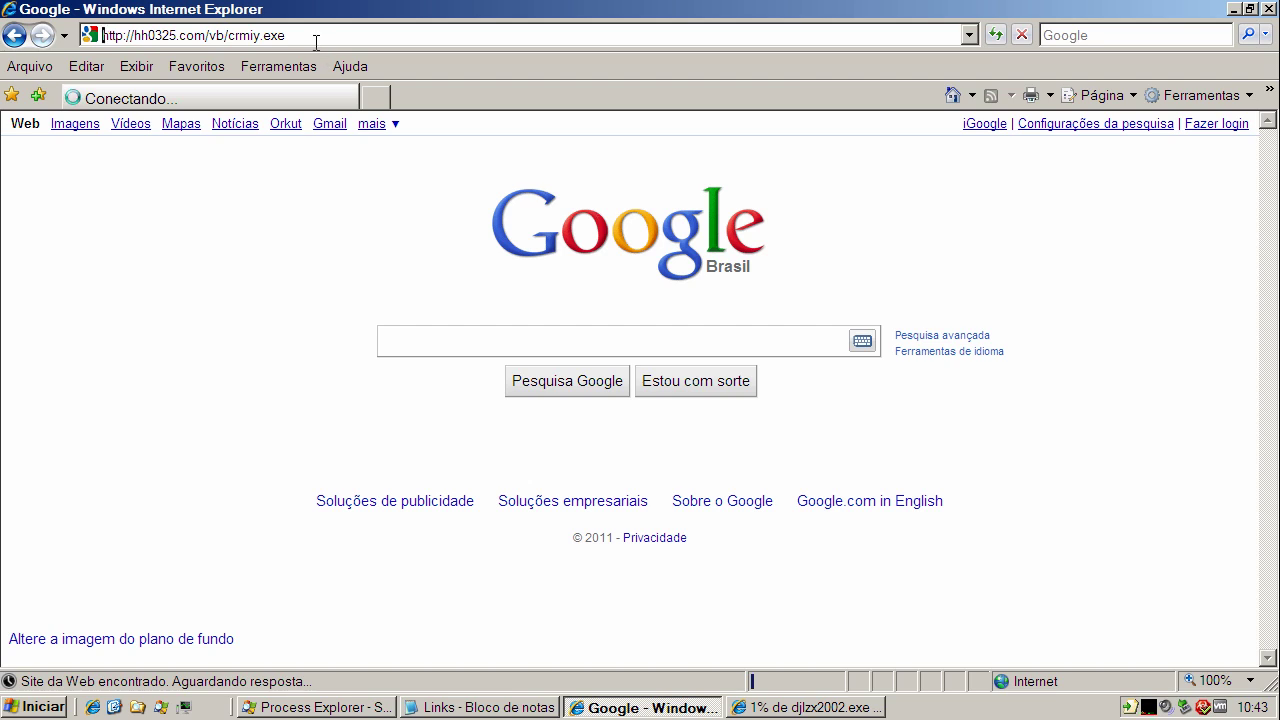
- Run crmiy.exe, delete the infected file from ArcaVir's virus alert, and minimize the djlzx2002.exe download window
left_click(825, 707)
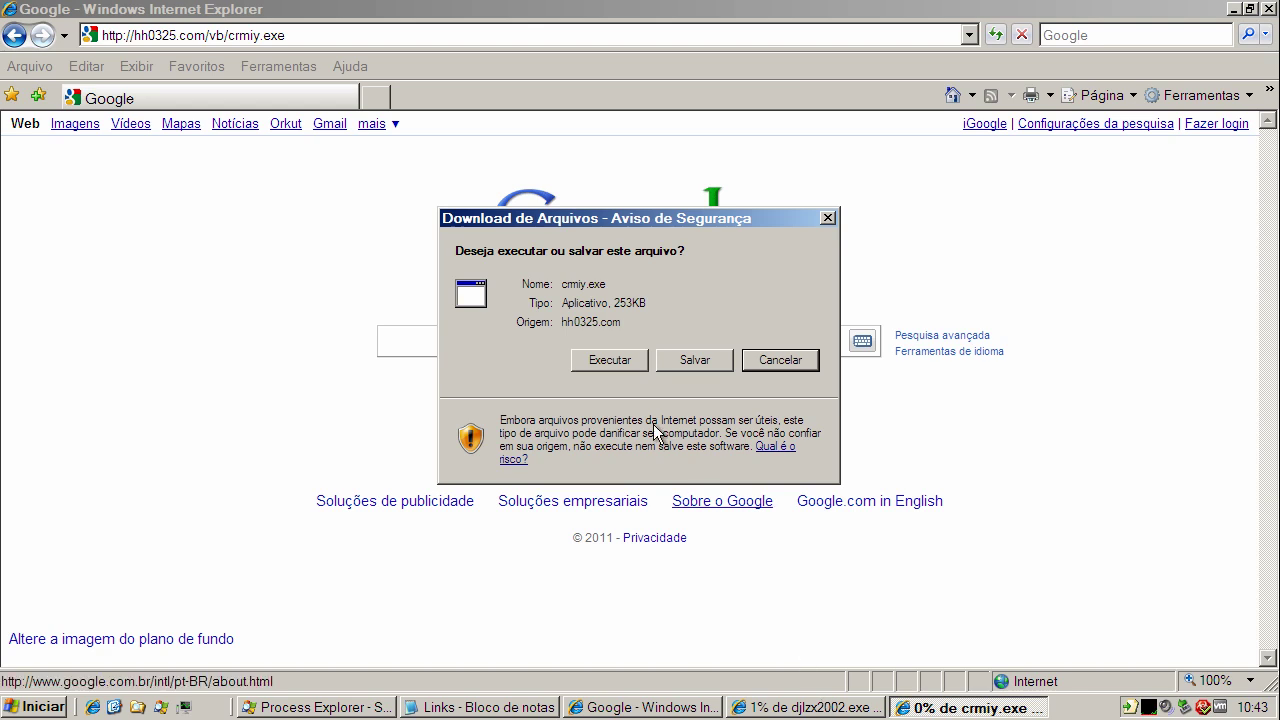
left_click(610, 359)
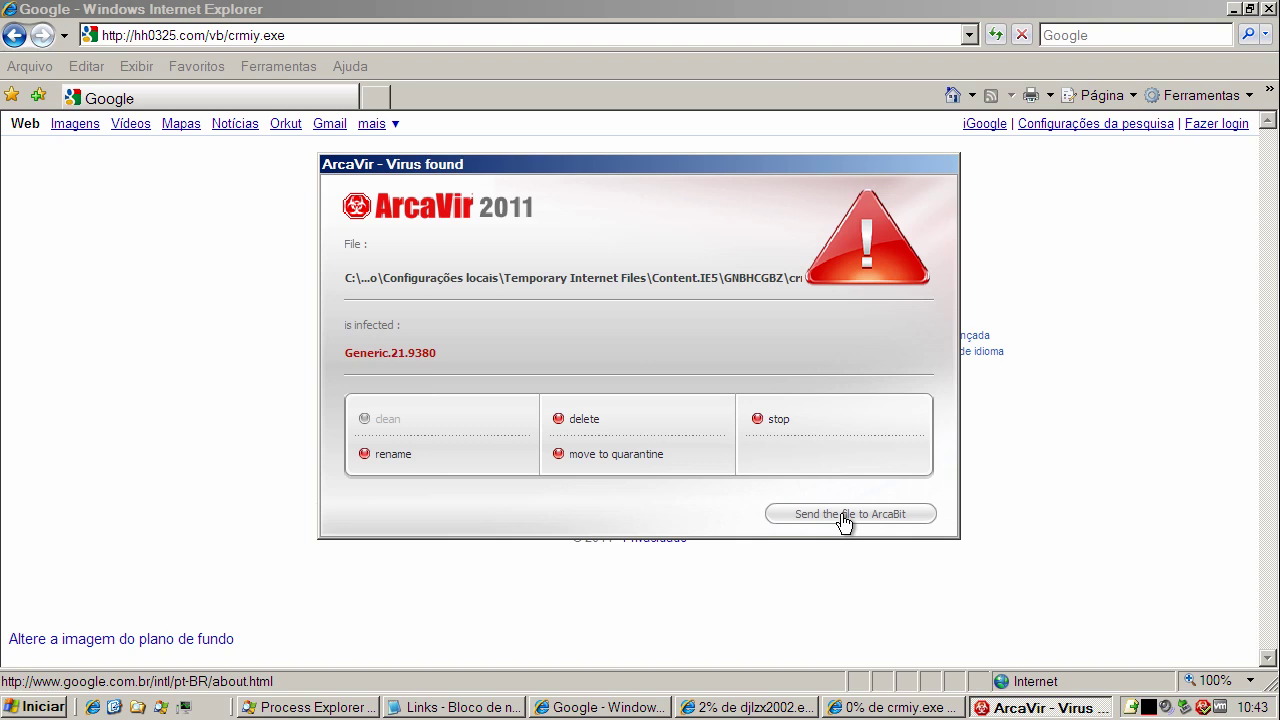
left_click(583, 421)
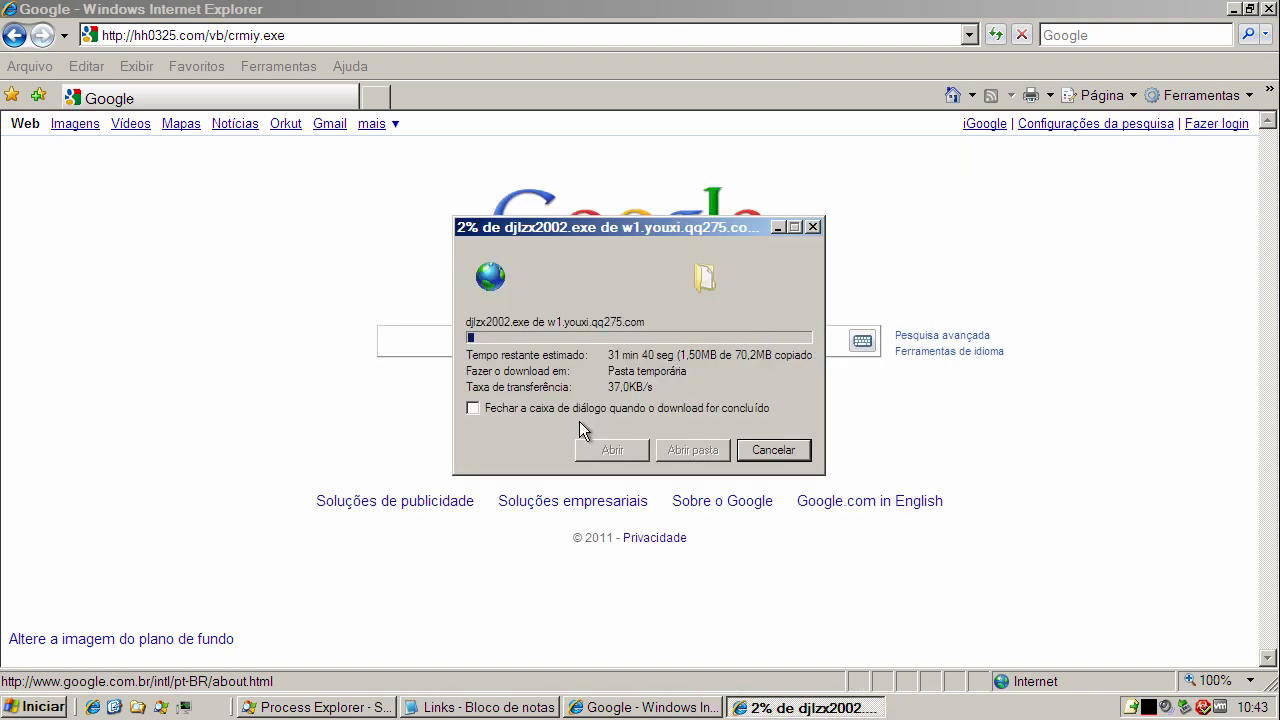
left_click(779, 227)
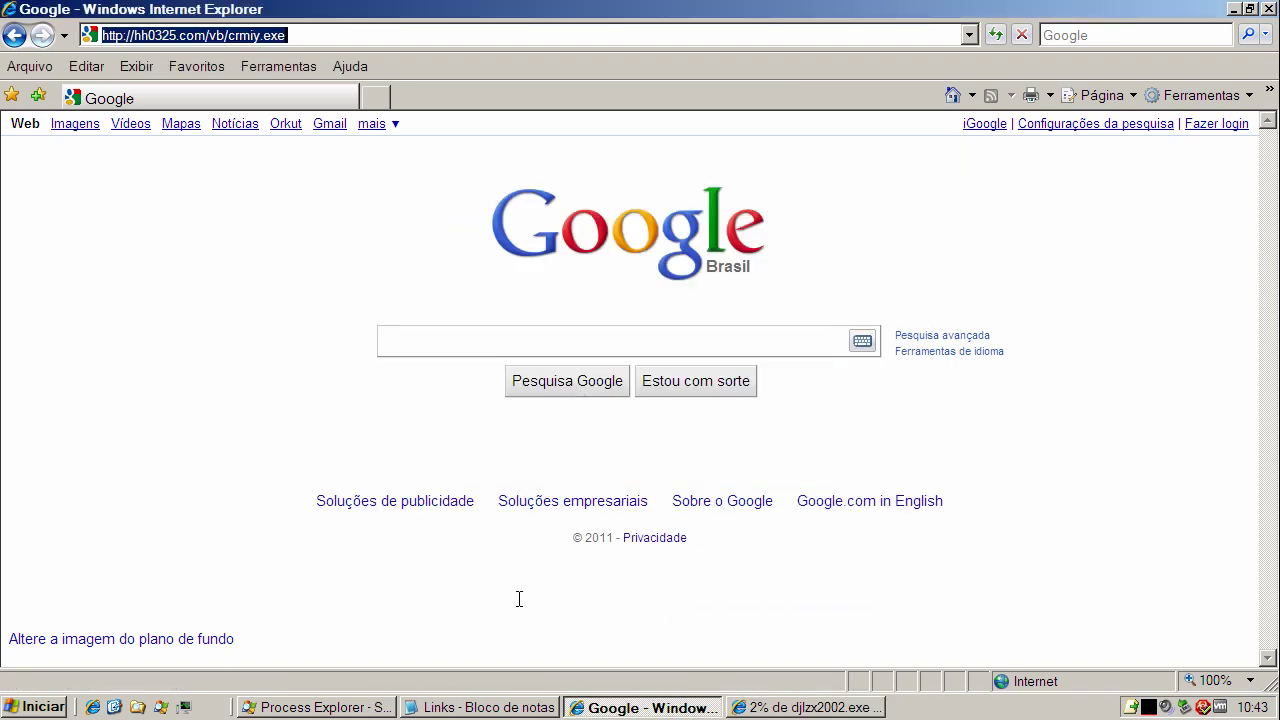
- Copy the link gzhuineng.com/gm/gz.exe from the Links file and load it in the browser
left_click(509, 709)
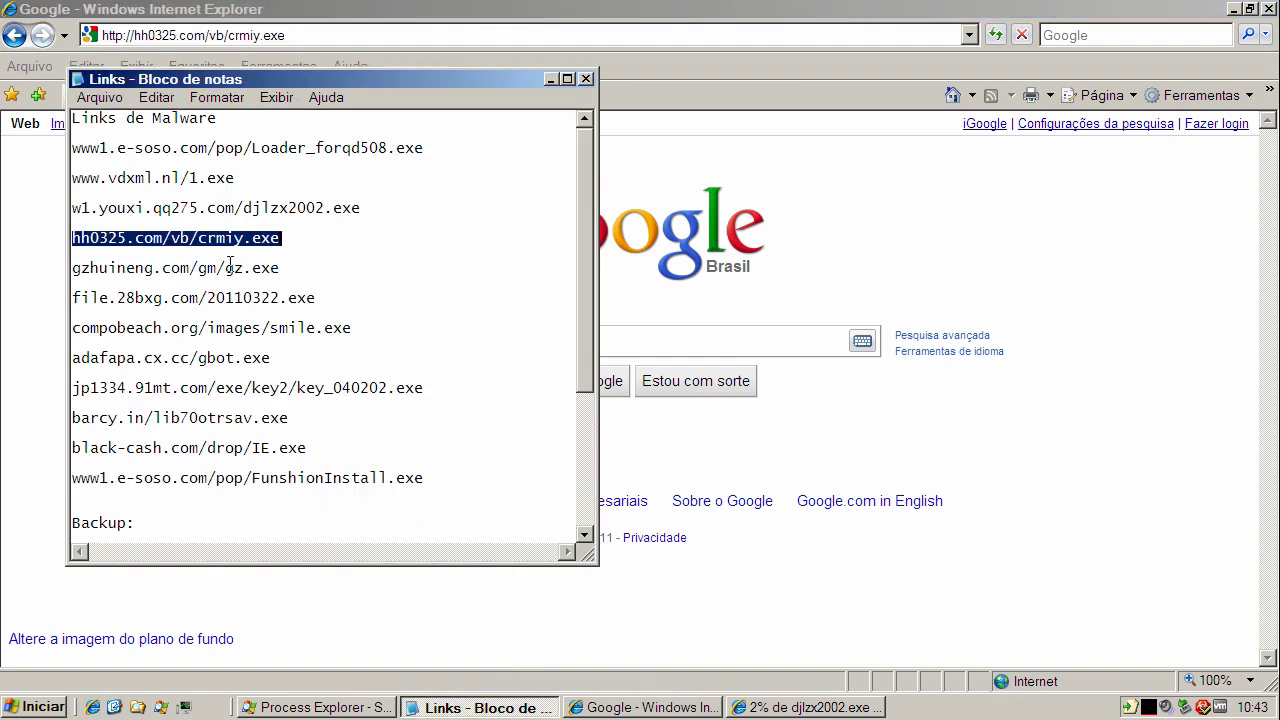
double_click(230, 265)
right_click(230, 265)
left_click(280, 326)
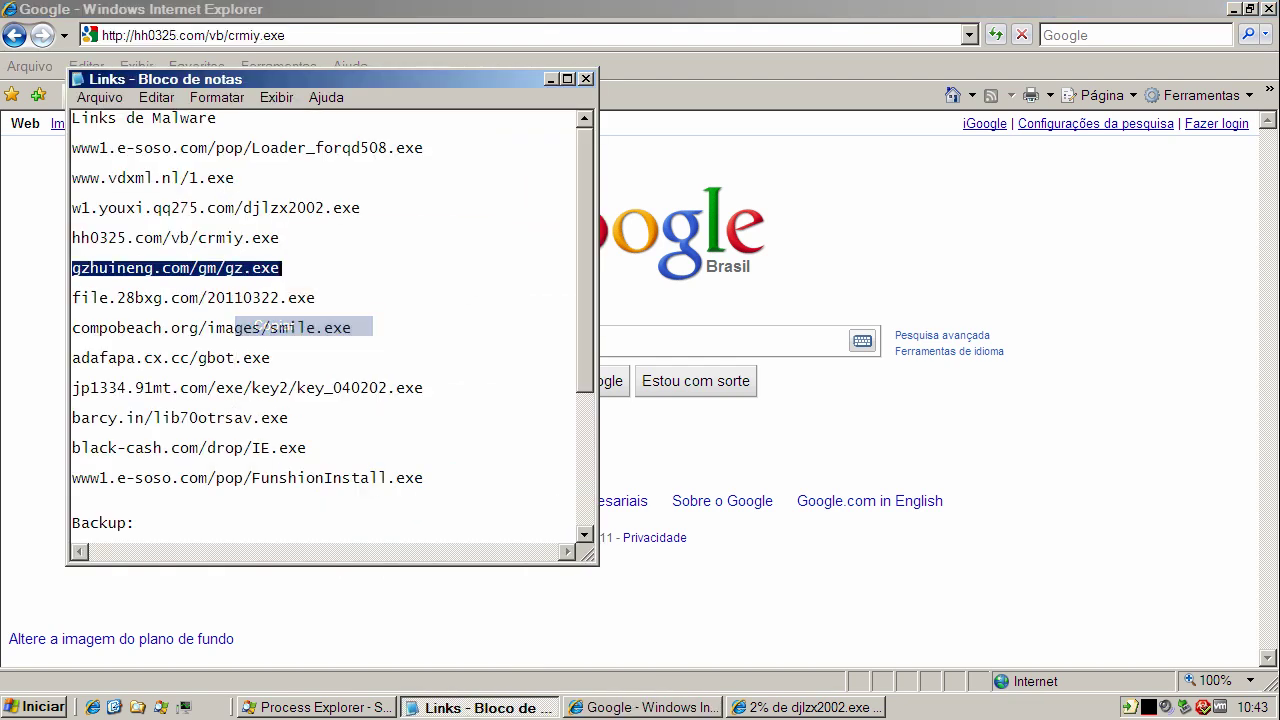
left_click(192, 34)
left_click(192, 34)
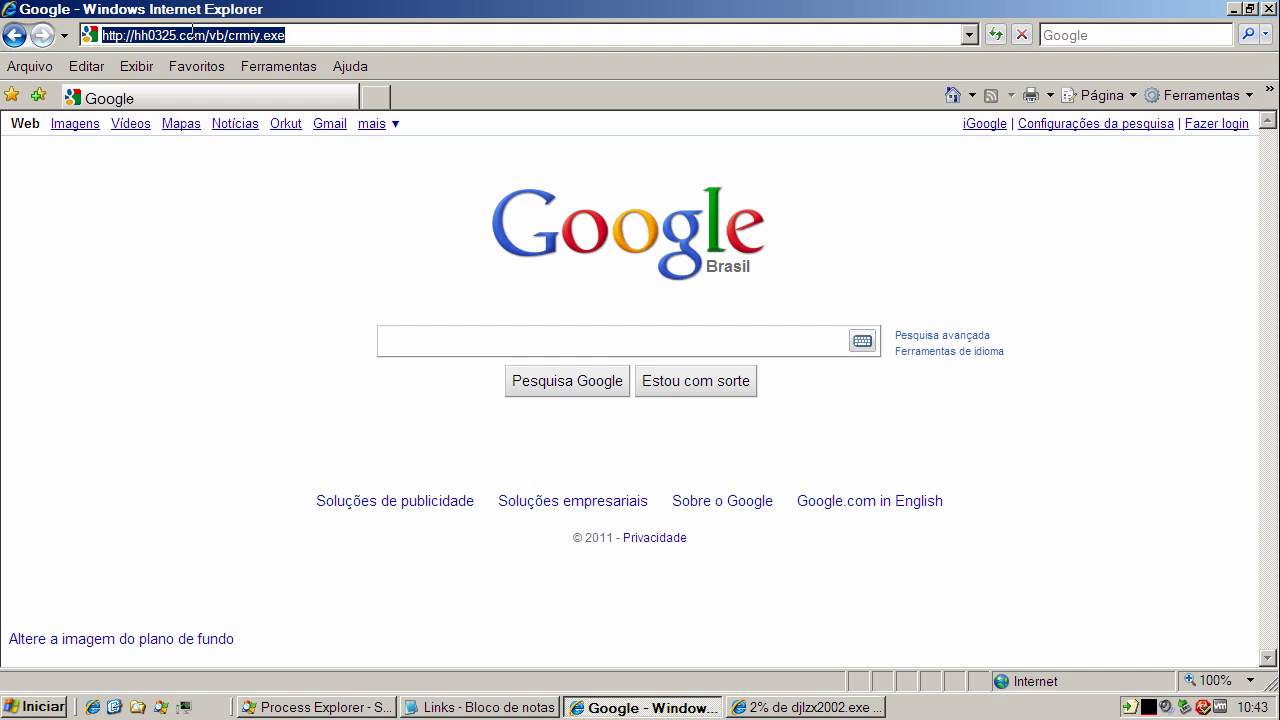
key("ctrl+v")
key("Return")
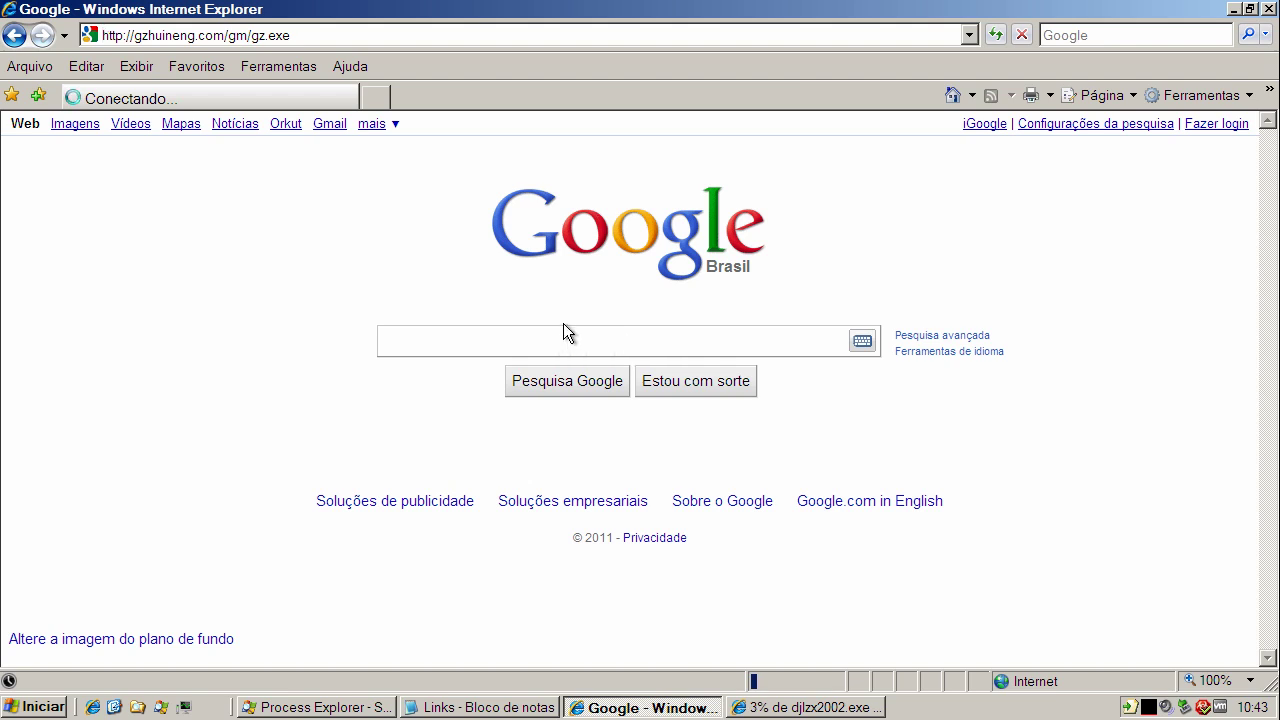
- Copy the link file.28bxg.com/20110322.exe from the Links file, and delete the infected gz.exe download from ArcaVir's virus alert
left_click(552, 706)
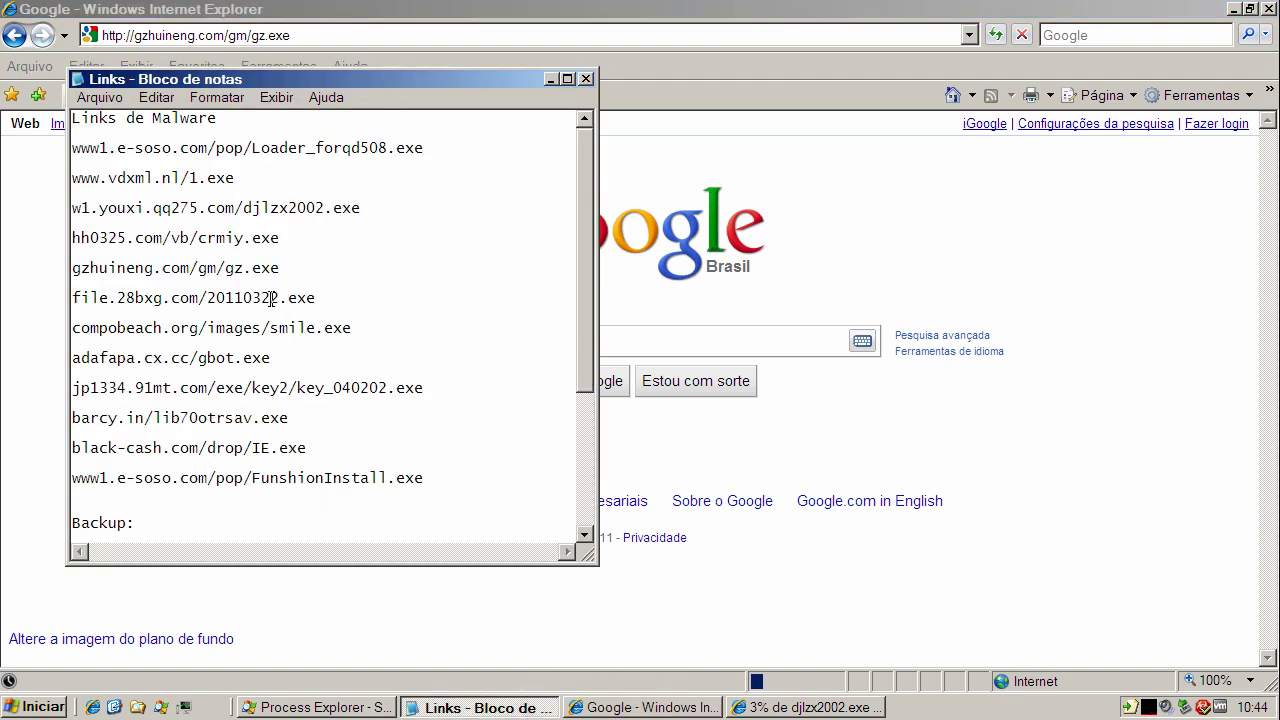
double_click(271, 298)
right_click(271, 298)
left_click(356, 360)
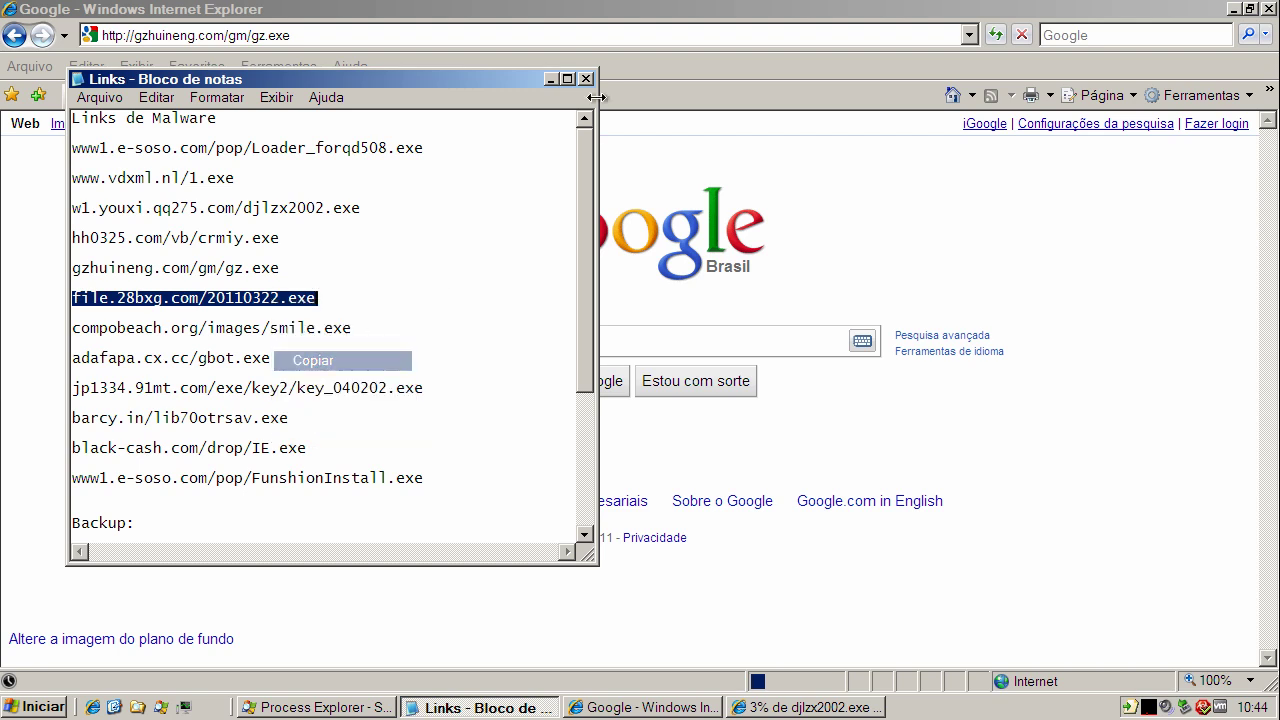
left_click(556, 76)
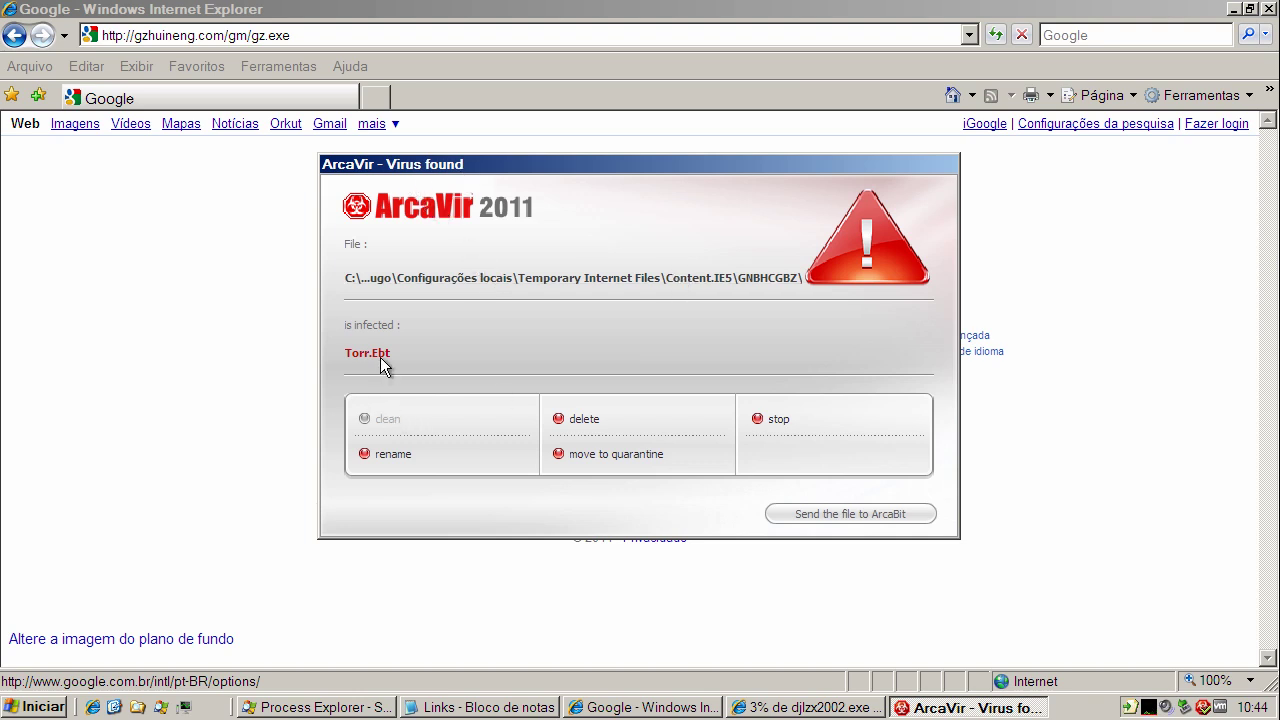
left_click(588, 420)
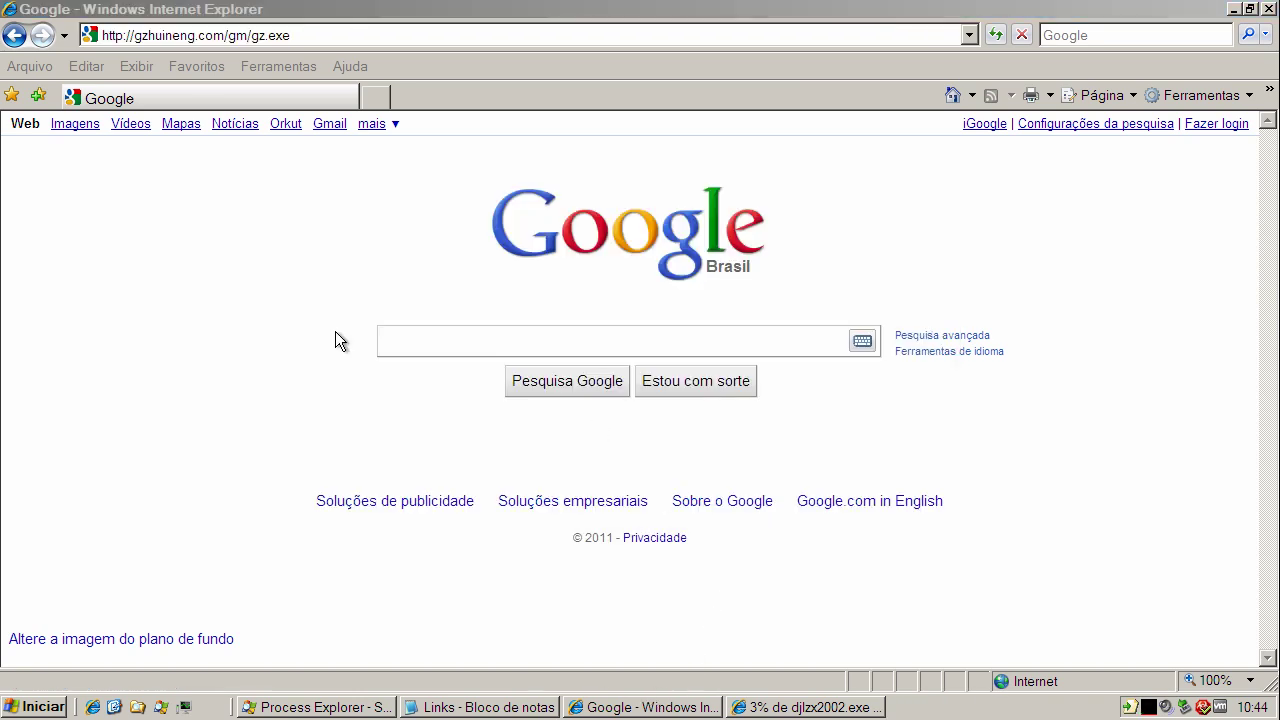
- Load the copied link file.28bxg.com/20110322.exe in the browser and delete the infected file from ArcaVir's virus alert
left_click(221, 35)
left_click_drag(391, 35, 104, 35)
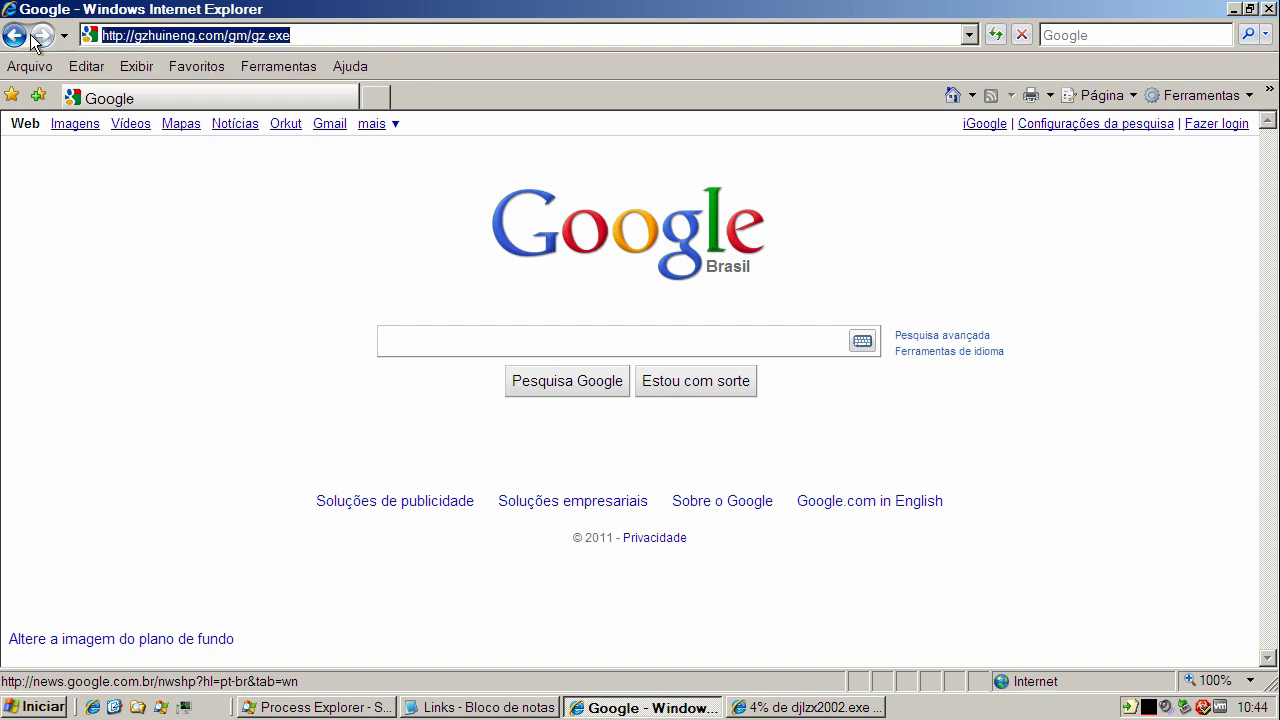
key("ctrl+v")
key("Return")
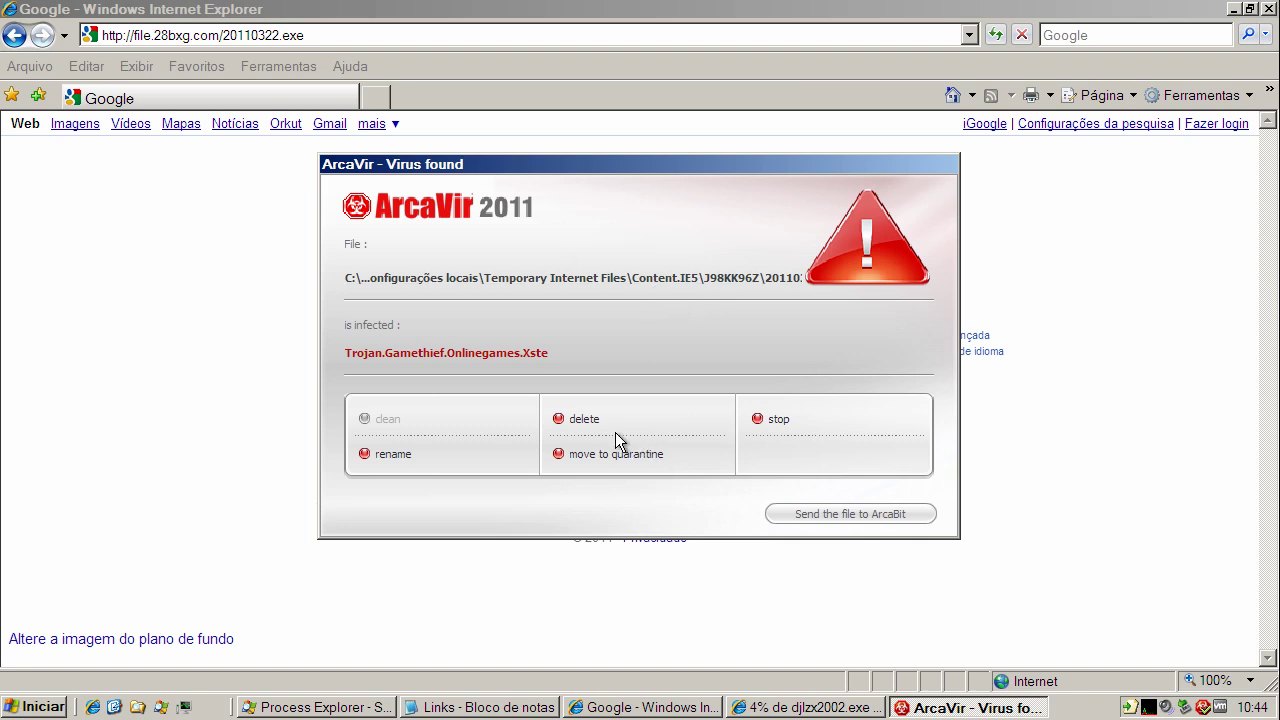
left_click(586, 419)
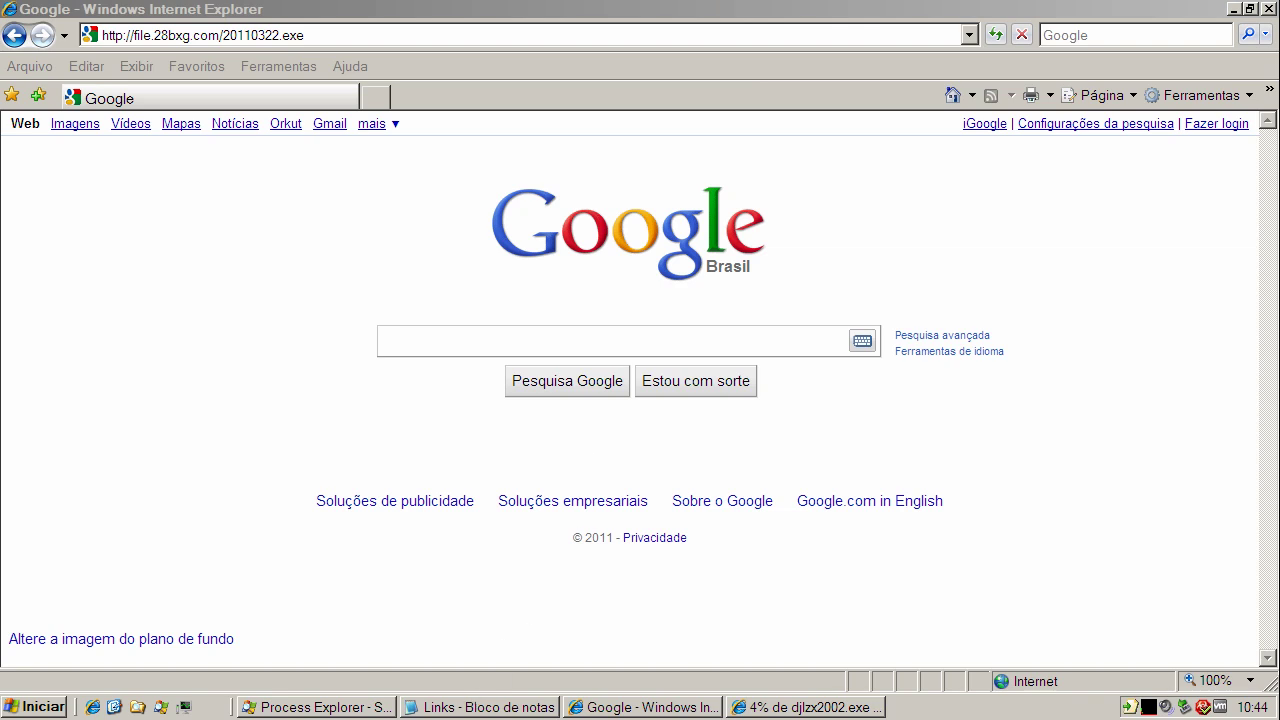
- Copy the link compobeach.org/images/smile.exe from the Links file and load it in the browser
left_click(527, 707)
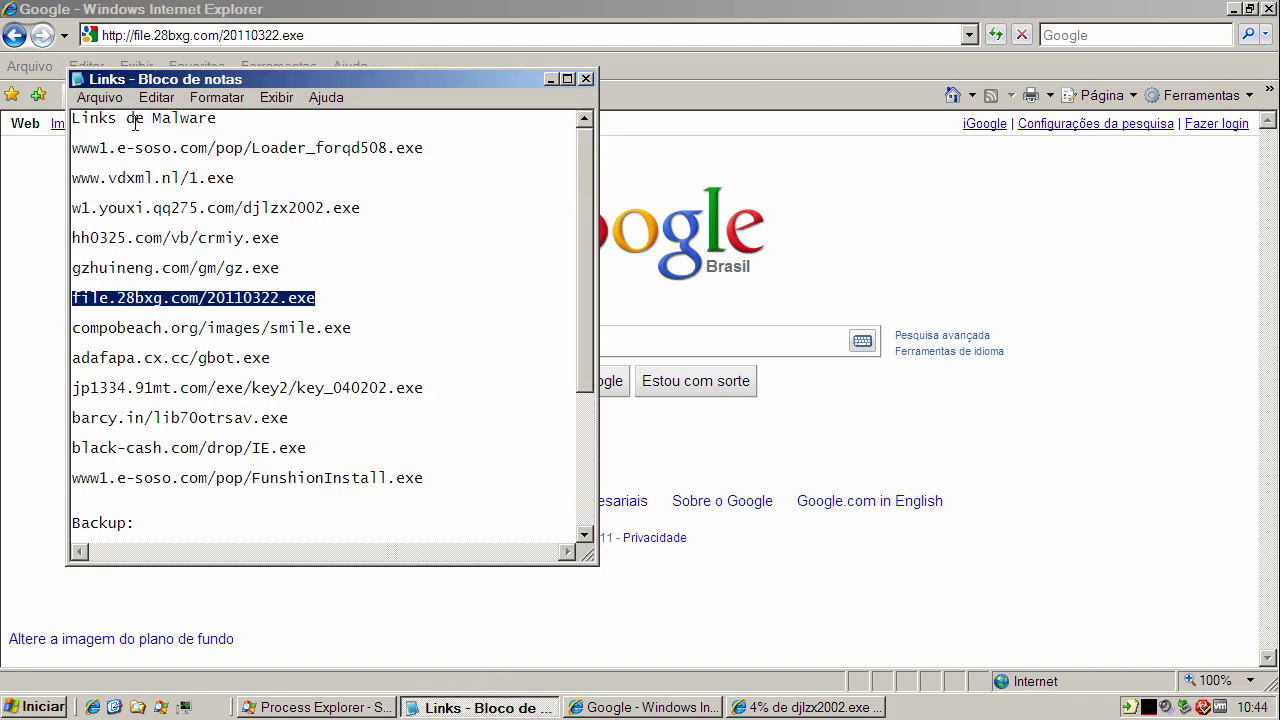
double_click(253, 328)
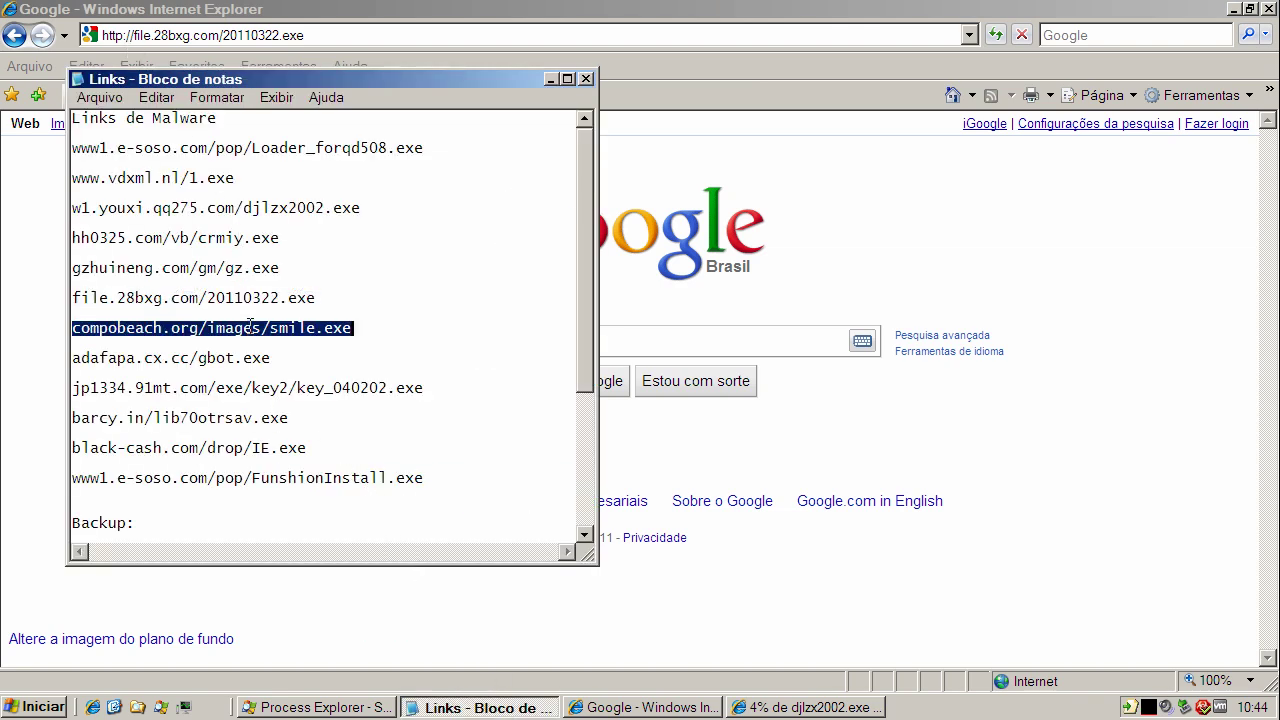
right_click(253, 328)
left_click(290, 387)
left_click(241, 38)
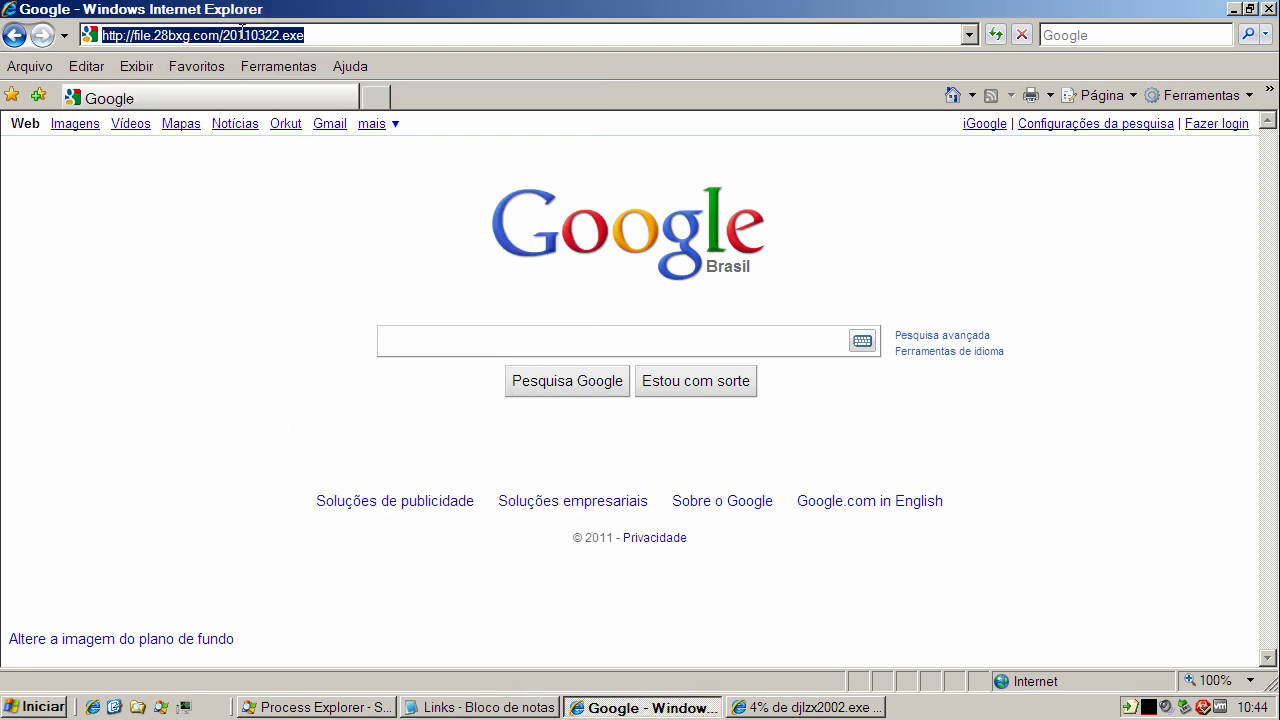
key("ctrl+v")
key("Return")
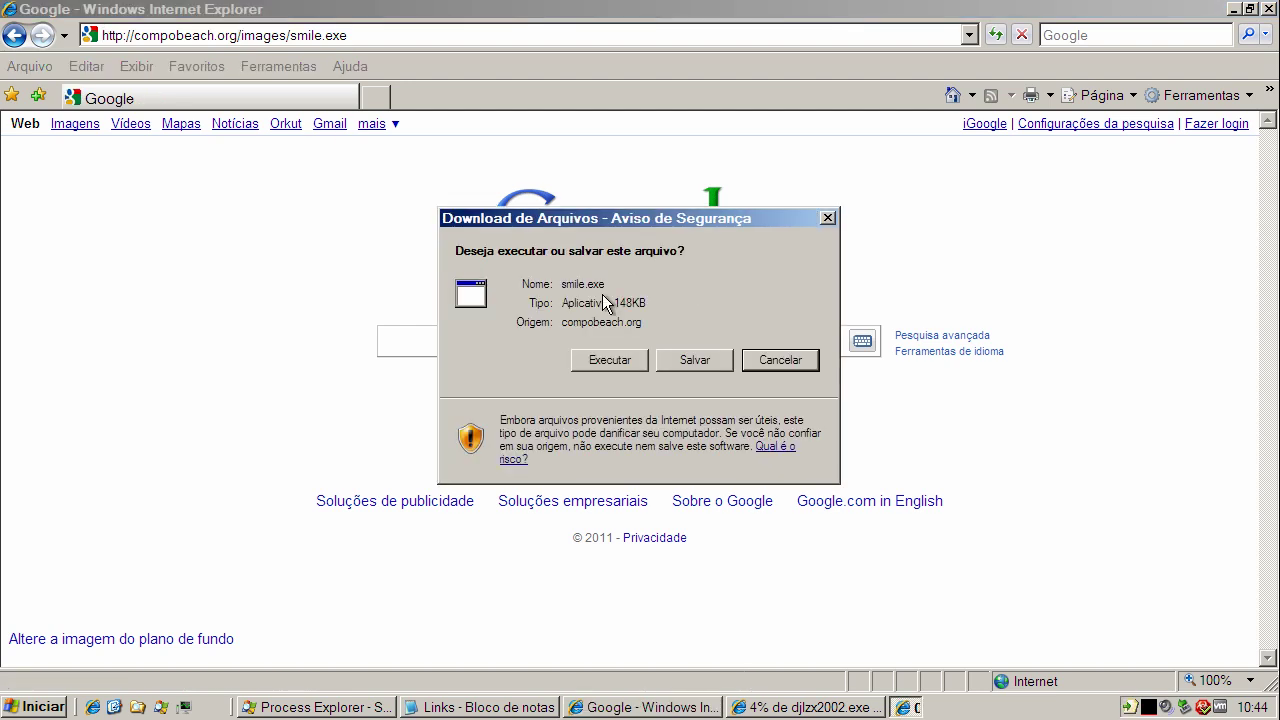
- Run smile.exe and allow the firewall connections of winlogon.exe, without creating a rule, and of explorer.exe
left_click(620, 356)
left_click(727, 351)
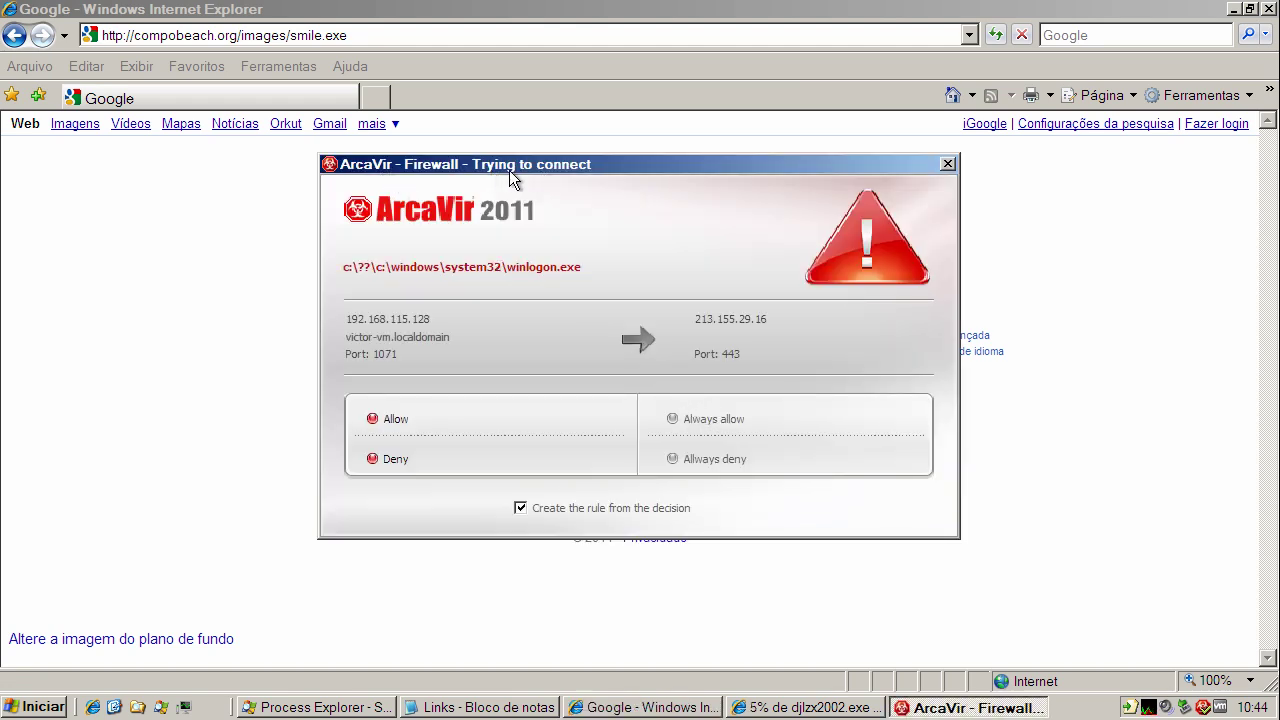
left_click(521, 508)
left_click(397, 419)
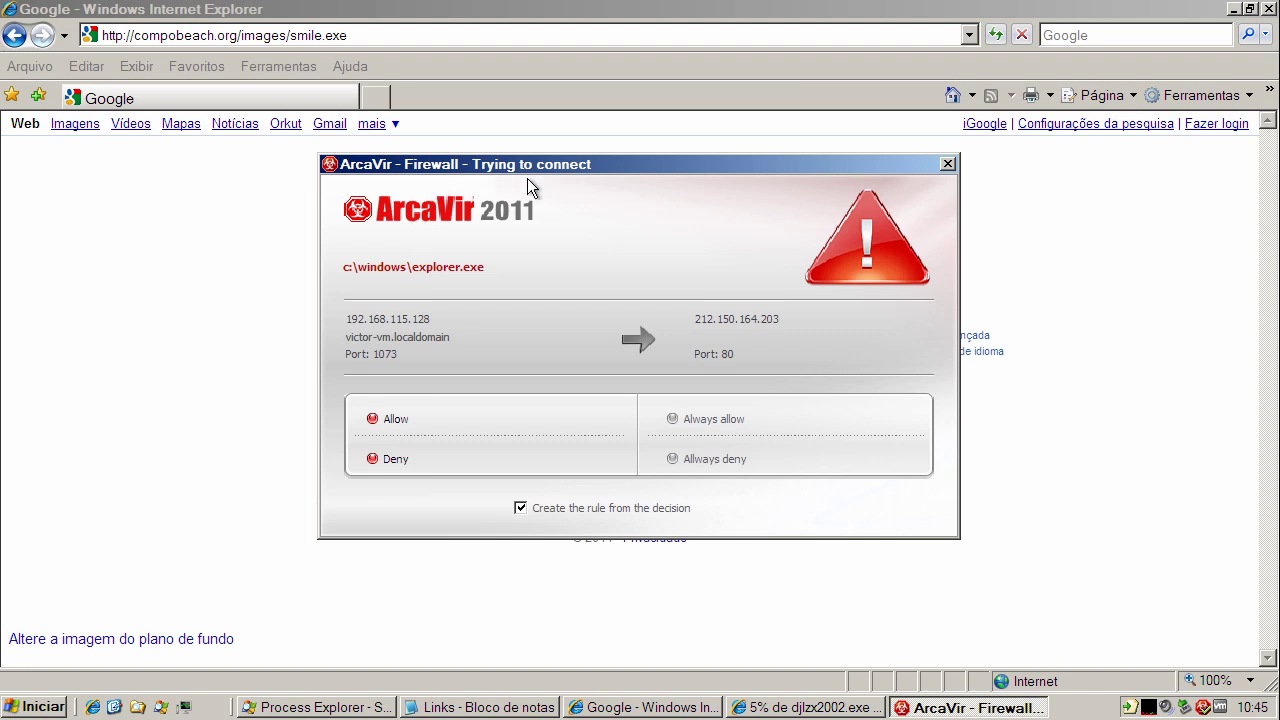
left_click(396, 420)
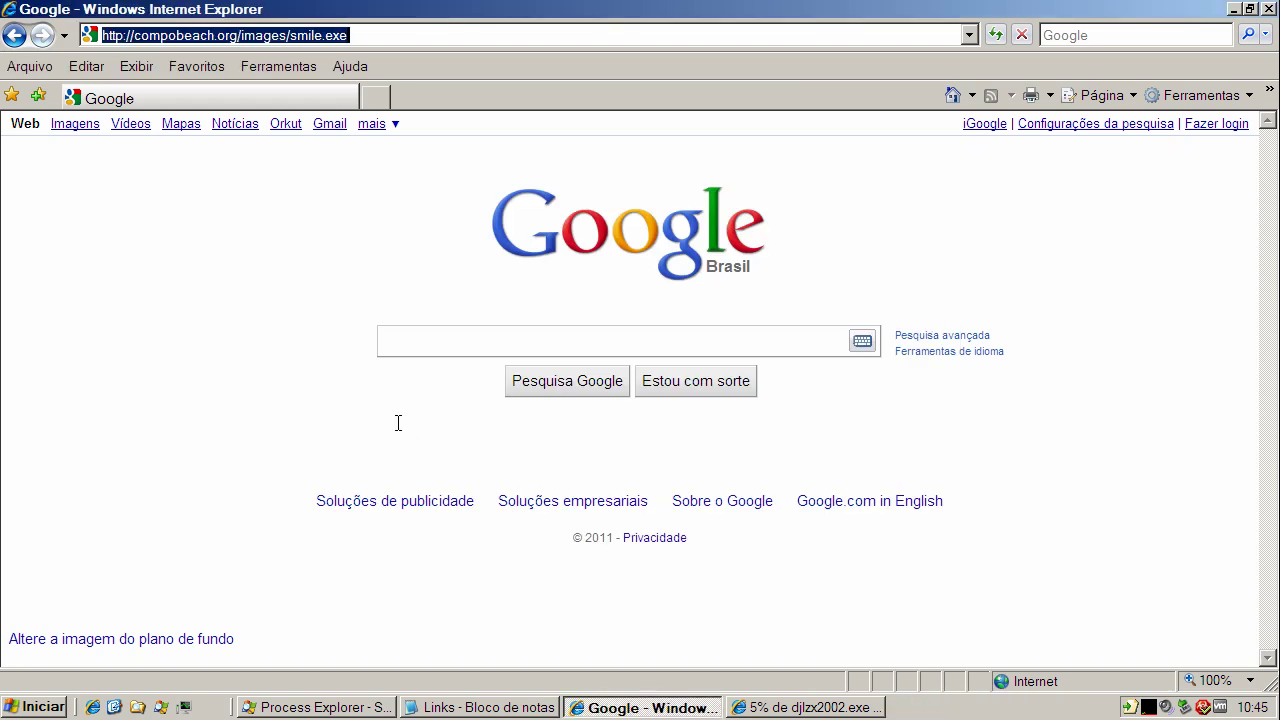
- Copy the link adafapa.cx.cc/gbot.exe from the Links file and load it in the browser
left_click(457, 706)
double_click(210, 358)
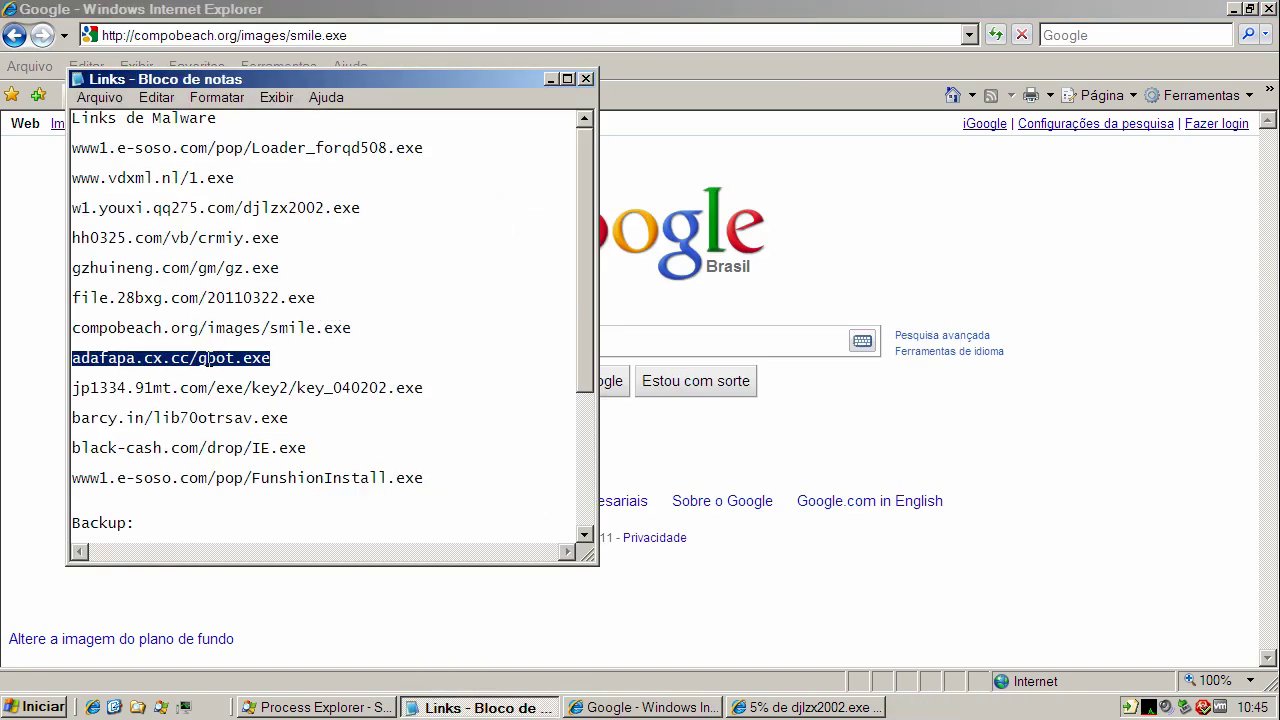
right_click(211, 361)
left_click(245, 420)
left_click(236, 35)
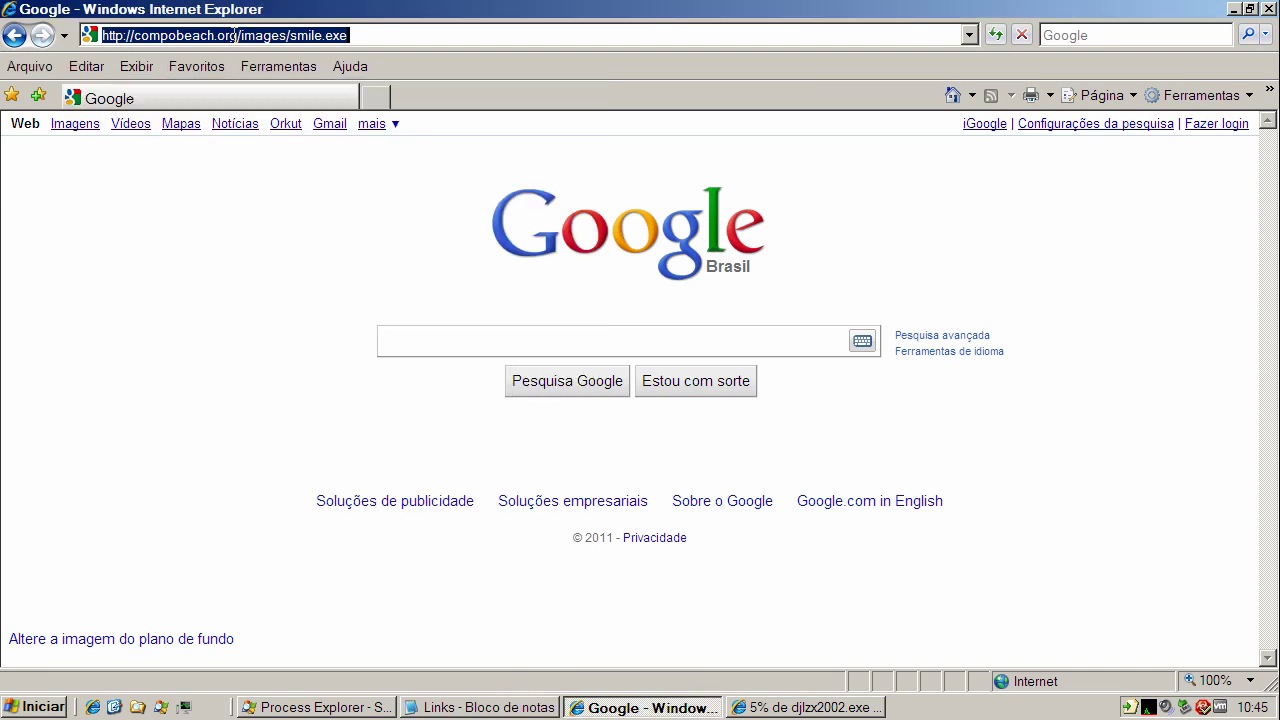
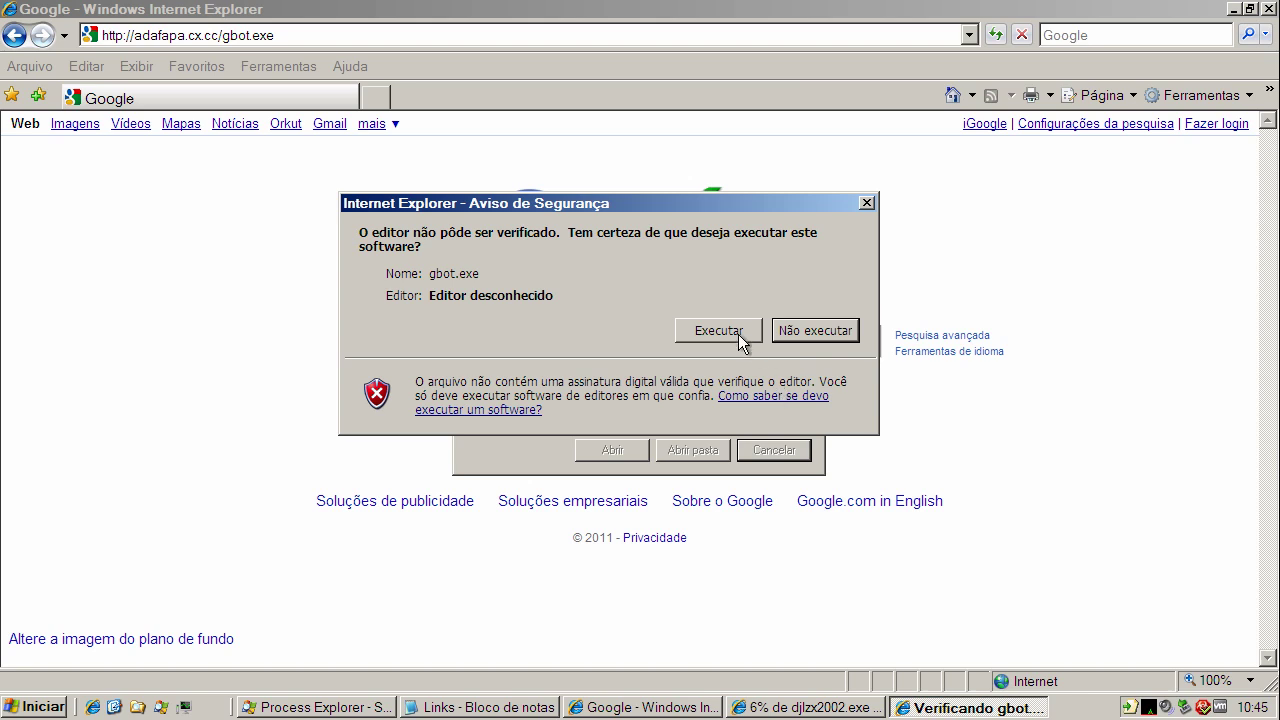
- Run gbot.exe despite the unverified publisher and allow its connection in ArcaVir's firewall alert
left_click(719, 331)
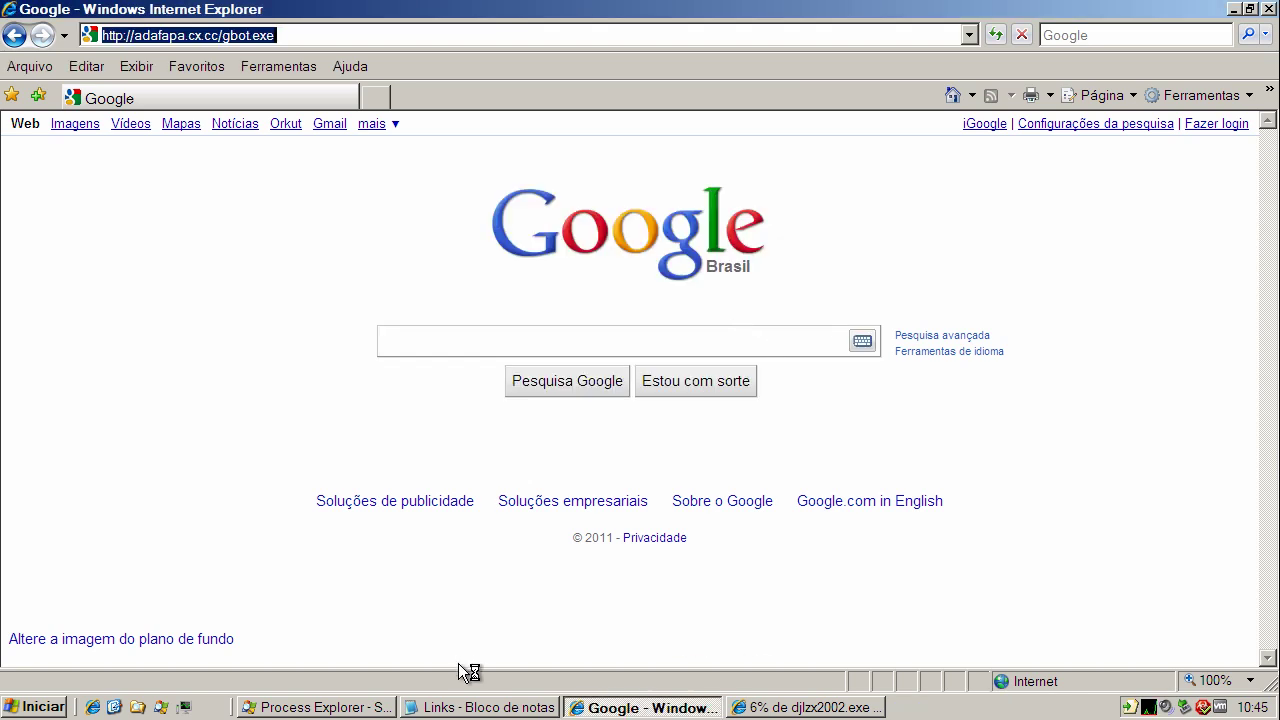
left_click(486, 708)
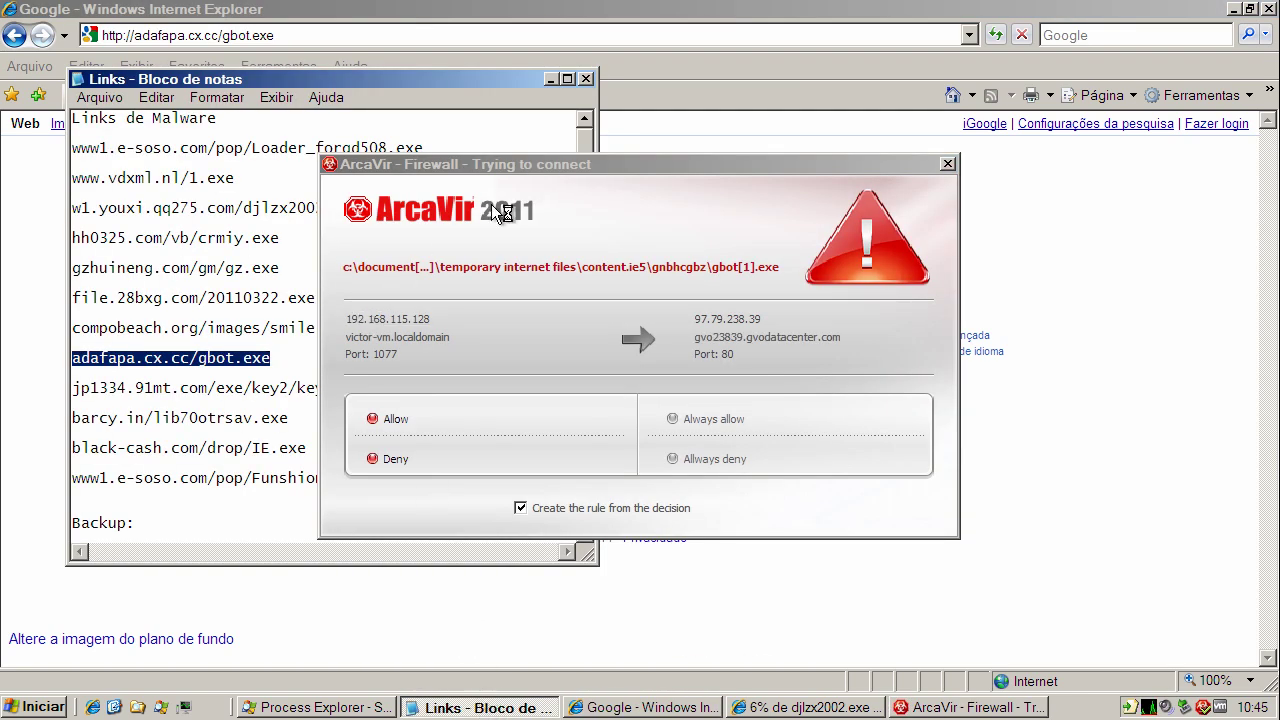
left_click(396, 418)
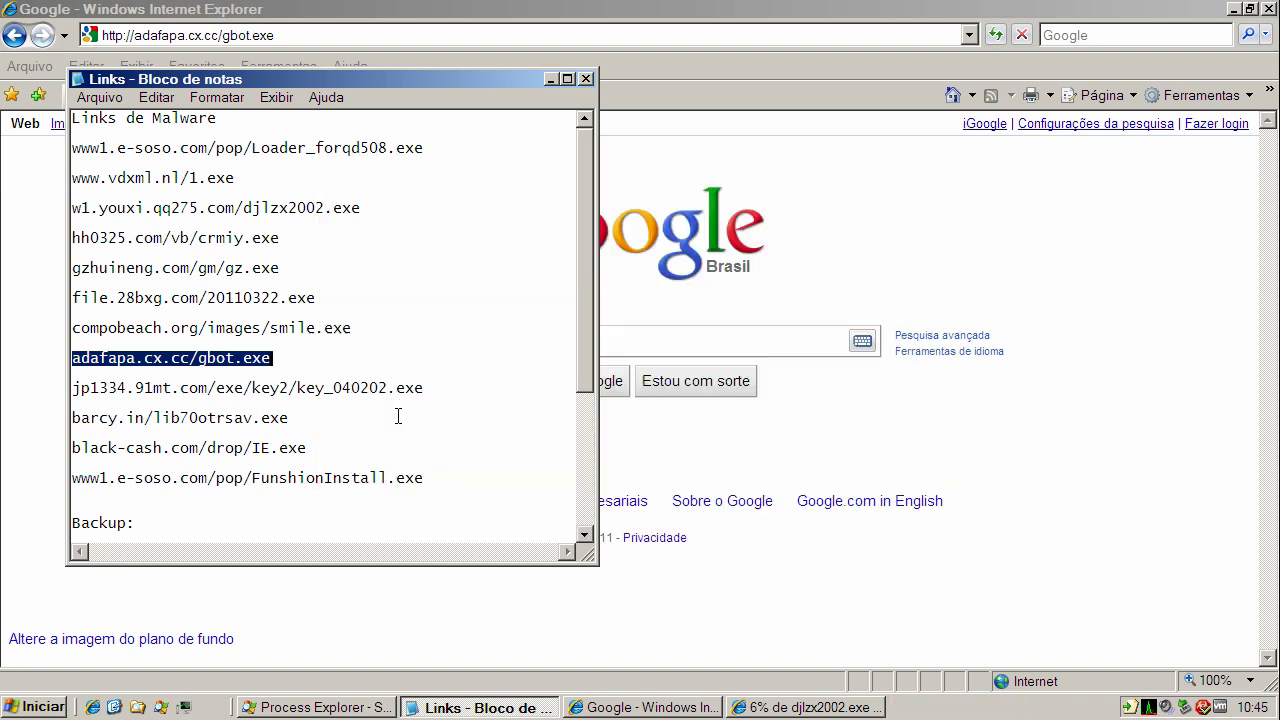
- Copy the link jp1334.91mt.com/exe/key2/key_040202.exe from the Links file and load it in the browser
double_click(207, 387)
right_click(211, 391)
left_click(251, 448)
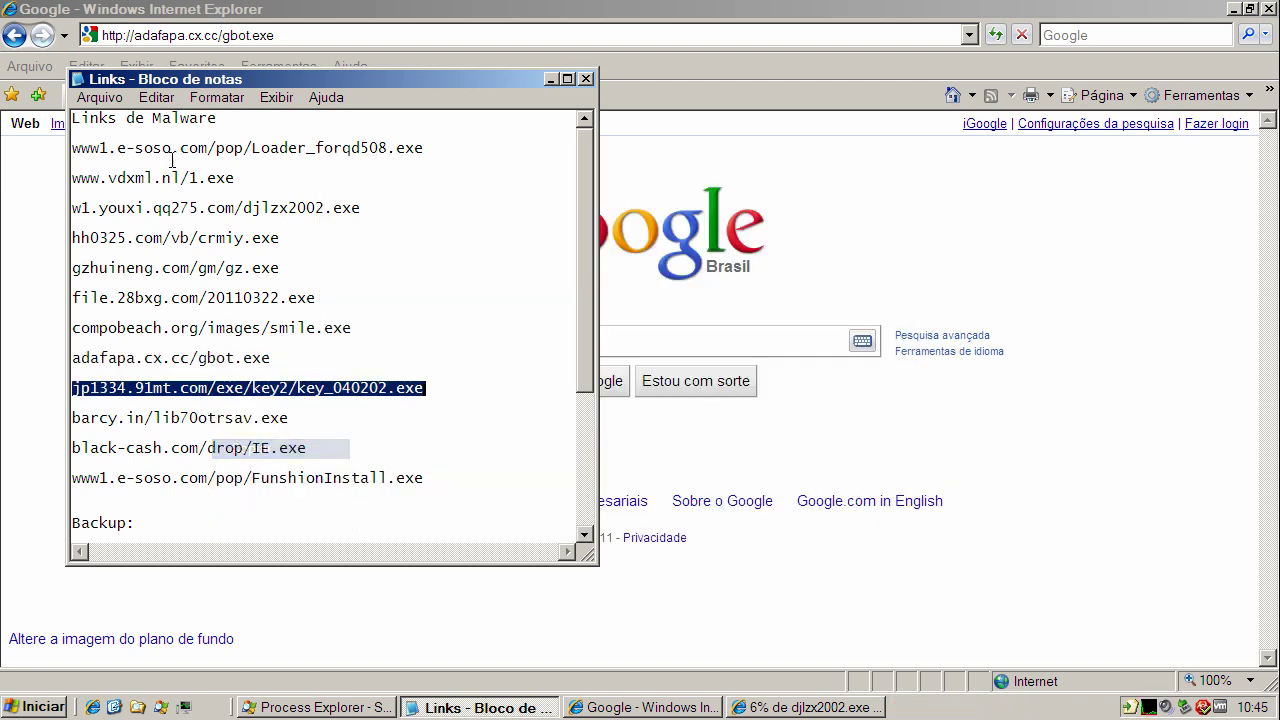
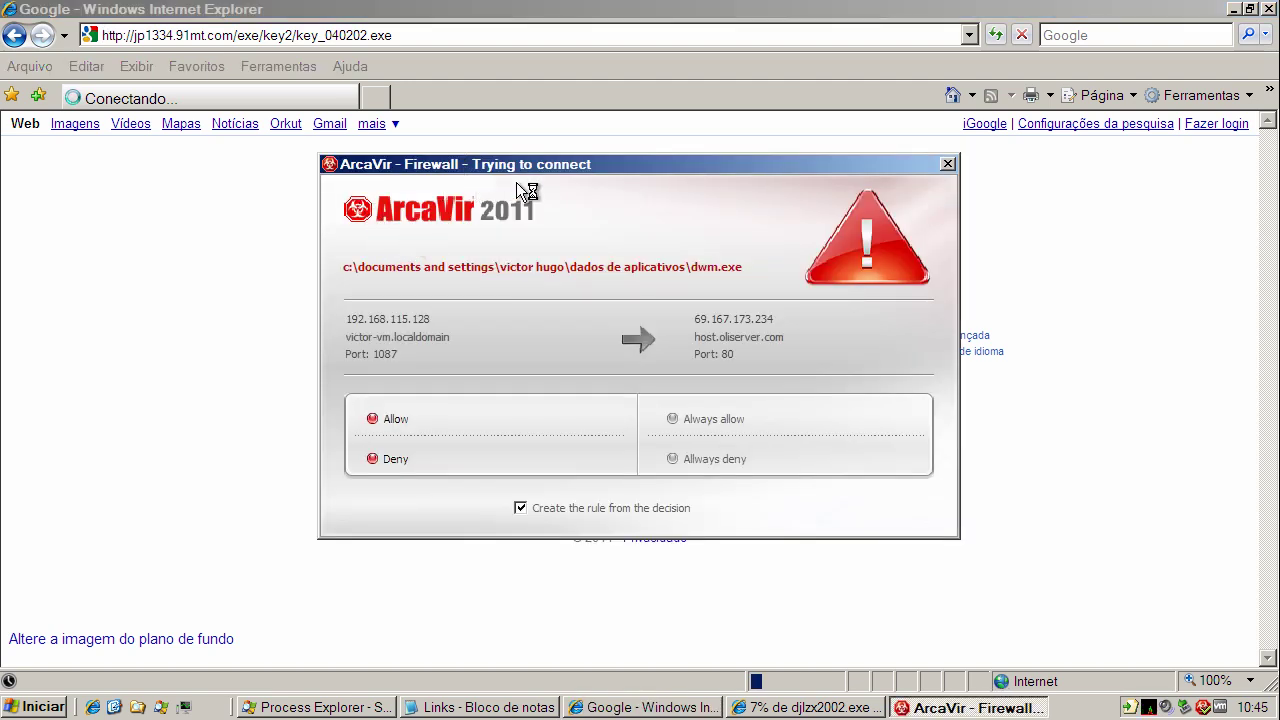
- Allow dwm.exe to connect in ArcaVir's firewall alert, and copy the link barcy.in/lib70otrsav.exe from the Links file
left_click(395, 420)
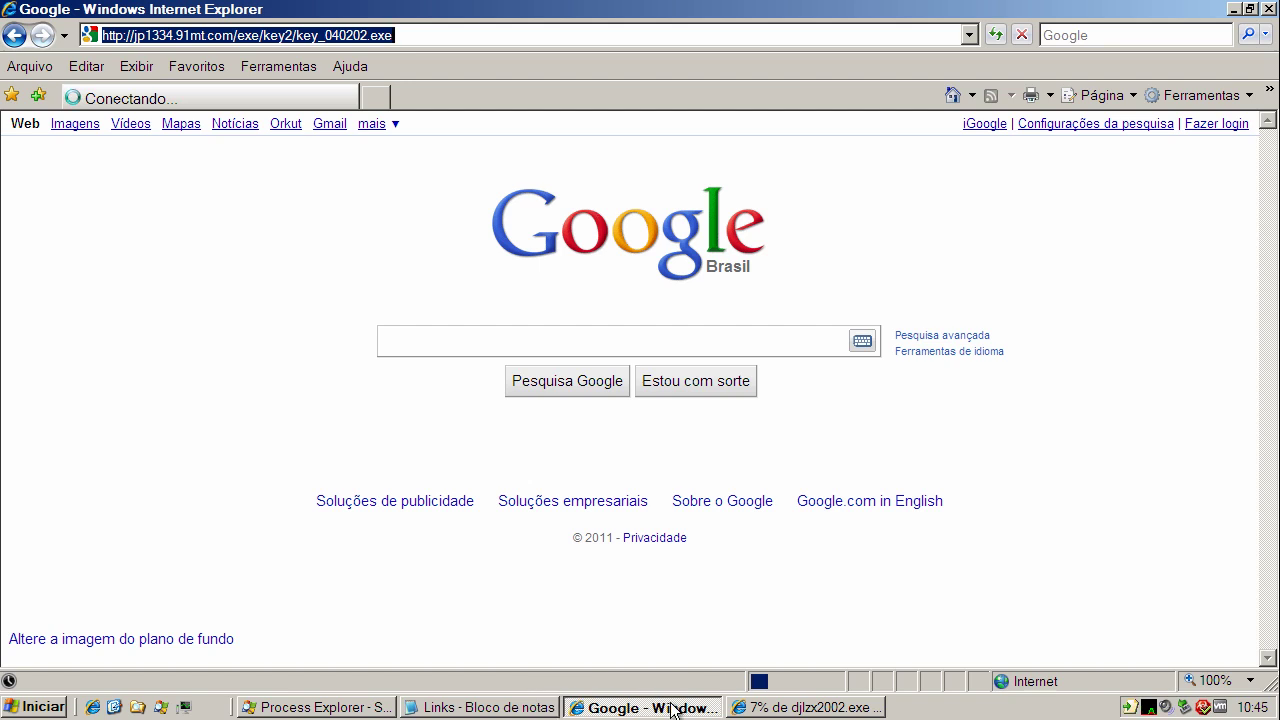
left_click(534, 707)
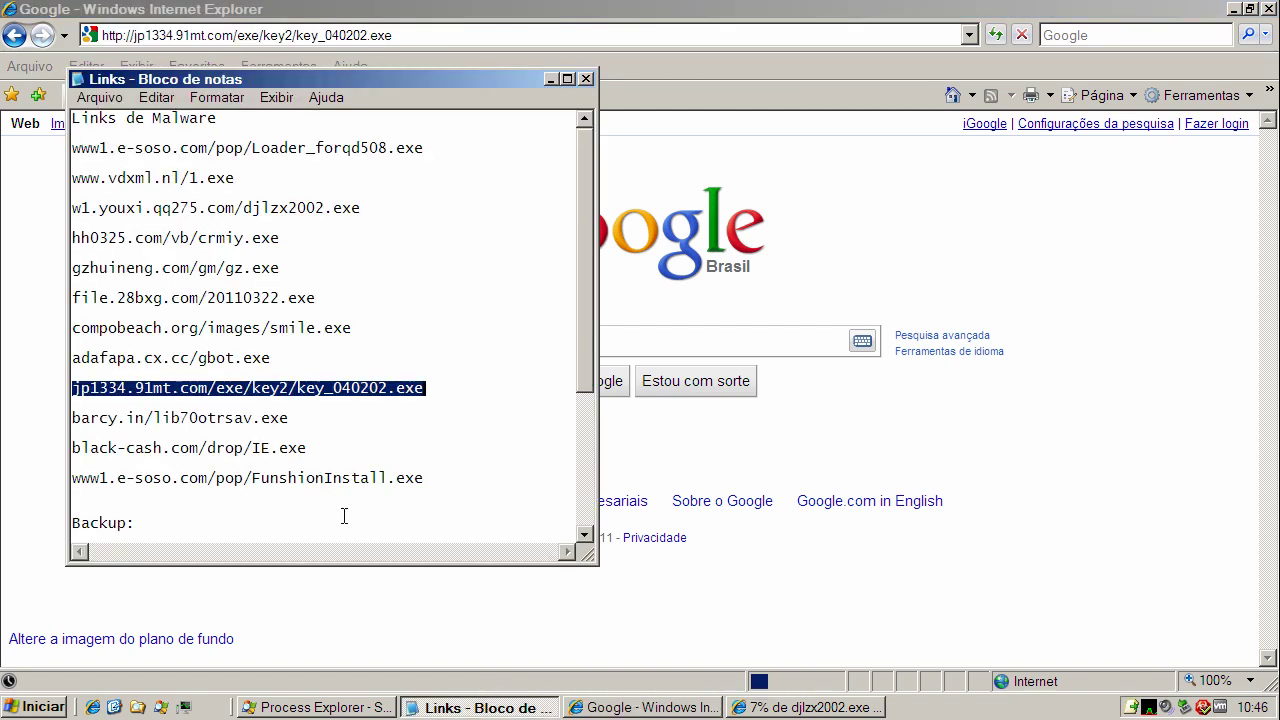
double_click(265, 417)
right_click(265, 417)
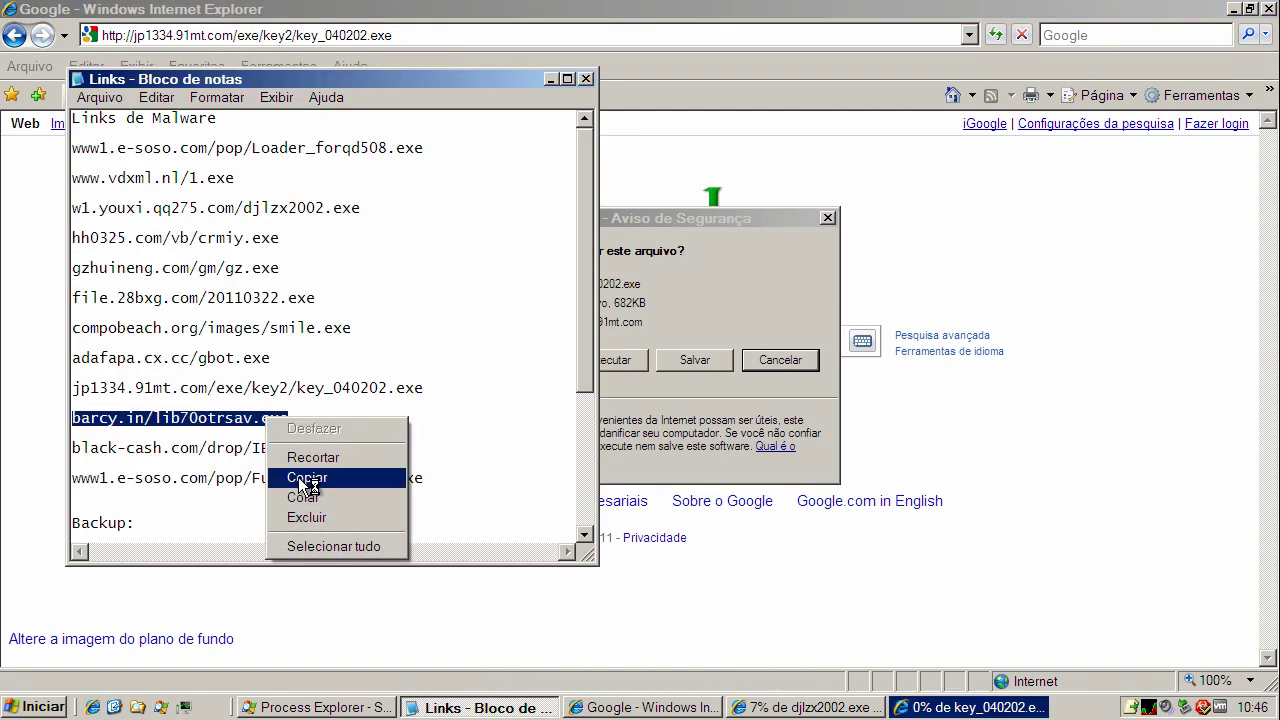
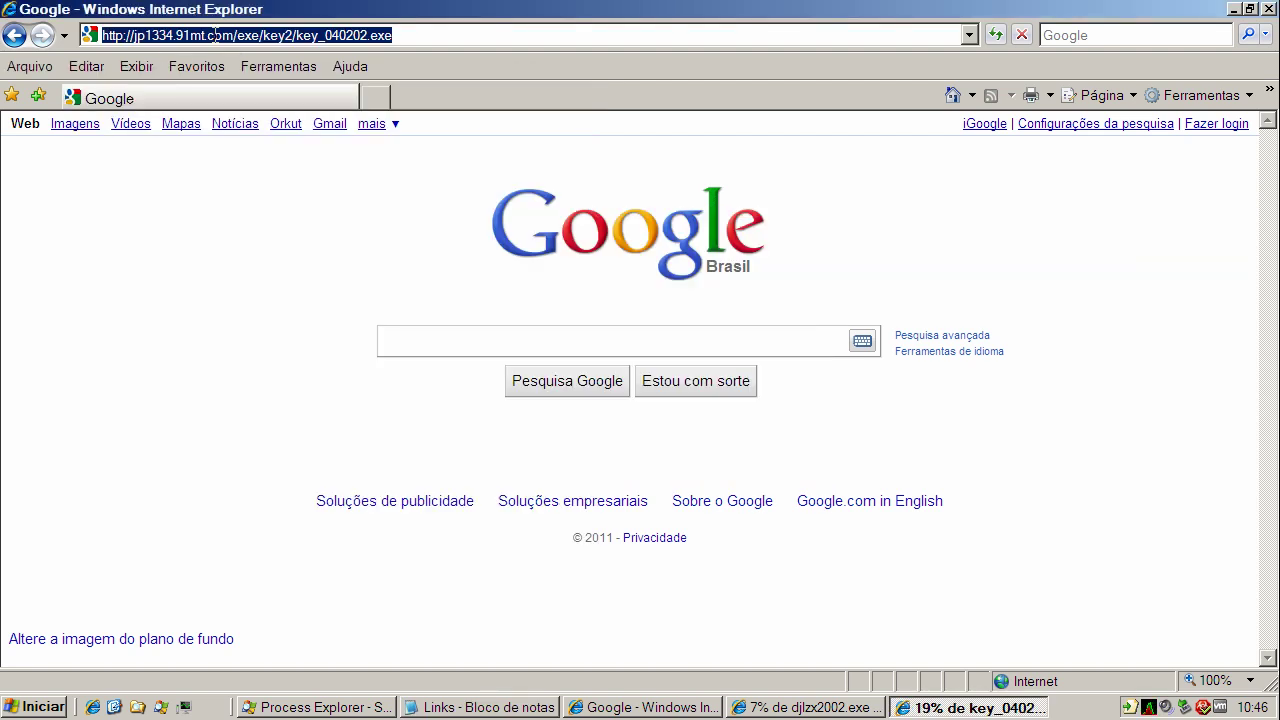
- Allow csrss.exe to connect in ArcaVir's firewall alert, and load barcy.in/lib70otrsav.exe in the browser
type("barcy.in/lib70otrsay.exe")
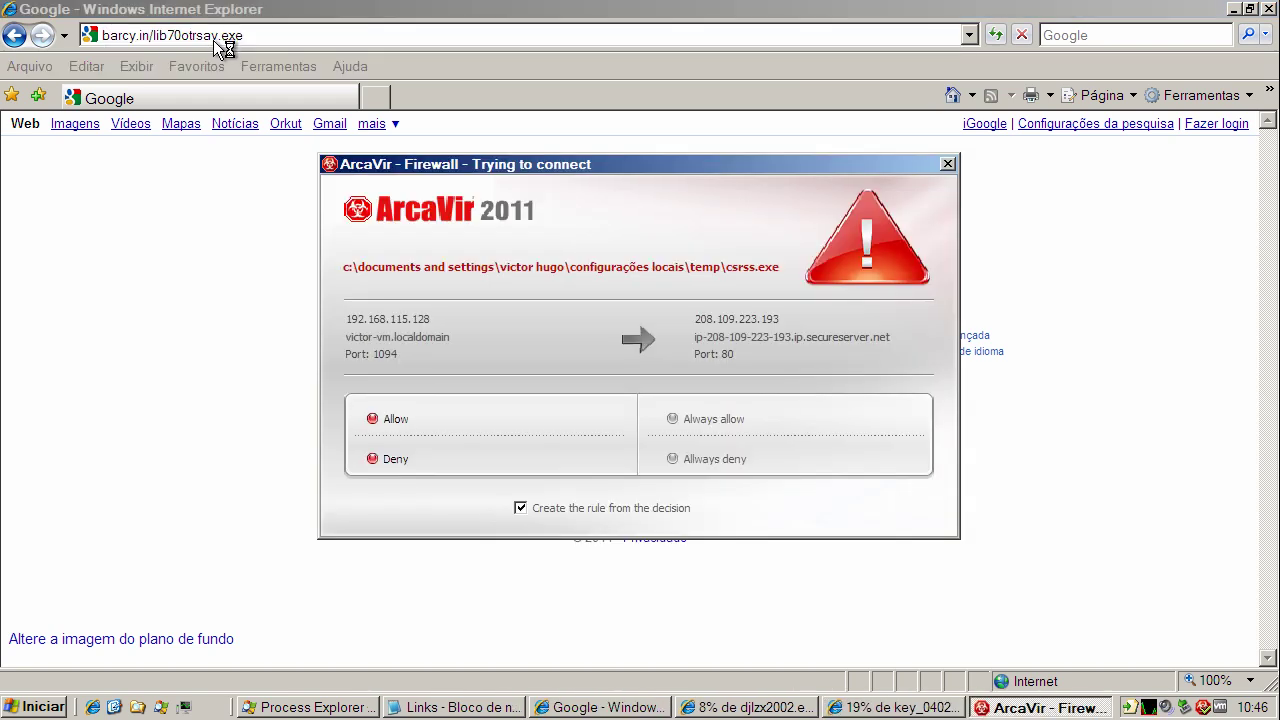
left_click(392, 420)
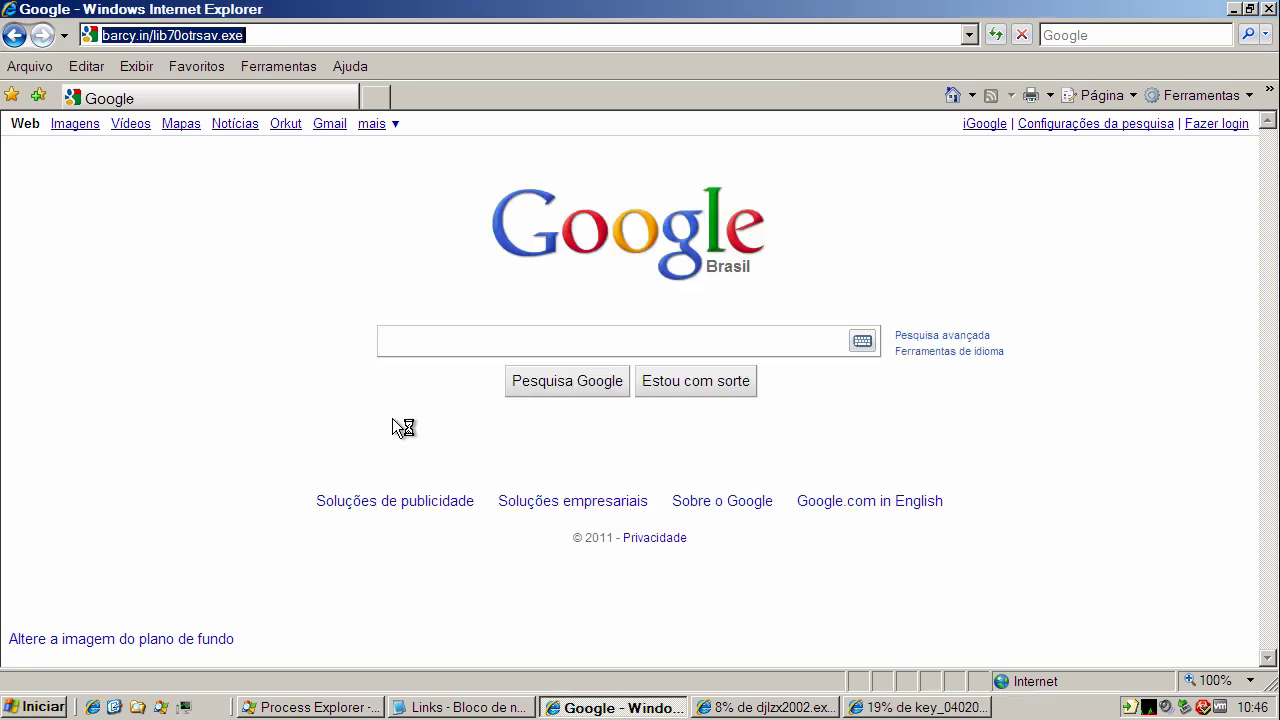
left_click(255, 36)
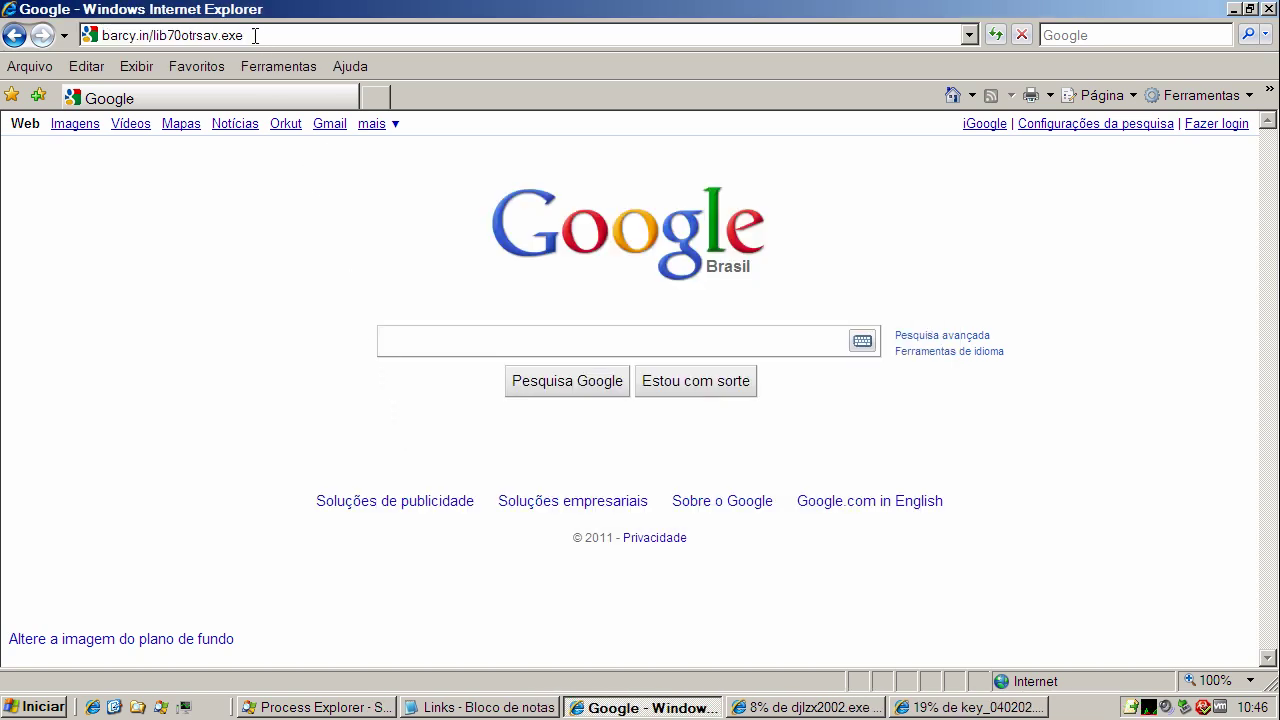
key("ctrl+a")
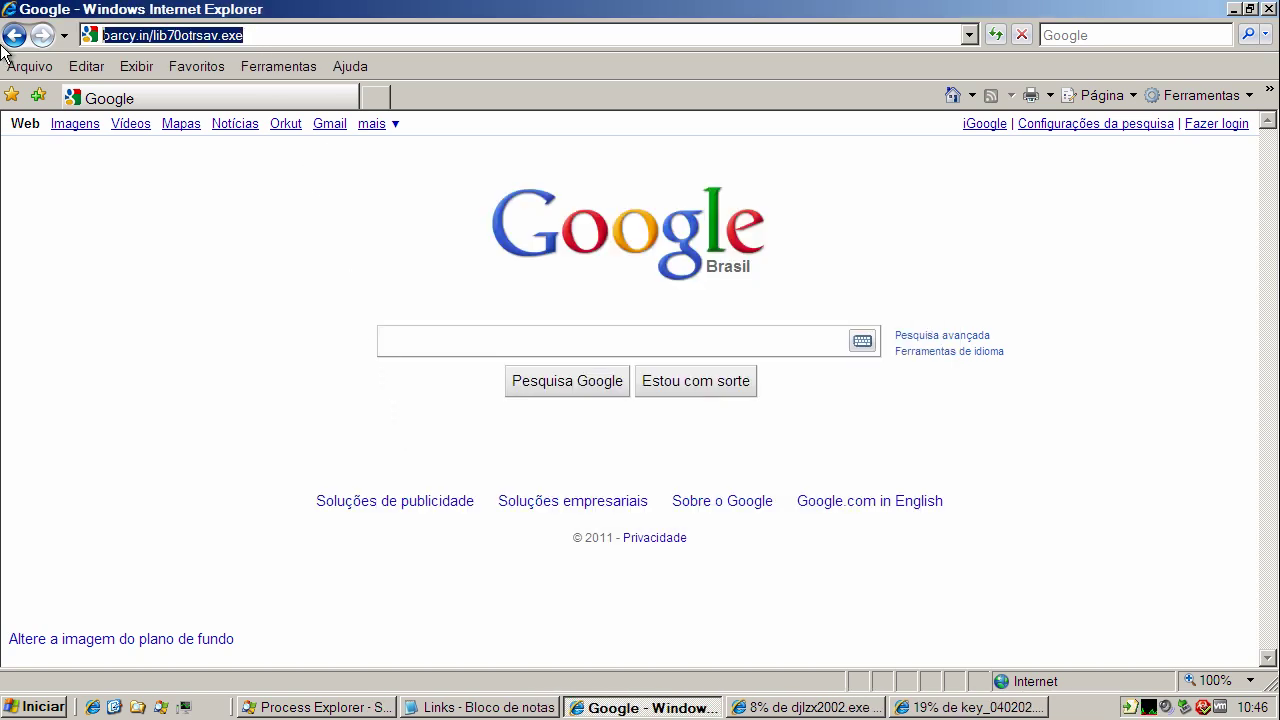
type("barcy.in/lib70otrsav.exe")
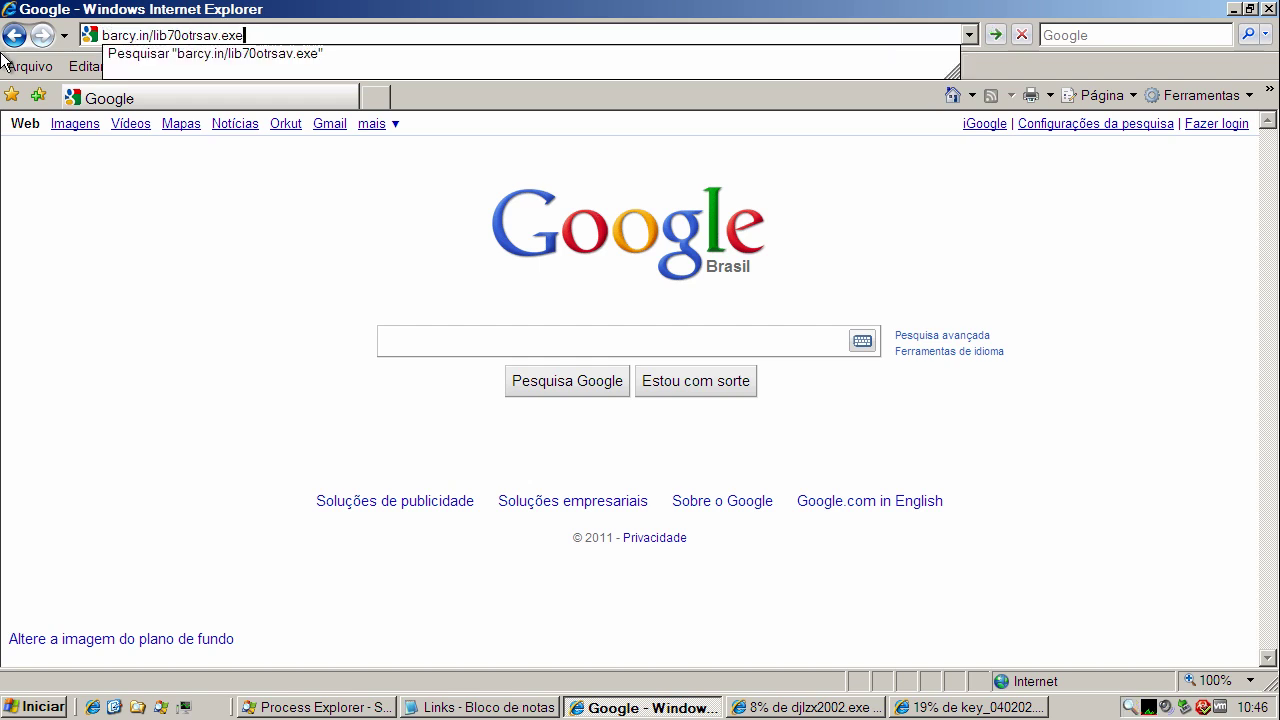
key("Return")
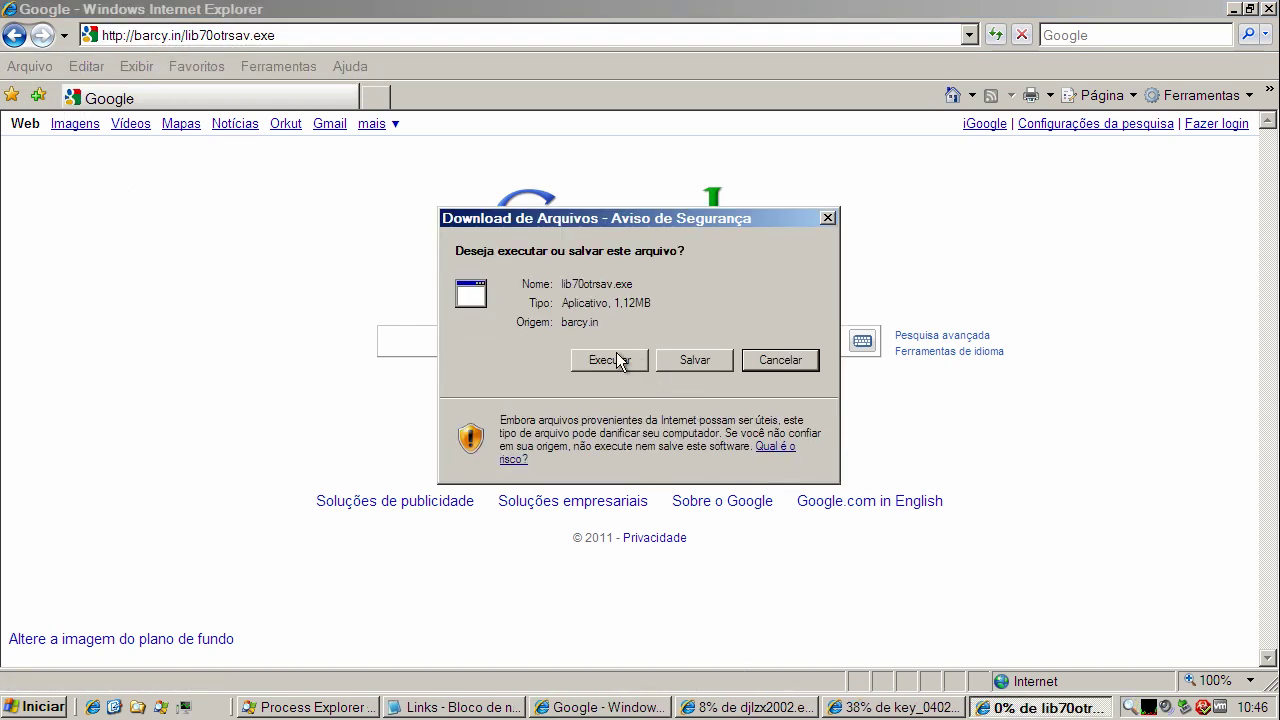
- Run lib70otrsav.exe from barcy.in and allow k70ccreloc.exe to connect in ArcaVir's firewall alert
left_click(619, 361)
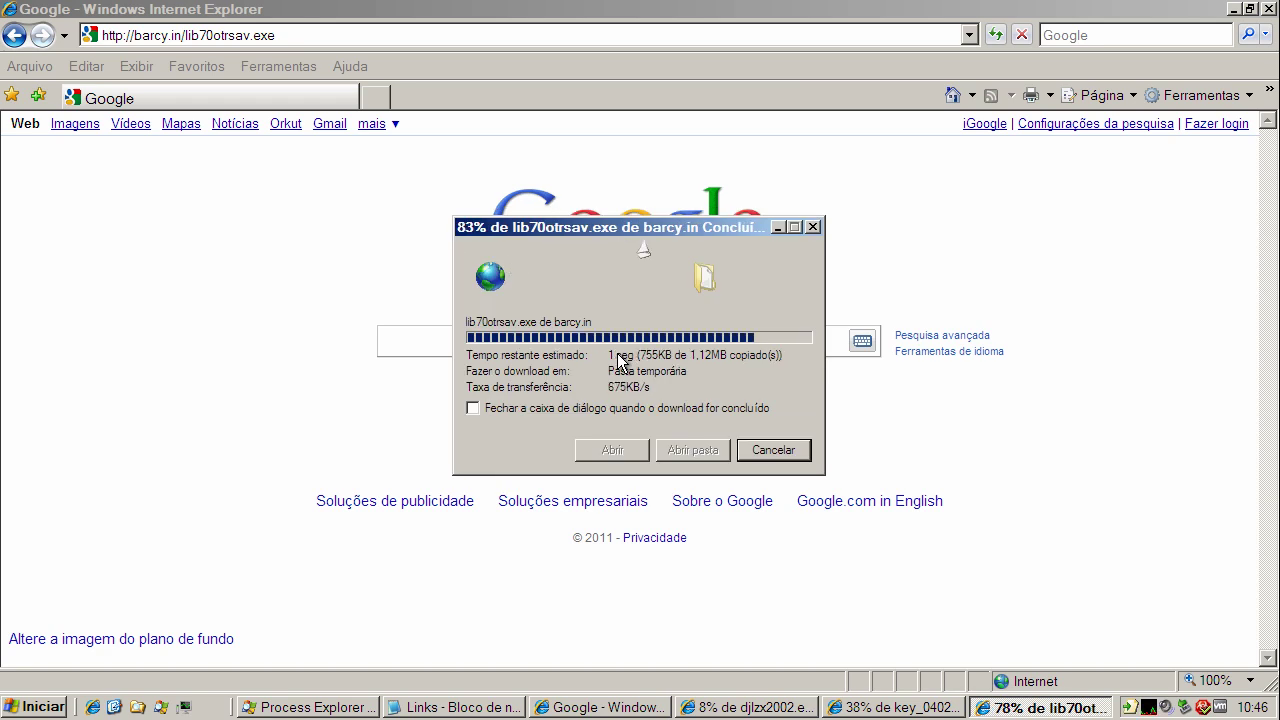
left_click(710, 341)
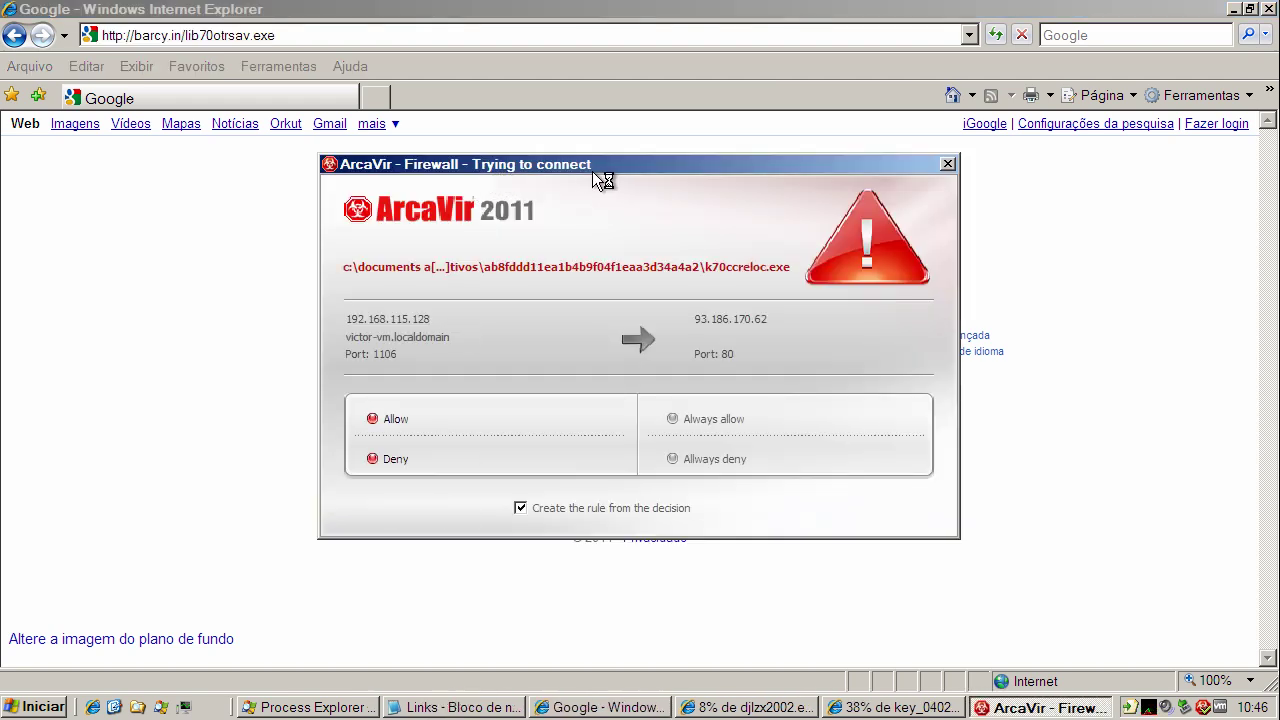
left_click(400, 425)
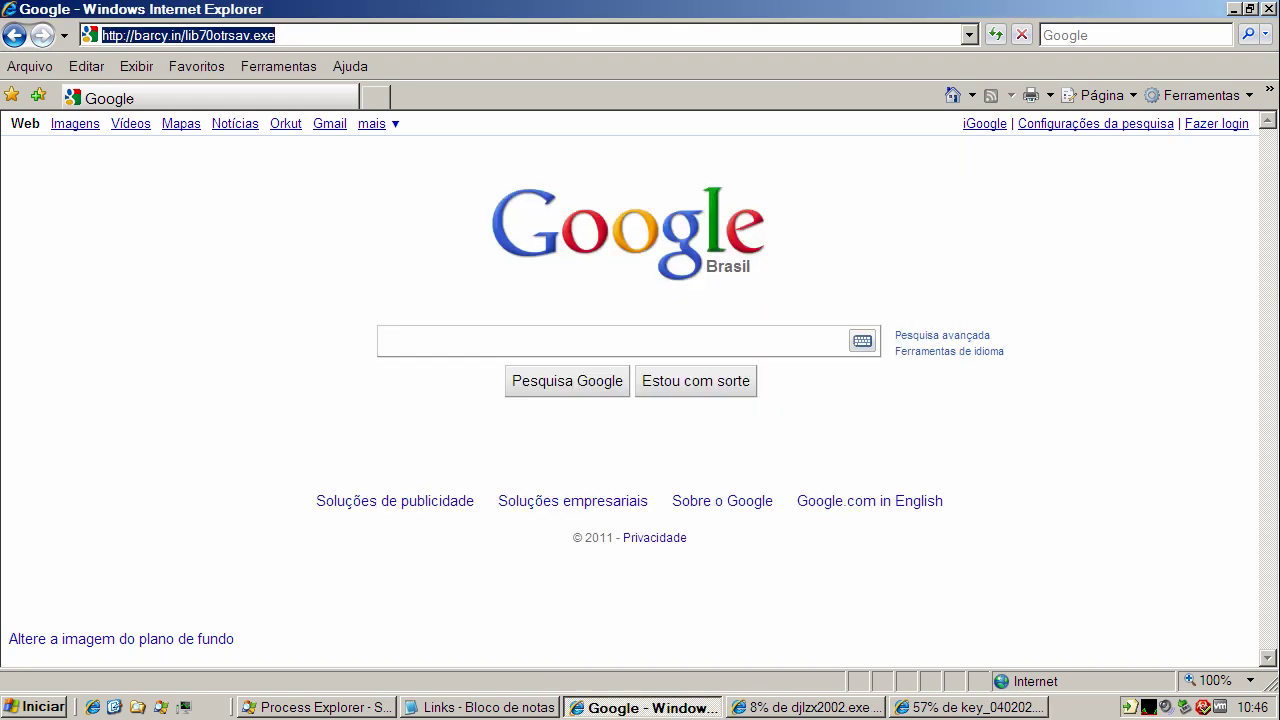
- Copy the link black-cash.com/drop/IE.exe from the Links file and minimize the file
left_click(515, 716)
double_click(276, 451)
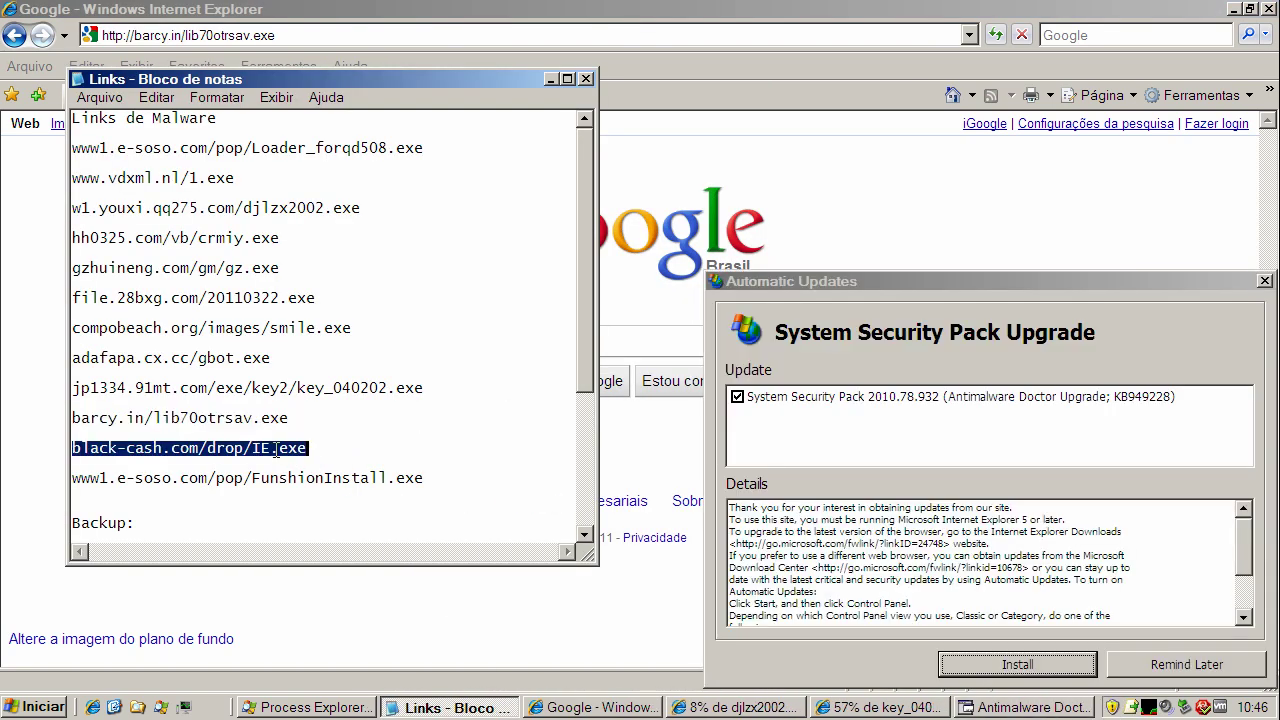
right_click(276, 451)
left_click(310, 514)
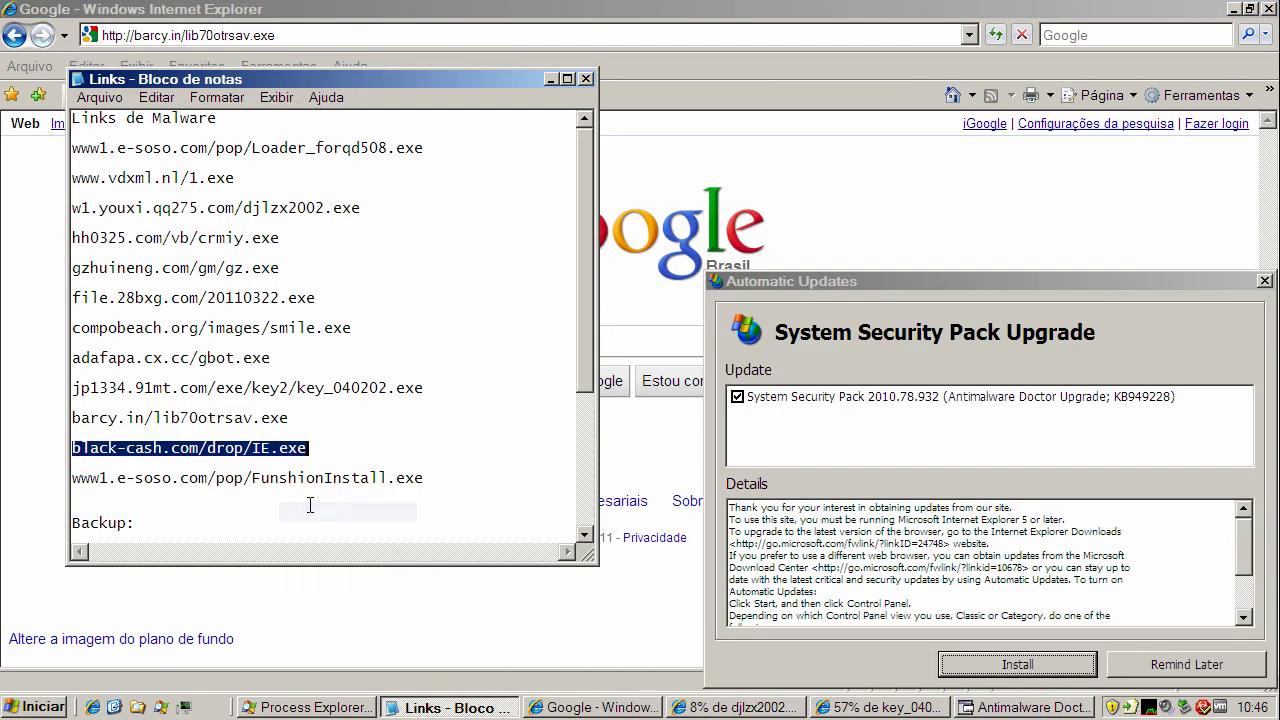
left_click(550, 79)
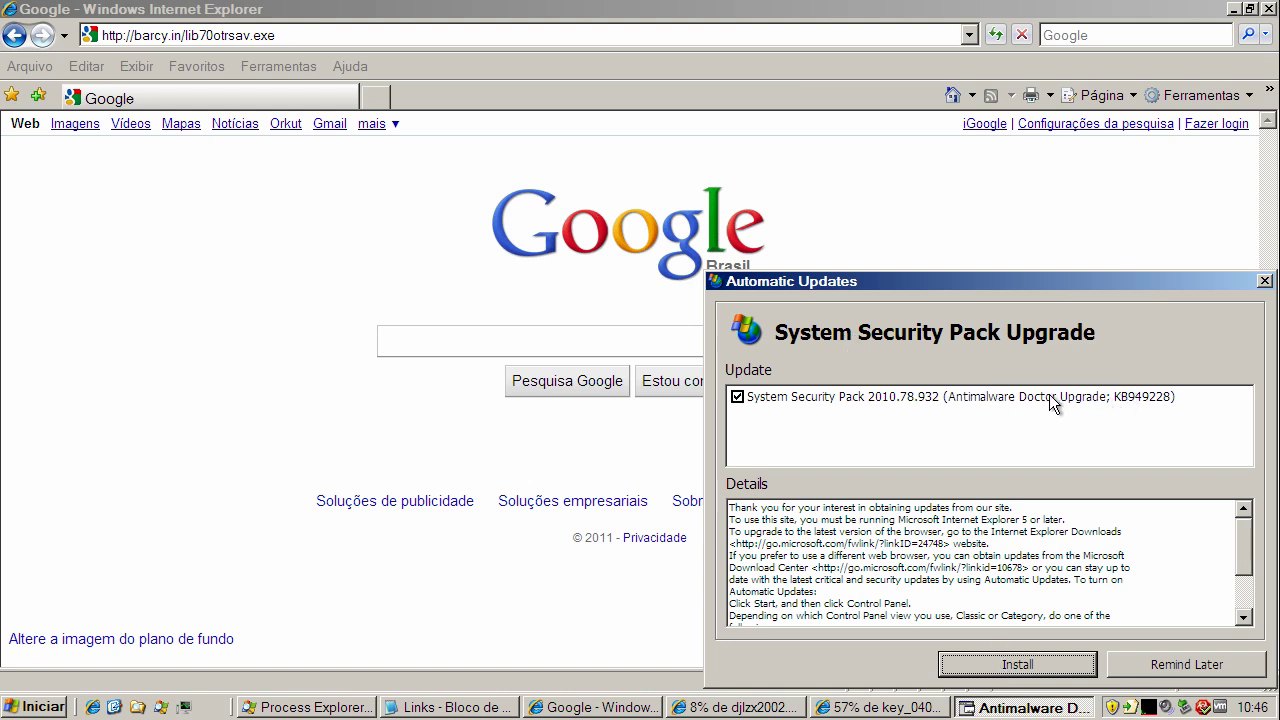
- Install the offered System Security Pack Upgrade and close the Antimalware Doctor scan window
left_click(1010, 668)
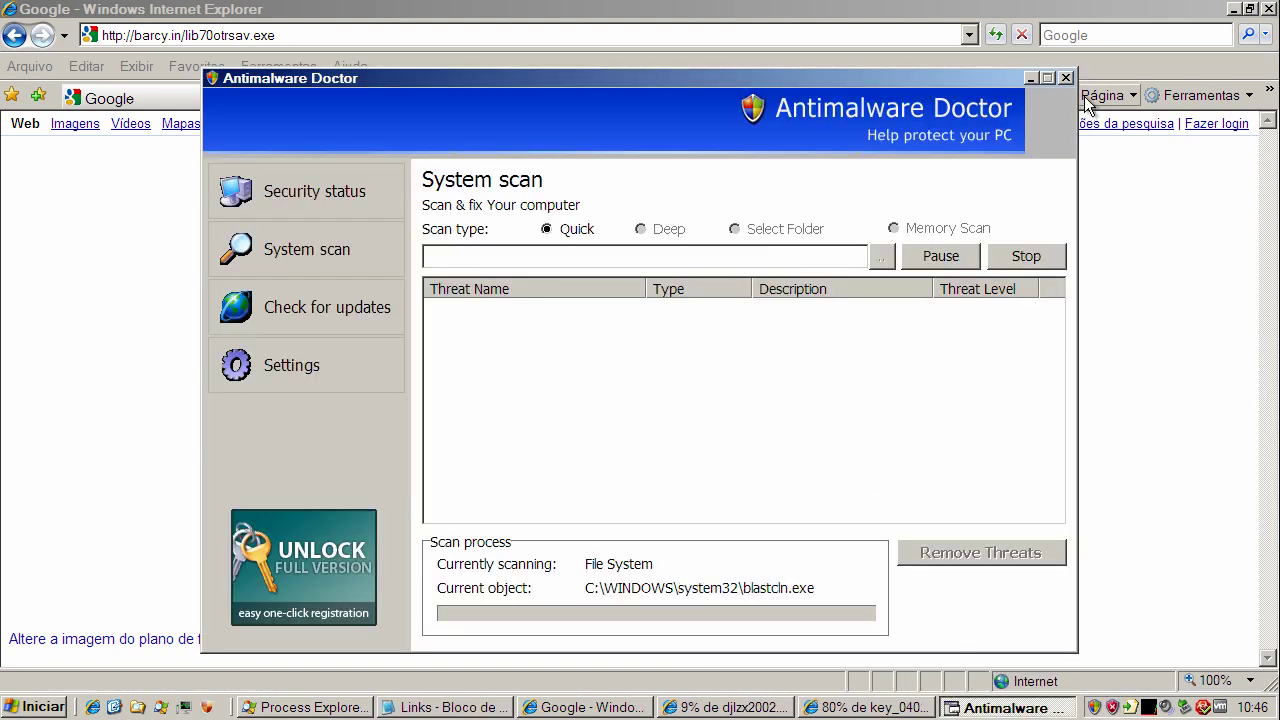
left_click(1067, 78)
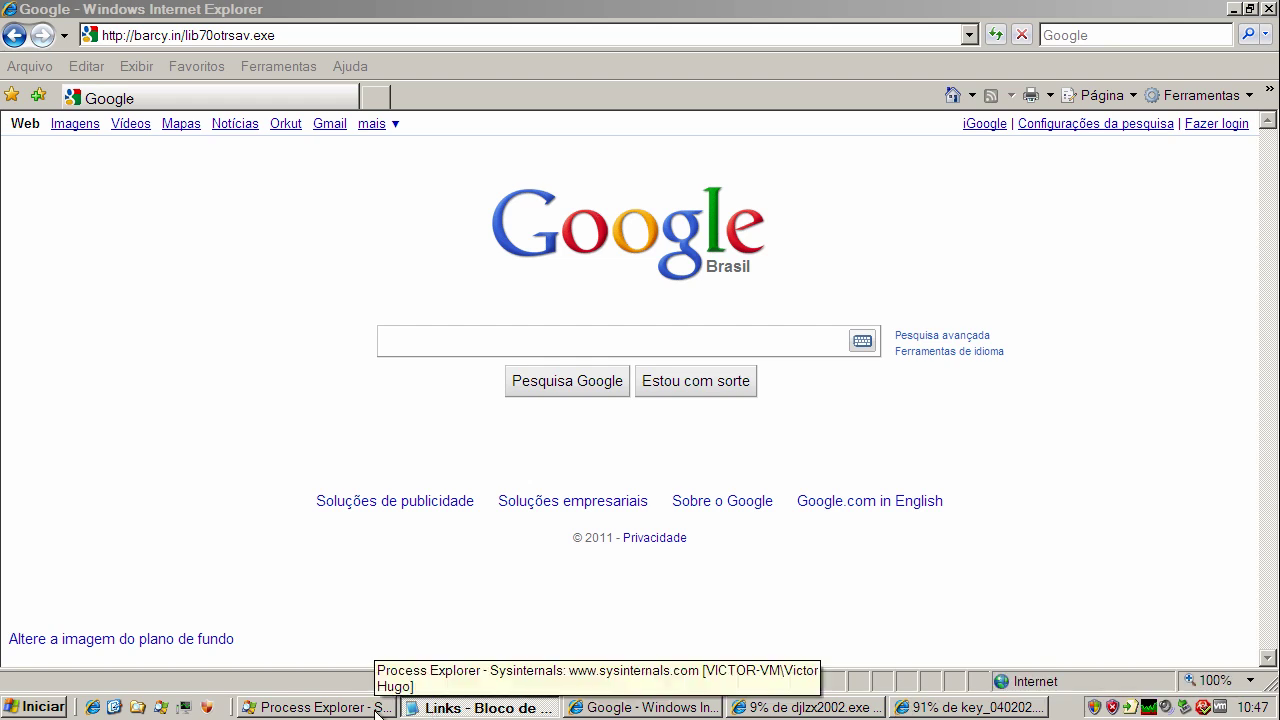
- Open the Links file from the desktop and delete the infected key_040202.exe in ArcaVir's virus alert
left_click(1232, 10)
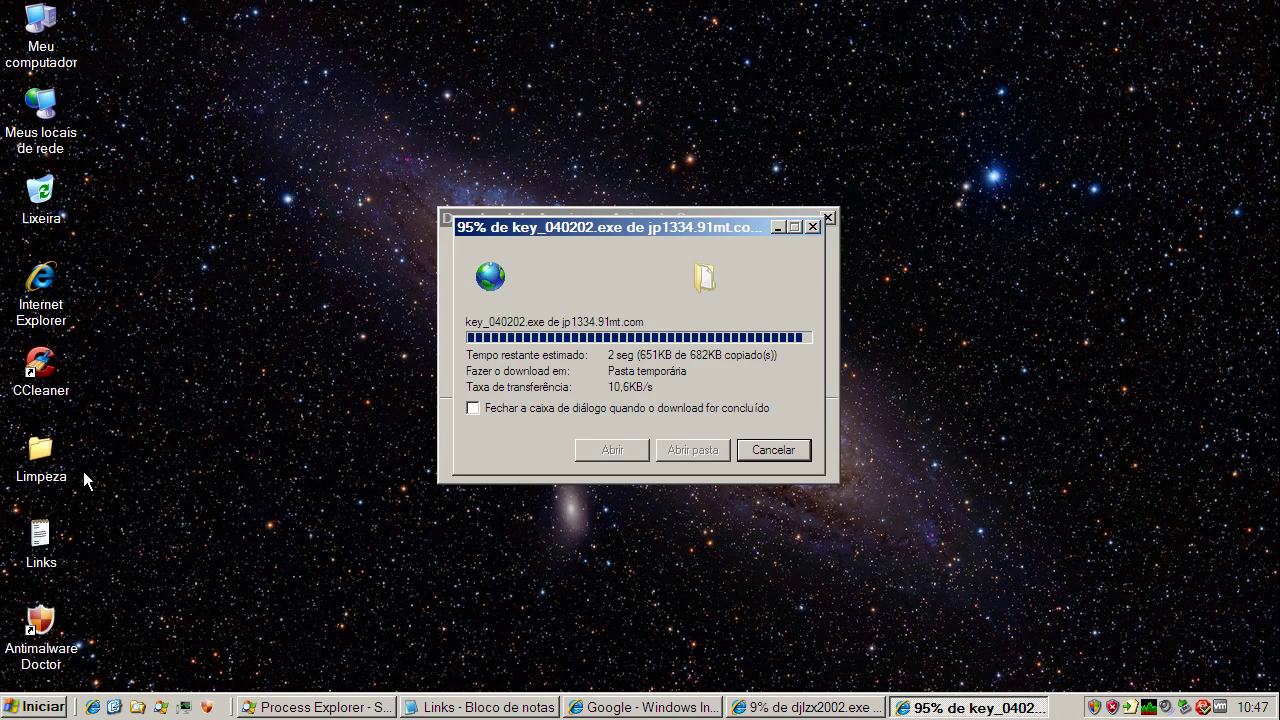
double_click(47, 532)
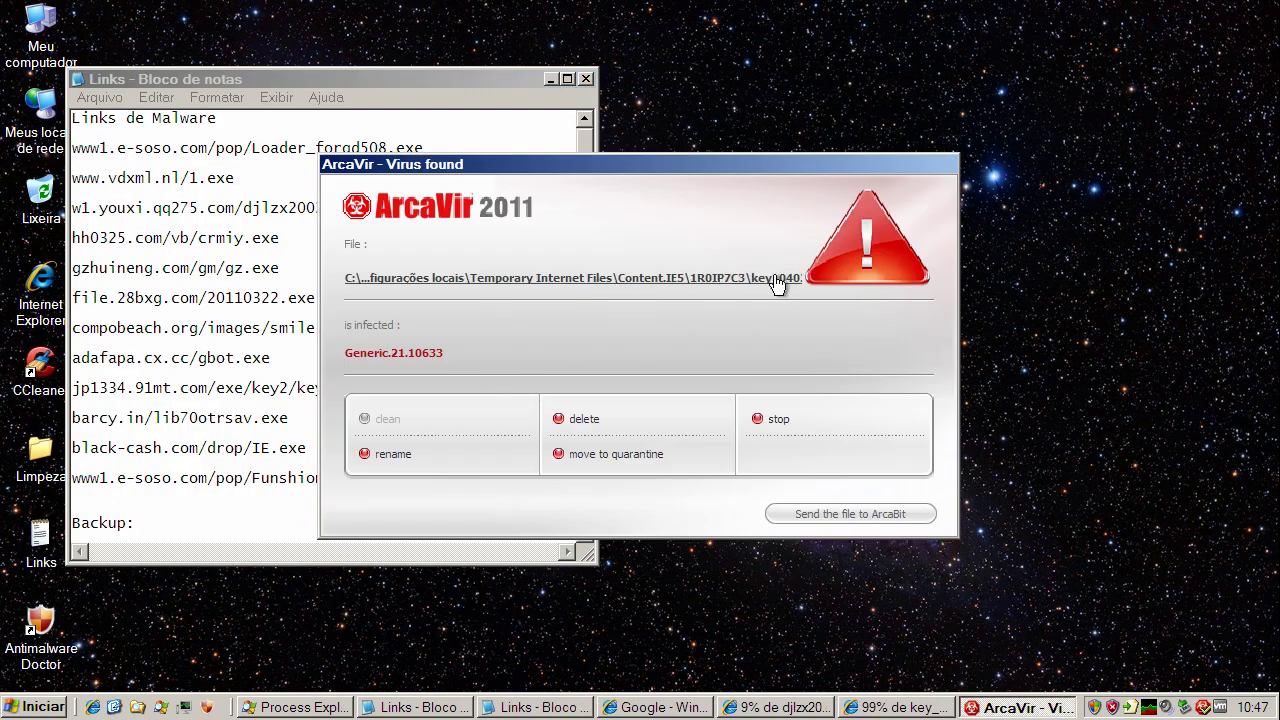
left_click(575, 422)
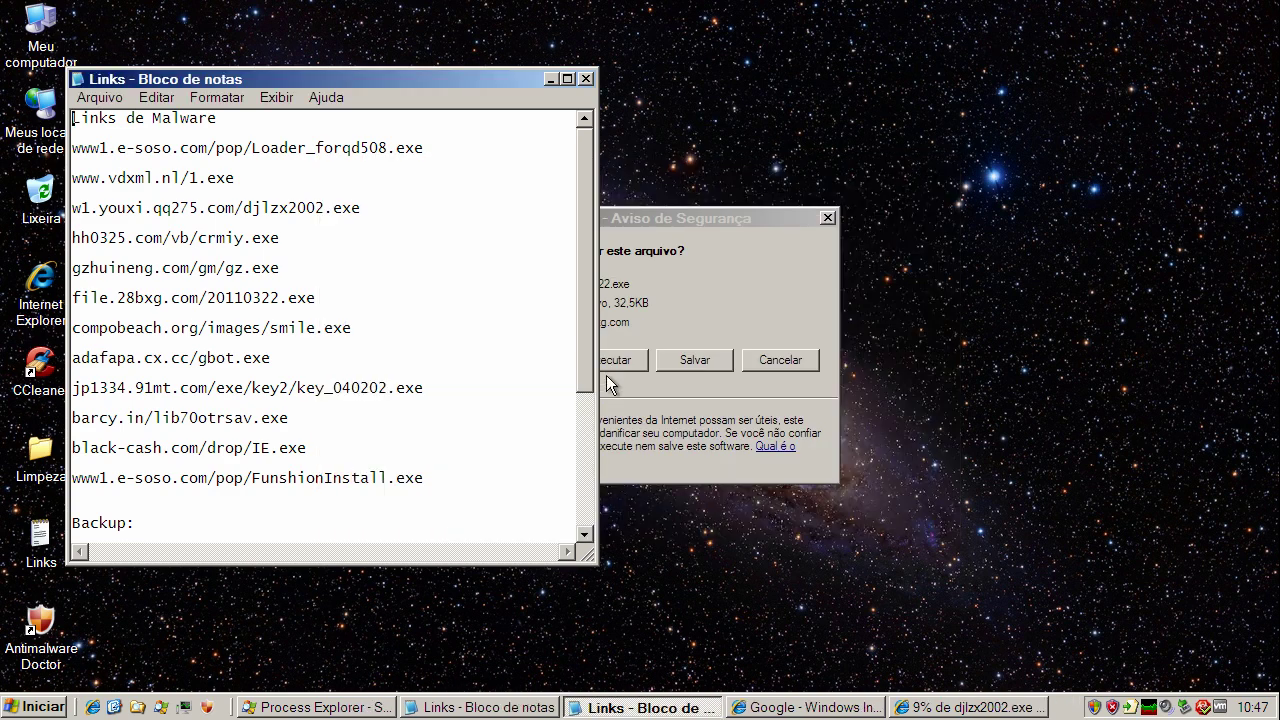
- Run 20110322.exe from its pending file download security warning
left_click(655, 222)
left_click(596, 364)
left_click(618, 365)
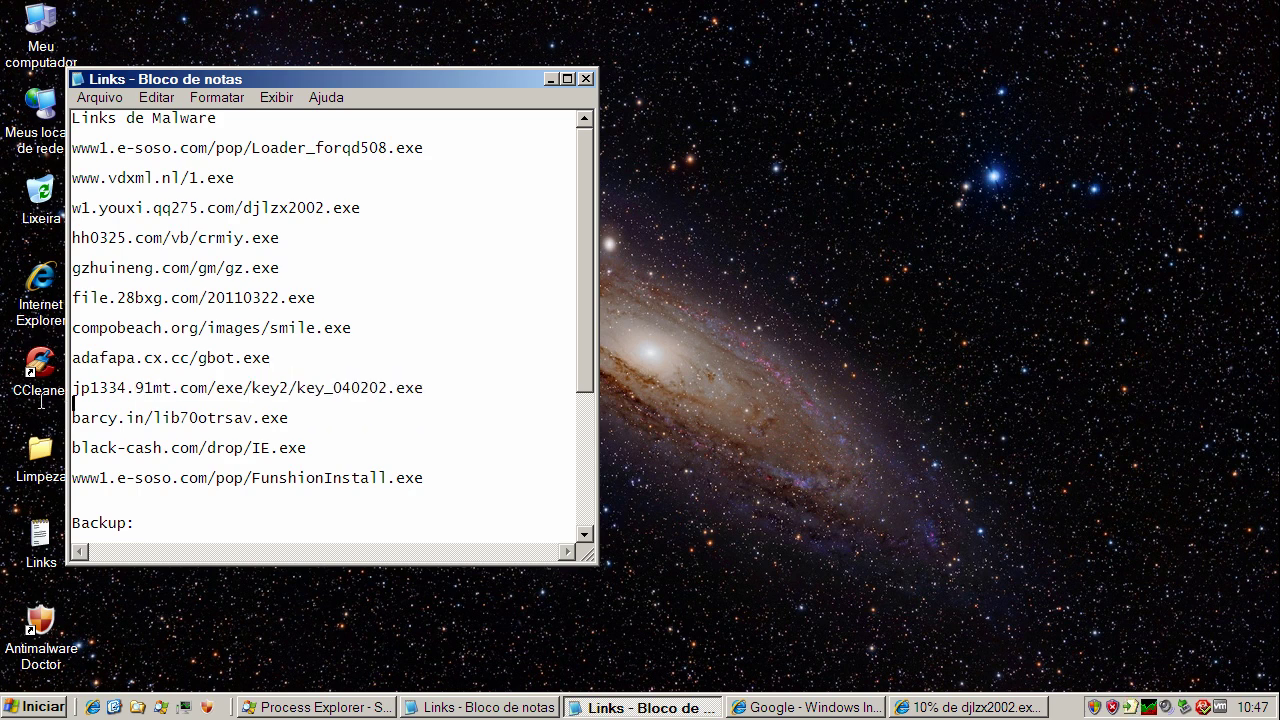
- Copy the link black-cash.com/drop/IE.exe again from the first Links window and close the duplicate Links window
key("shift+Up")
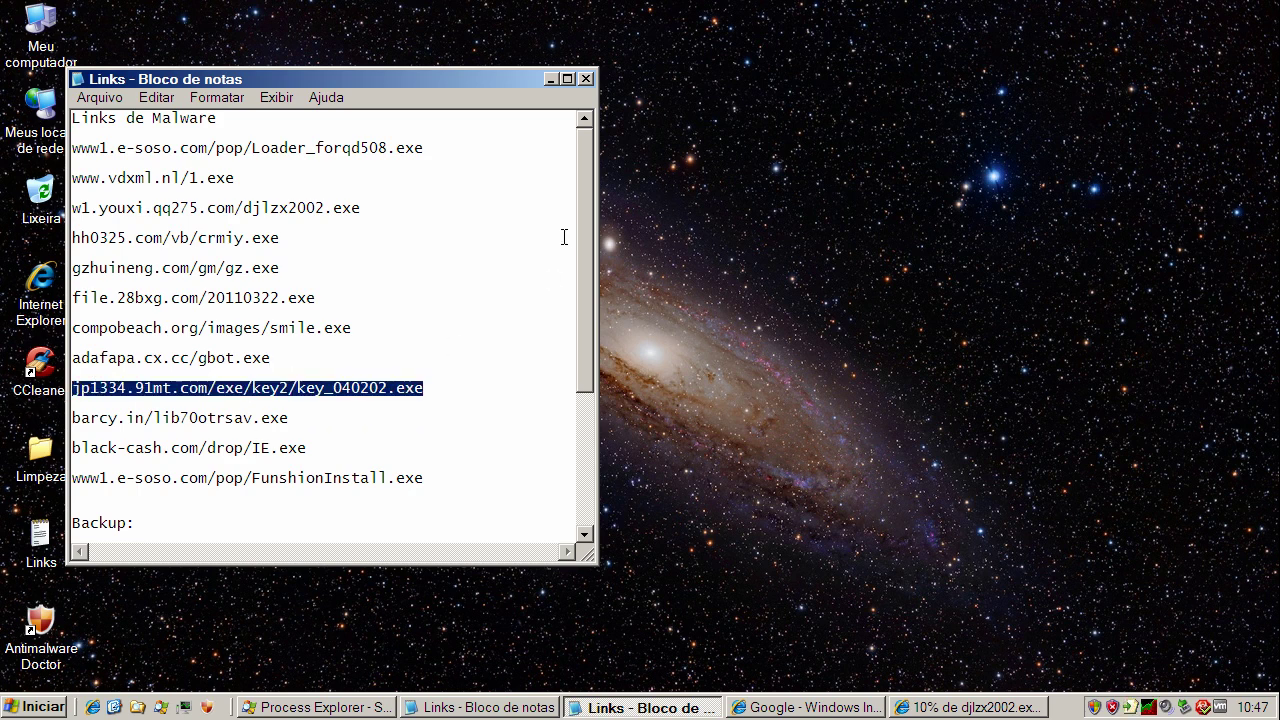
left_click(547, 77)
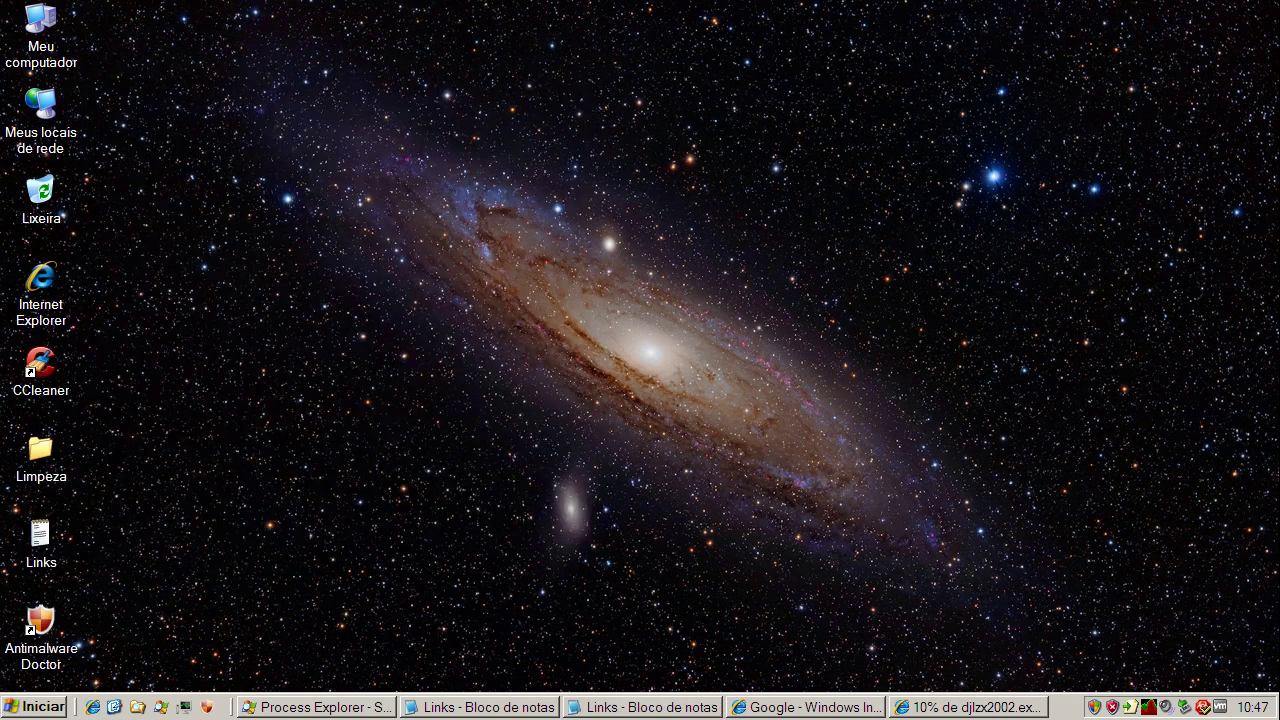
left_click(530, 707)
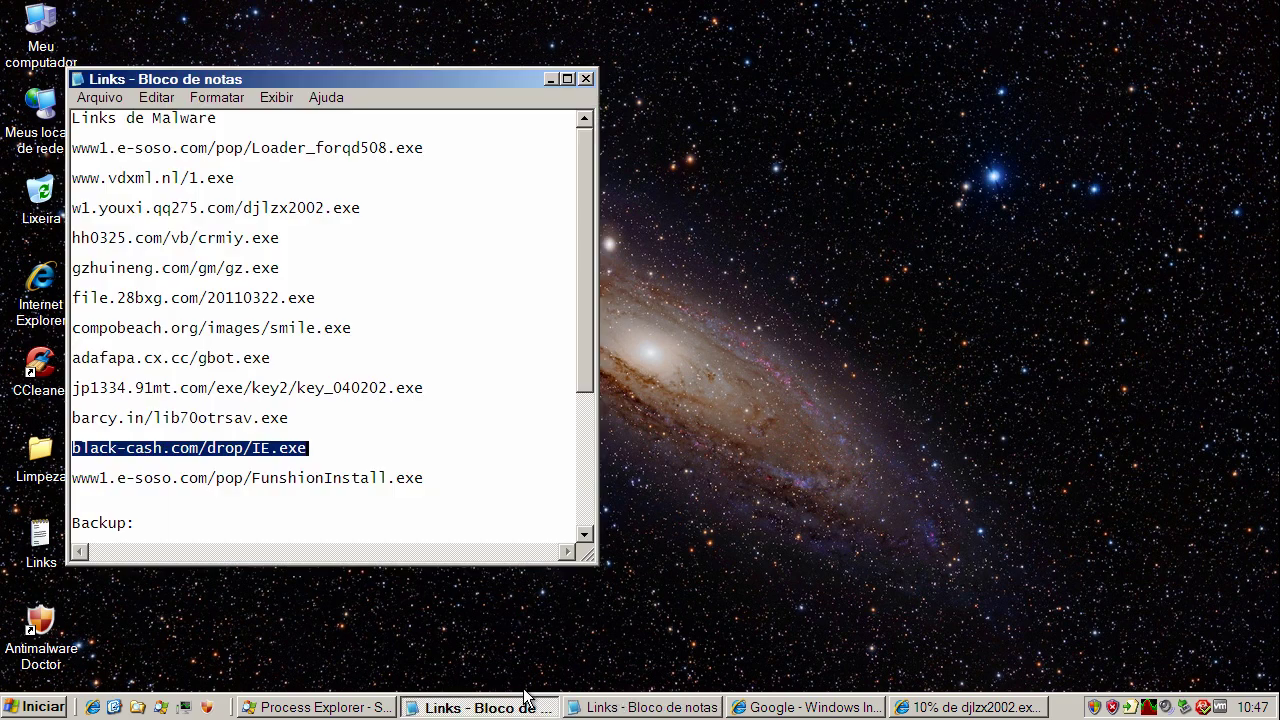
right_click(246, 452)
left_click(290, 509)
left_click(548, 79)
right_click(642, 707)
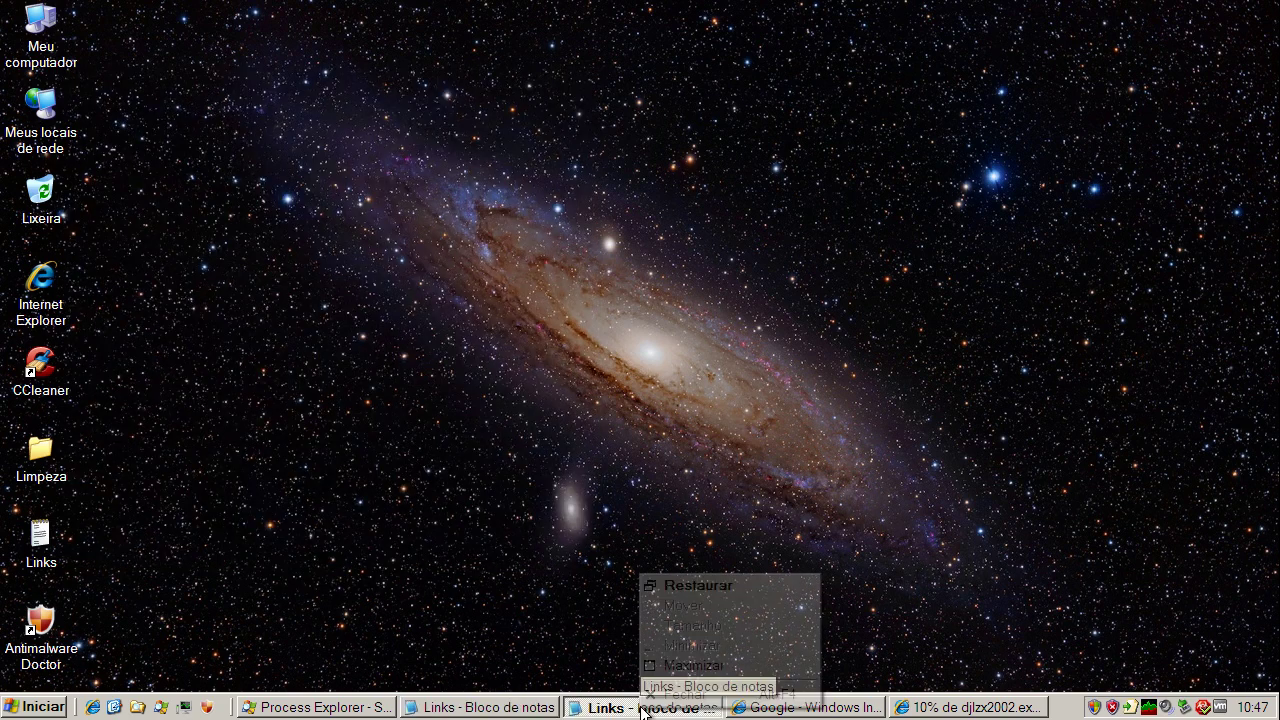
left_click(660, 690)
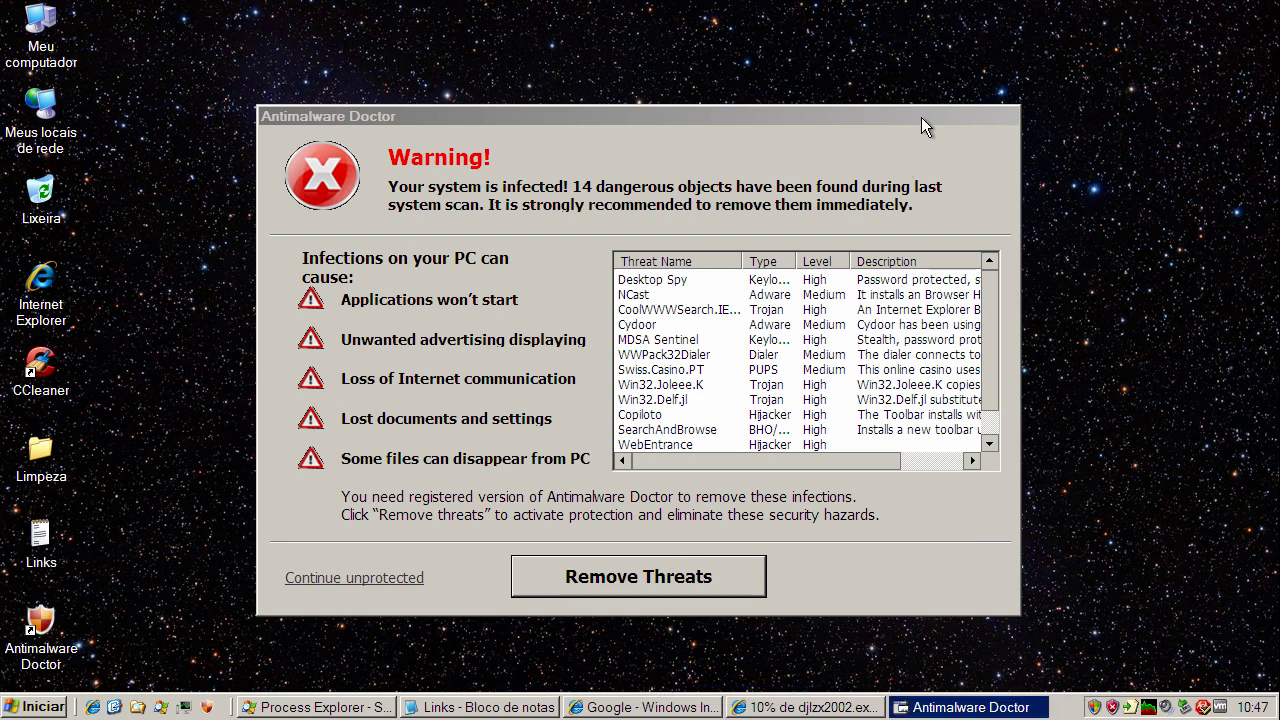
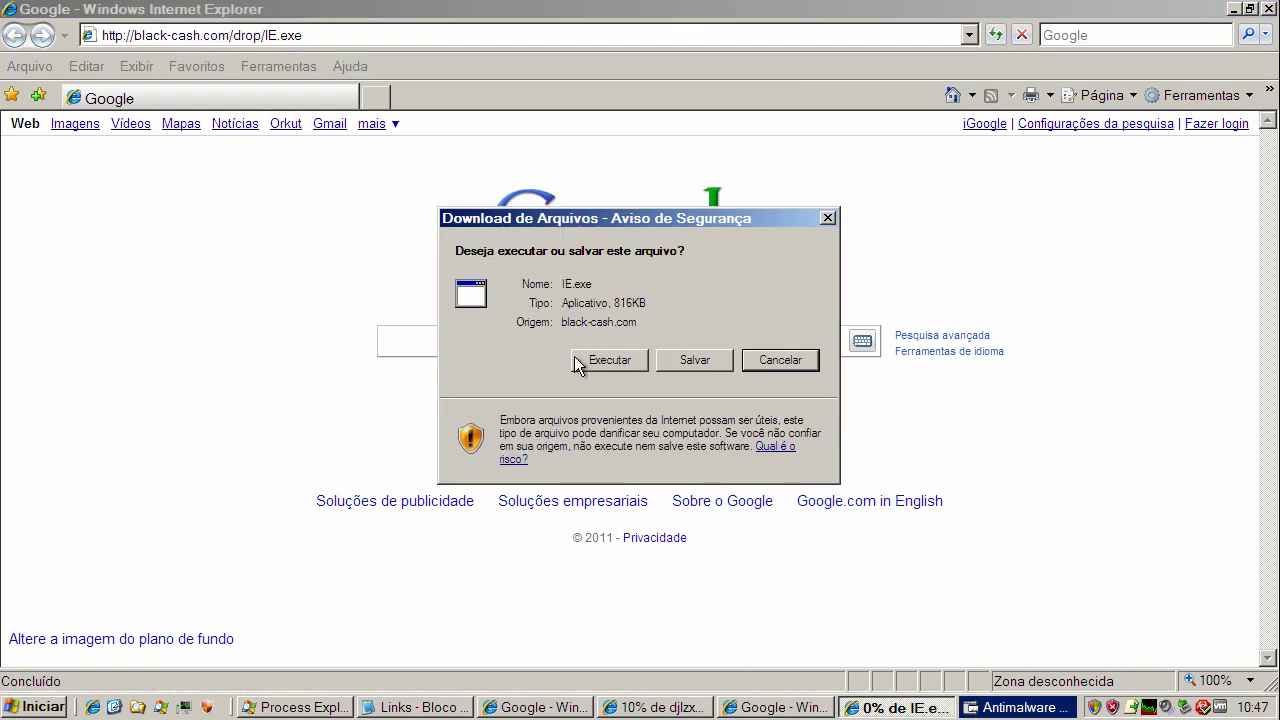
- Run IE.exe from black-cash.com and bring up the Antimalware Doctor warning
left_click(607, 359)
left_click(1013, 712)
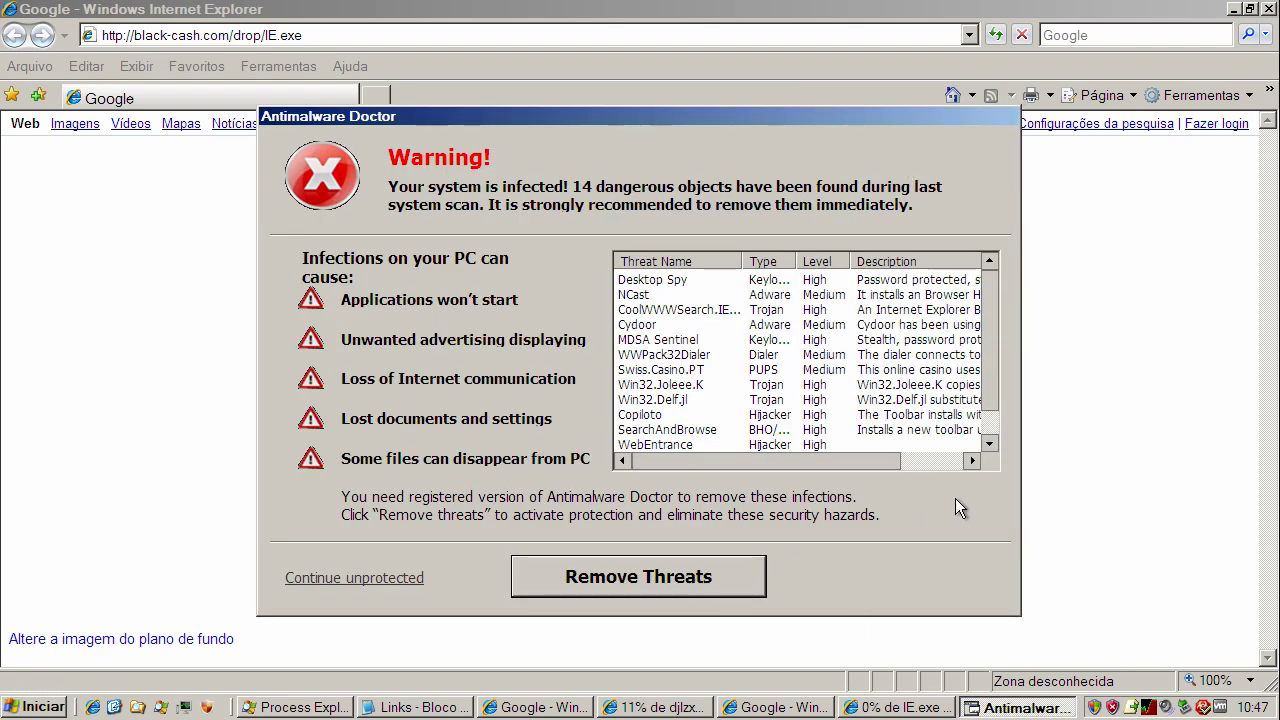
left_click(1071, 482)
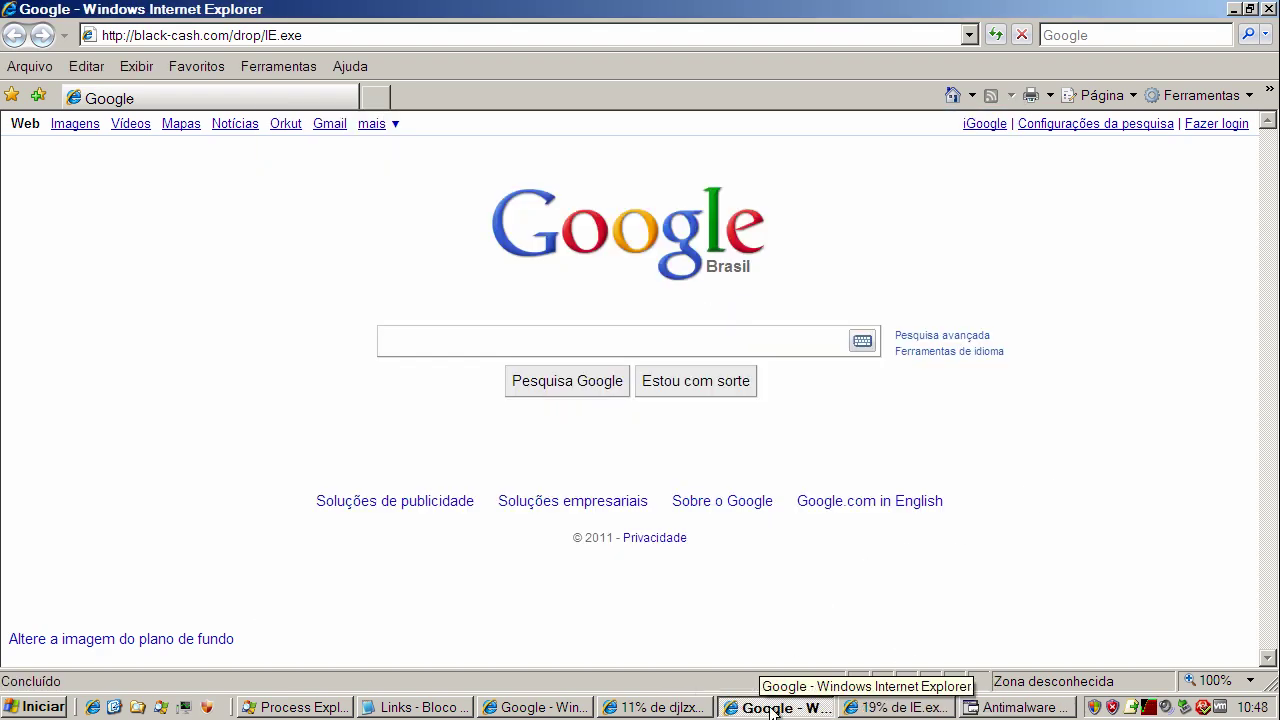
- Check the download progress of IE.exe and djlzx2002.exe
left_click(895, 707)
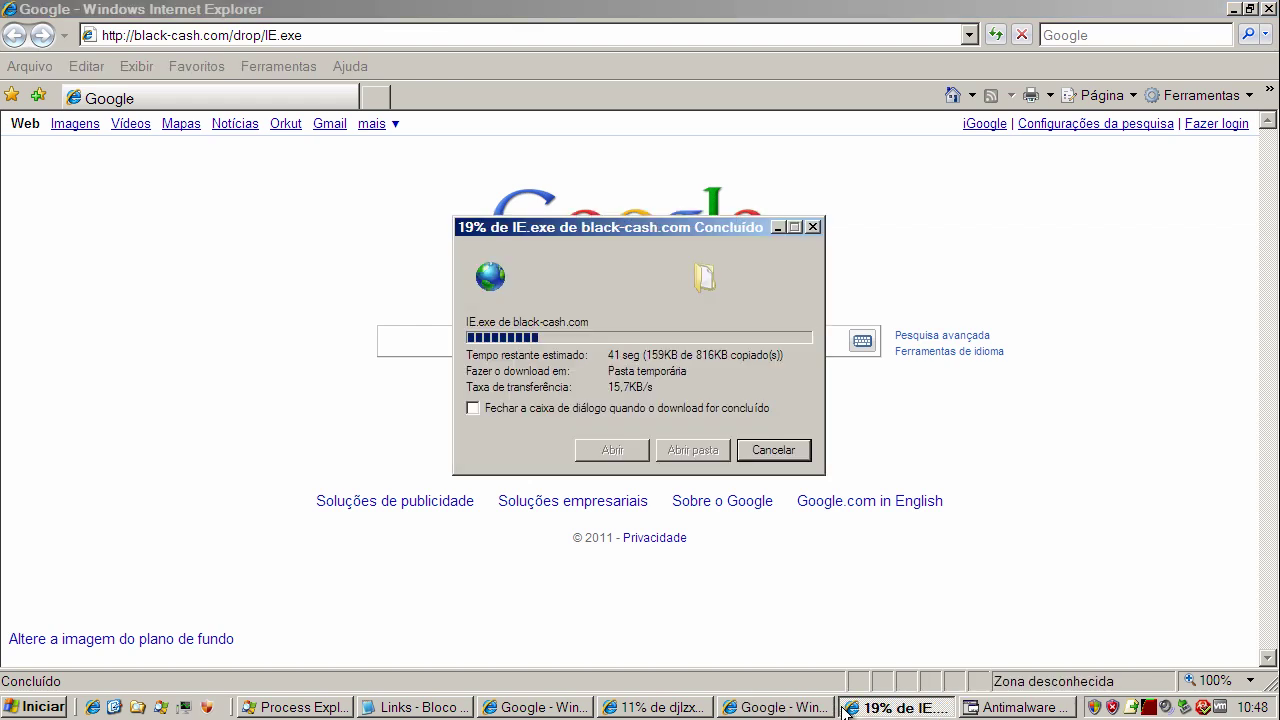
left_click(412, 707)
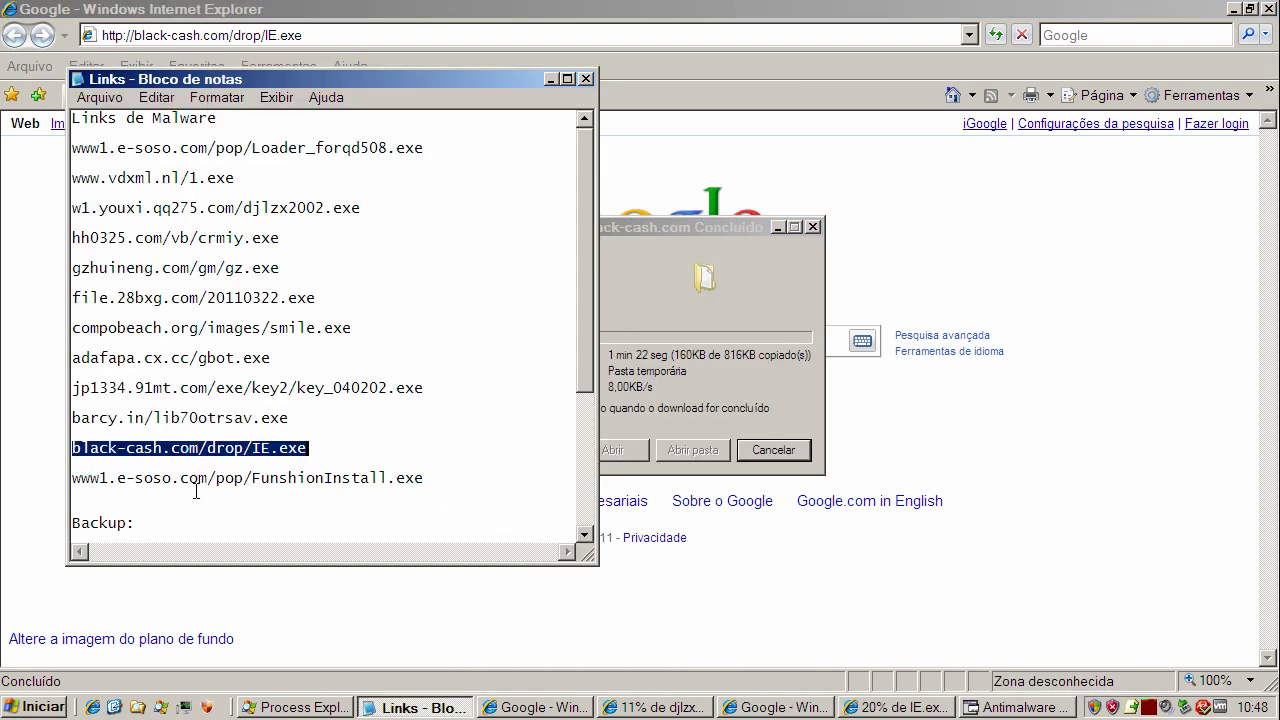
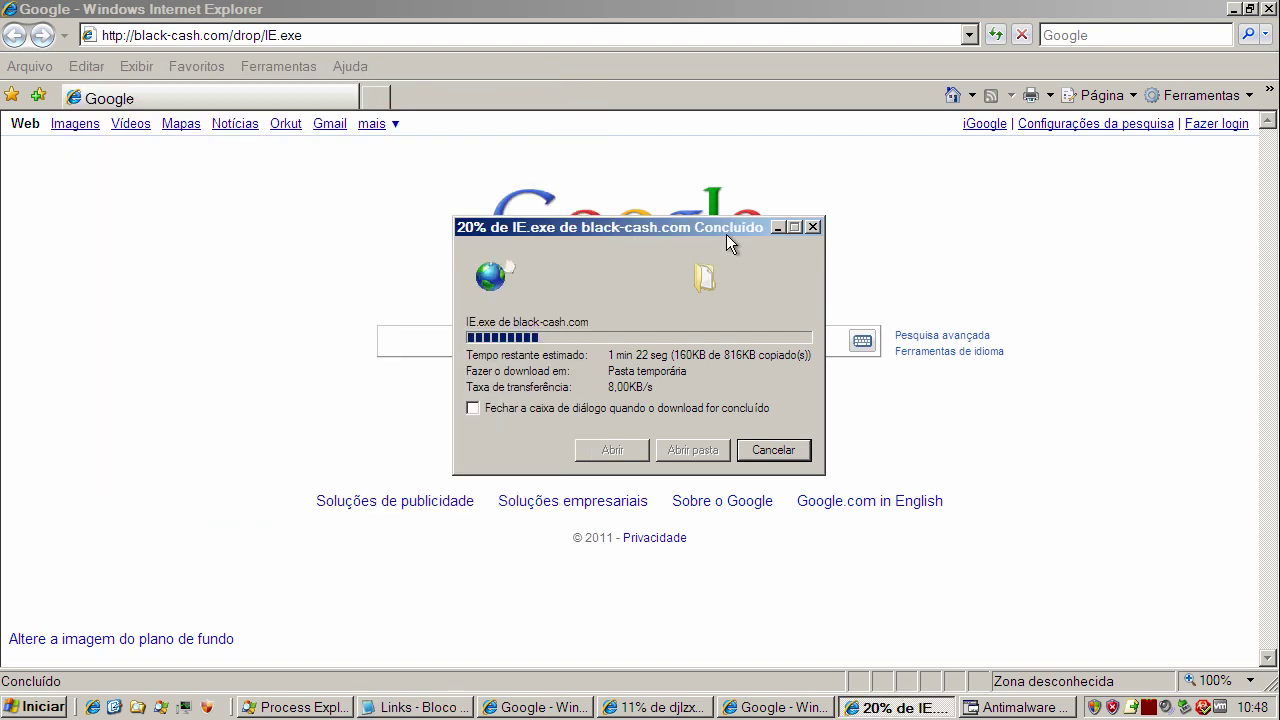
left_click(778, 227)
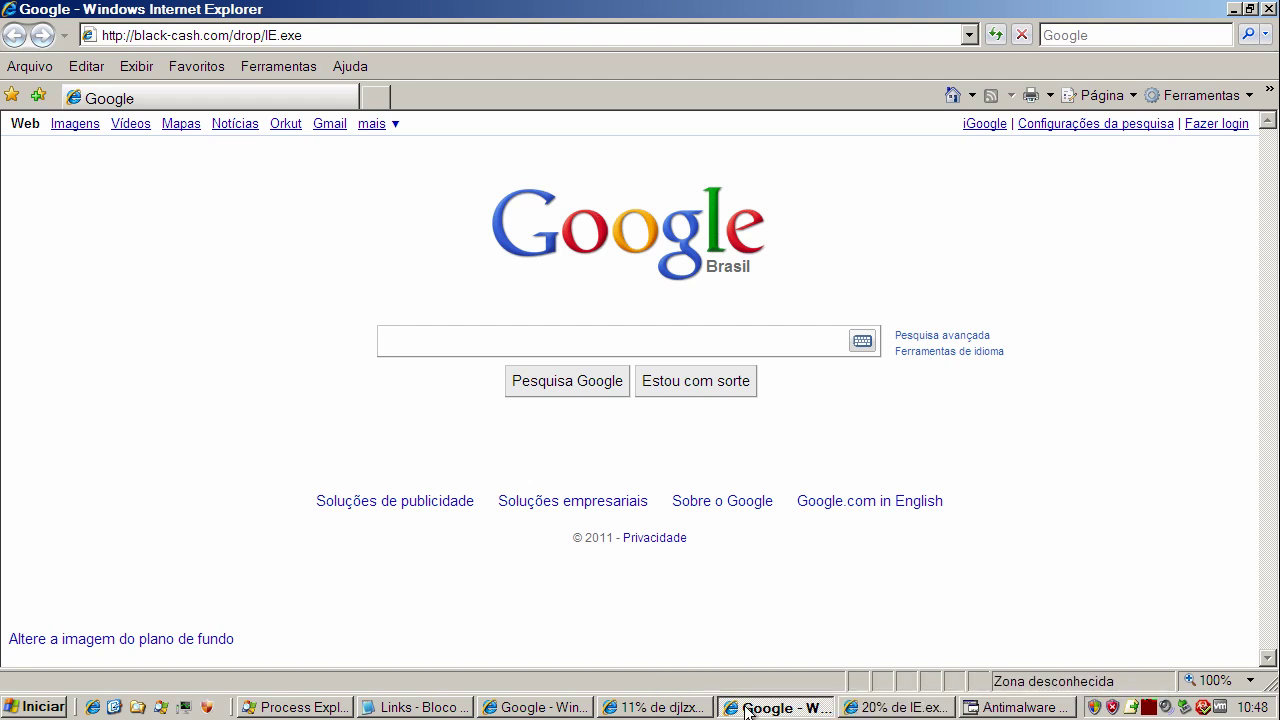
left_click(655, 707)
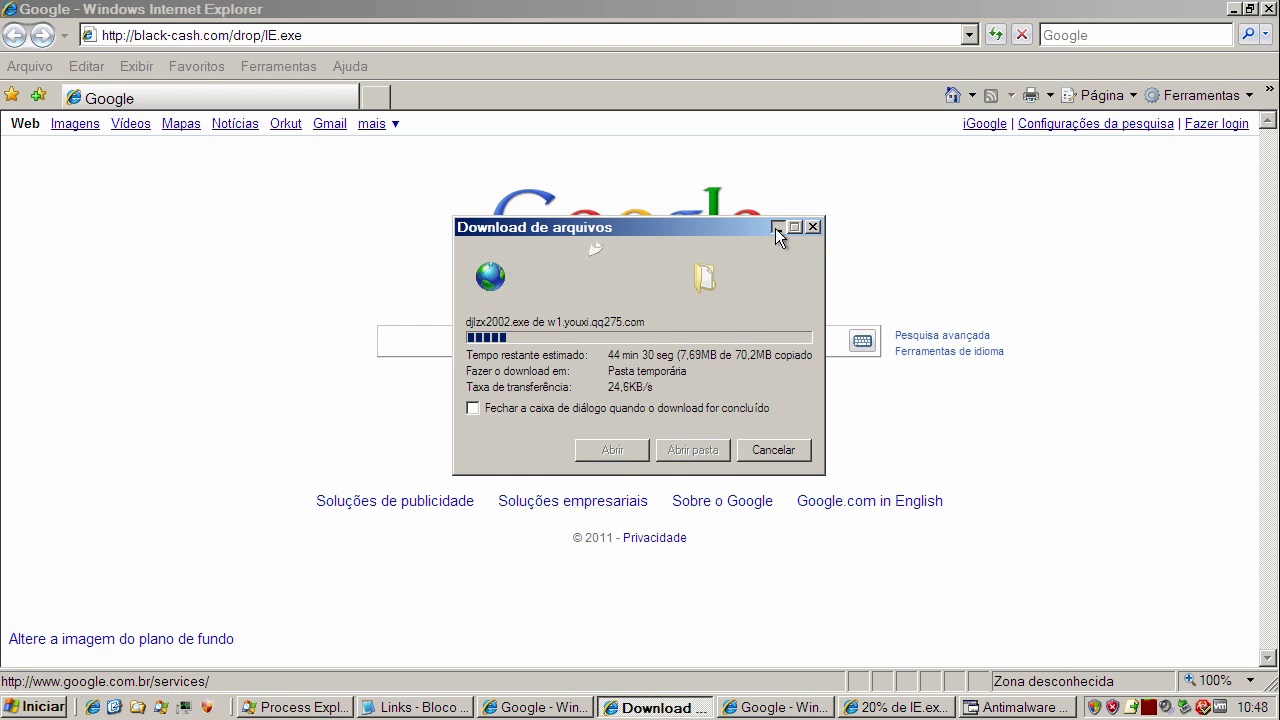
left_click(777, 228)
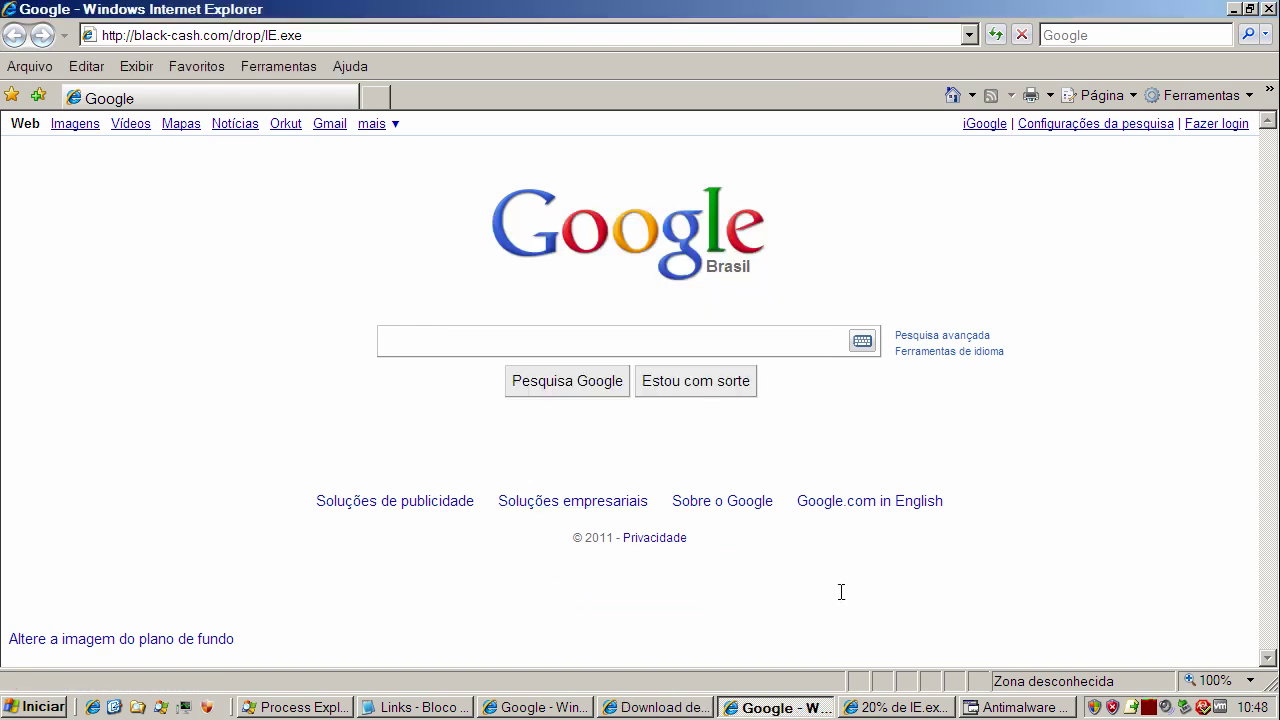
left_click(889, 710)
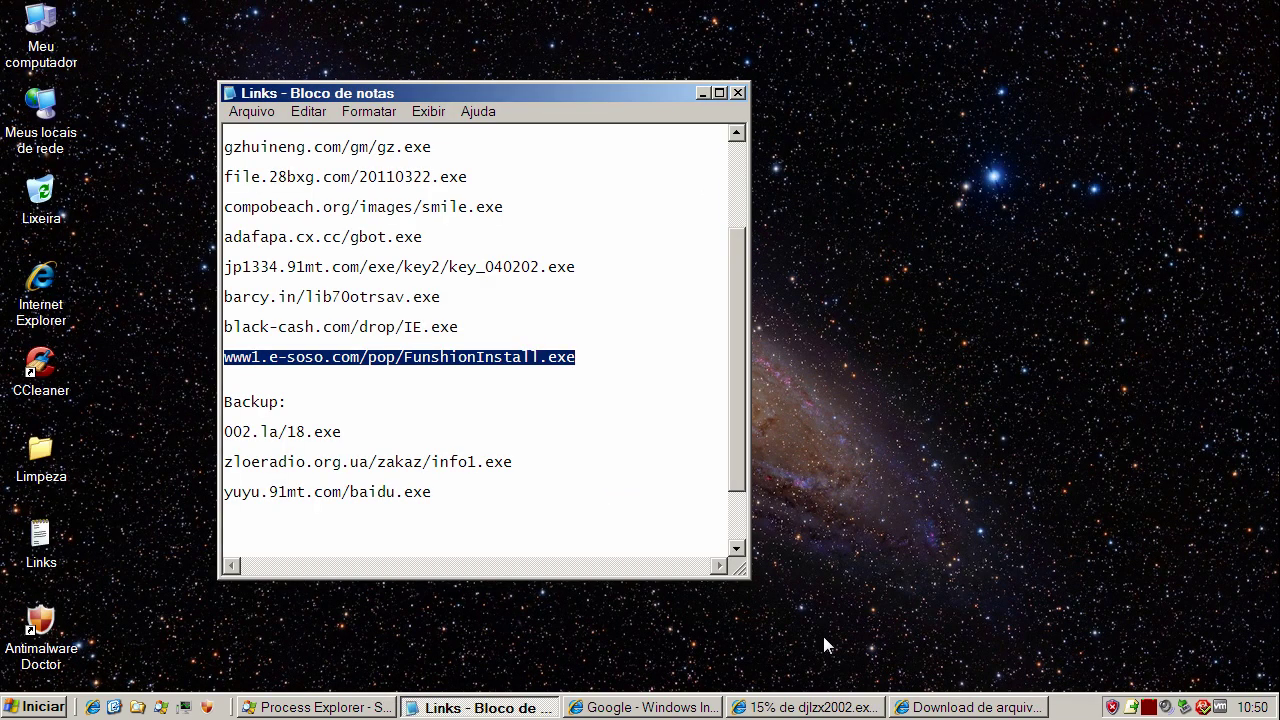
left_click(812, 705)
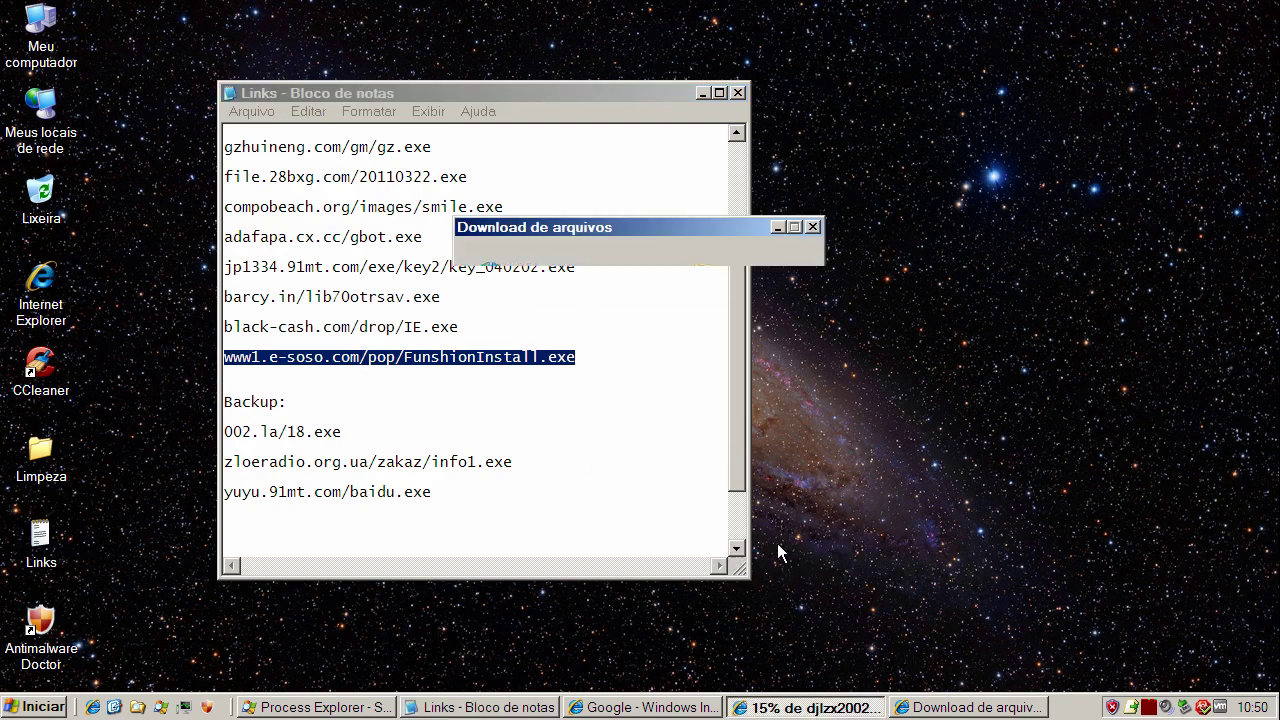
left_click(780, 227)
left_click(970, 707)
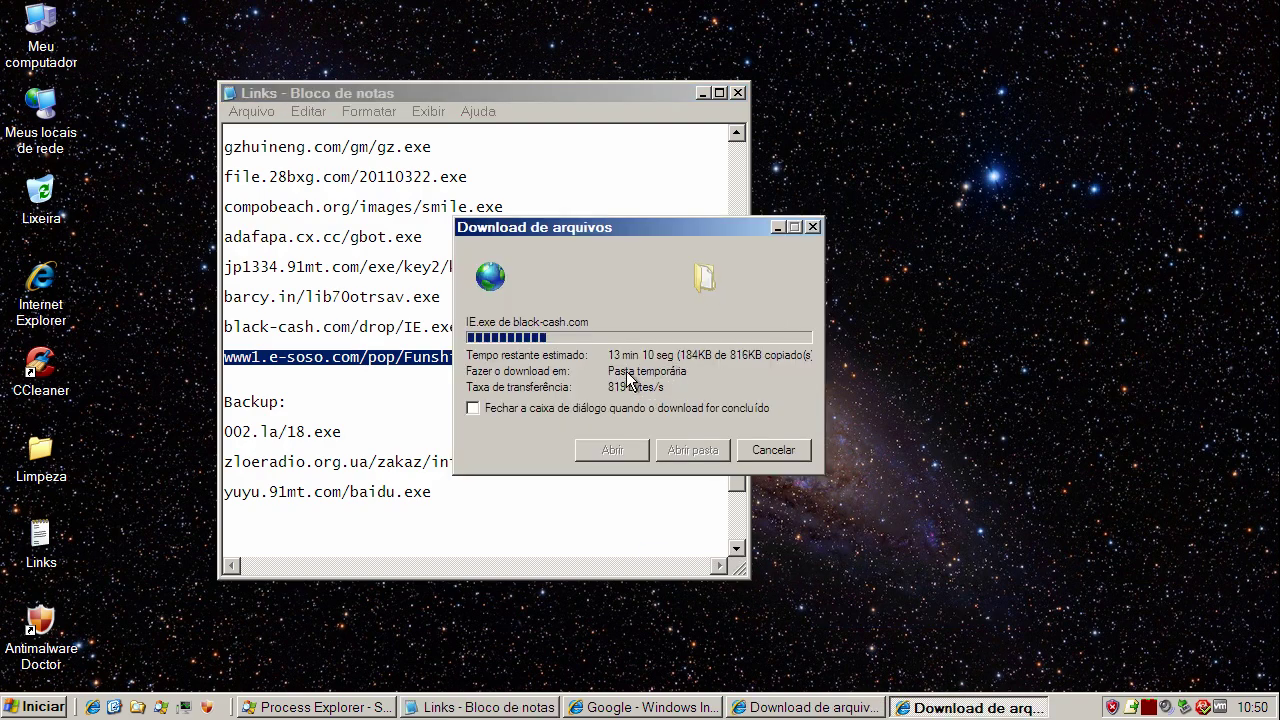
- Copy the link www1.e-soso.com/pop/FunshionInstall.exe from the Links file and load it in Internet Explorer
left_click(776, 228)
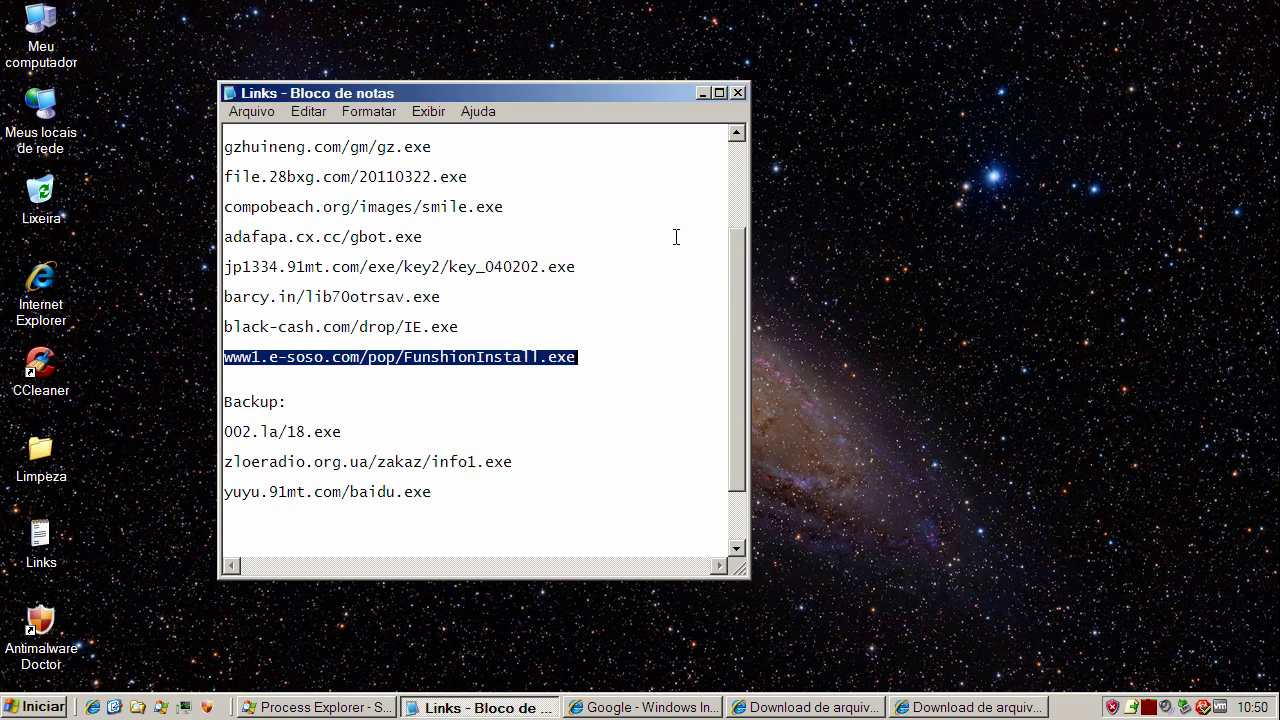
right_click(319, 359)
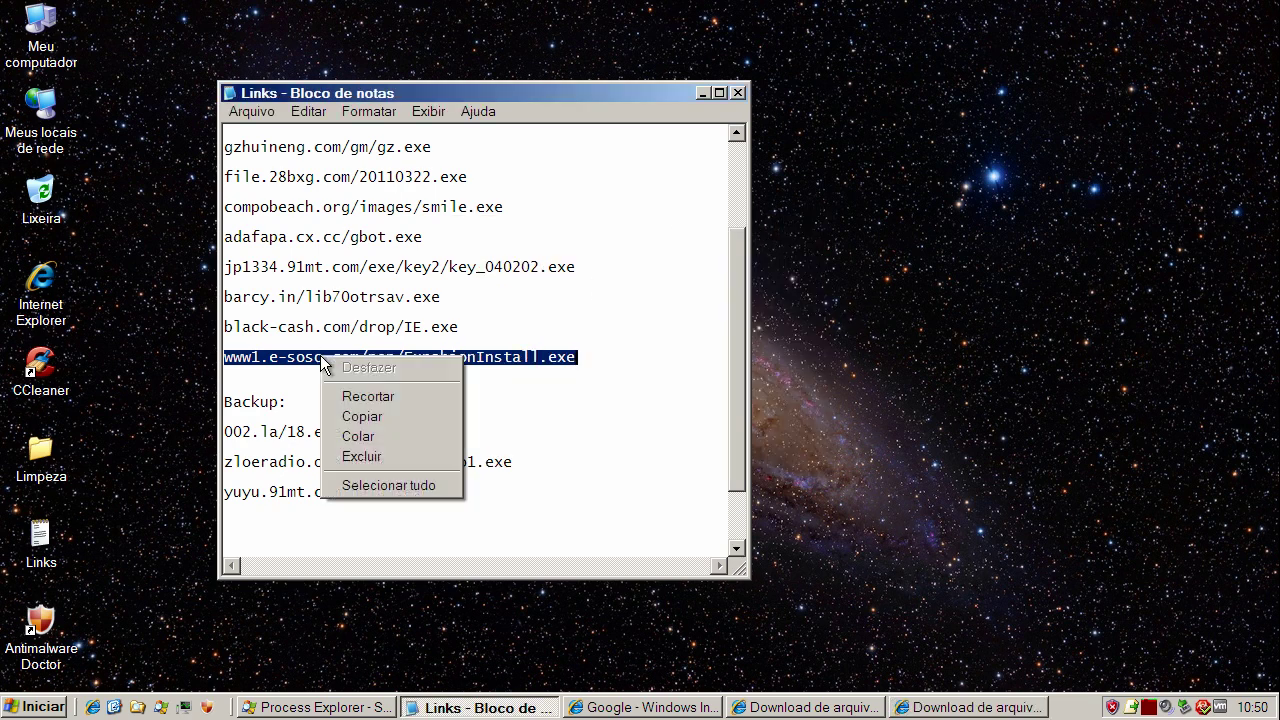
left_click(349, 418)
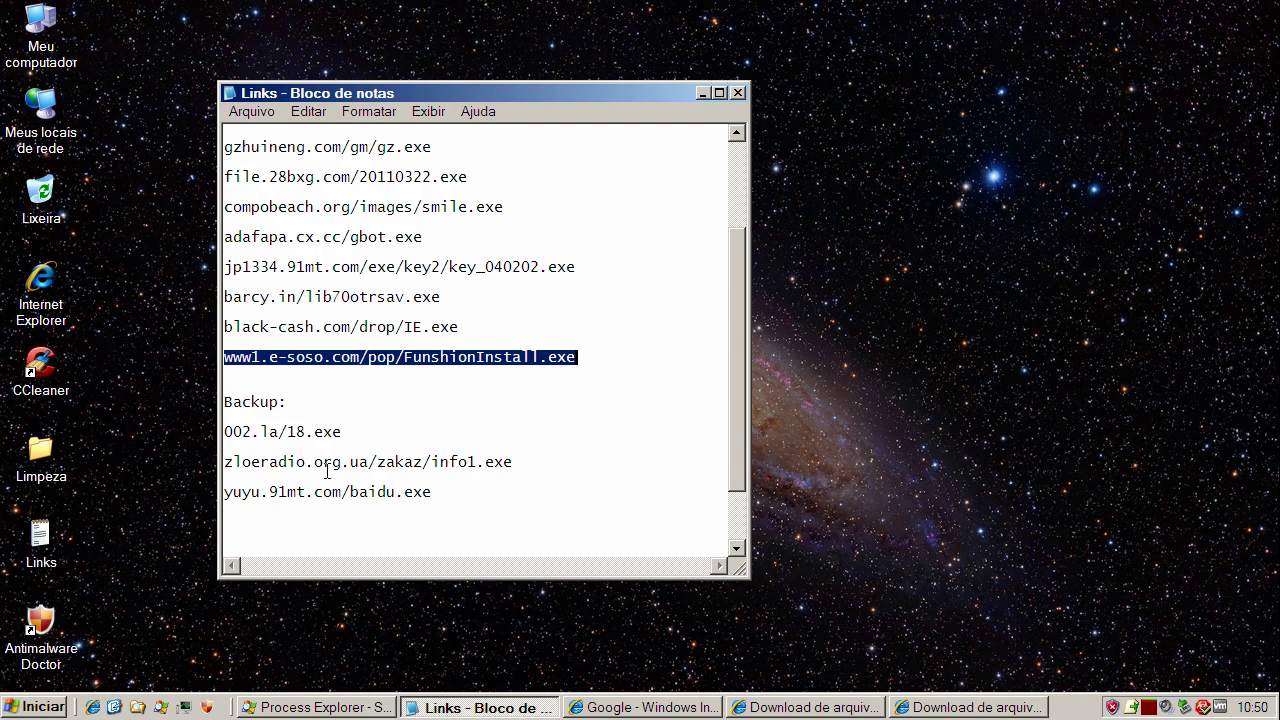
left_click(703, 93)
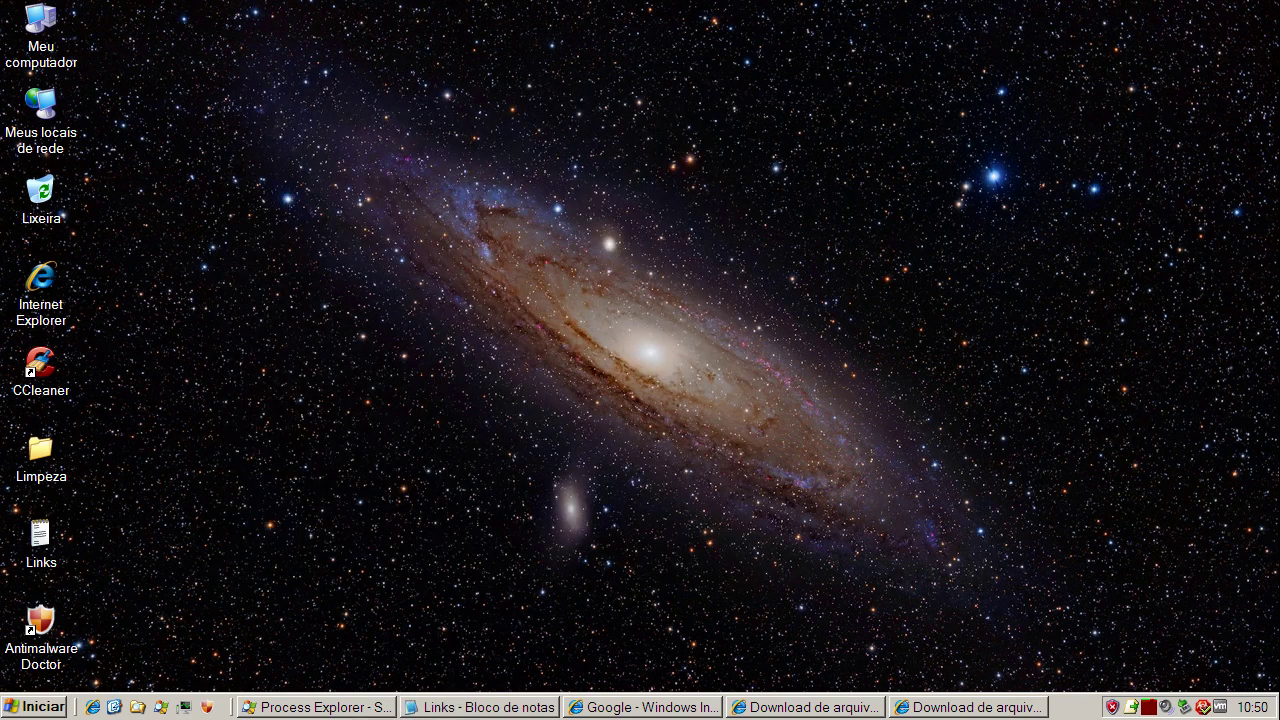
left_click(648, 707)
left_click(354, 33)
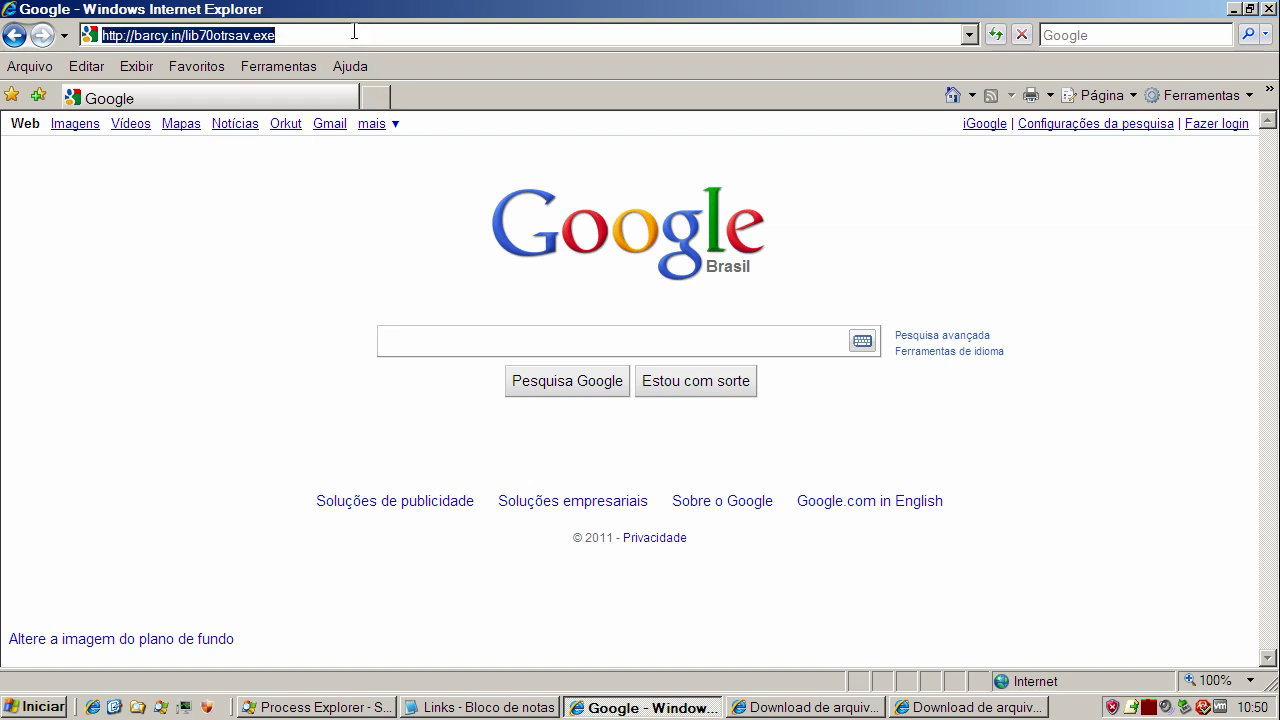
type("www1.e-soso.com/pop/FunshionInstall.exe")
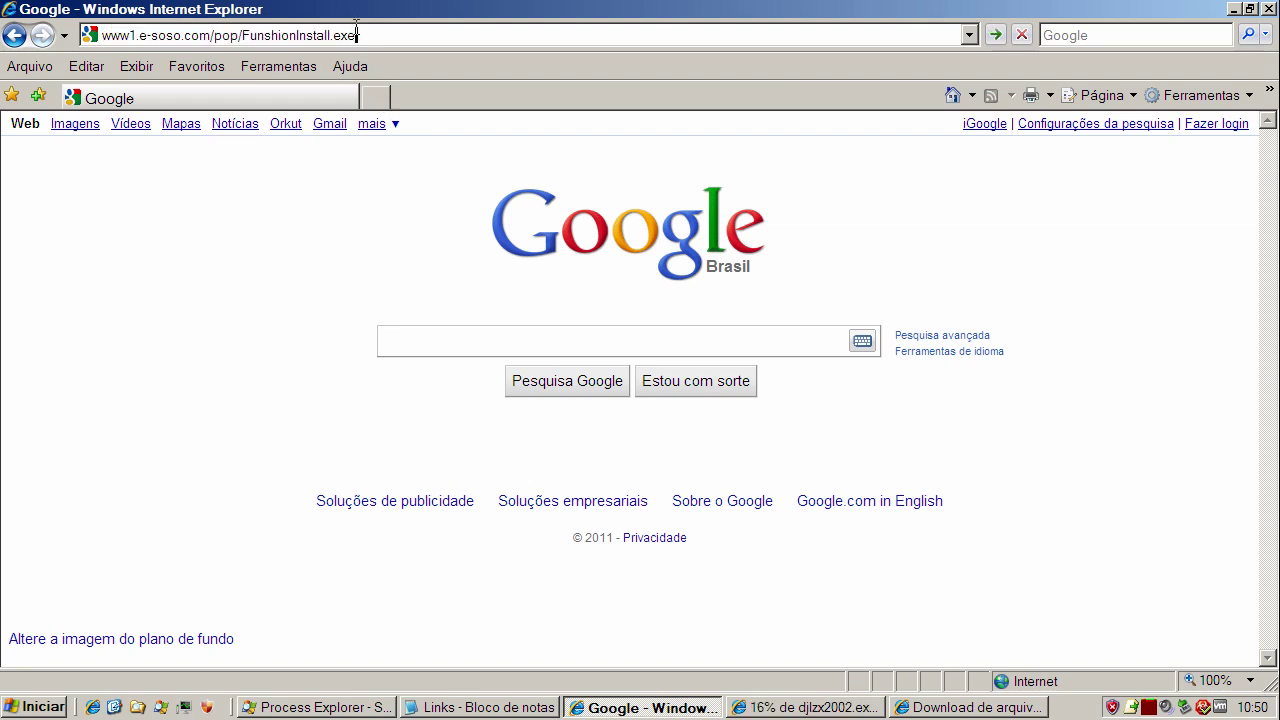
key("Return")
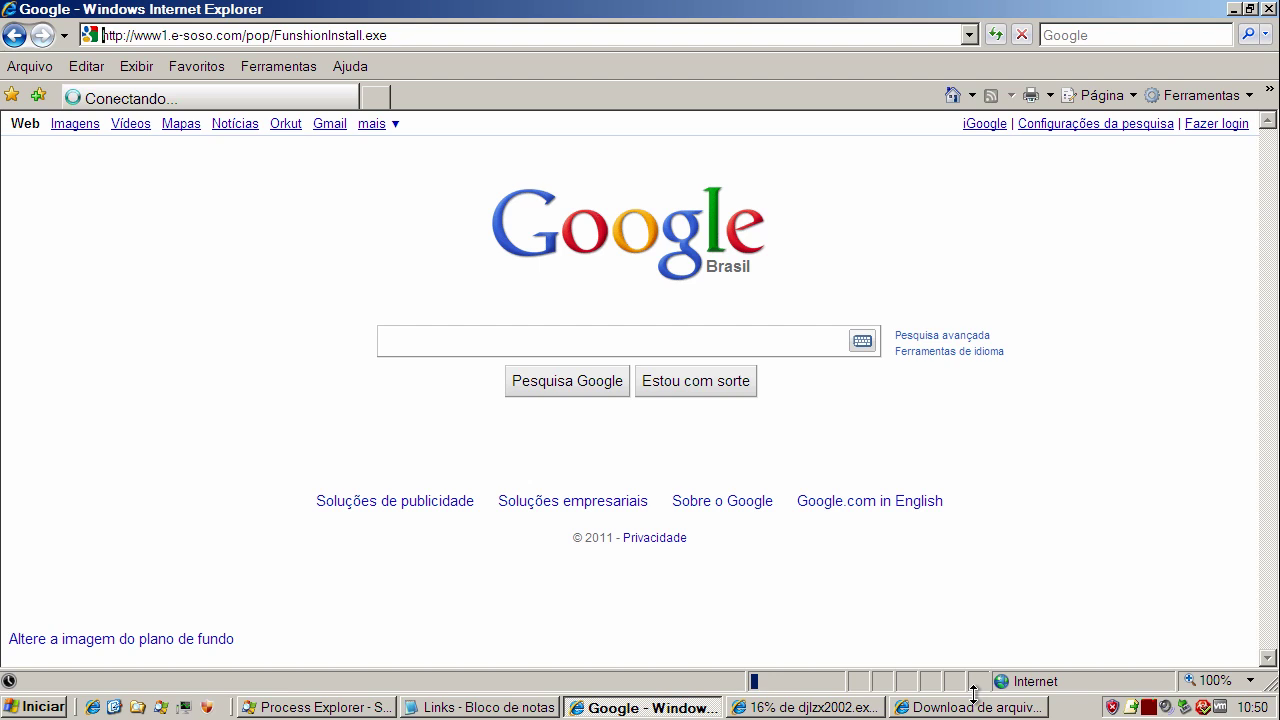
- Copy the backup link 002.la/18.exe from the Links file and run FunshionInstall.exe from its download security warning
left_click(511, 708)
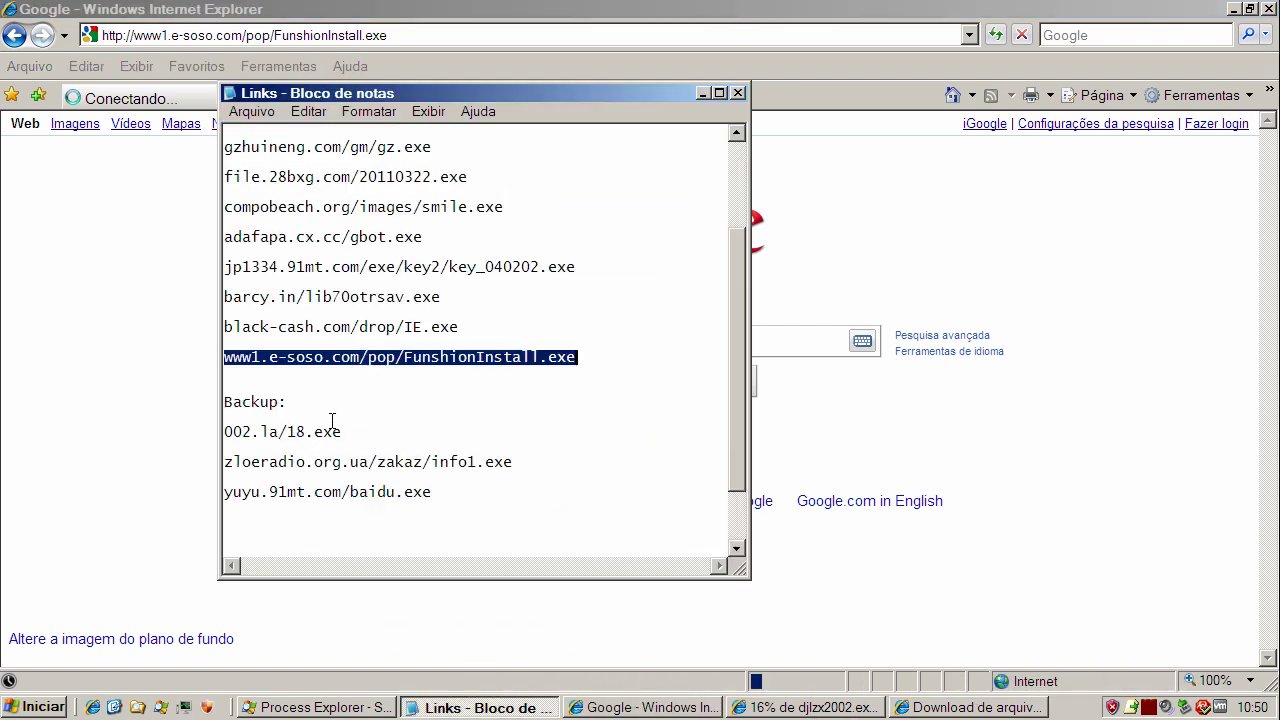
double_click(313, 431)
right_click(313, 431)
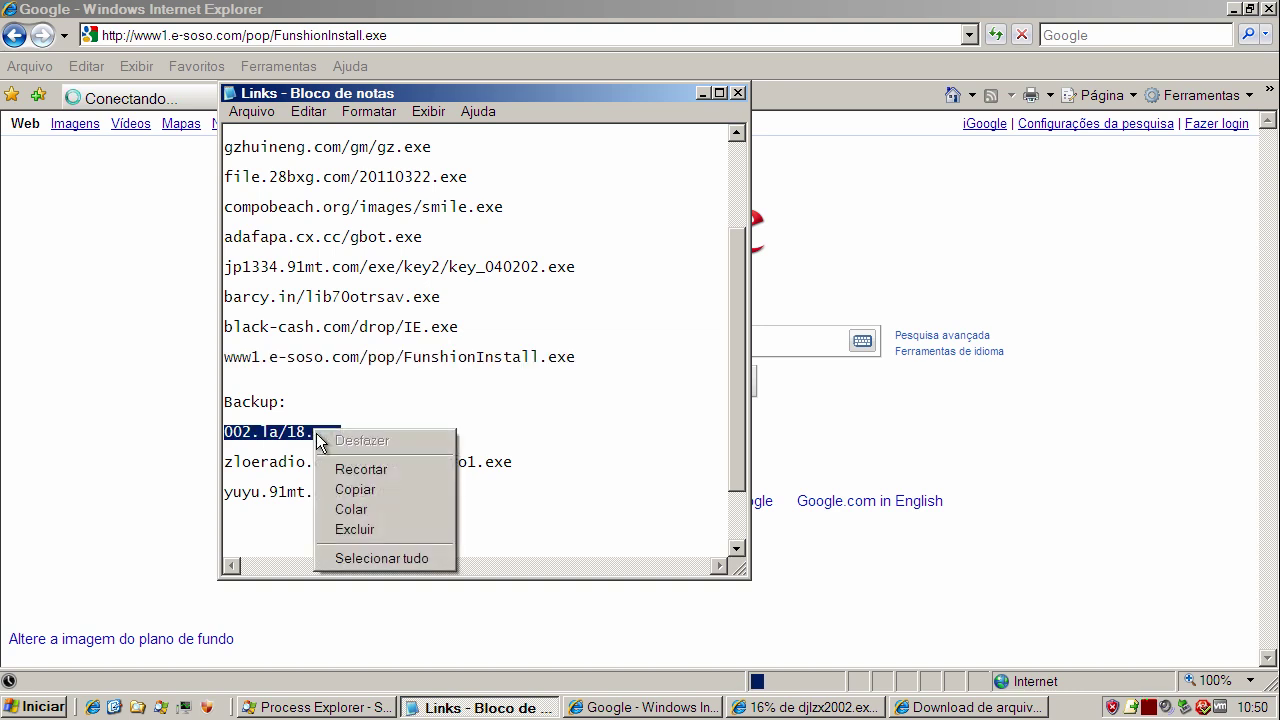
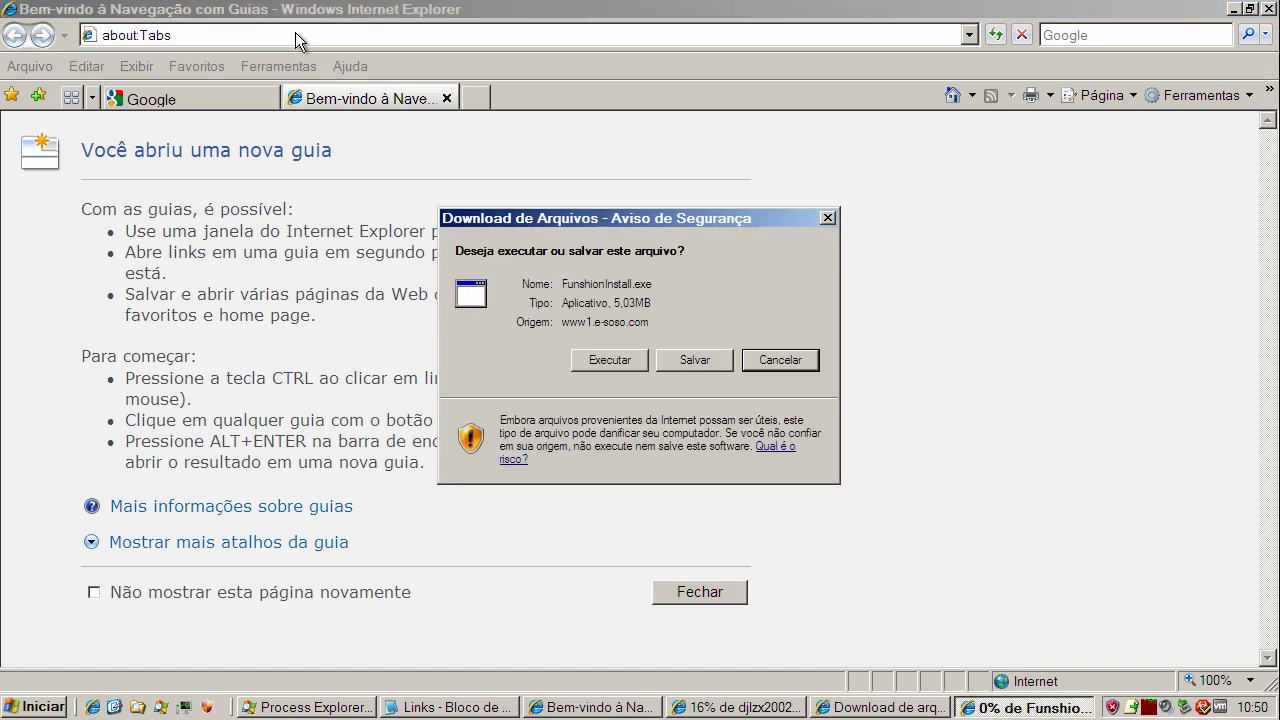
left_click(609, 360)
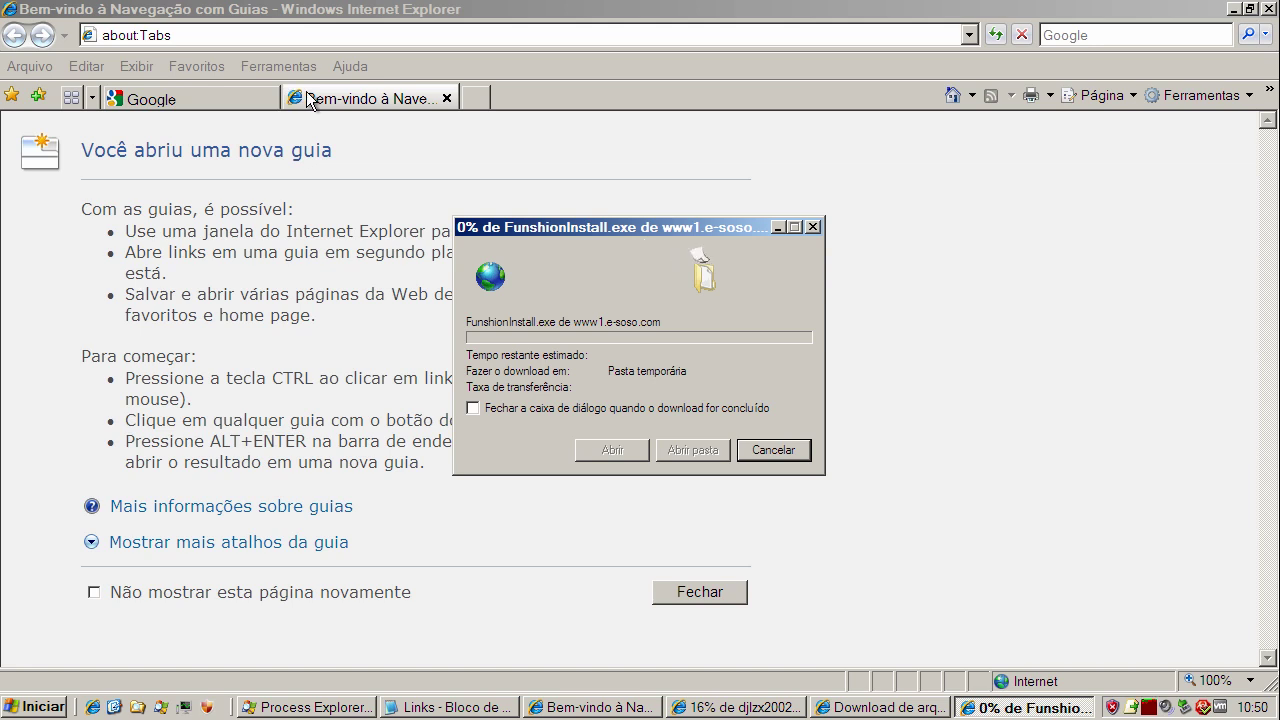
- Load 002.la/18.exe in the new browser tab, choosing to run the file and minimizing its download progress window
left_click(266, 92)
left_click(311, 34)
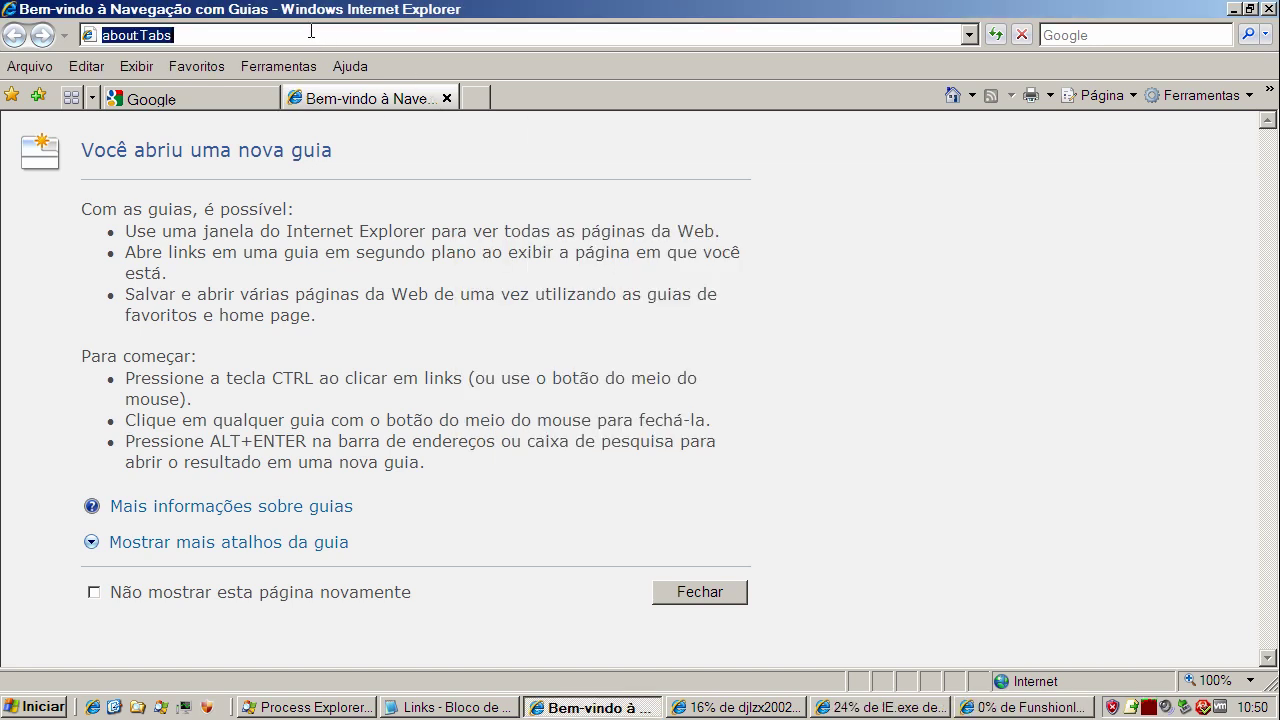
type("002.la/18.exe")
key("Return")
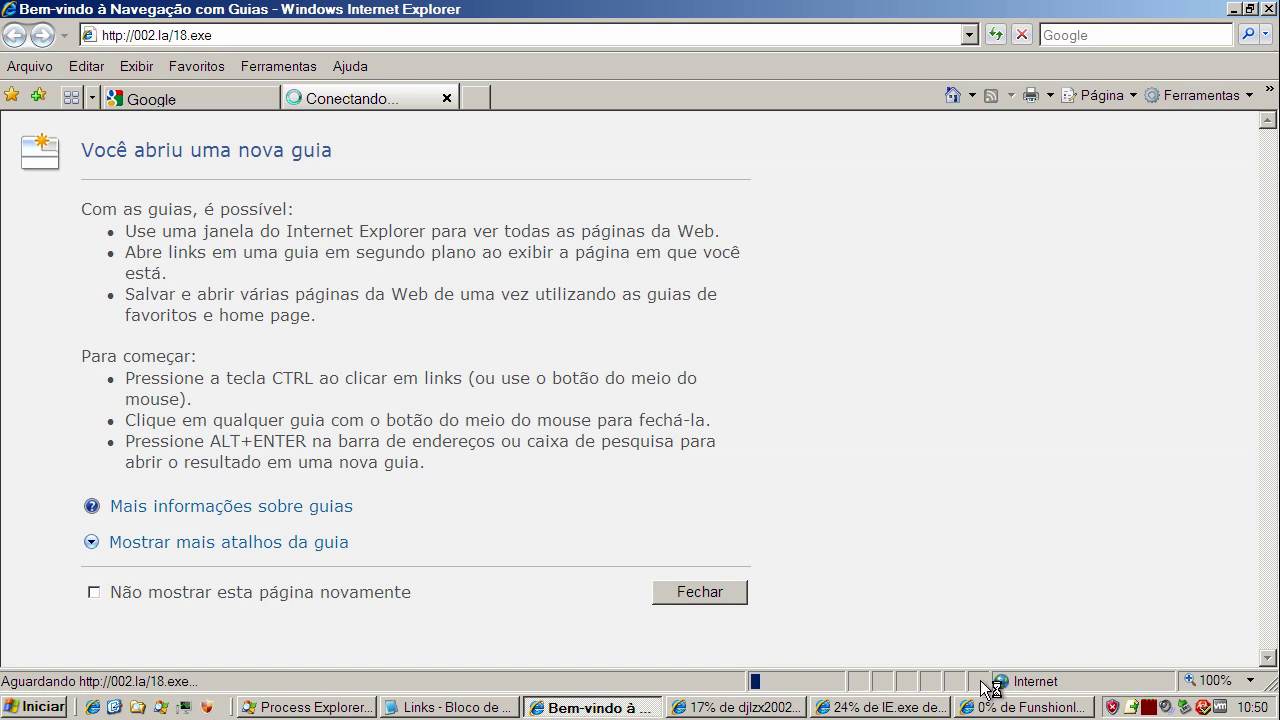
left_click(1040, 707)
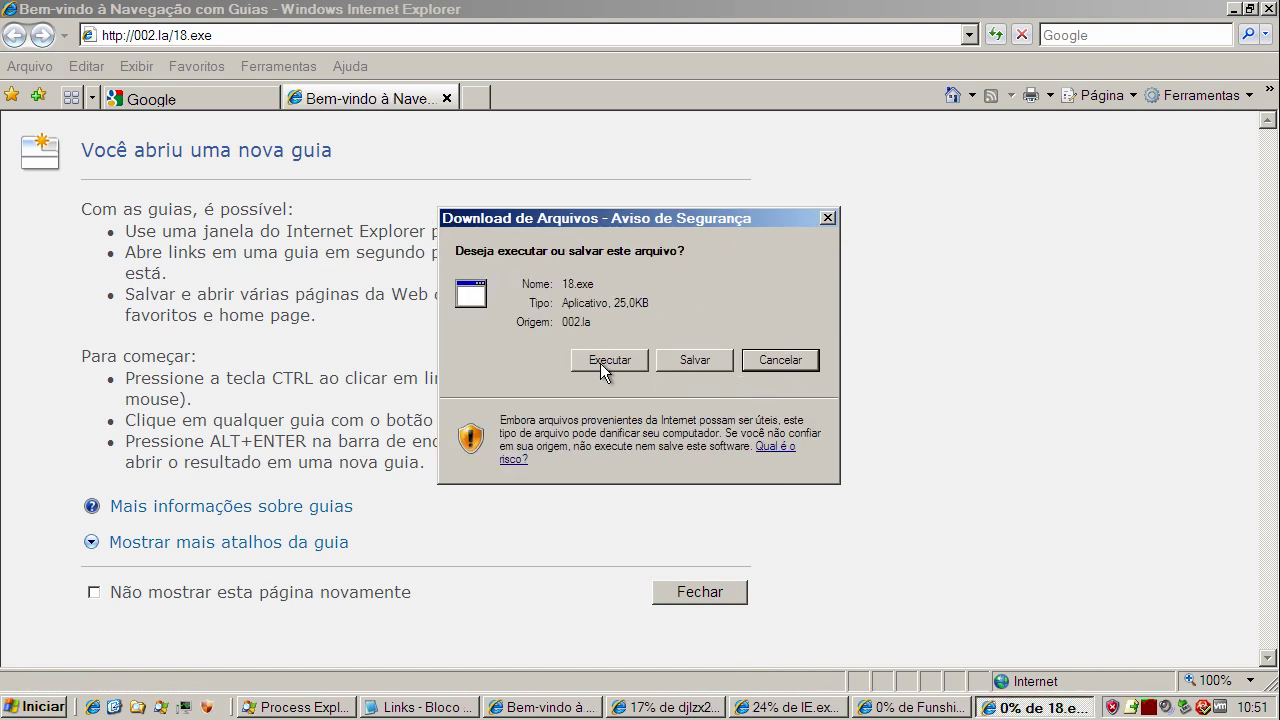
left_click(602, 361)
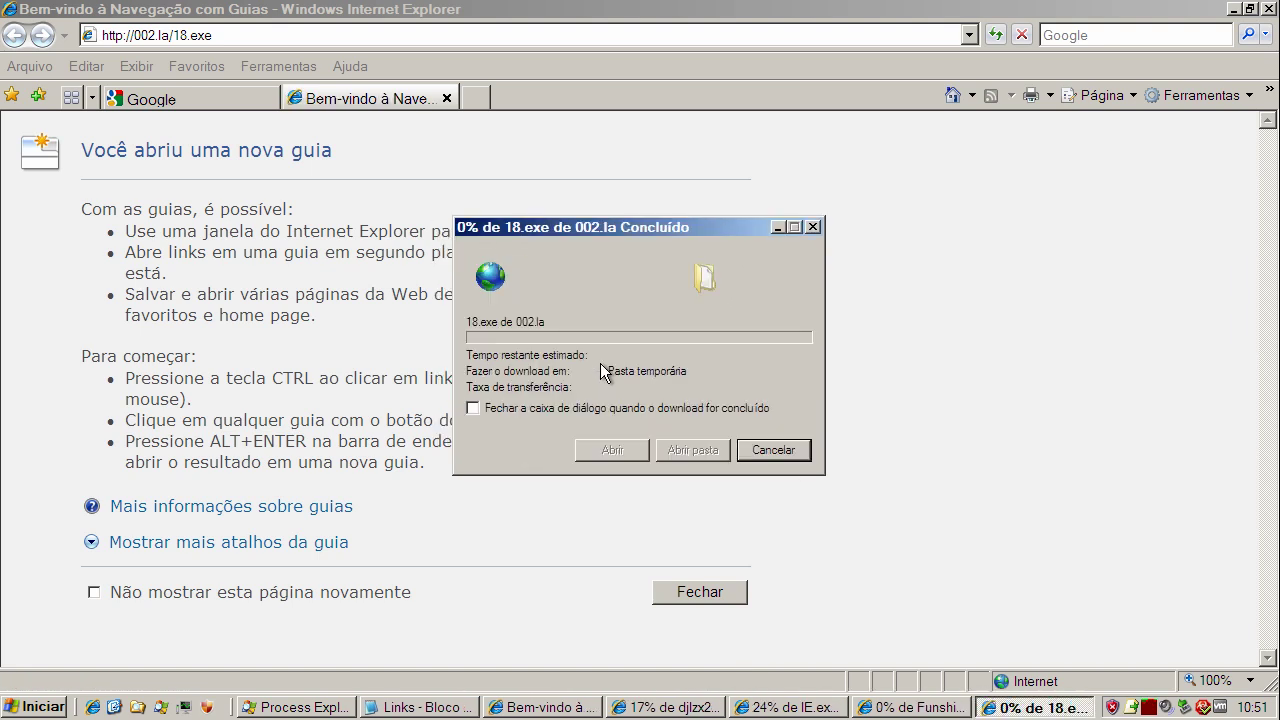
left_click(779, 227)
left_click(779, 227)
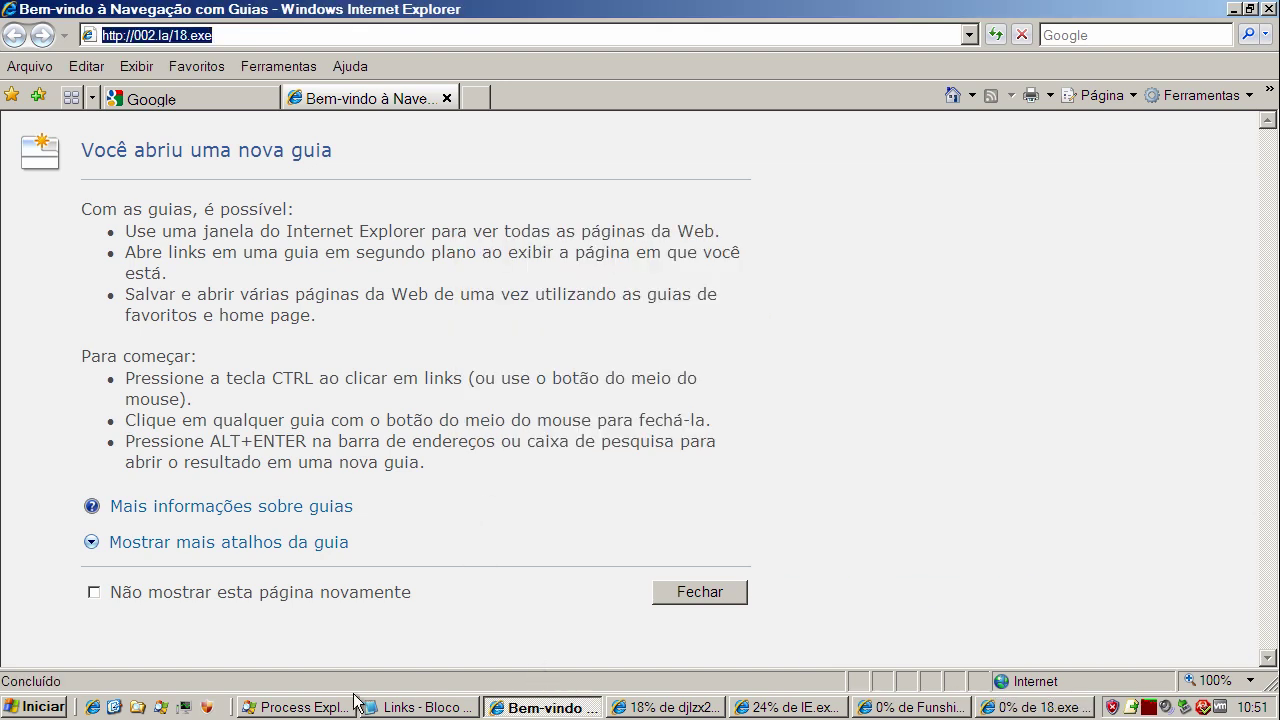
- Load the backup link zloeradio.org.ua/zakaz/info1.exe in the browser and check the download progress of 18.exe
left_click(421, 710)
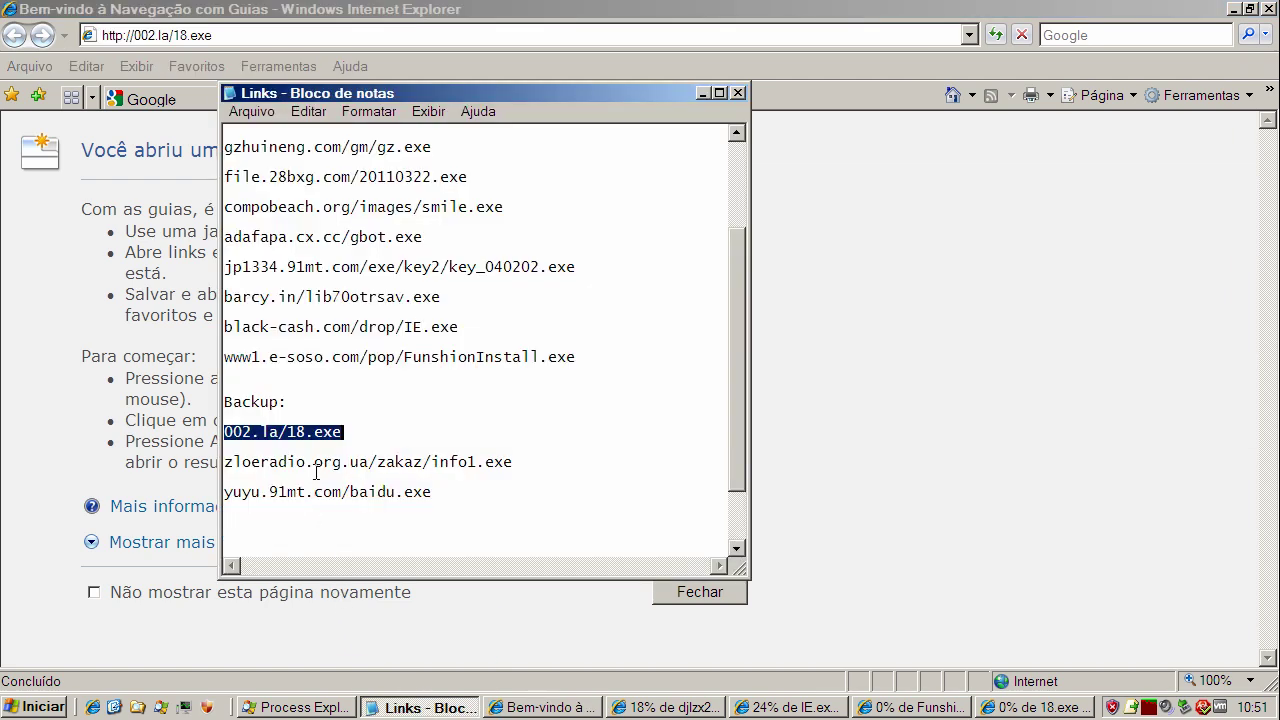
double_click(319, 463)
right_click(319, 463)
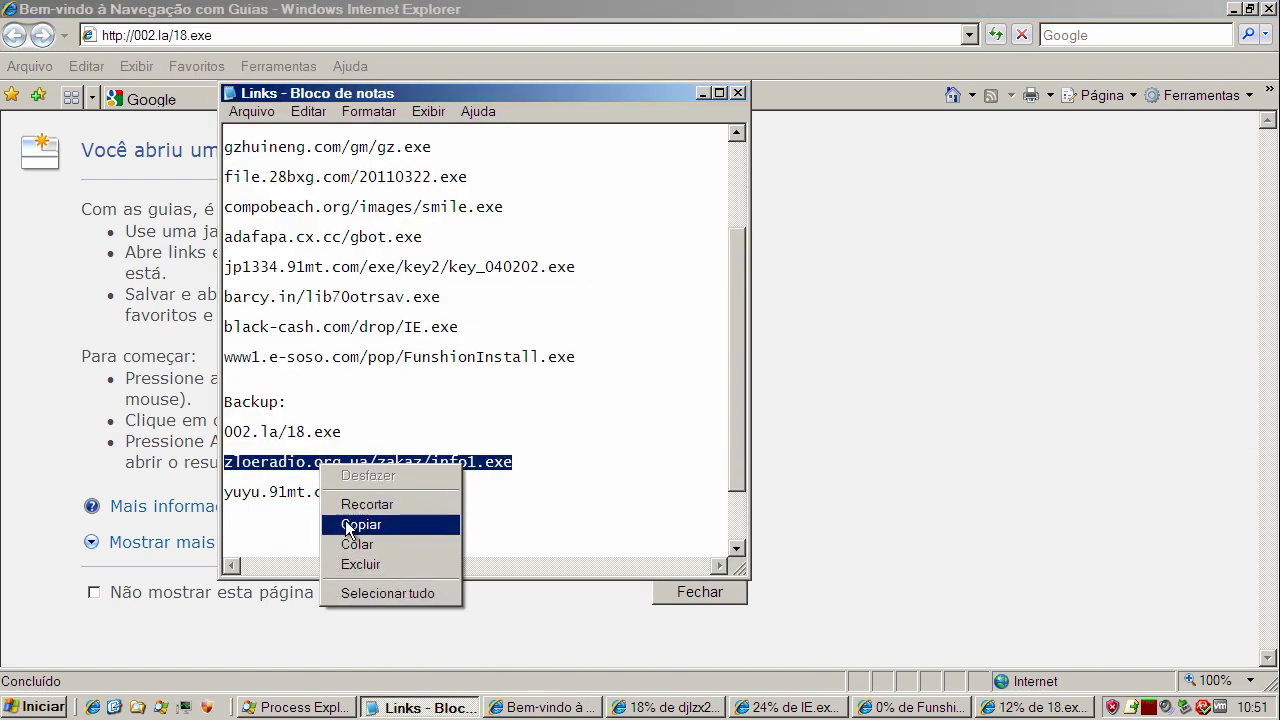
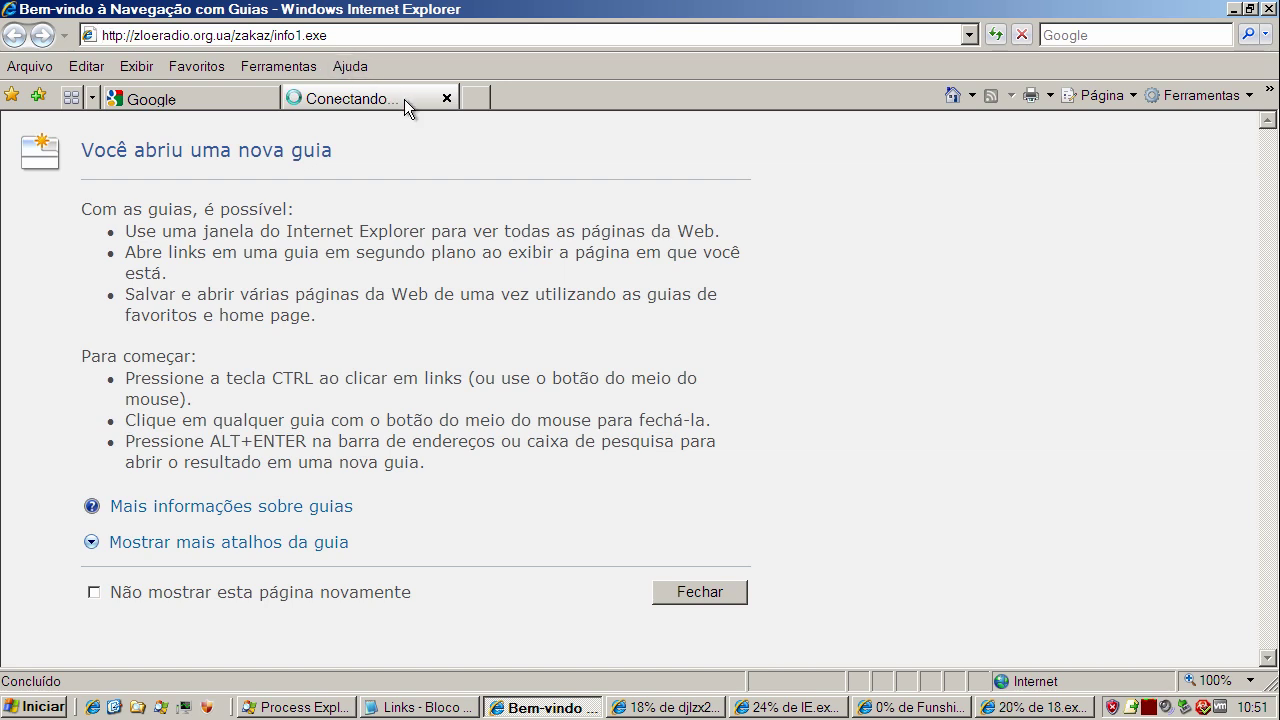
left_click(1042, 710)
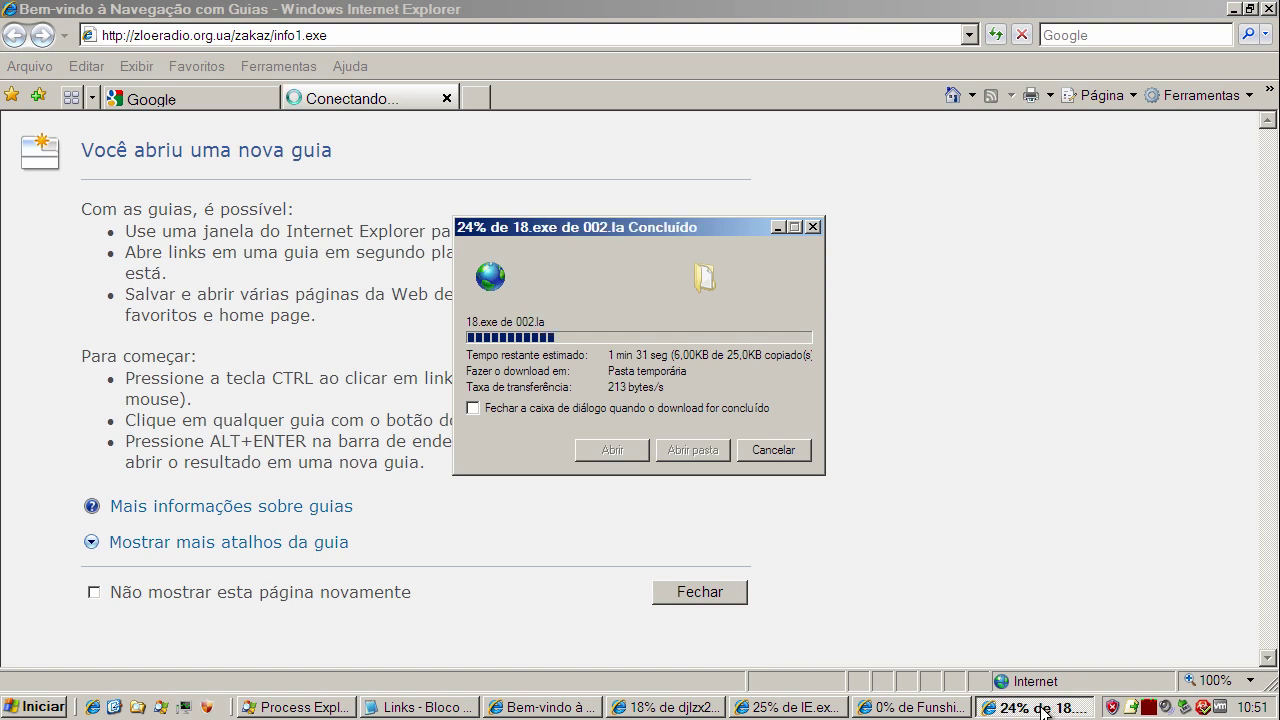
left_click(777, 227)
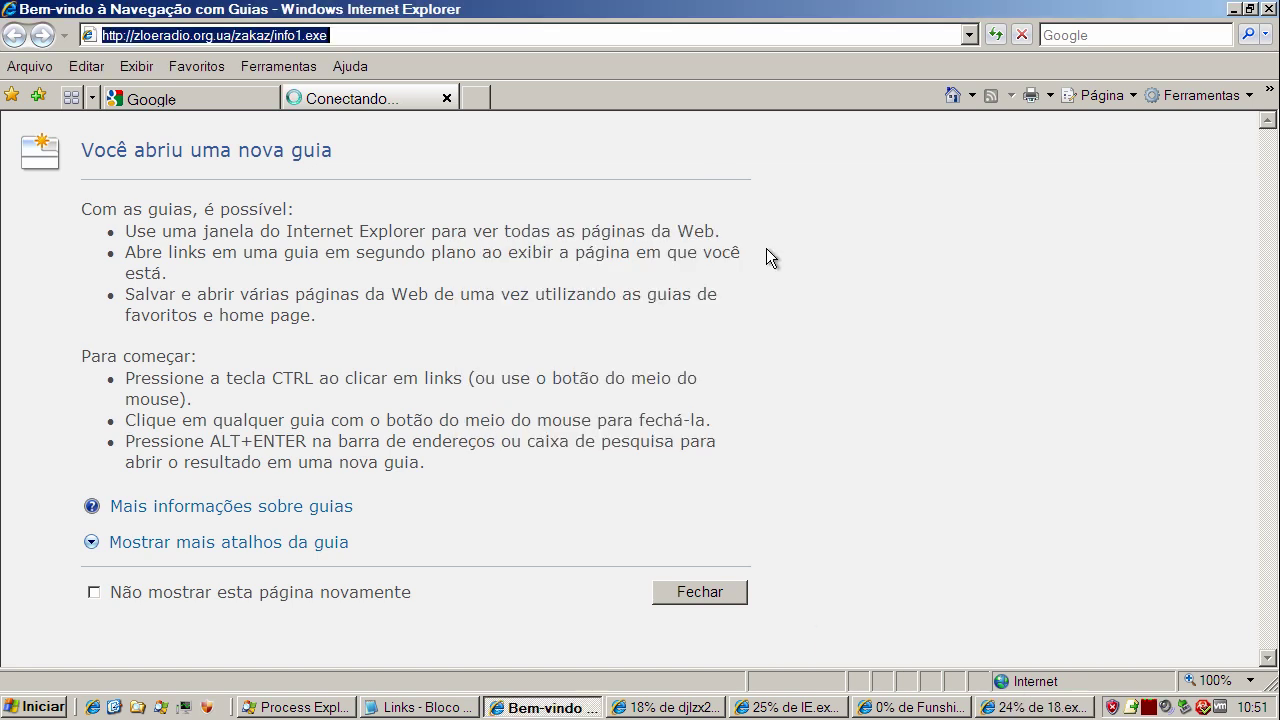
- Cancel the running downloads of FunshionInstall.exe, djlzx2002.exe and IE.exe
left_click(866, 710)
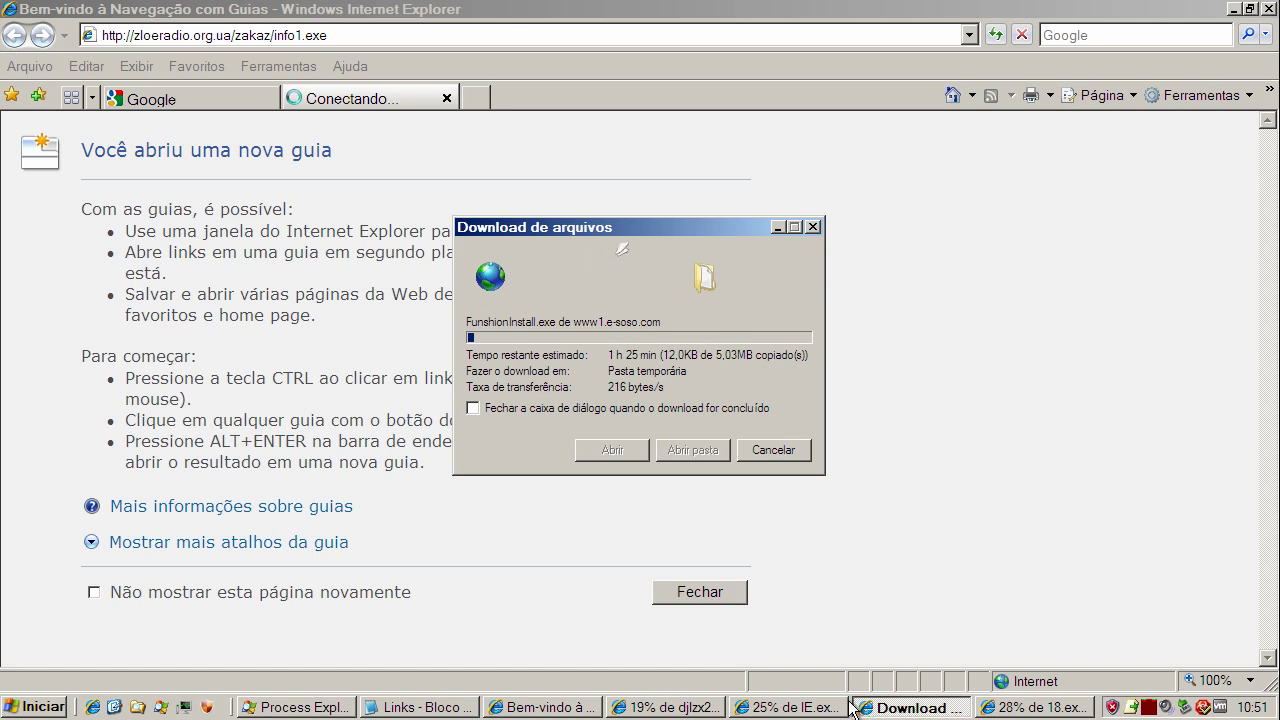
left_click(783, 451)
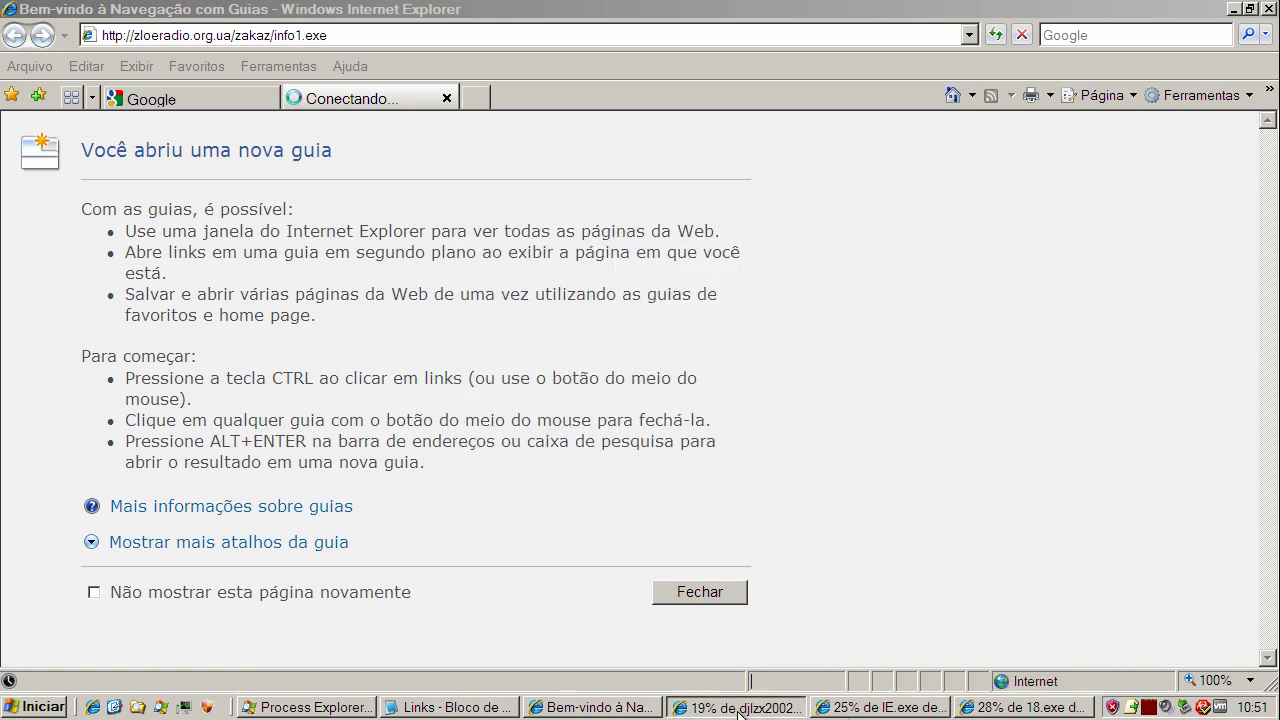
left_click(739, 709)
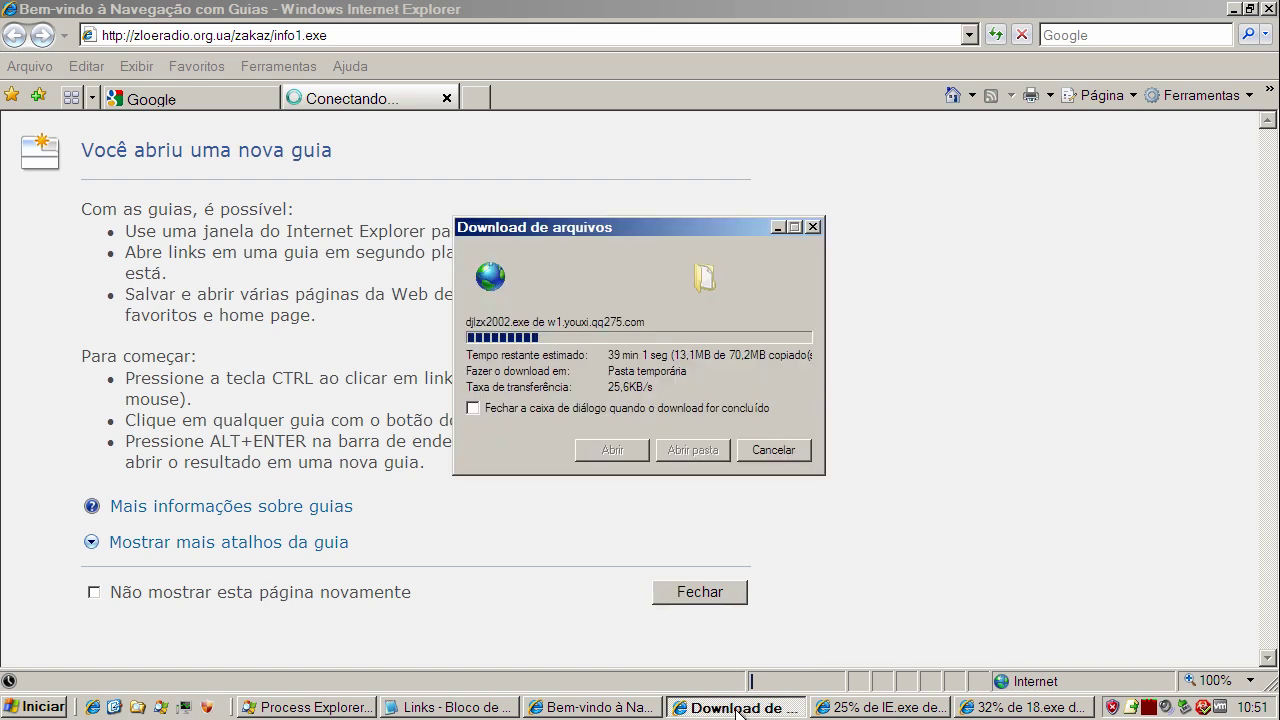
left_click(769, 451)
left_click(778, 710)
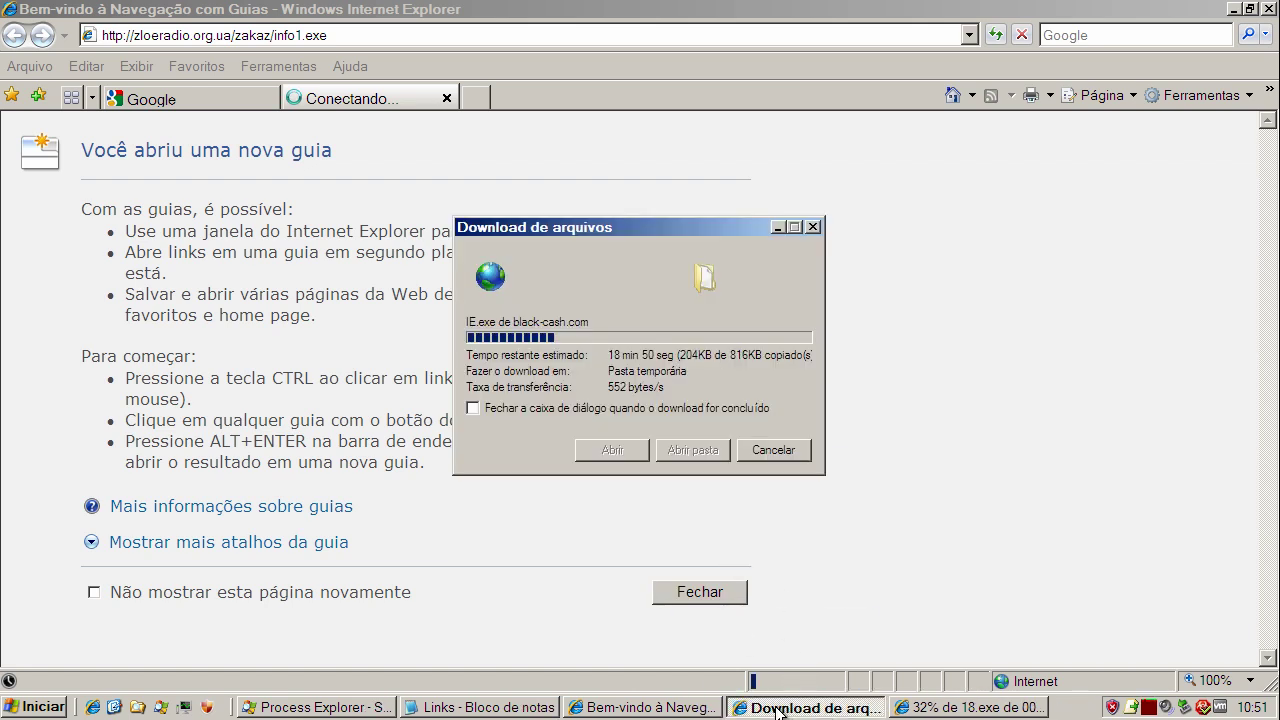
left_click(769, 451)
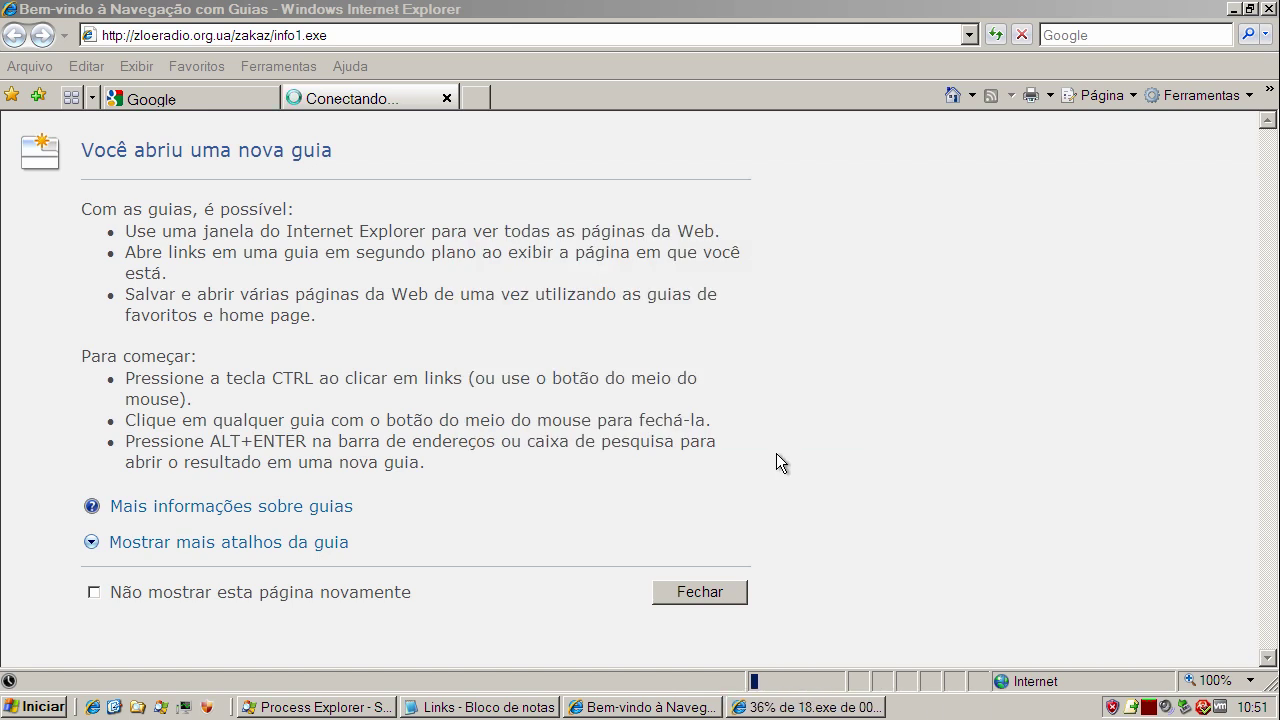
- Run info1.exe from its download security warning and delete the infected file in the ArcaVir virus alert
left_click(137, 35)
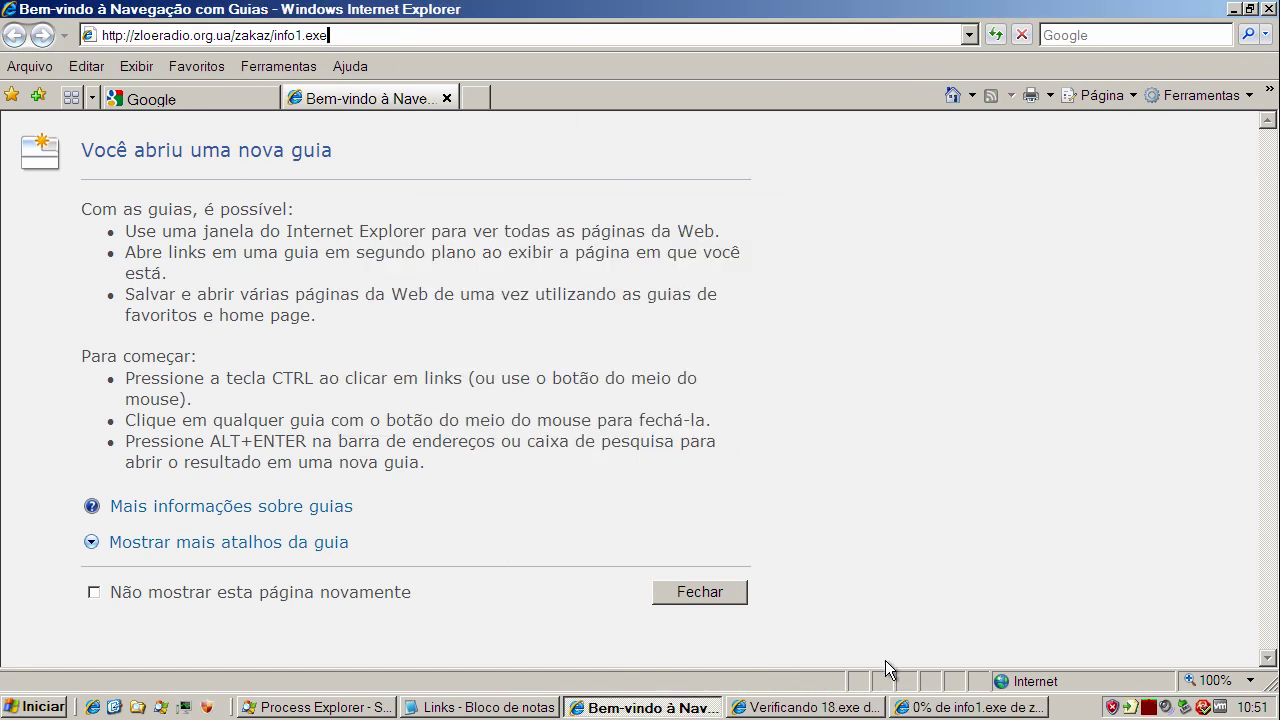
left_click(925, 707)
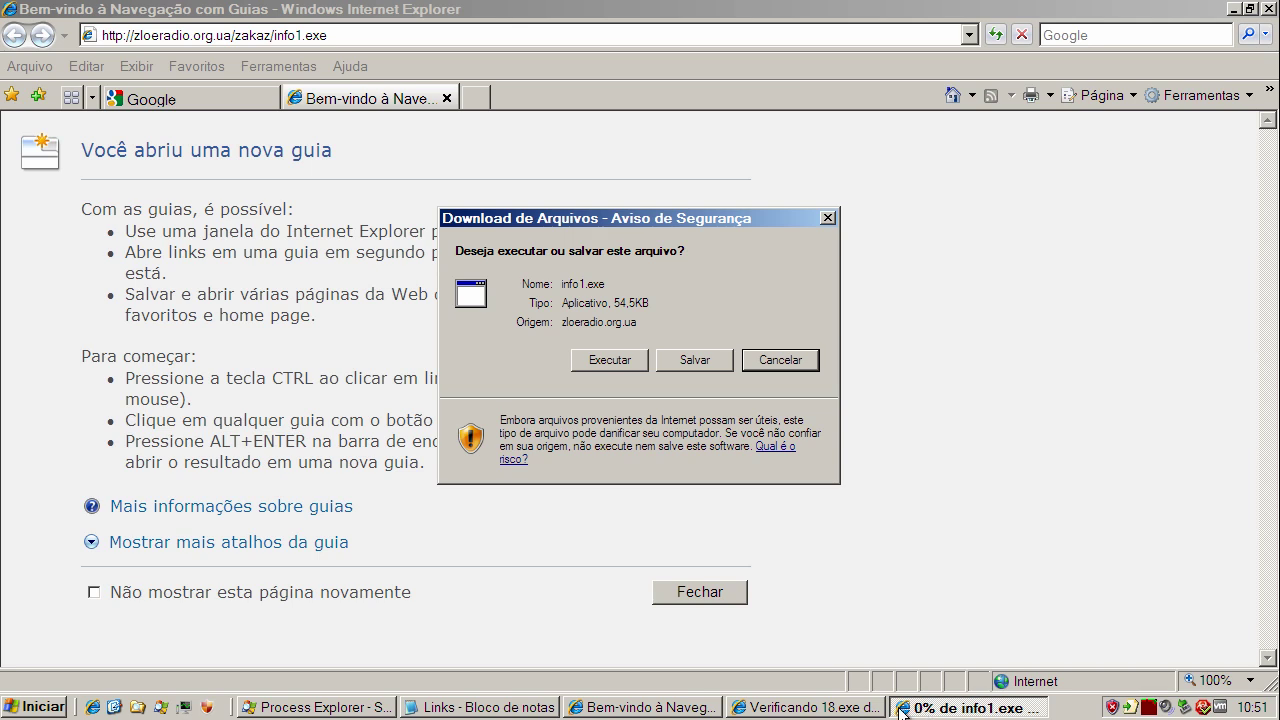
left_click(592, 365)
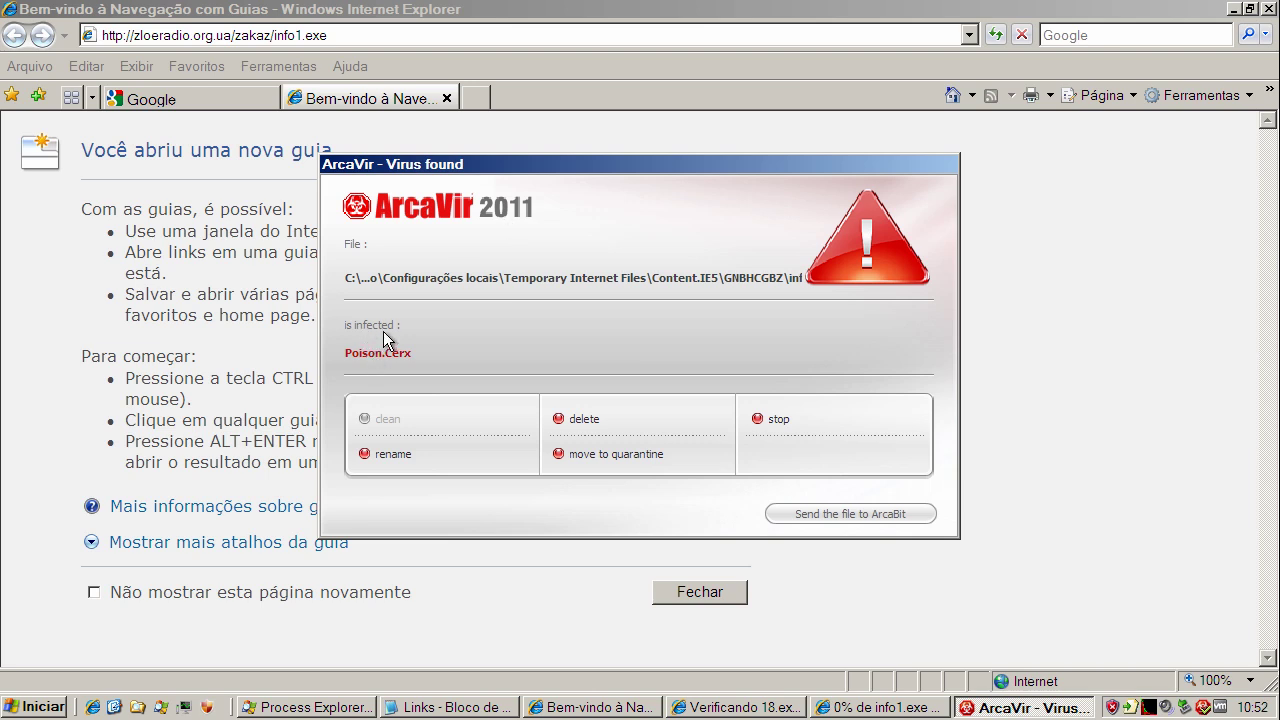
left_click(585, 419)
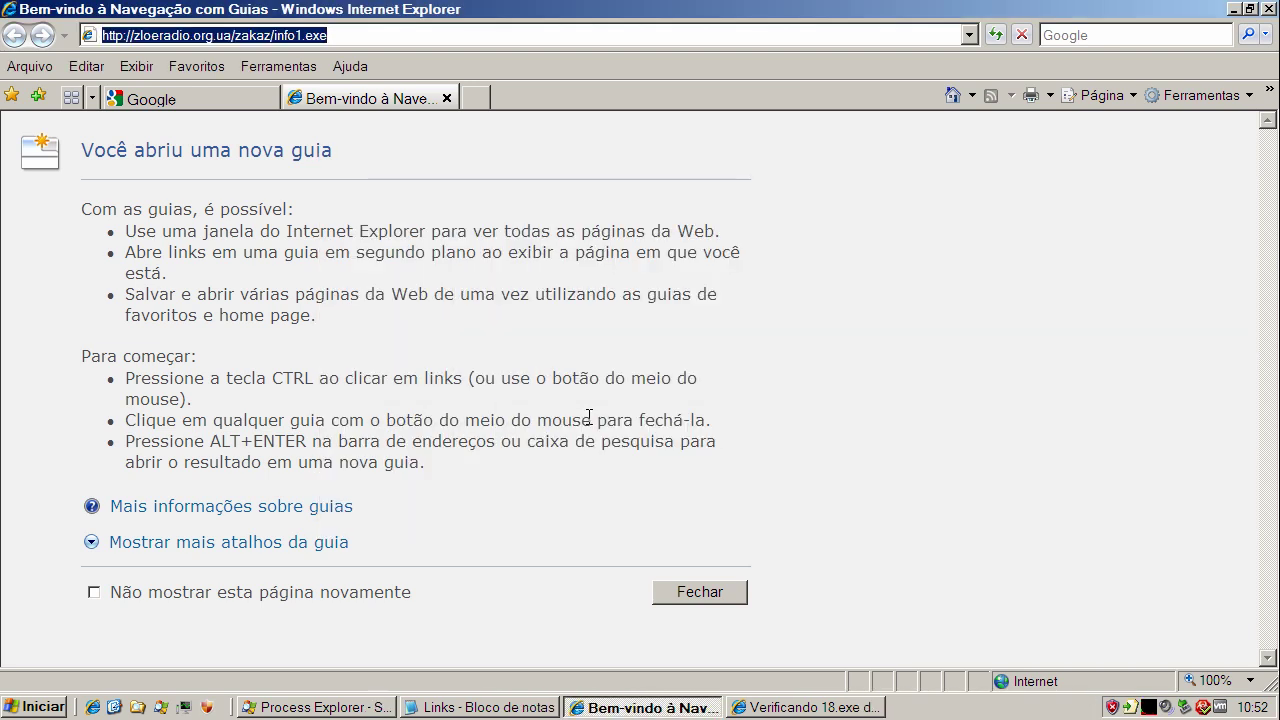
- Run the downloaded 18.exe from its unverified publisher security warning
left_click(795, 708)
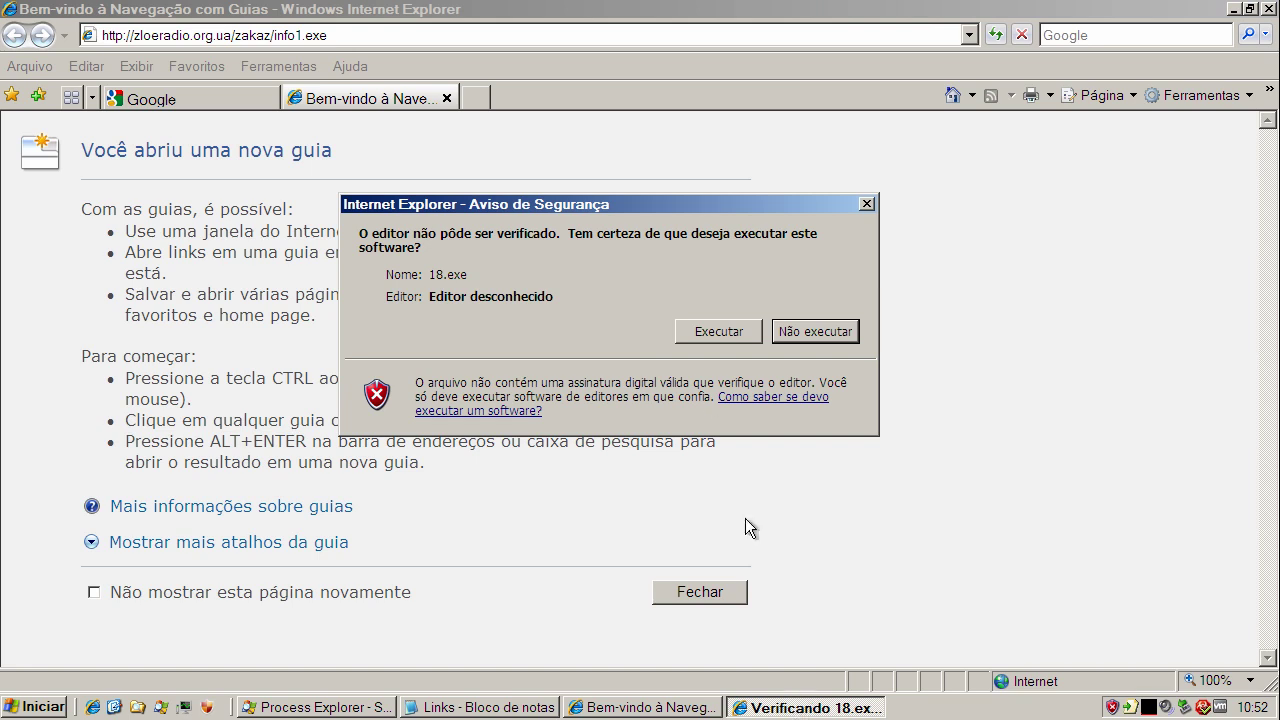
left_click(706, 331)
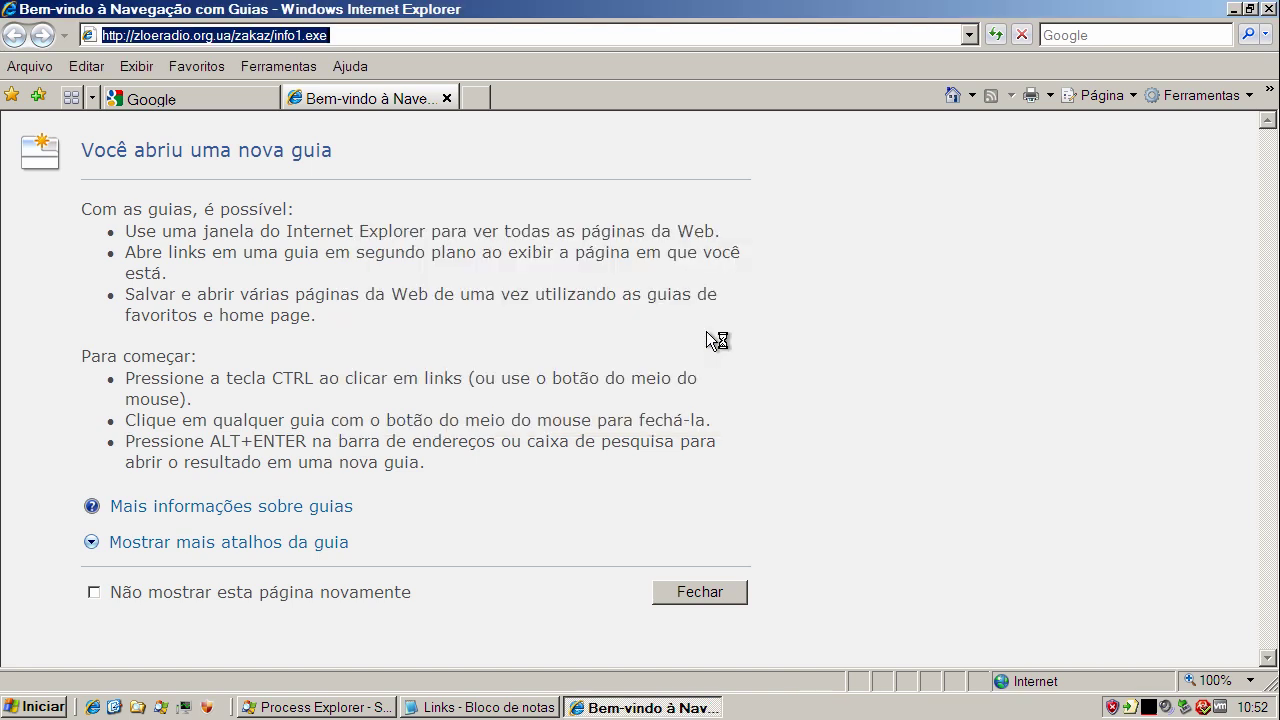
- Load zloeradio.org.ua/zakaz/info1.exe again to bring up its download security warning
left_click(467, 708)
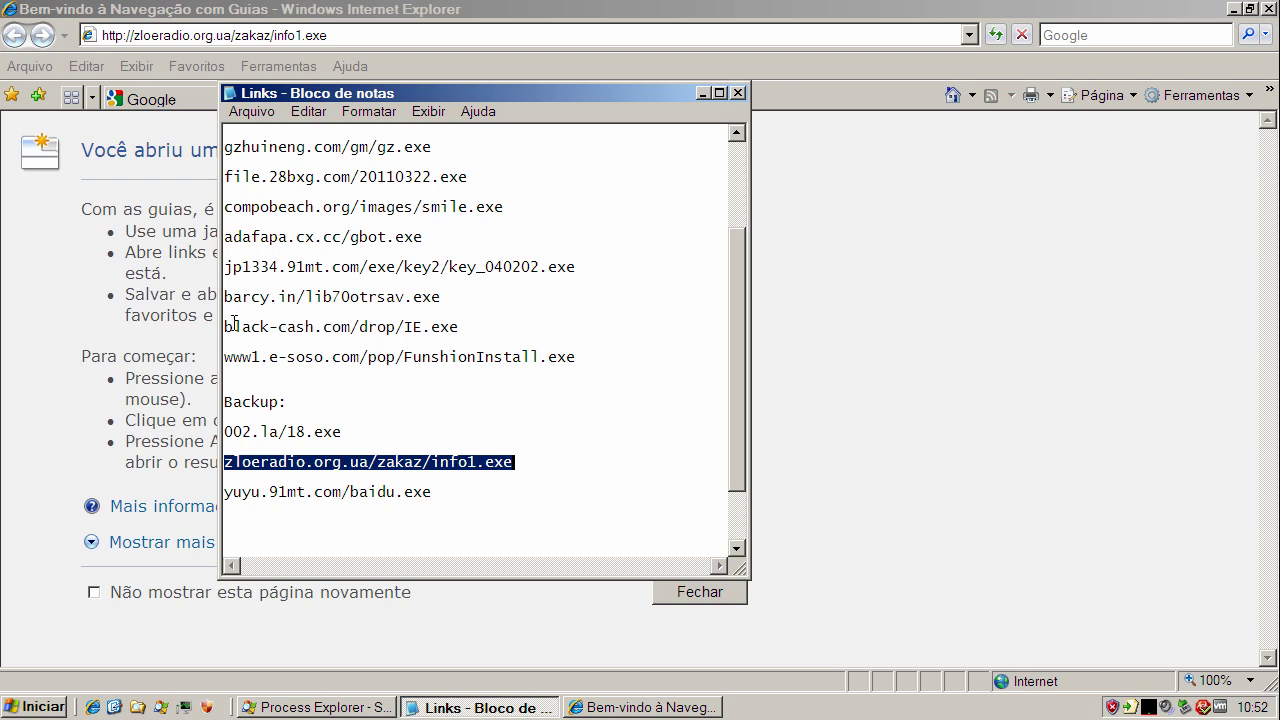
left_click(205, 36)
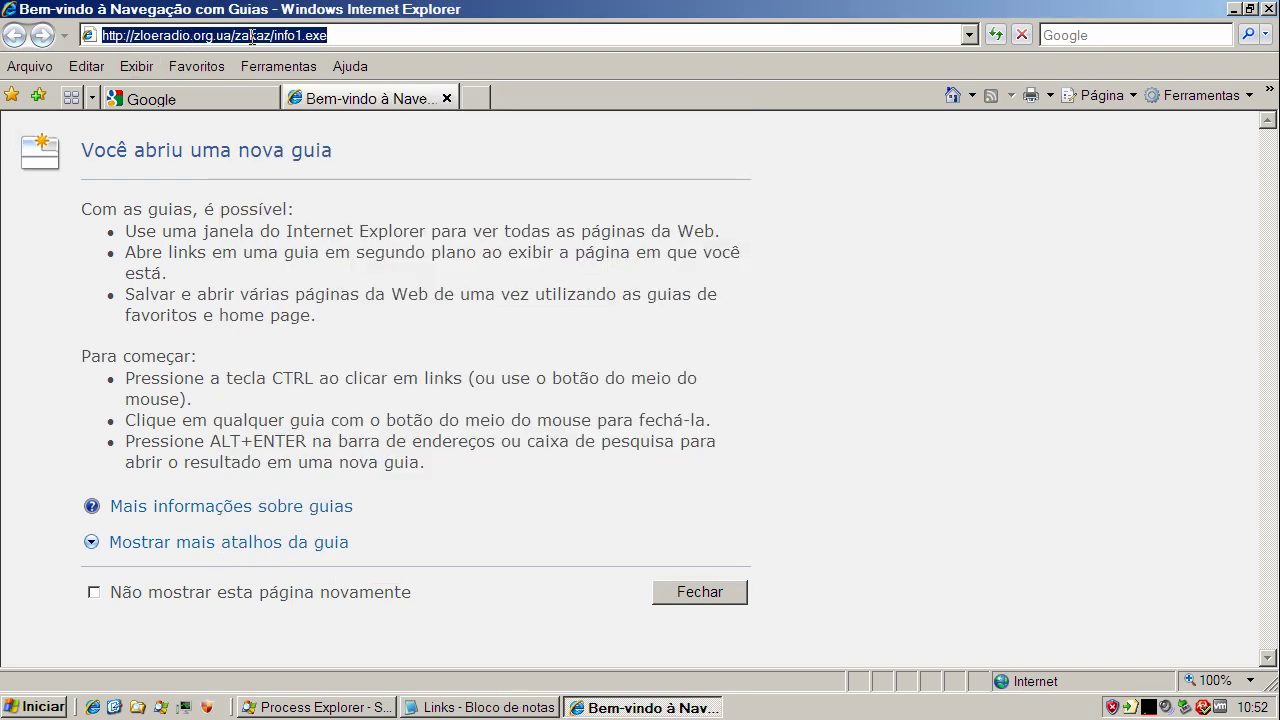
key("Return")
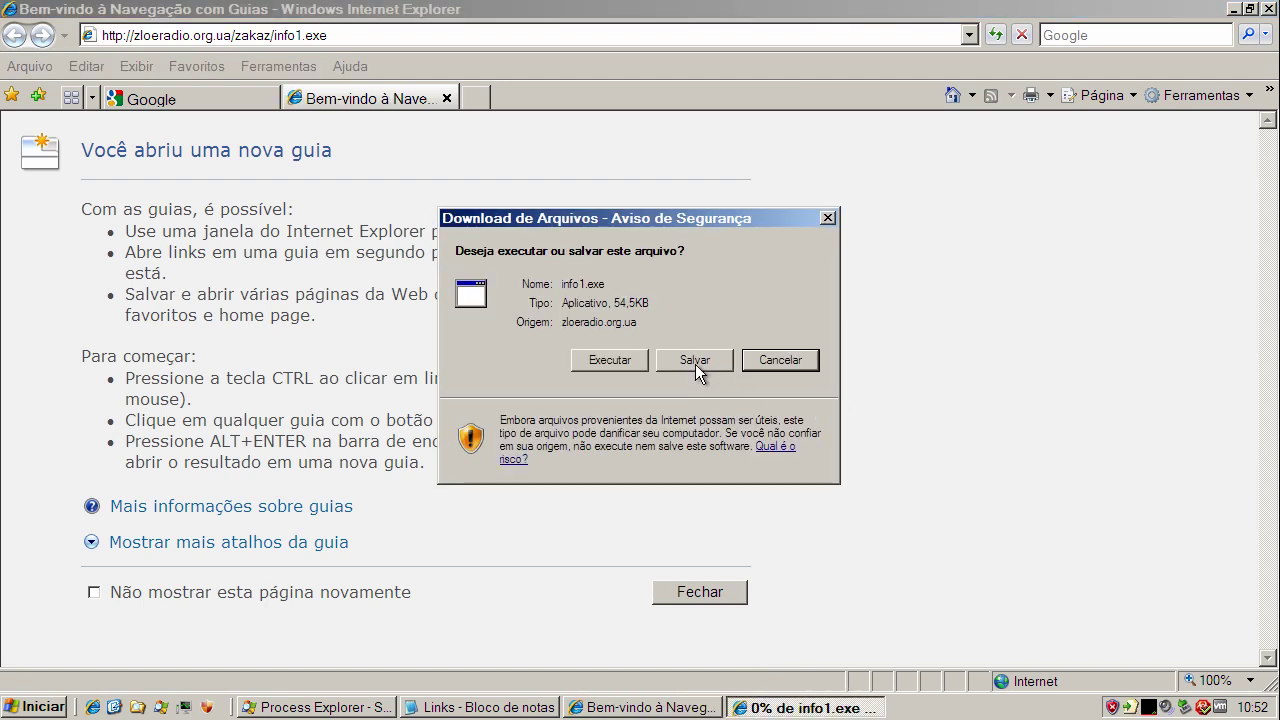
- Run info1.exe from its download security warning and copy the yuyu.91mt.com/baidu.exe link from the Links file, closing the file
left_click(635, 357)
left_click(447, 710)
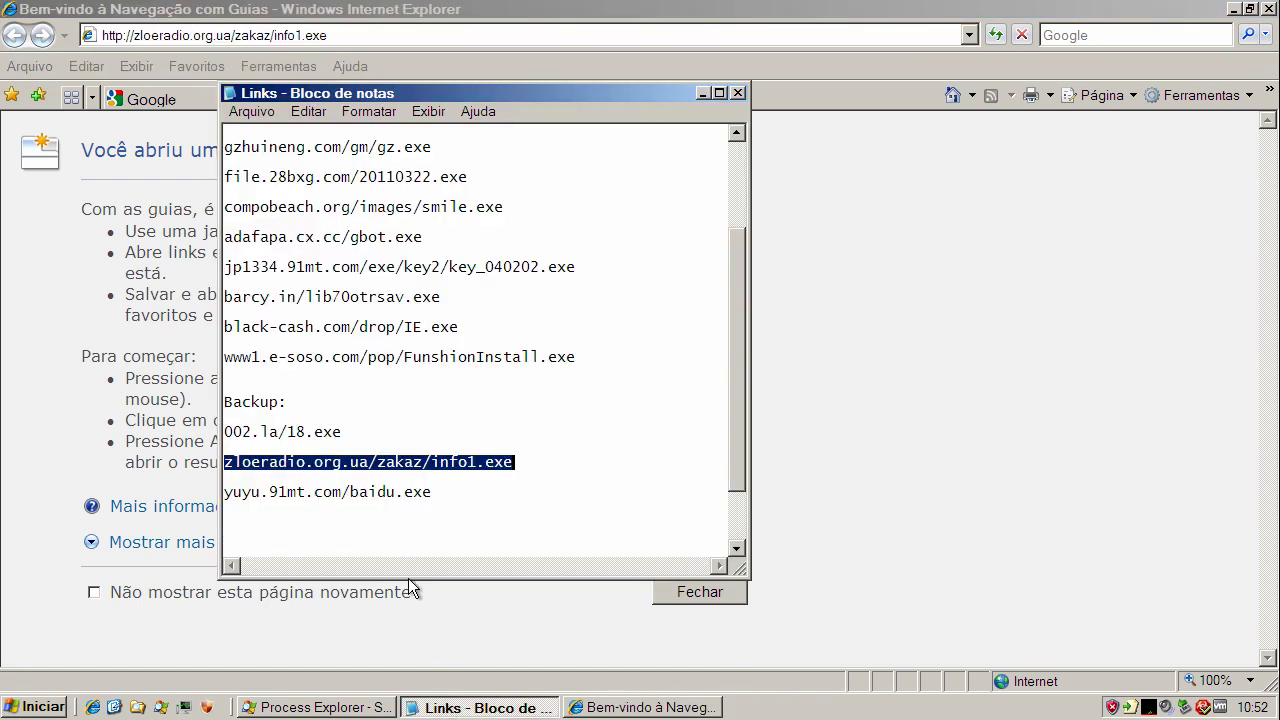
double_click(369, 496)
right_click(372, 500)
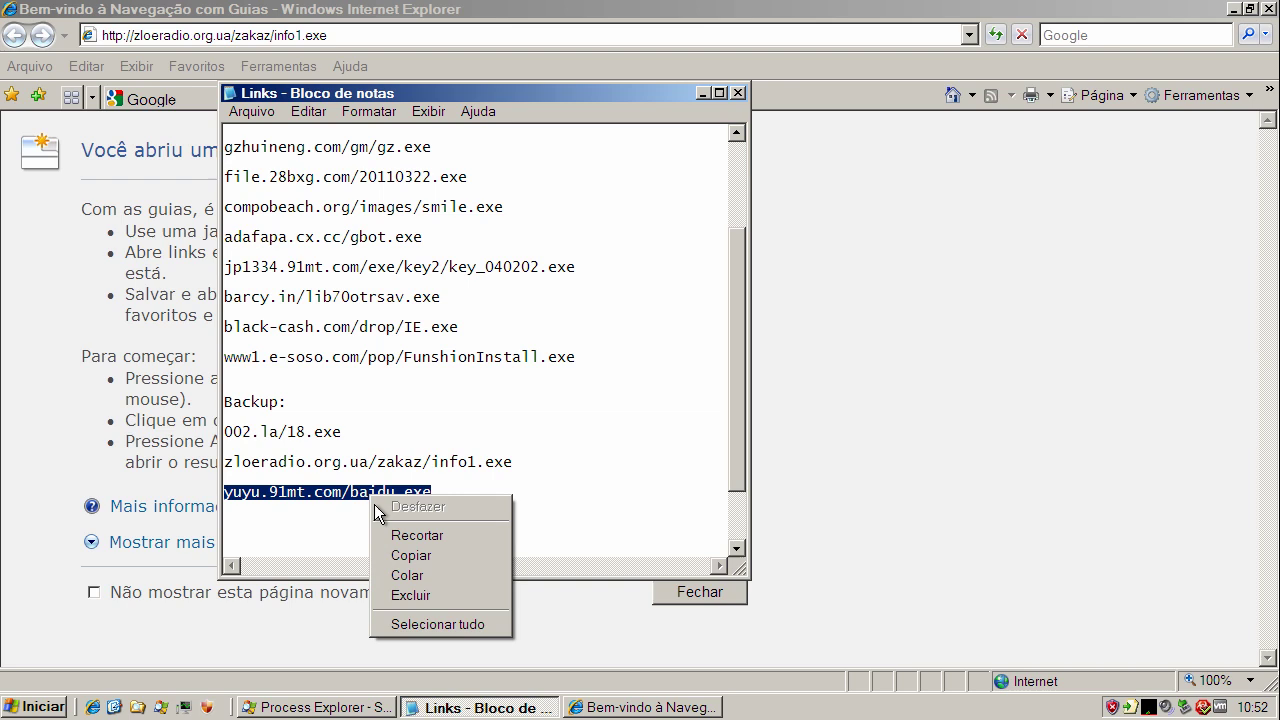
left_click(407, 555)
left_click(738, 93)
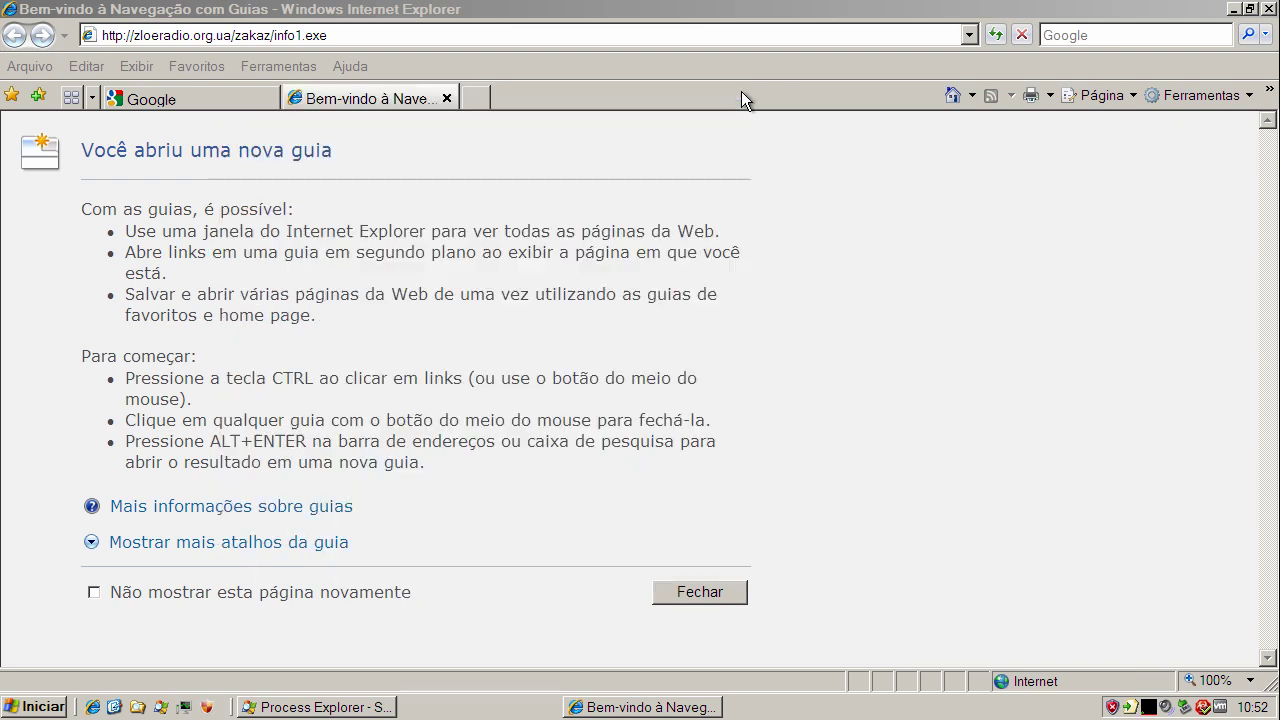
- Load yuyu.91mt.com/baidu.exe in the browser and delete the infected file in the ArcaVir virus alert
left_click(410, 35)
left_click_drag(410, 35, 12, 50)
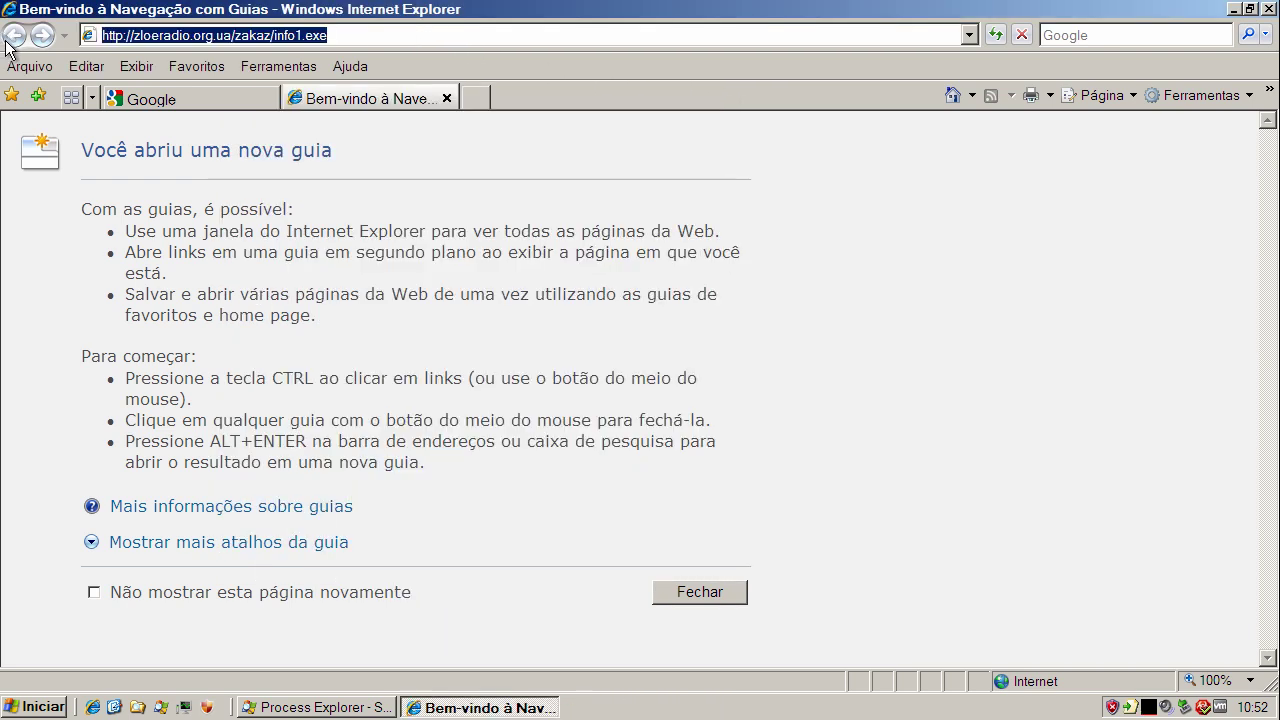
key("ctrl+v")
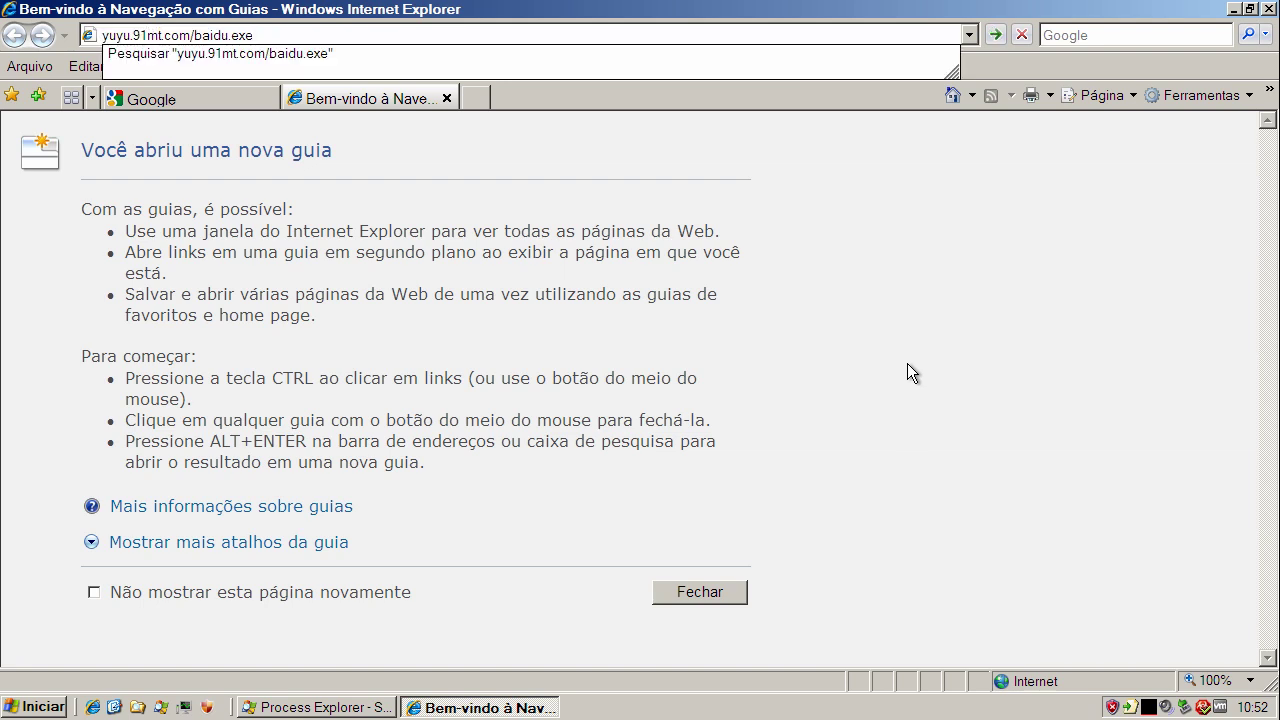
key("Return")
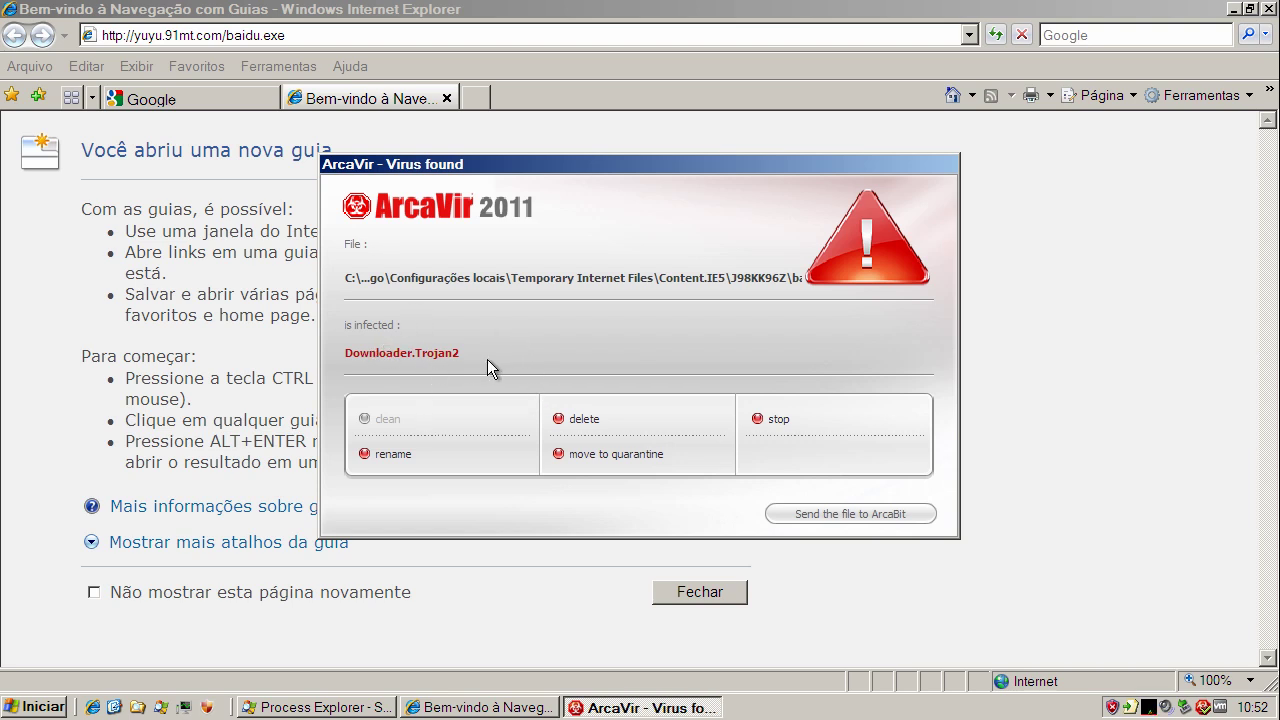
left_click(589, 419)
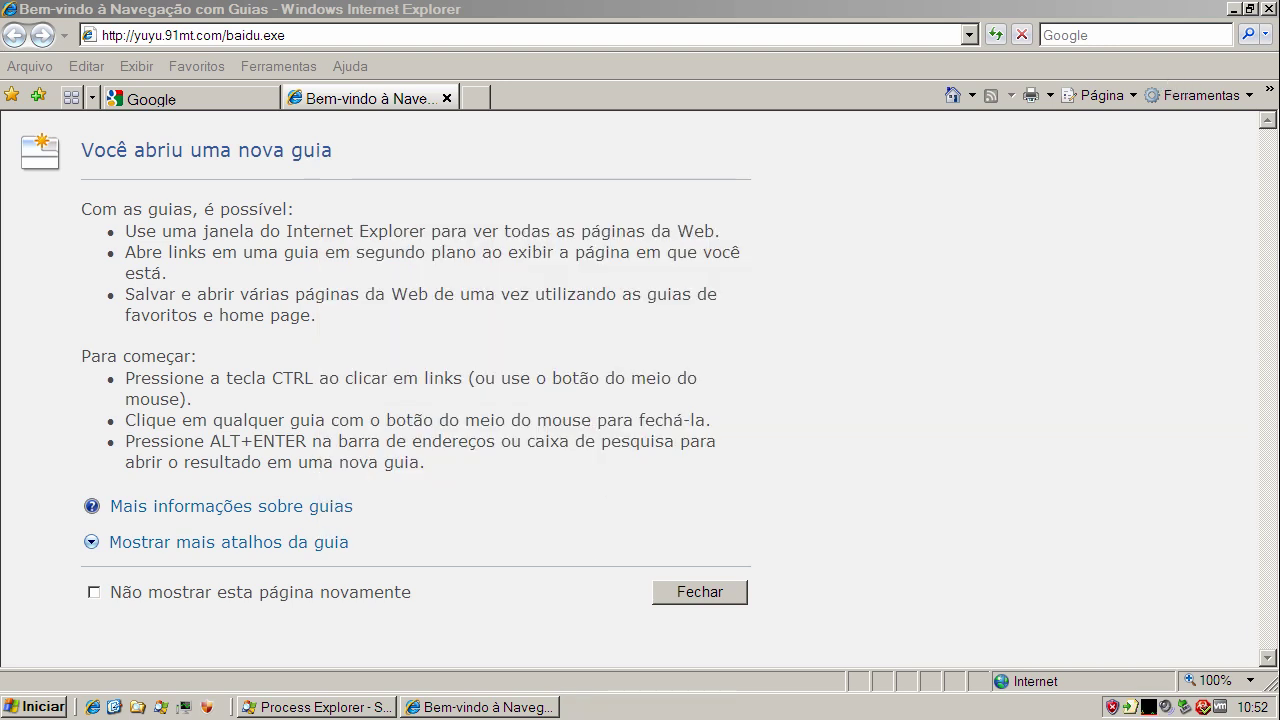
- Close the browser with all its tabs and run baidu.exe from its download security warning
left_click(1270, 9)
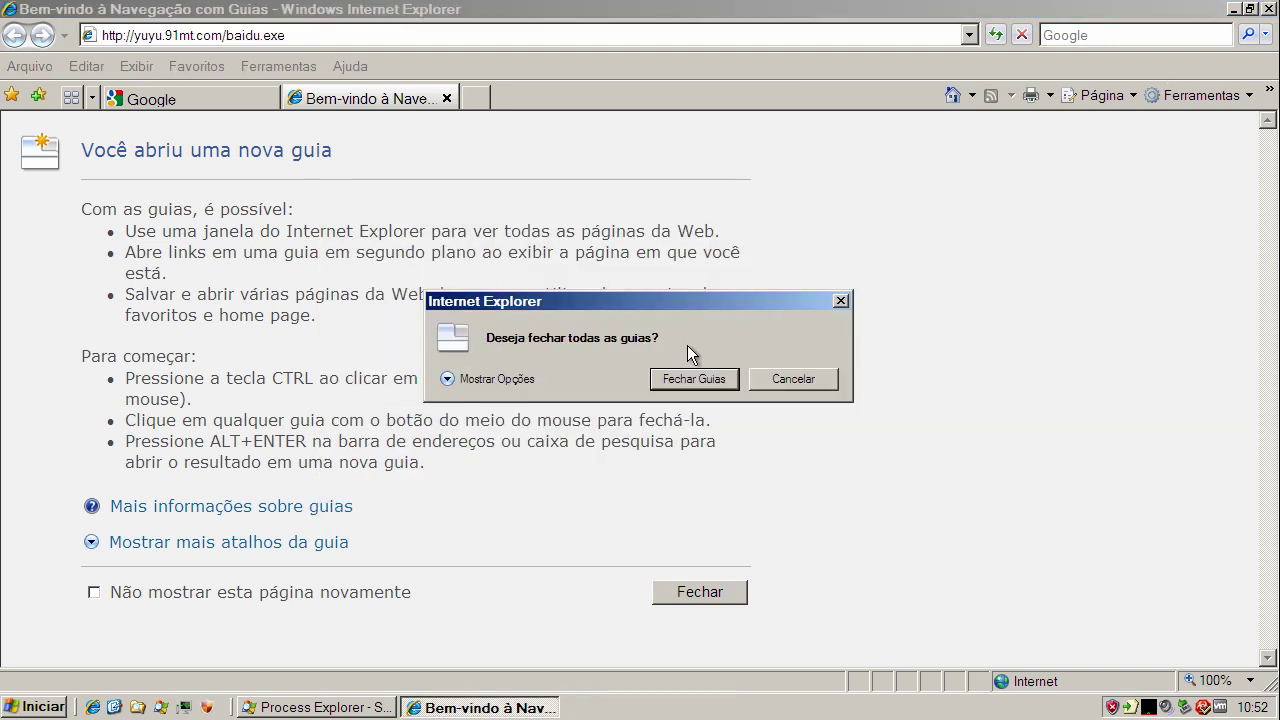
left_click(690, 378)
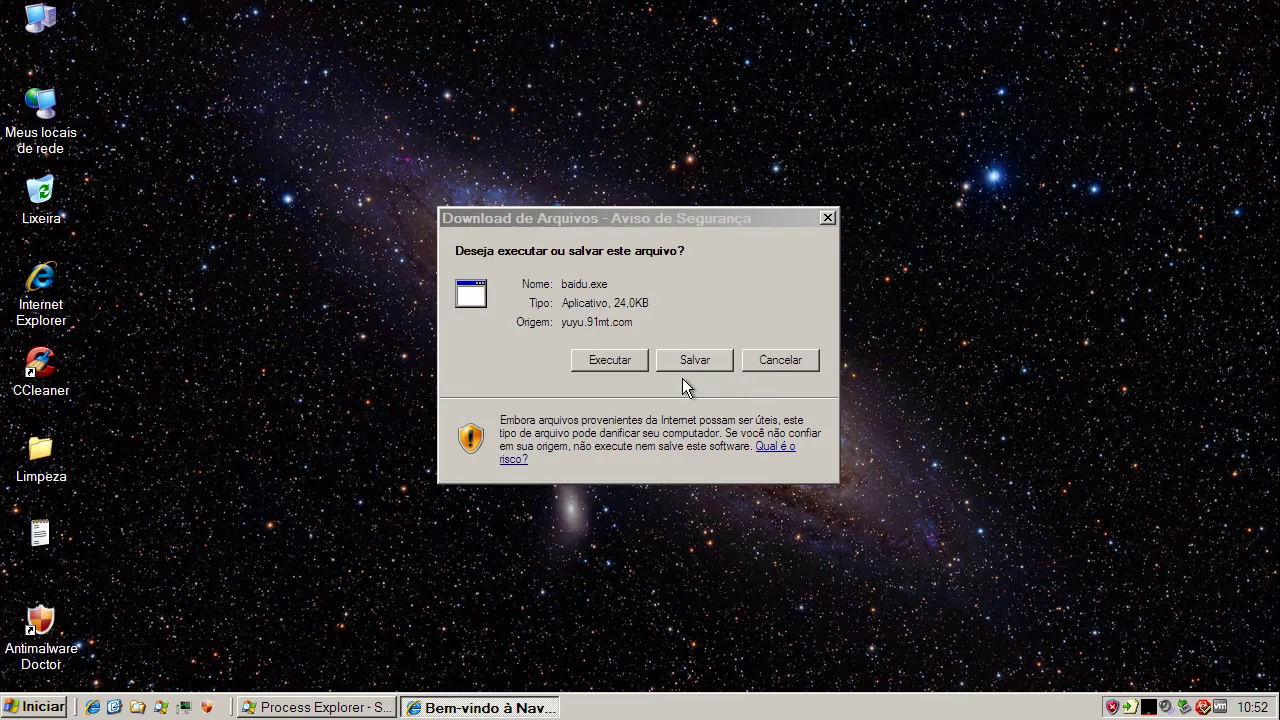
left_click(631, 361)
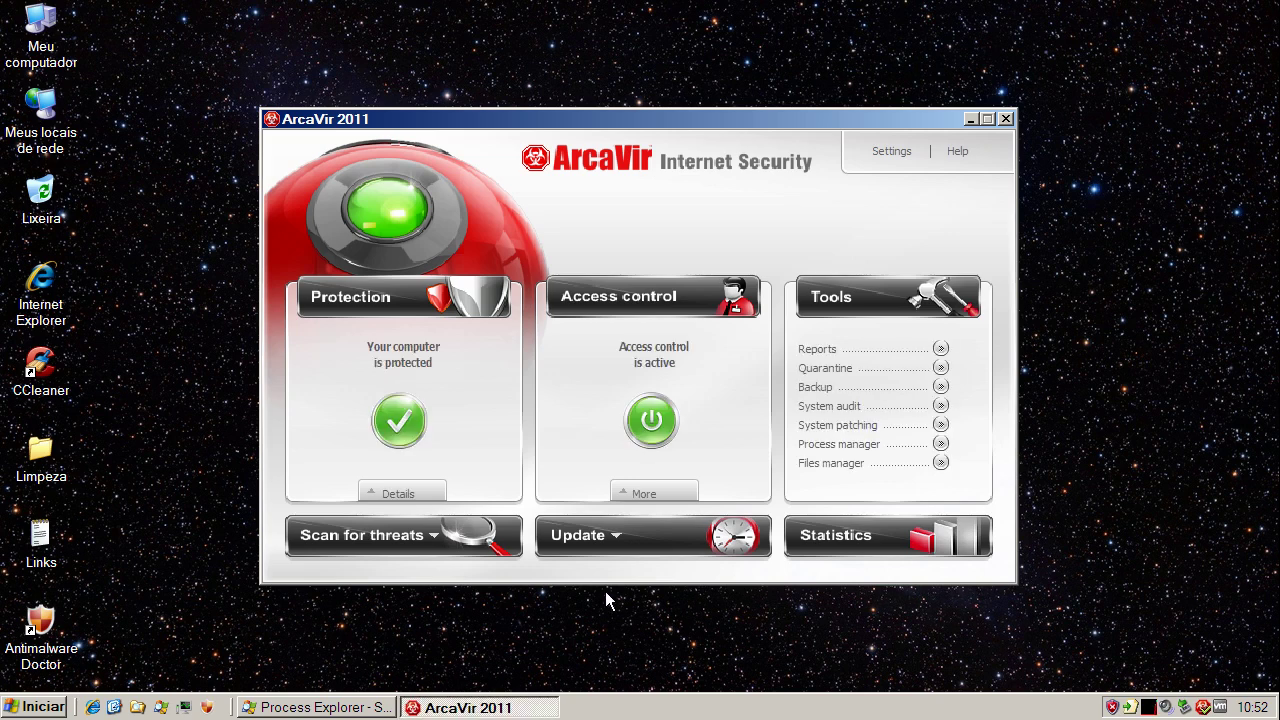
left_click(433, 537)
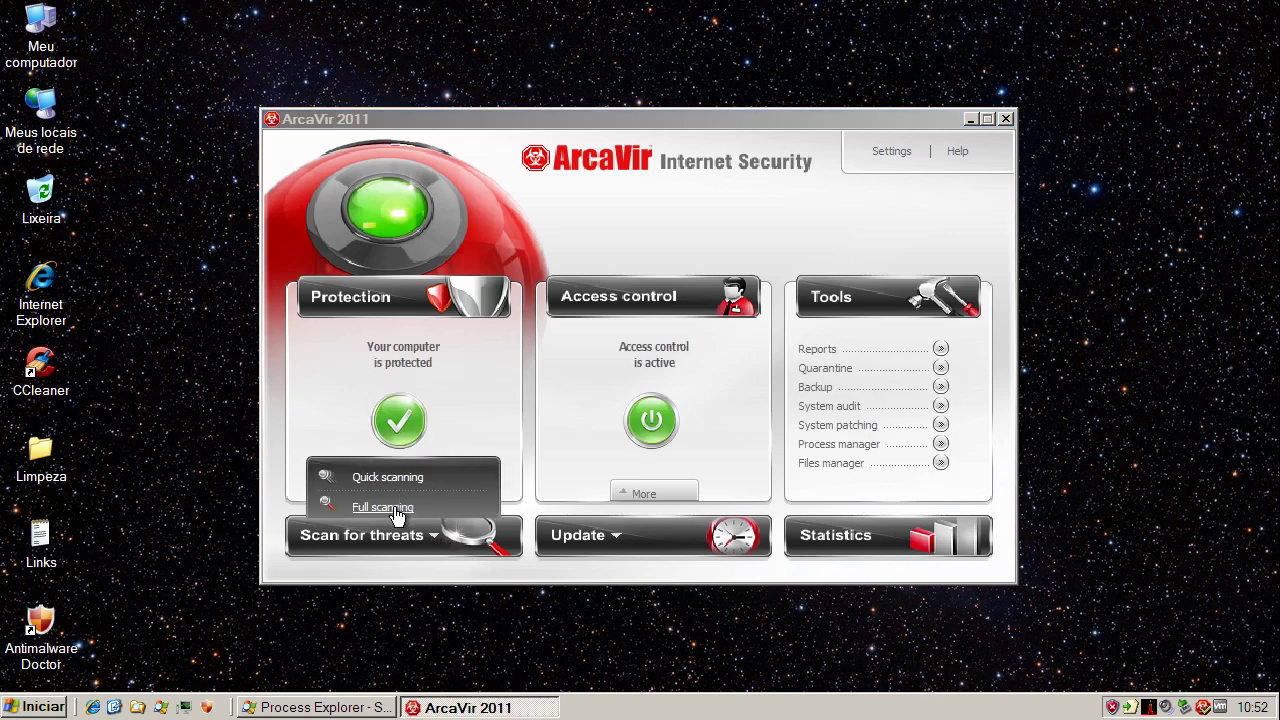
left_click(394, 508)
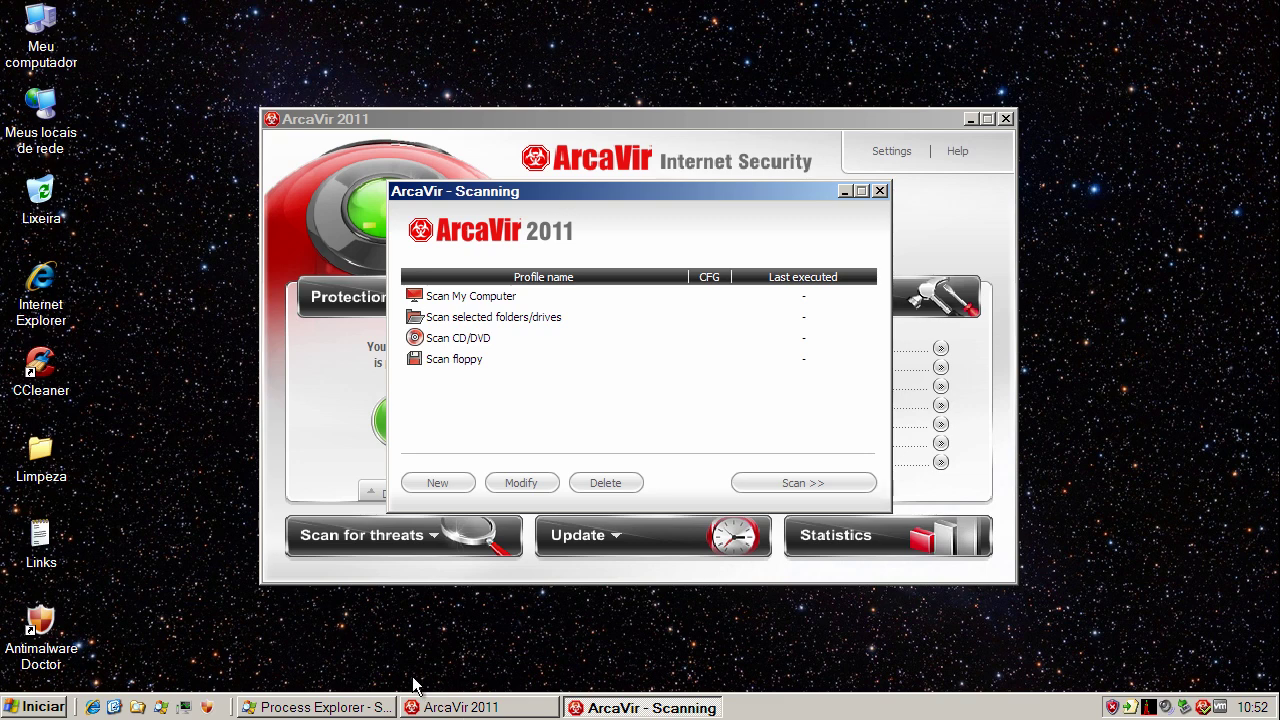
left_click(790, 485)
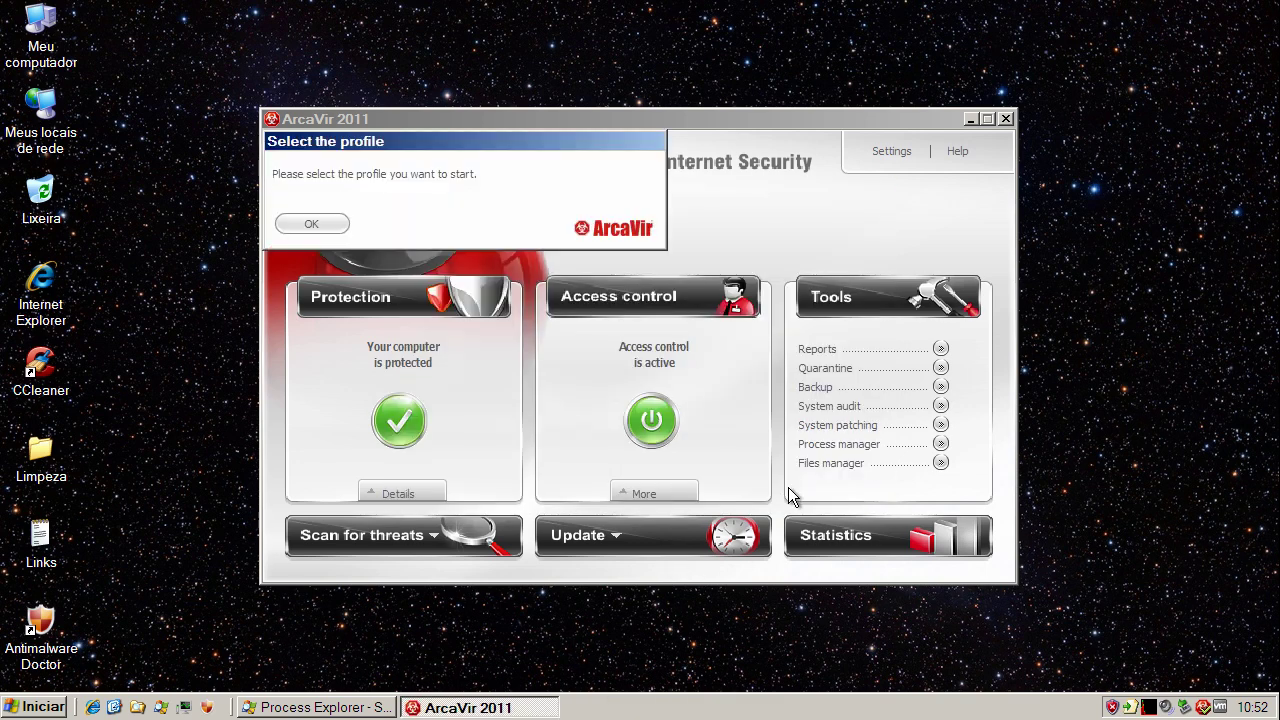
left_click(292, 225)
- Start an ArcaVir full scan with the Scan My Computer profile
left_click(445, 545)
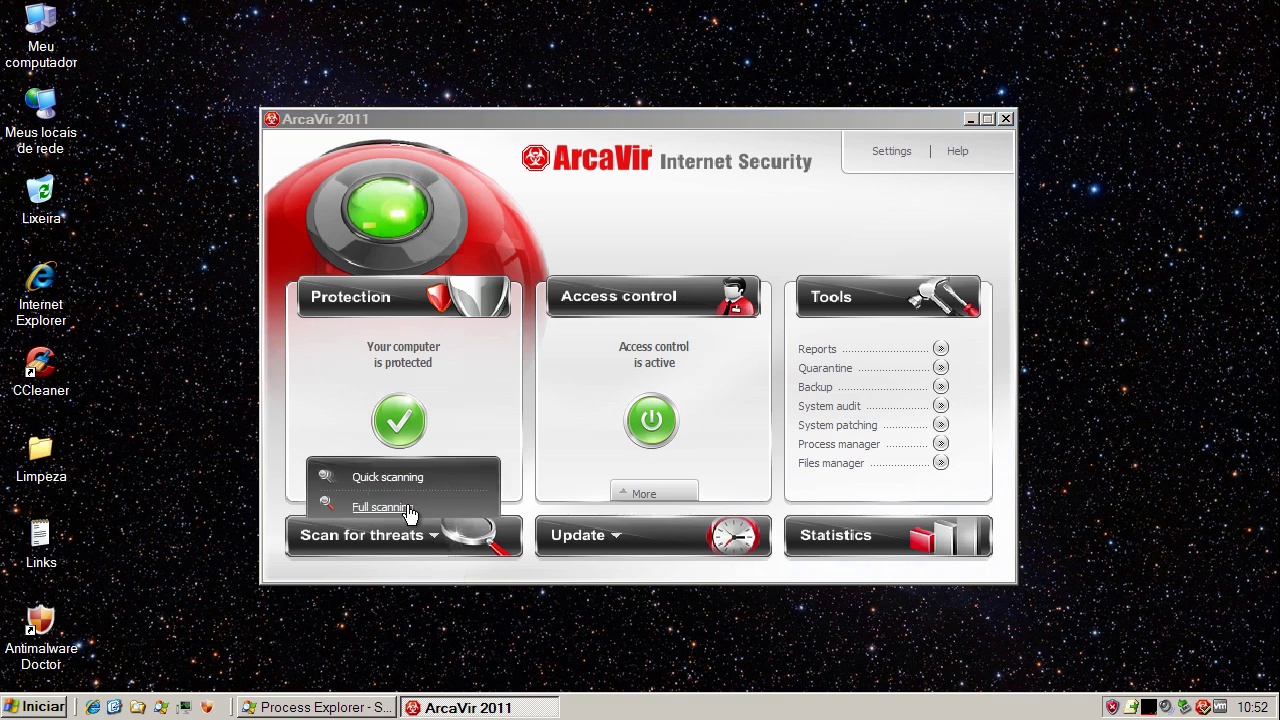
left_click(407, 506)
left_click(470, 297)
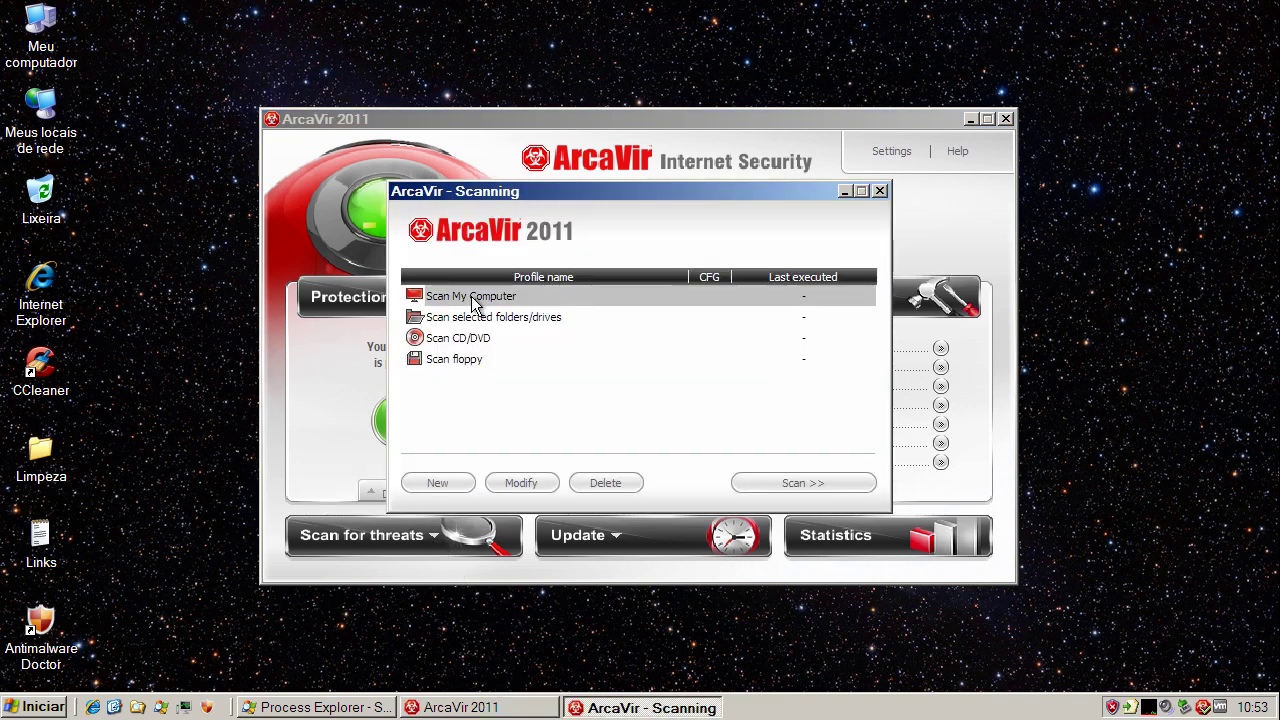
left_click(788, 483)
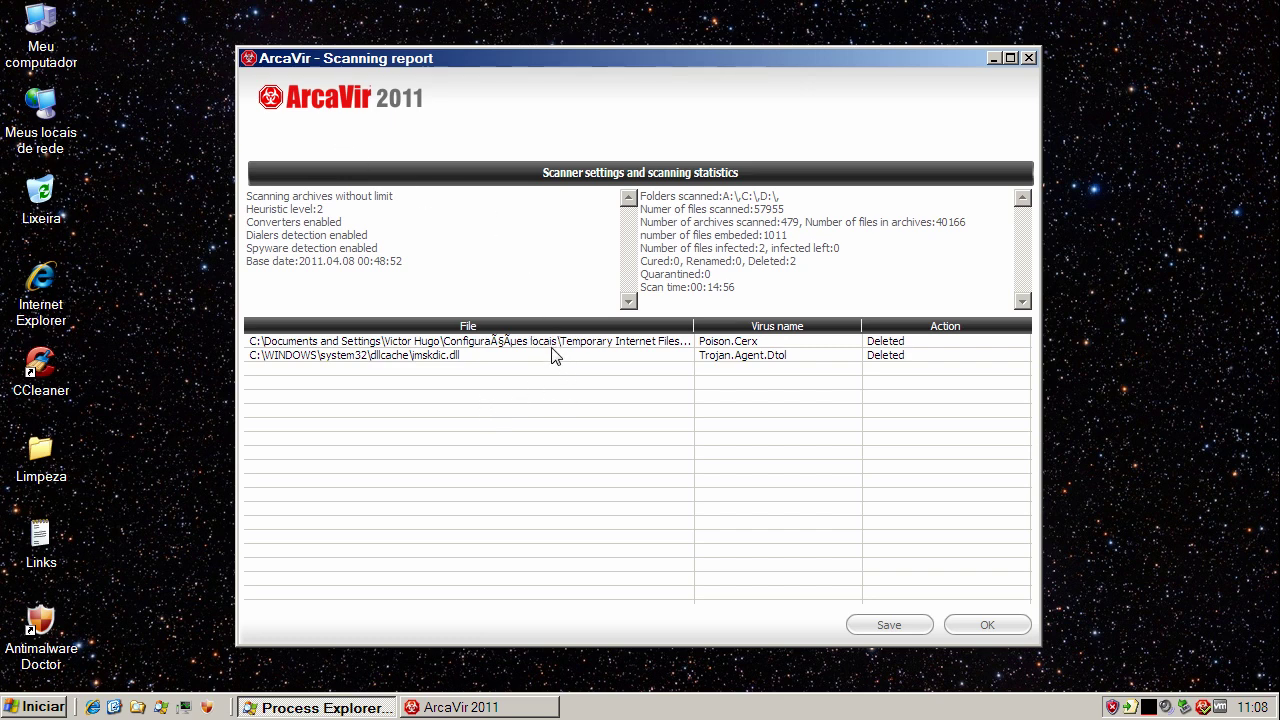
- Review the infected files listed in the ArcaVir scanning report, and close the report and the ArcaVir window
left_click(449, 355)
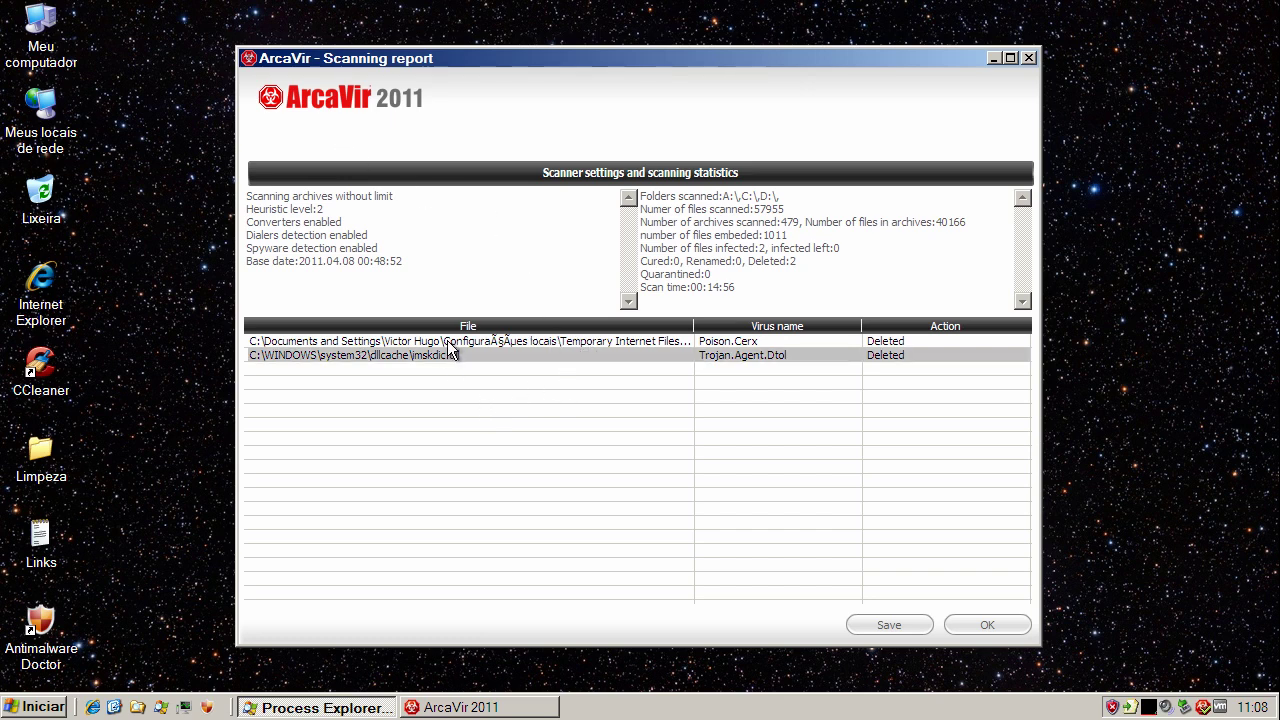
left_click(447, 340)
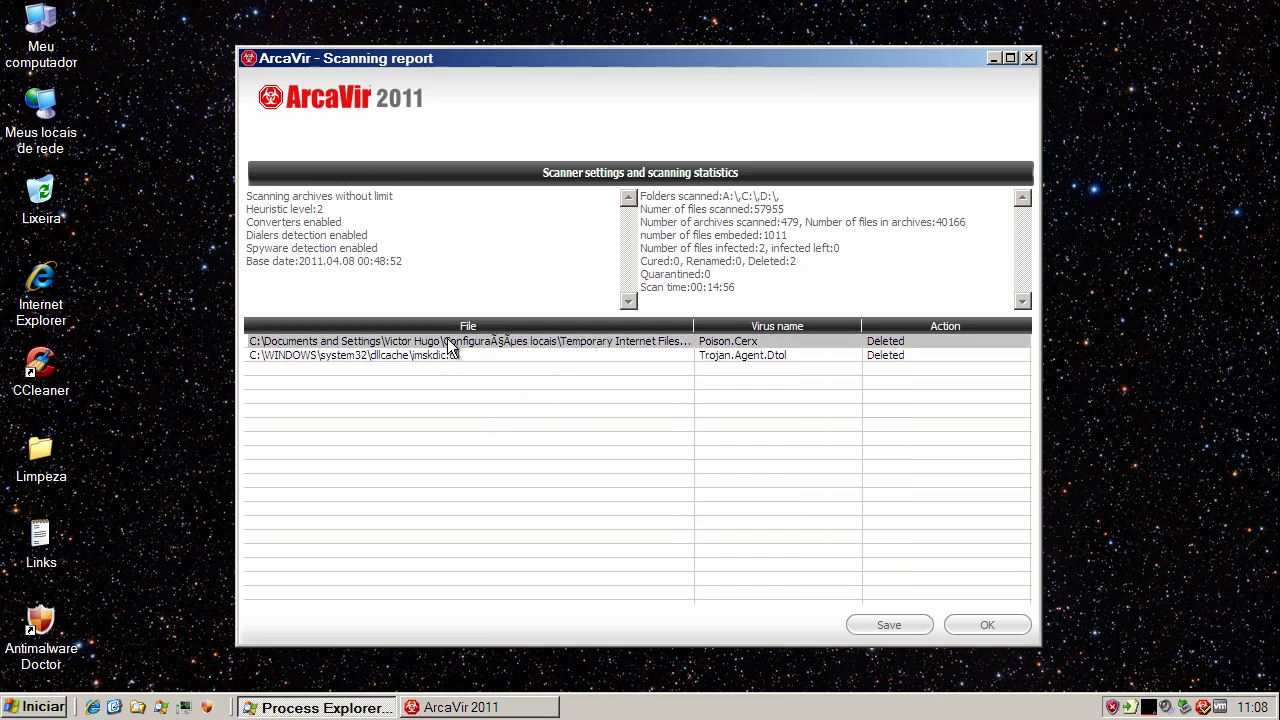
left_click(729, 357)
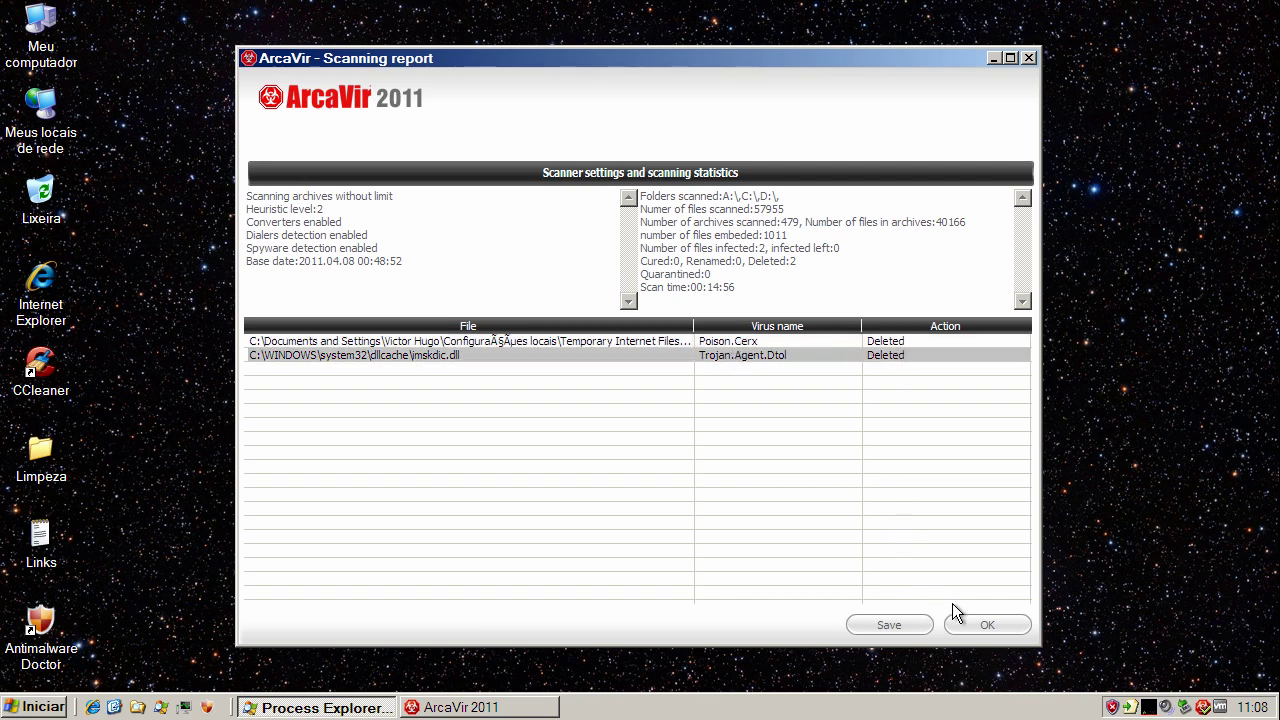
left_click(972, 622)
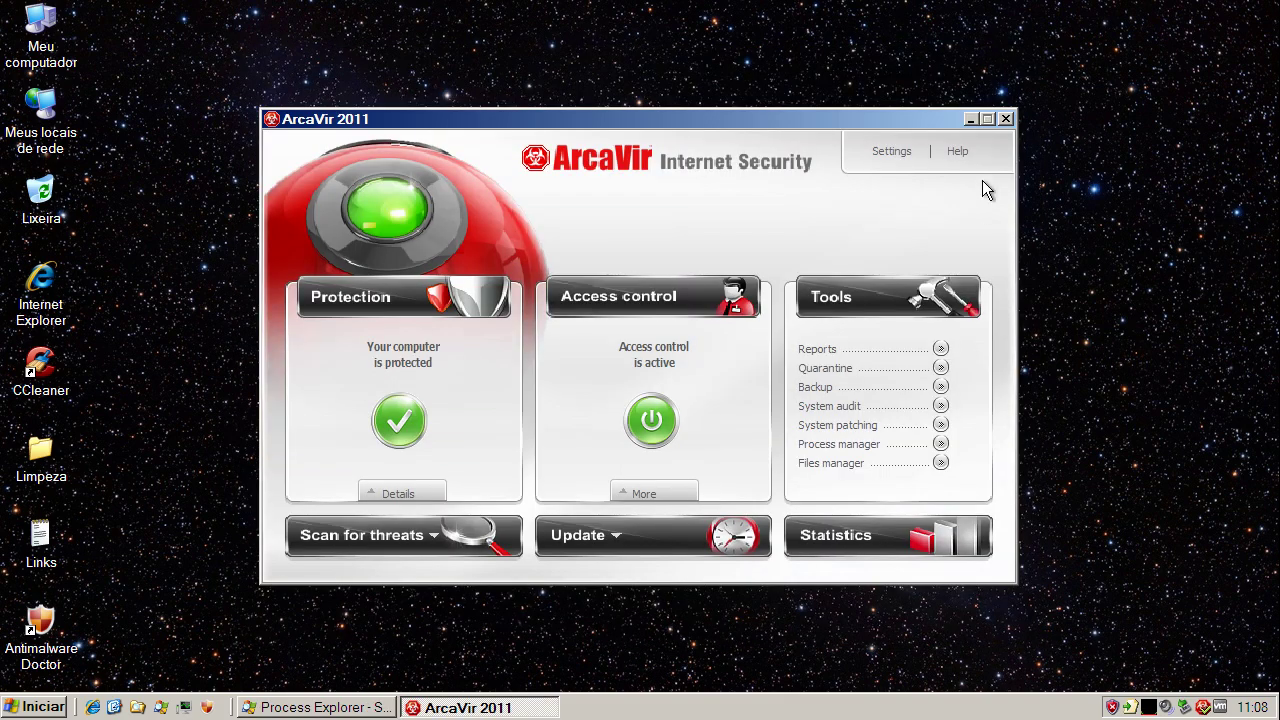
left_click(1005, 120)
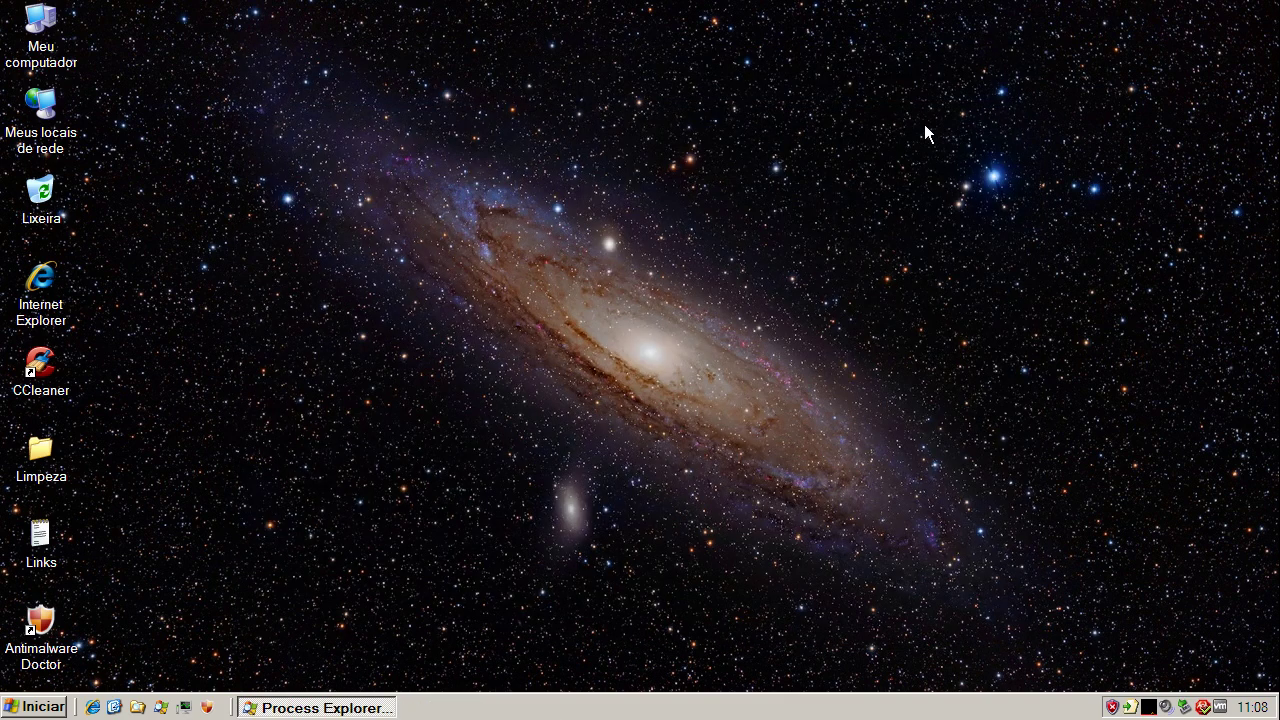
- Run a CCleaner cleanup with the current Windows cleaning options and close the program
double_click(58, 376)
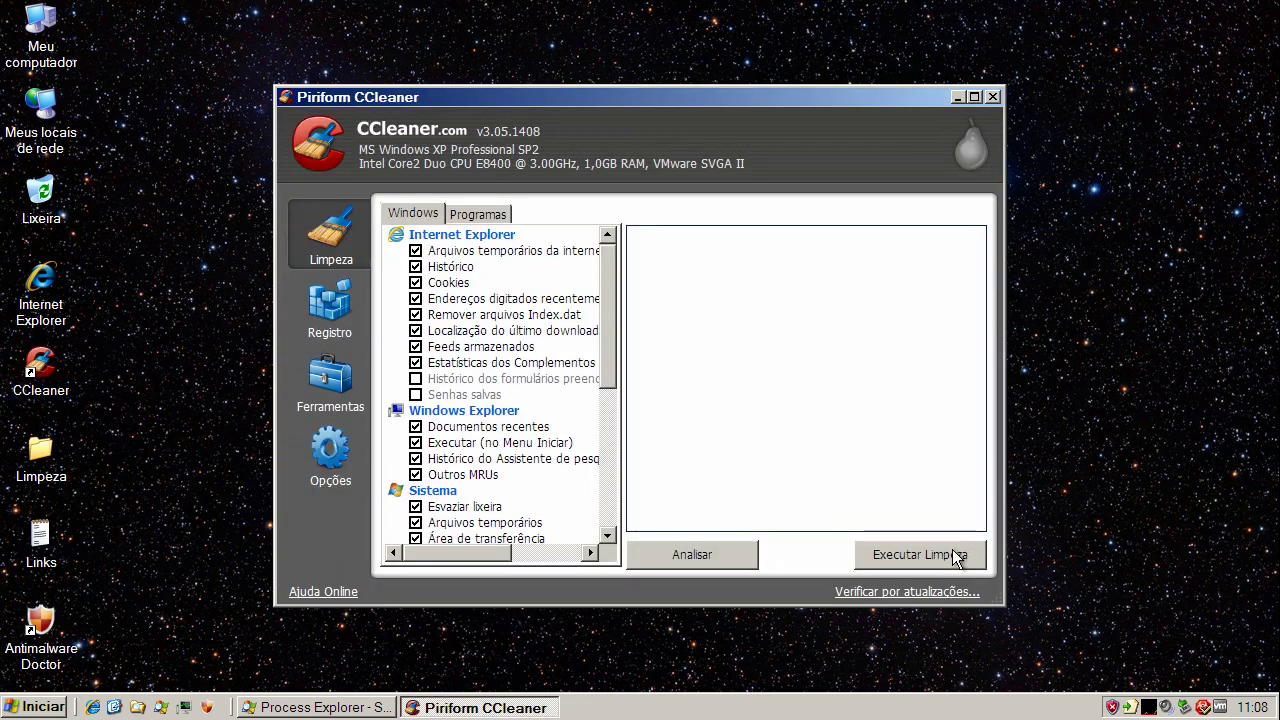
left_click(950, 554)
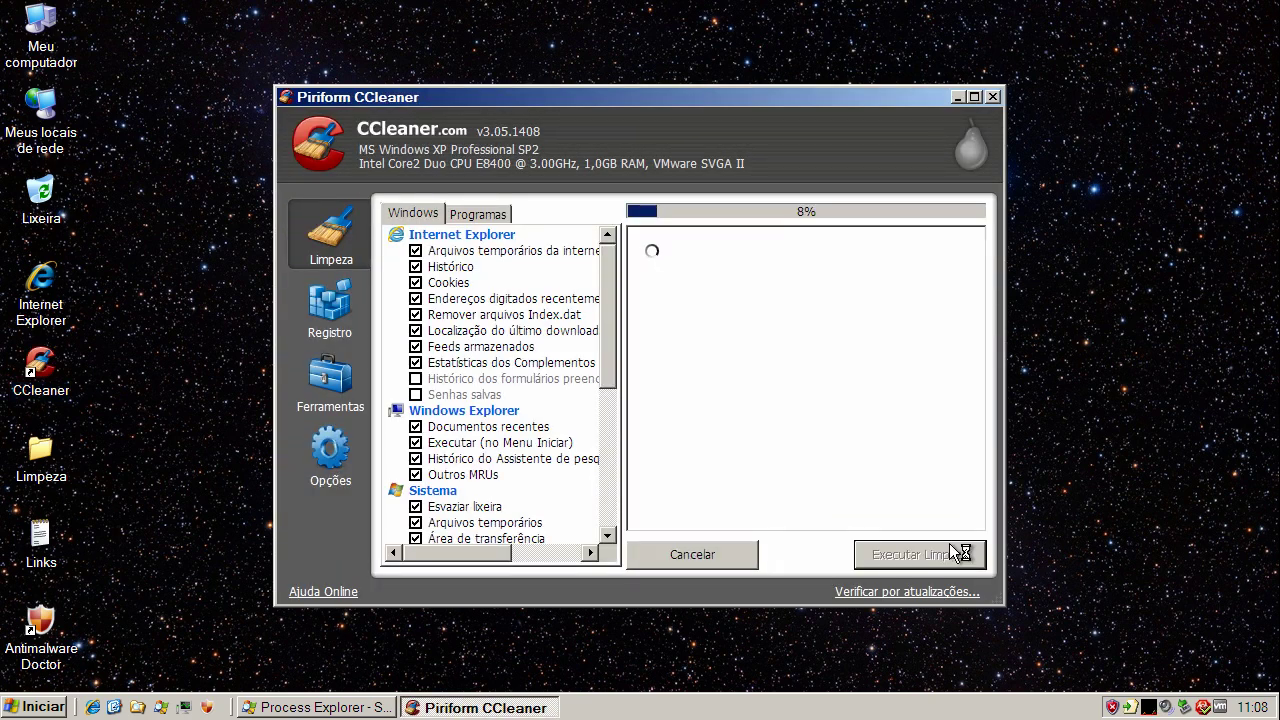
left_click(955, 555)
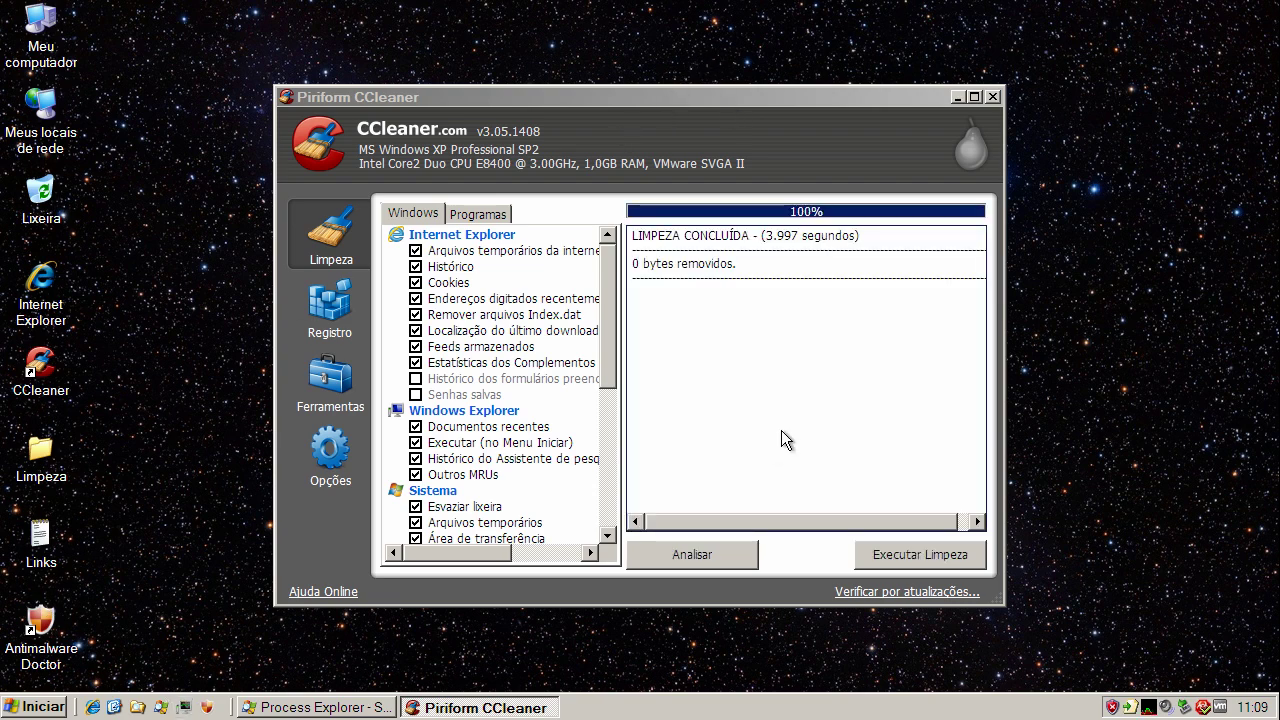
left_click(993, 97)
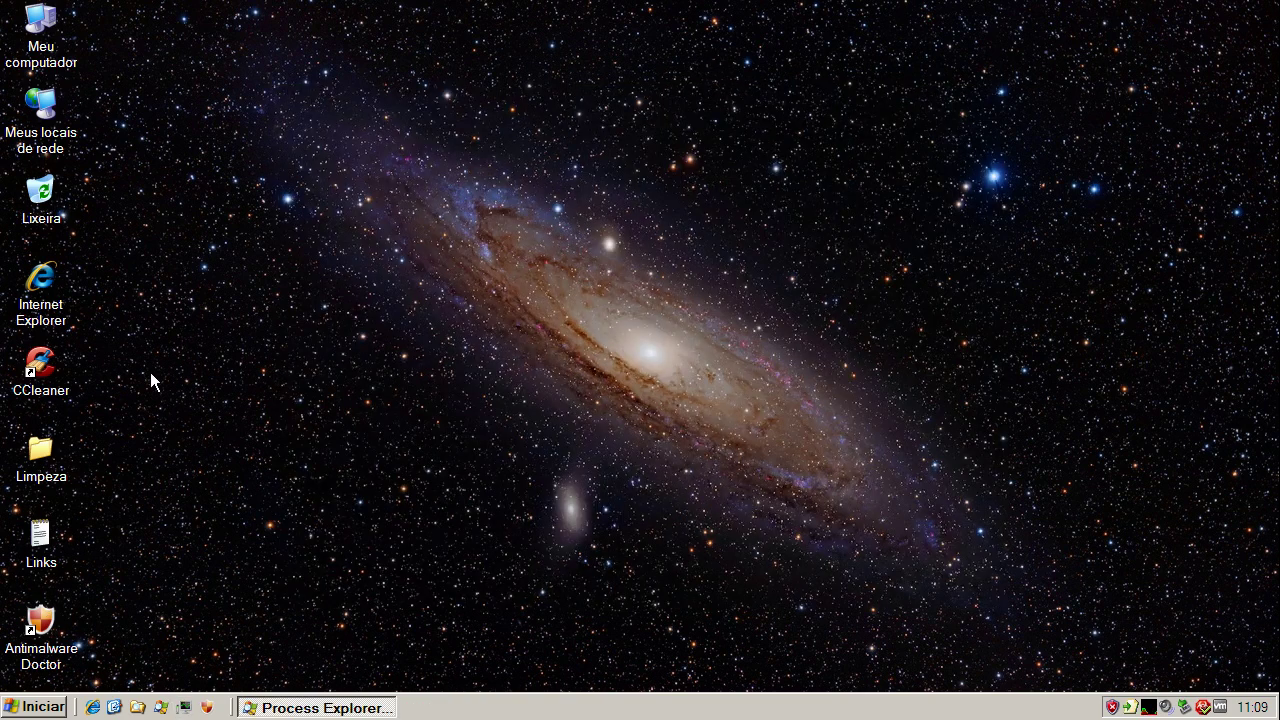
- Launch CCE from the x32 folder of cce_1.6.183539.73_x32 inside the desktop's Limpeza folder, and close the folder window
double_click(27, 455)
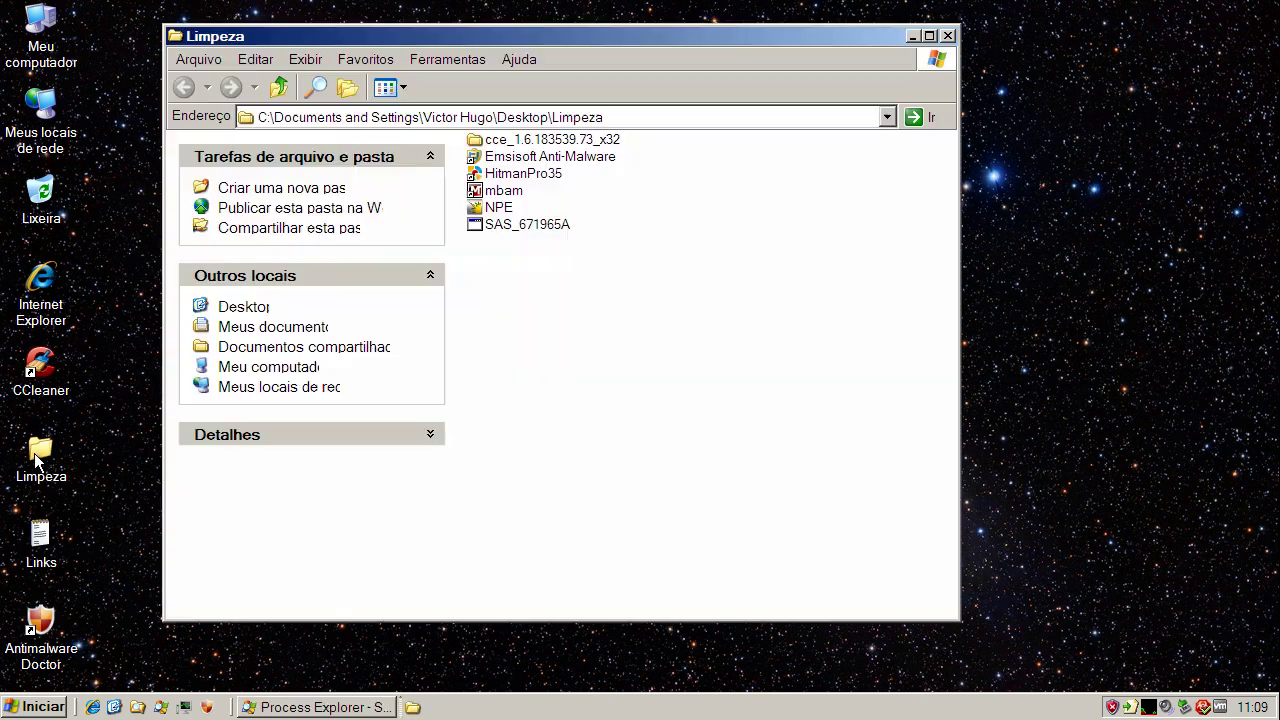
double_click(486, 140)
double_click(490, 145)
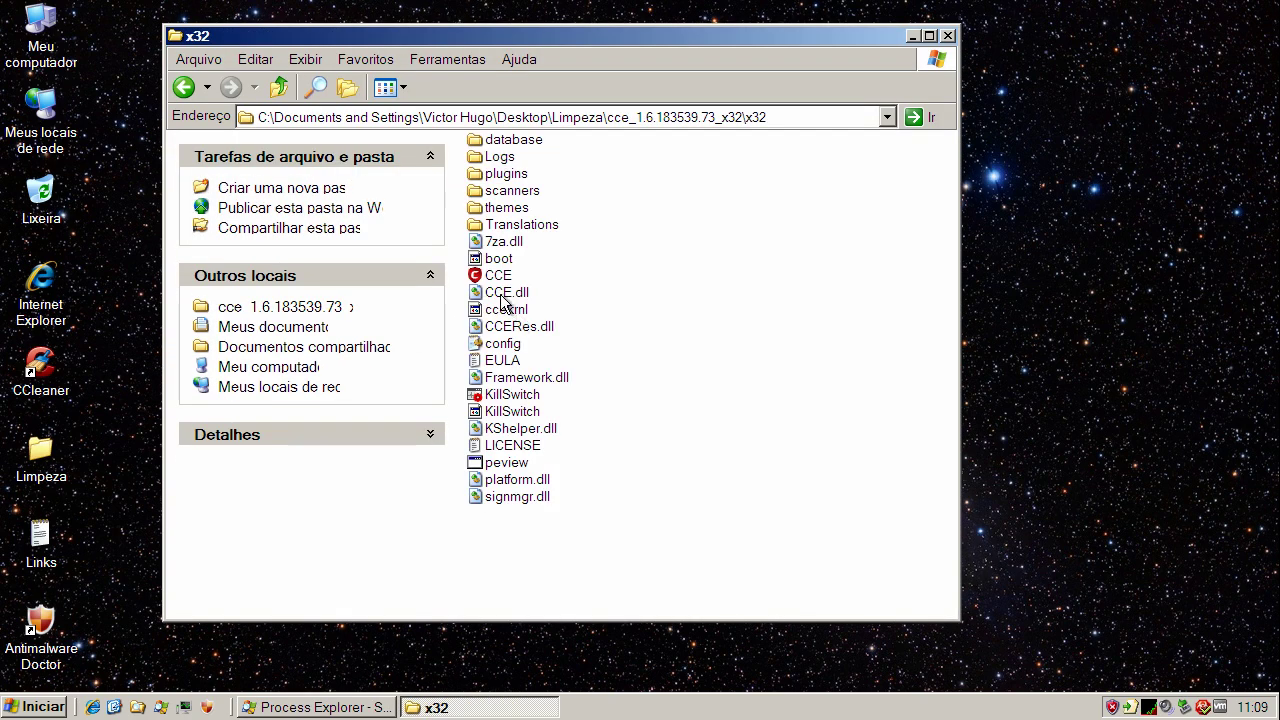
left_click(499, 277)
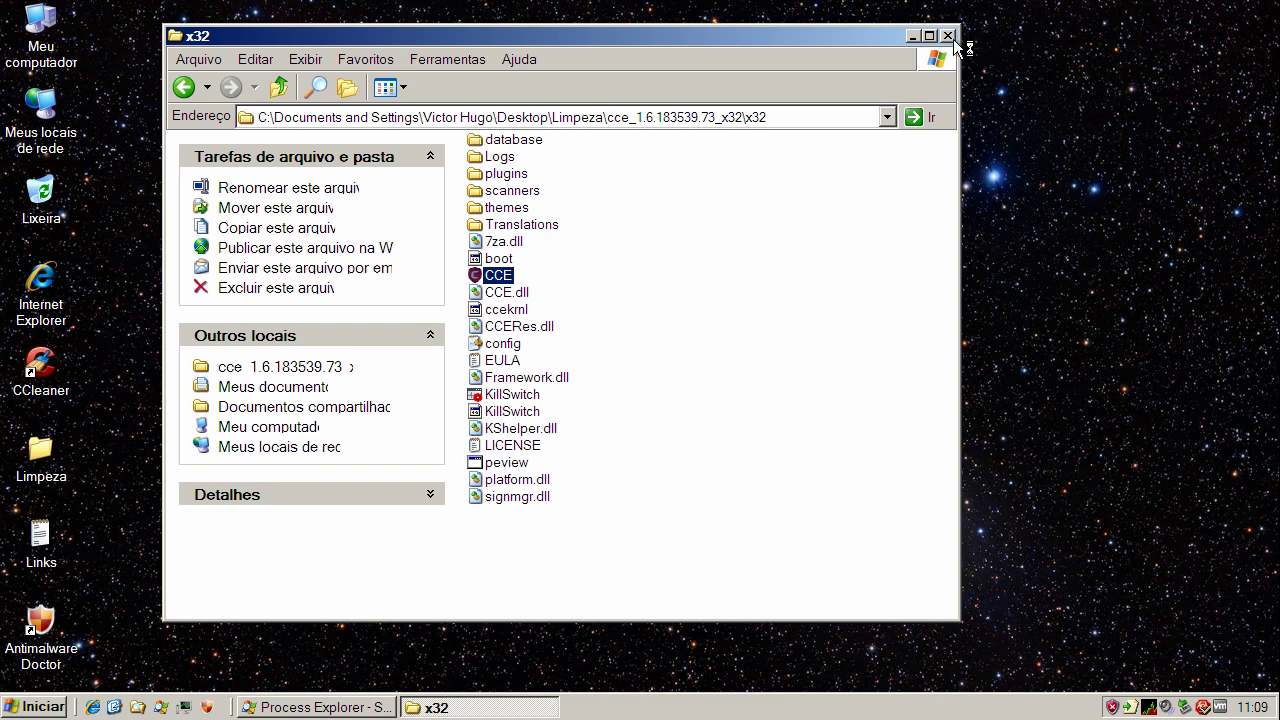
left_click(950, 37)
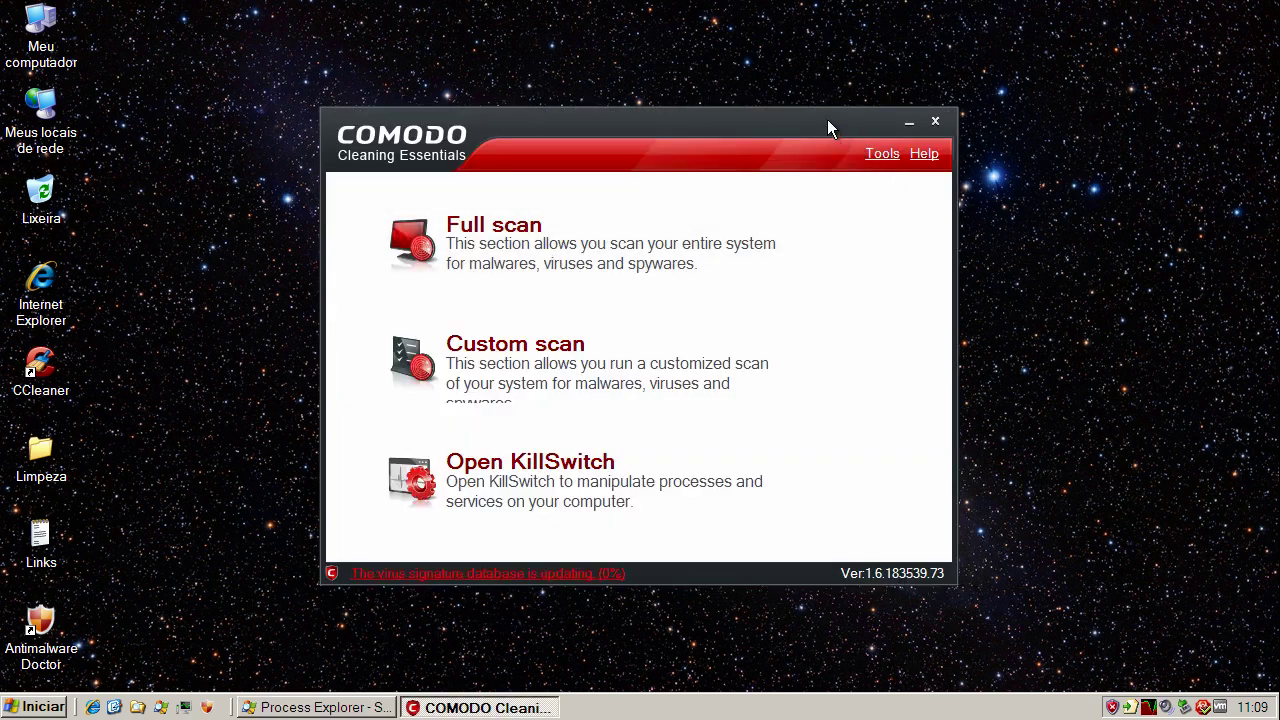
- Start a full scan in COMODO Cleaning Essentials and accept the computer restart for rootkit scanning
left_click_drag(827, 119, 895, 77)
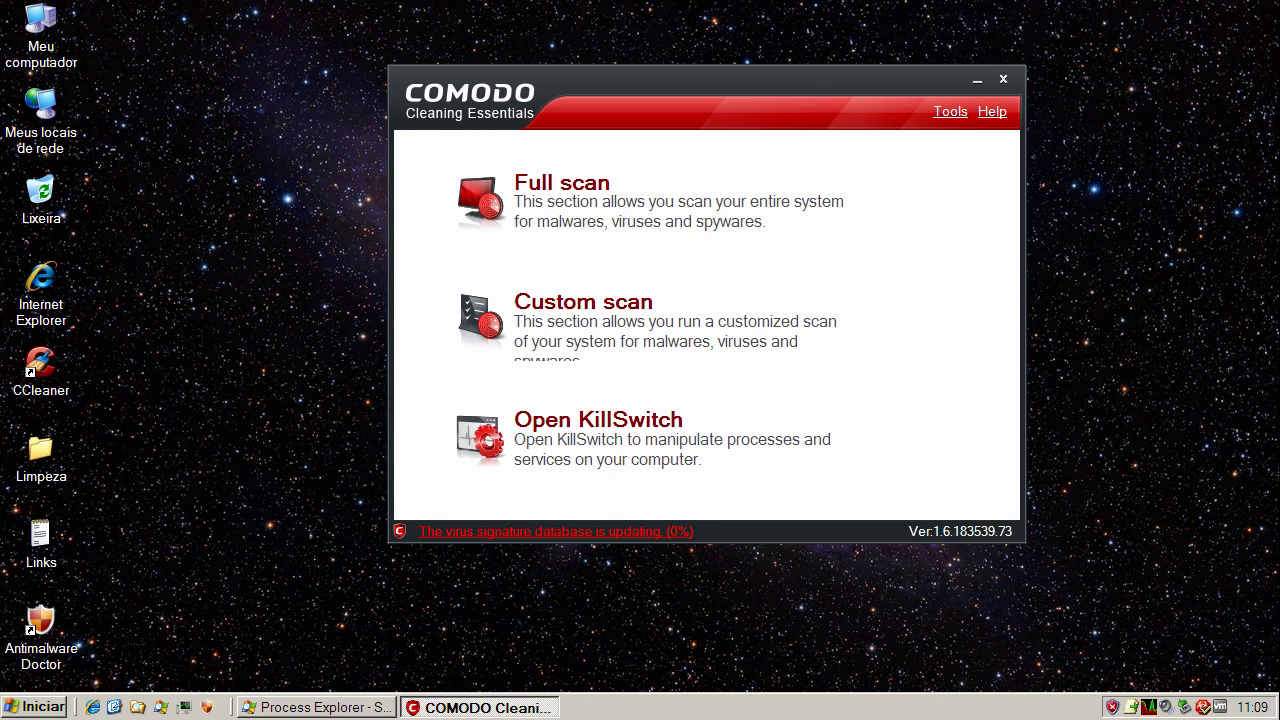
left_click(545, 195)
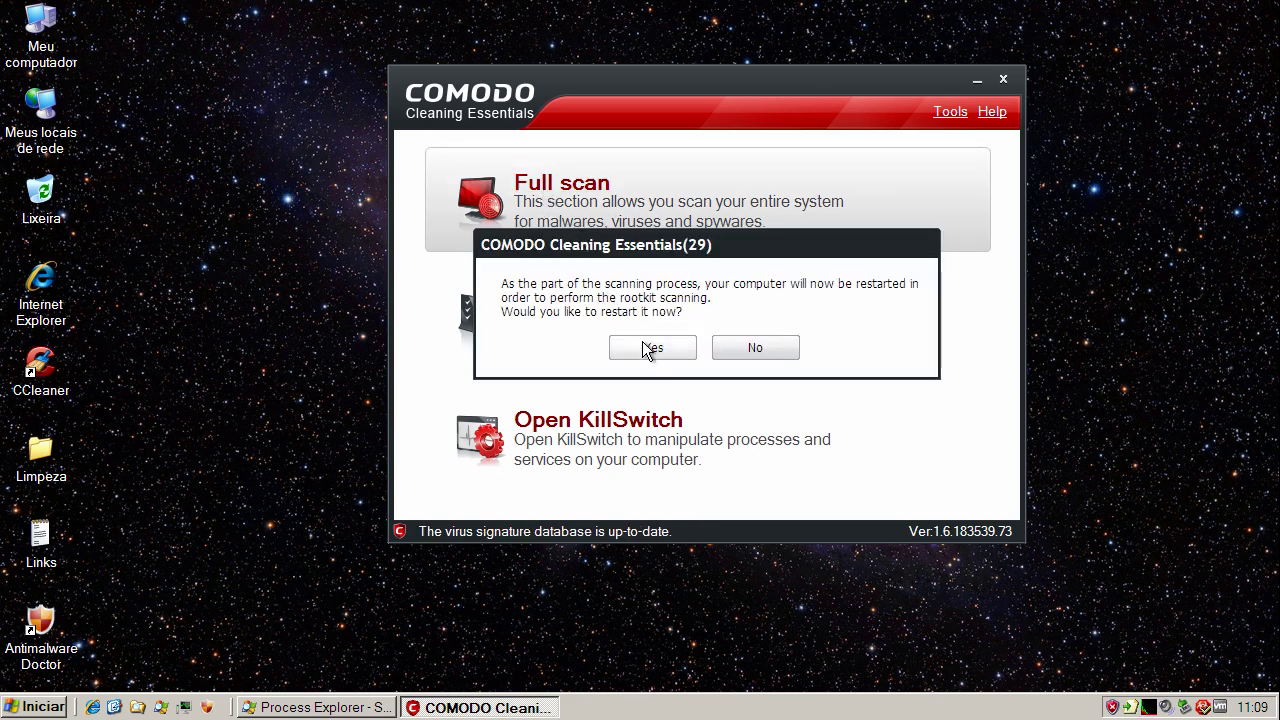
left_click(647, 348)
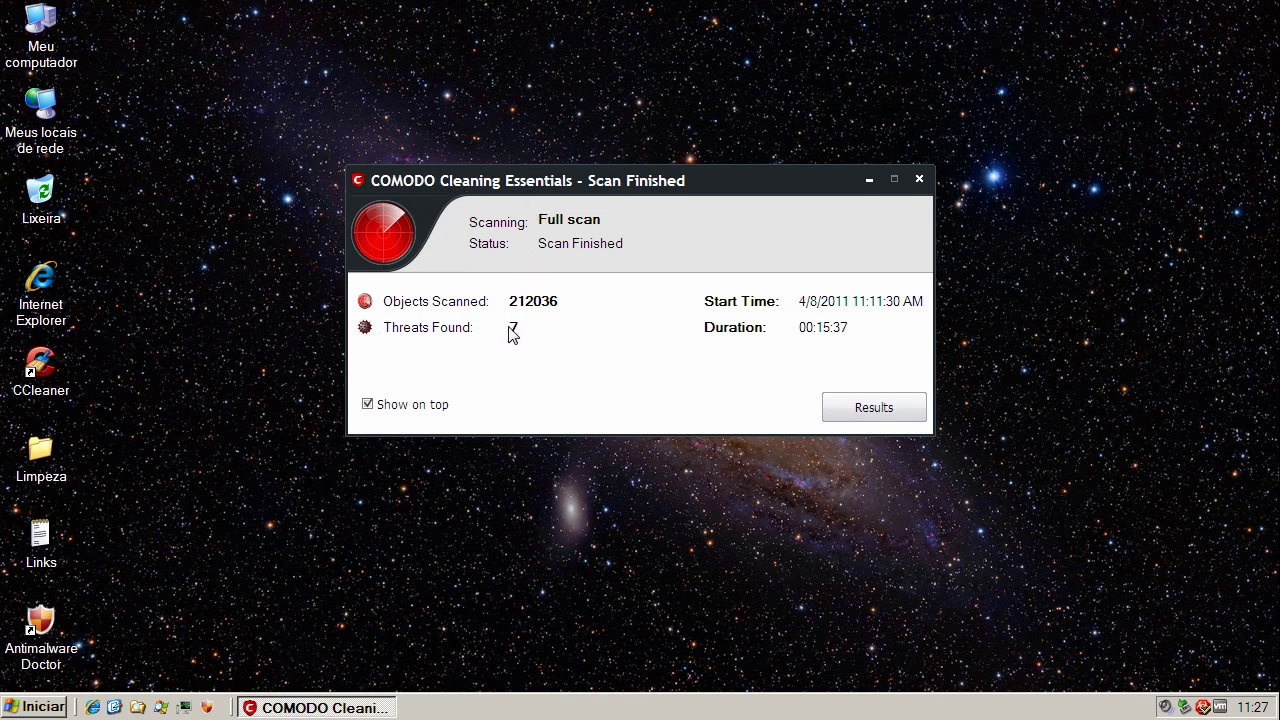
- Open the COMODO full scan results and examine each detected threat, from Rootkit.HiddenDir@0 down to Heur.Suspicious@186114957
left_click(880, 416)
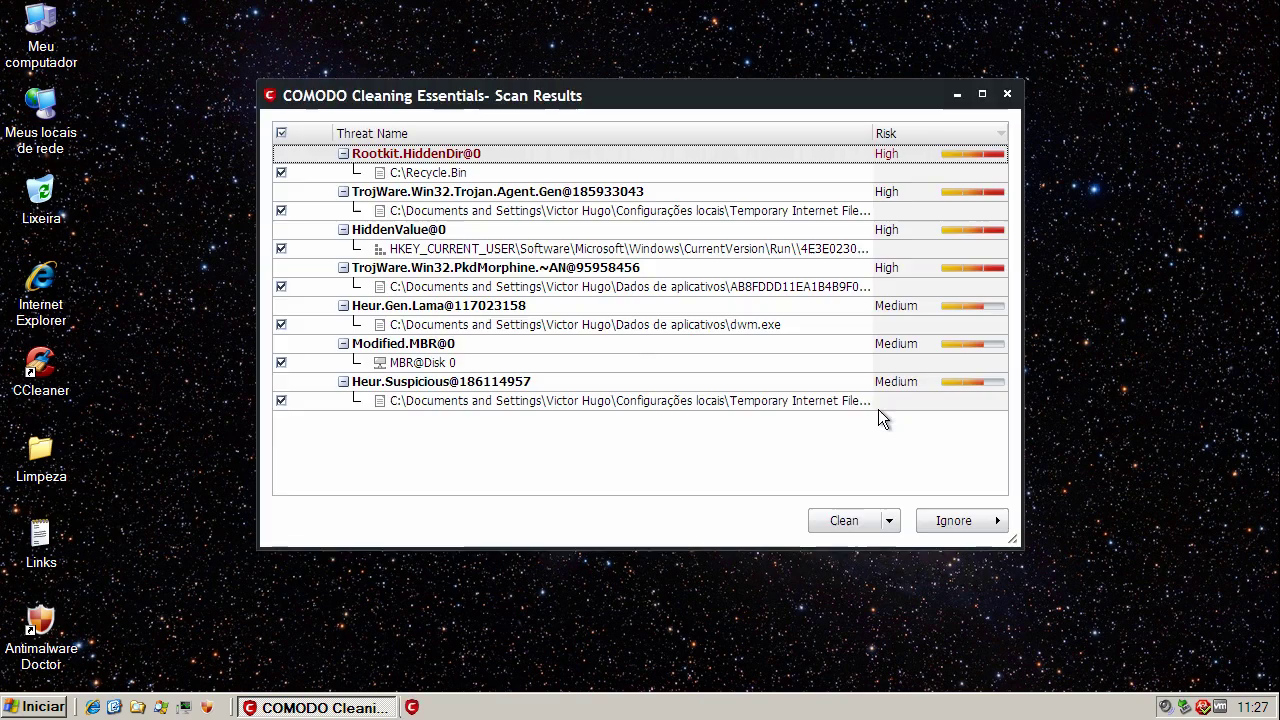
left_click(466, 159)
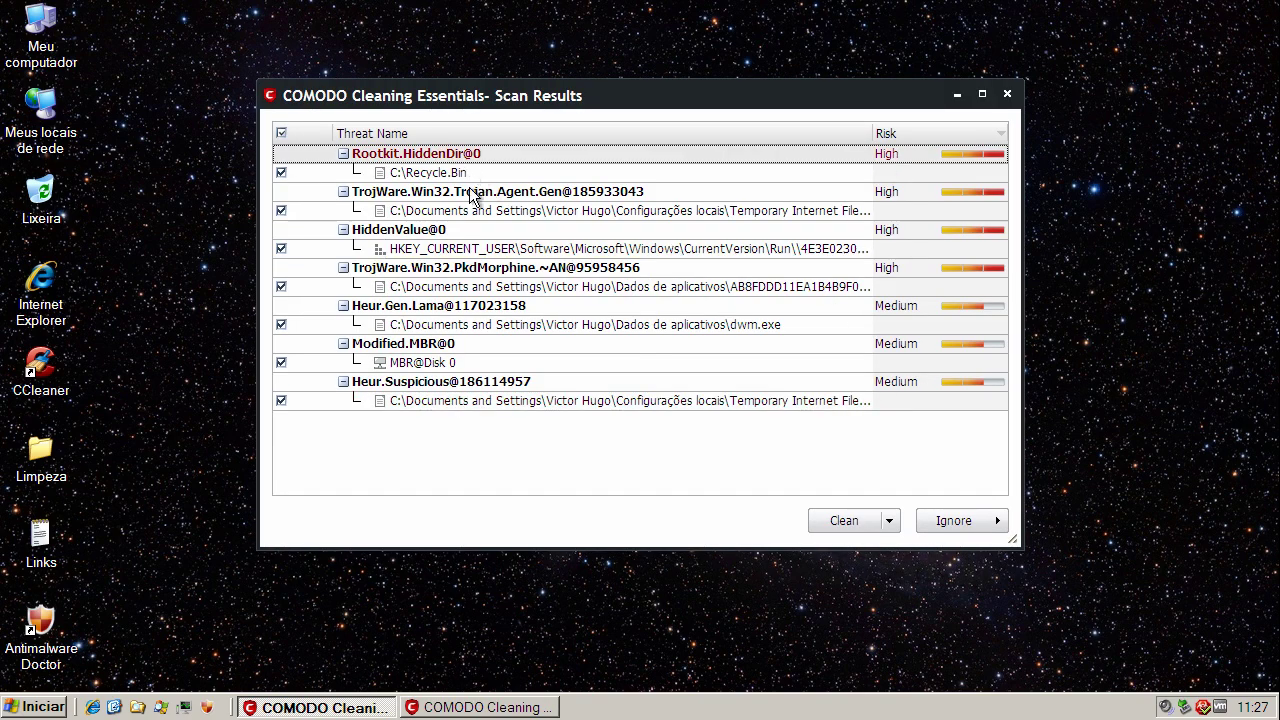
left_click(467, 210)
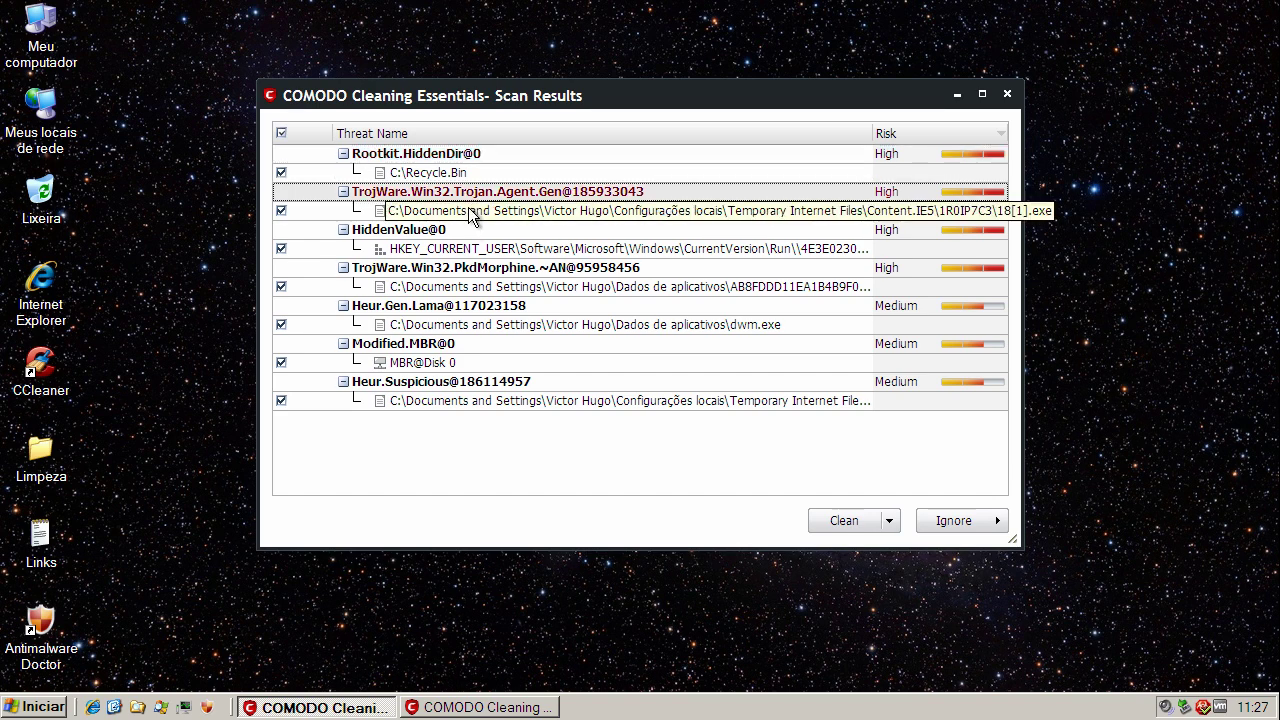
left_click(470, 245)
left_click(472, 248)
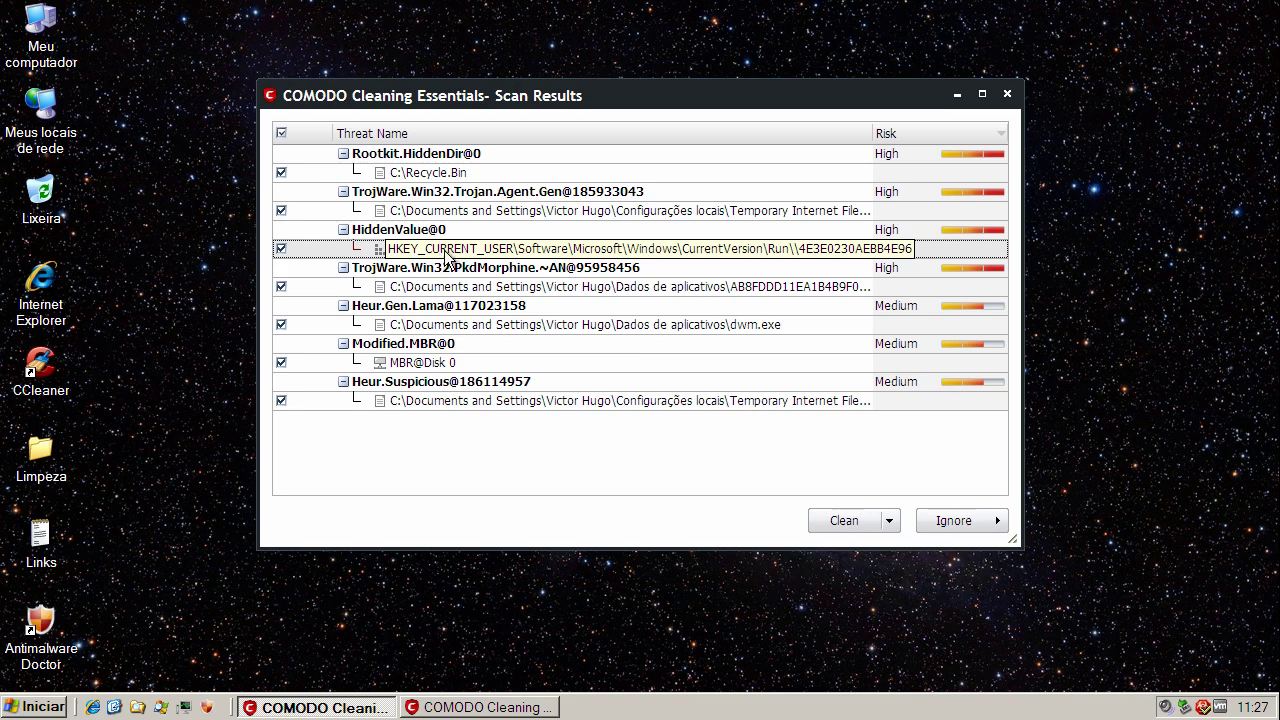
left_click(447, 270)
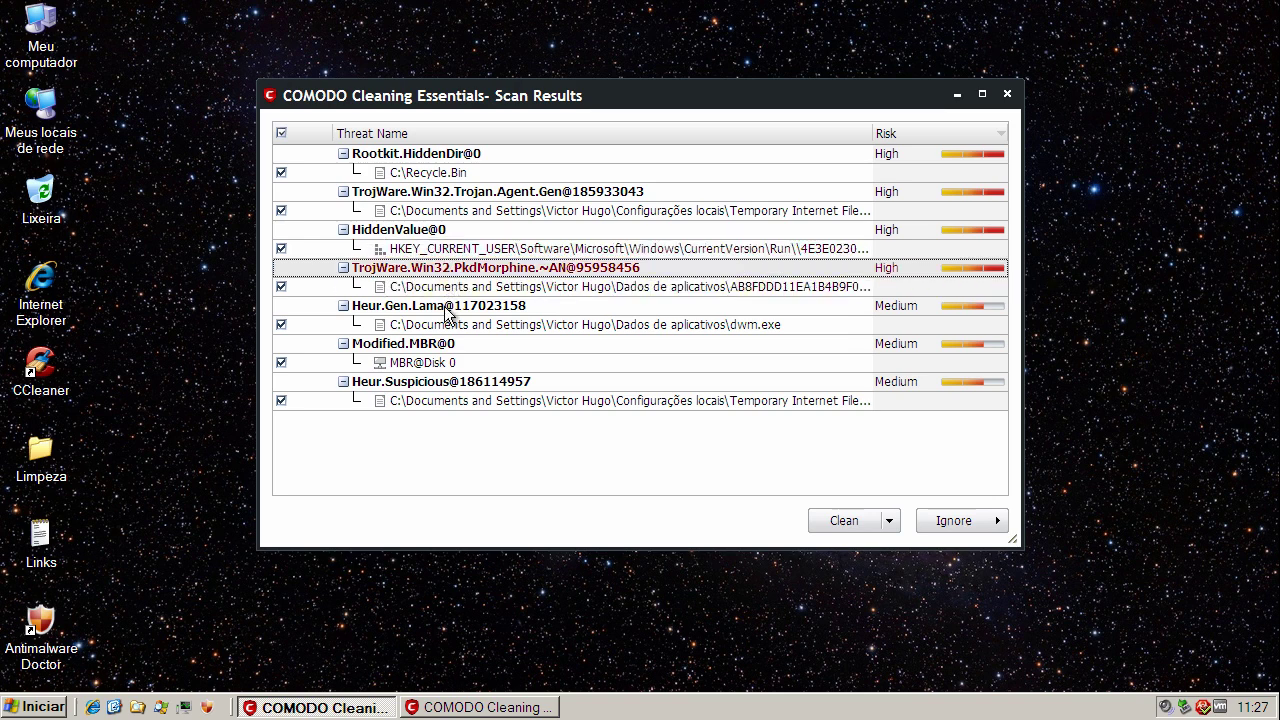
left_click(449, 309)
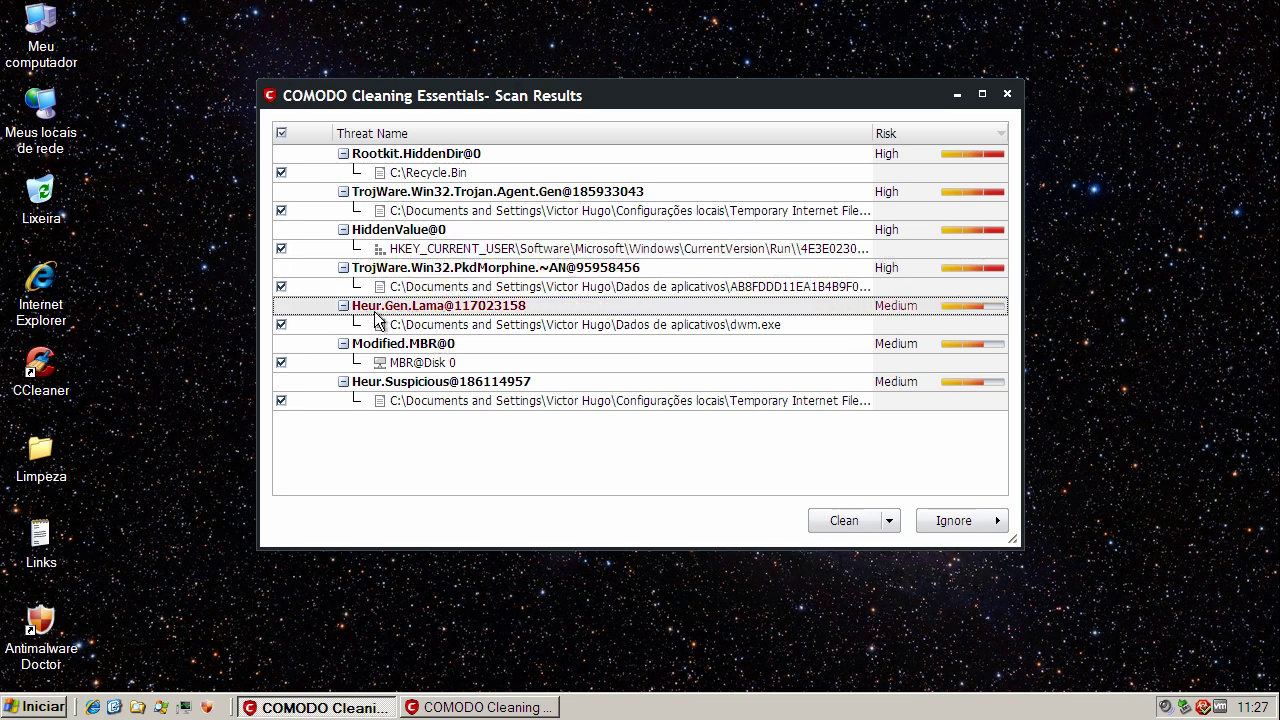
left_click(413, 345)
left_click(448, 362)
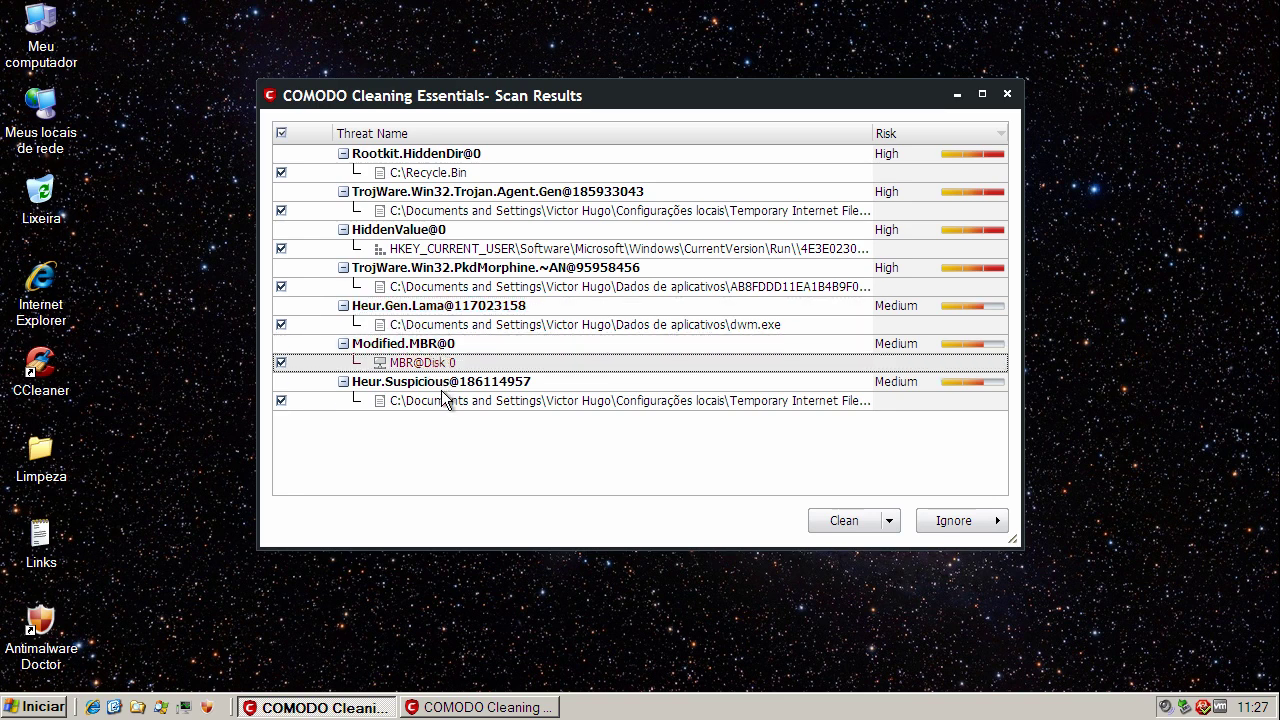
left_click(446, 382)
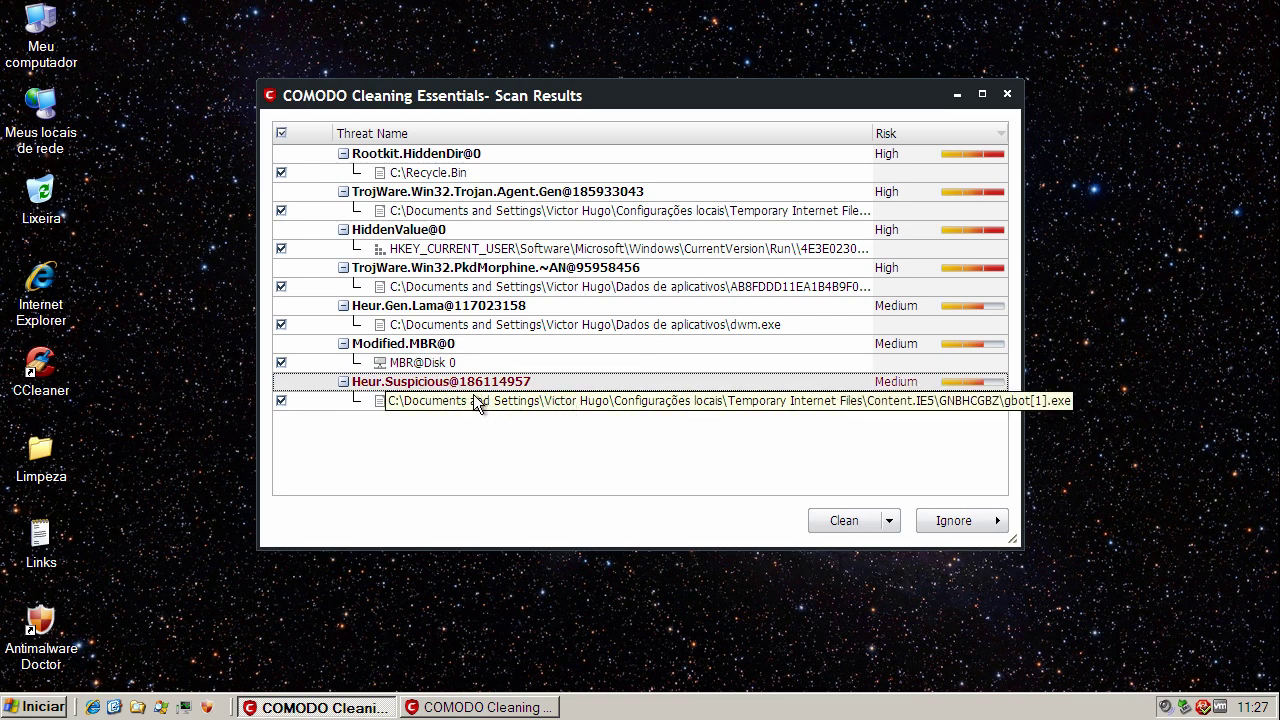
- Clean all the threats selected in the COMODO scan results and close the results window
left_click(848, 525)
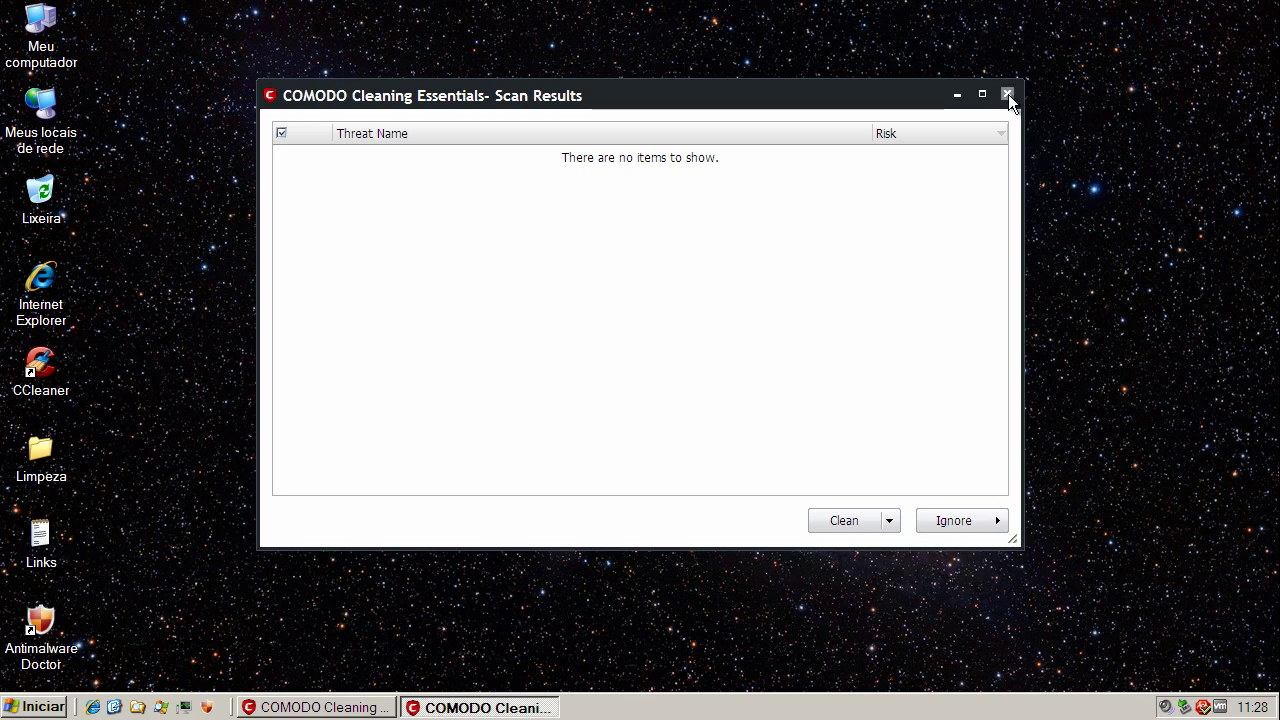
left_click(1008, 94)
left_click(588, 361)
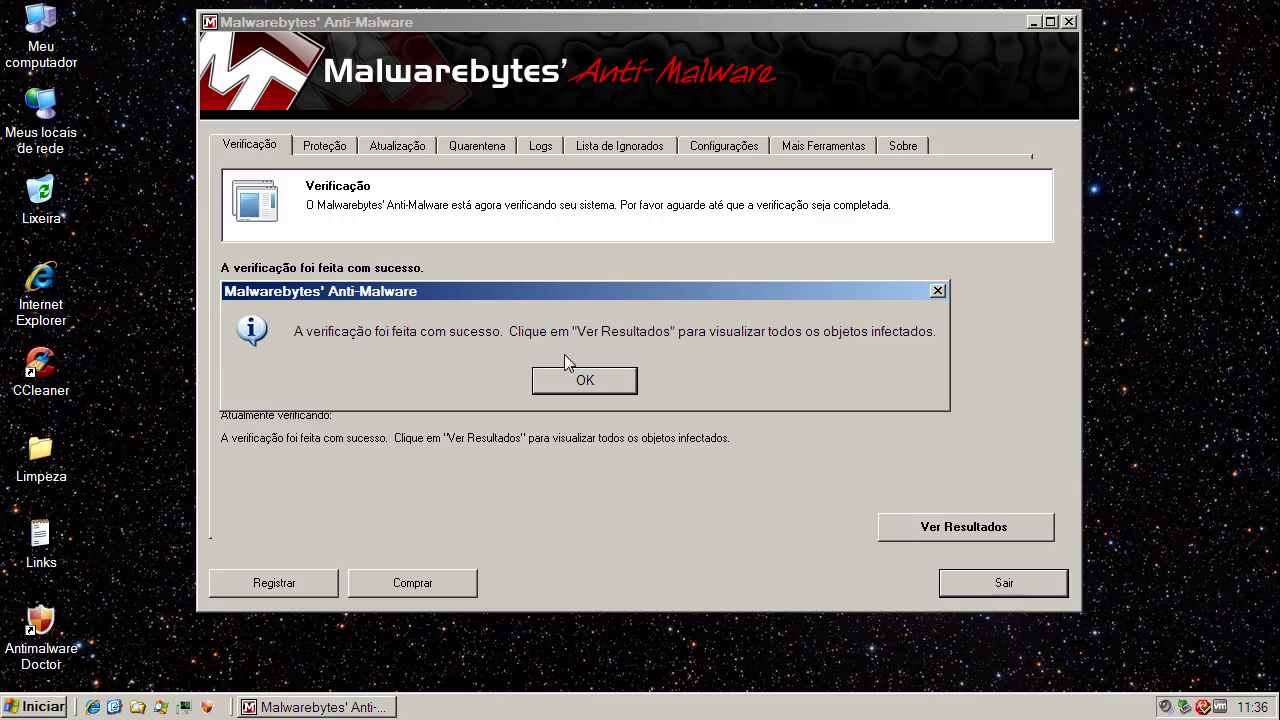
- Display the Malwarebytes' Anti-Malware quick scan results and widen the Fabricante and Item columns to show full names and paths
left_click(580, 381)
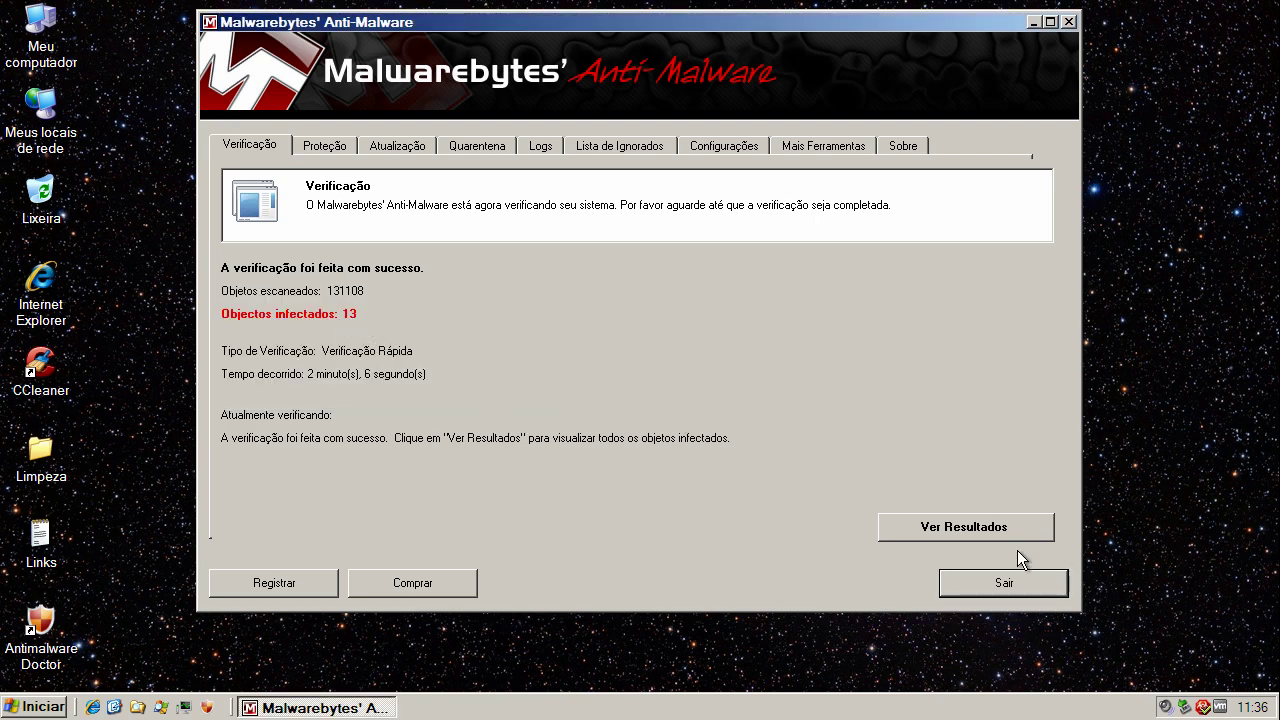
left_click(1003, 527)
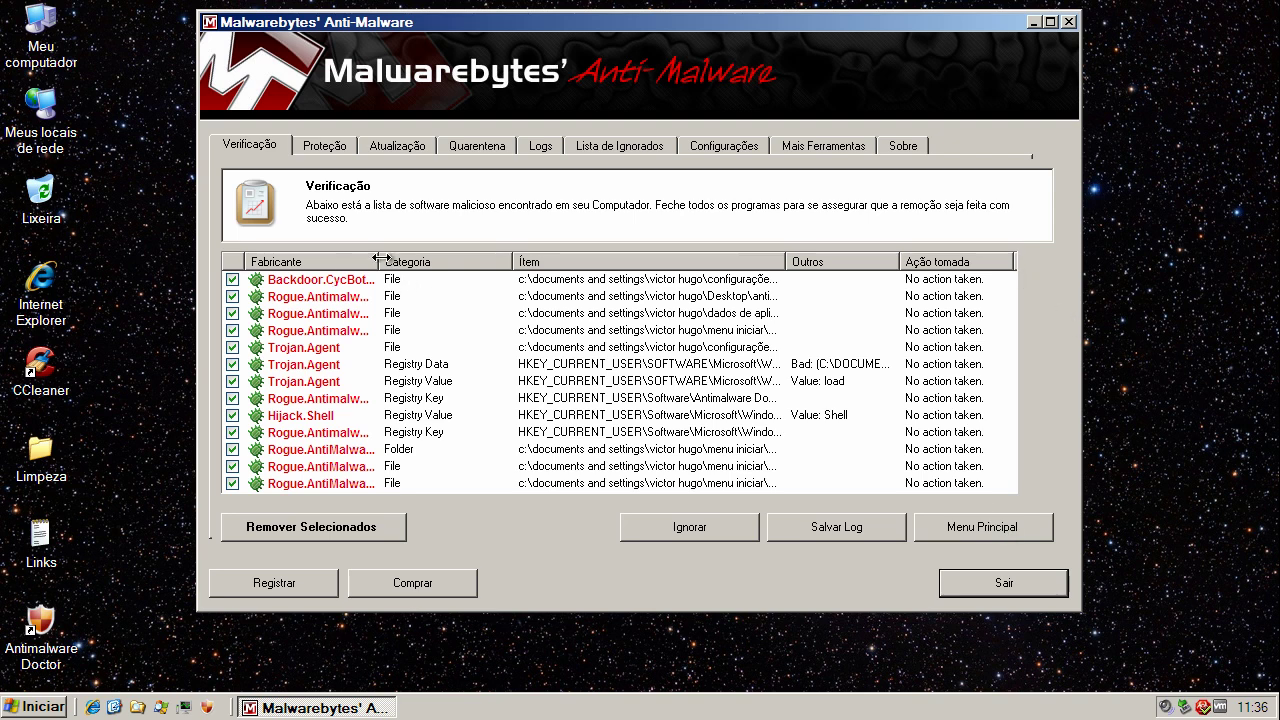
left_click_drag(380, 259, 453, 259)
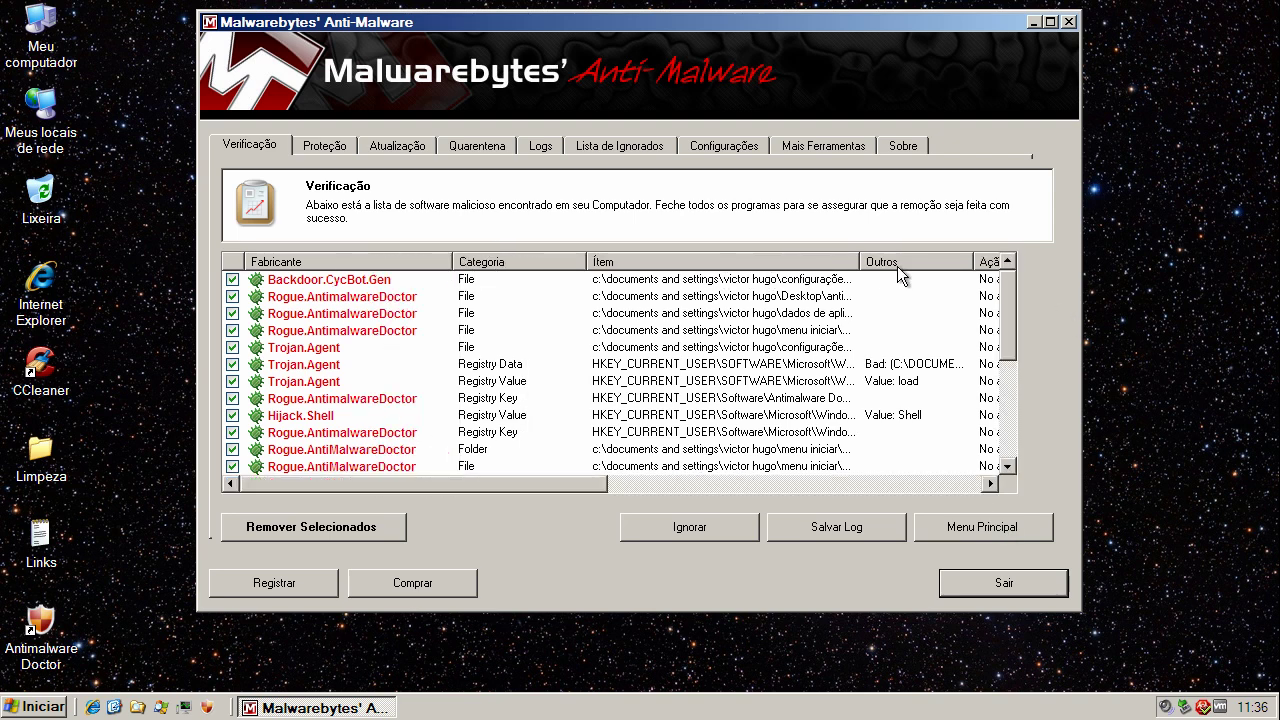
left_click_drag(860, 261, 1006, 264)
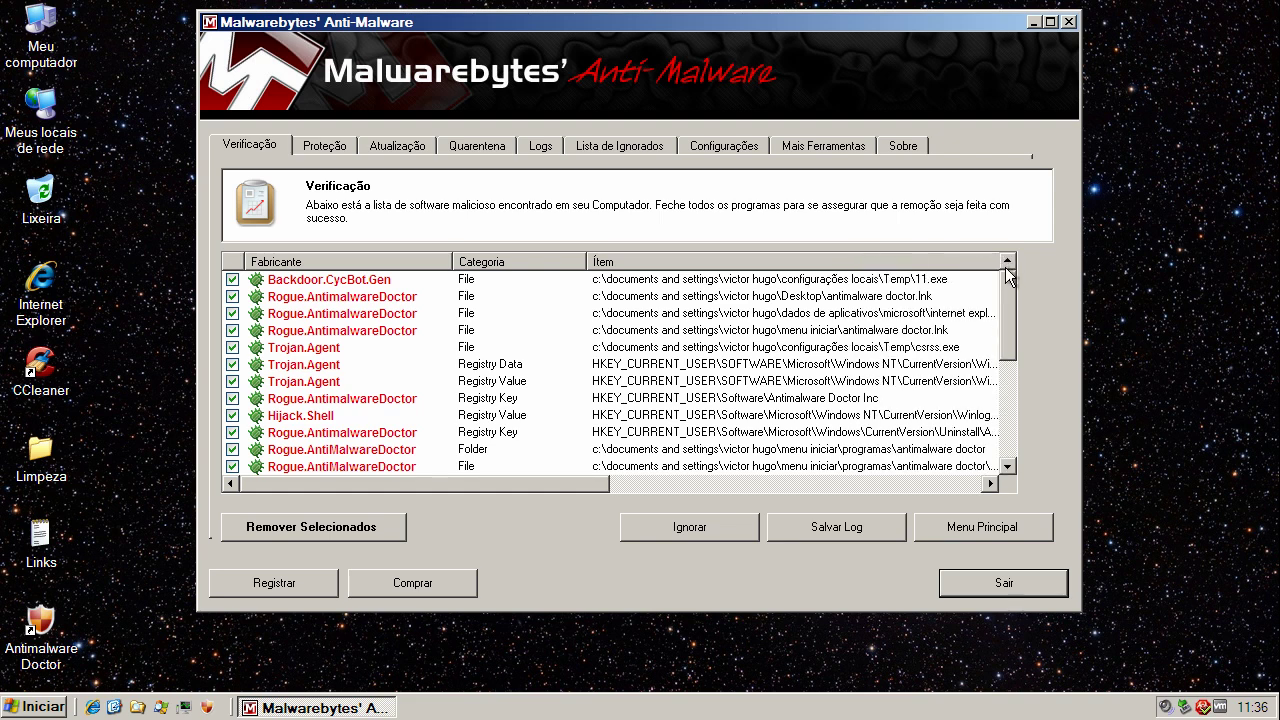
- Examine the Malwarebytes detections throughout the list, including Backdoor.CycBot.Gen, Rogue.AntimalwareDoctor, Trojan.Agent and Hijack.Shell
left_click(334, 282)
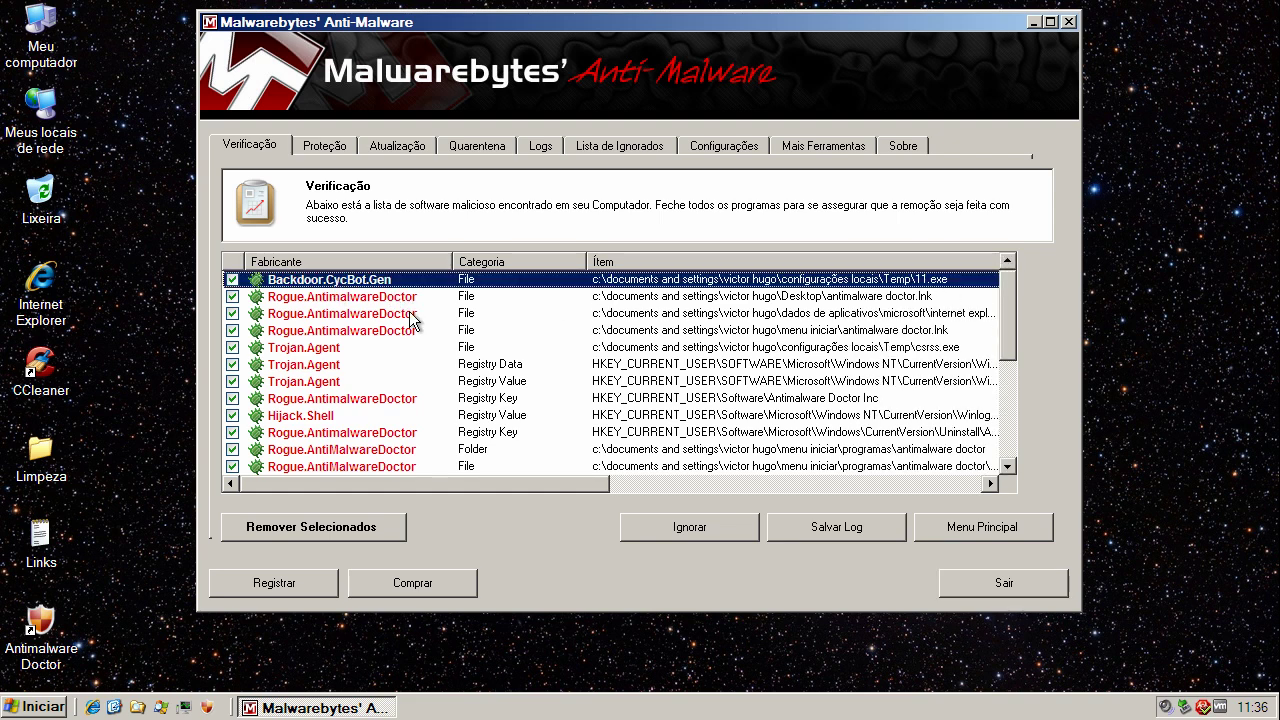
left_click(352, 298)
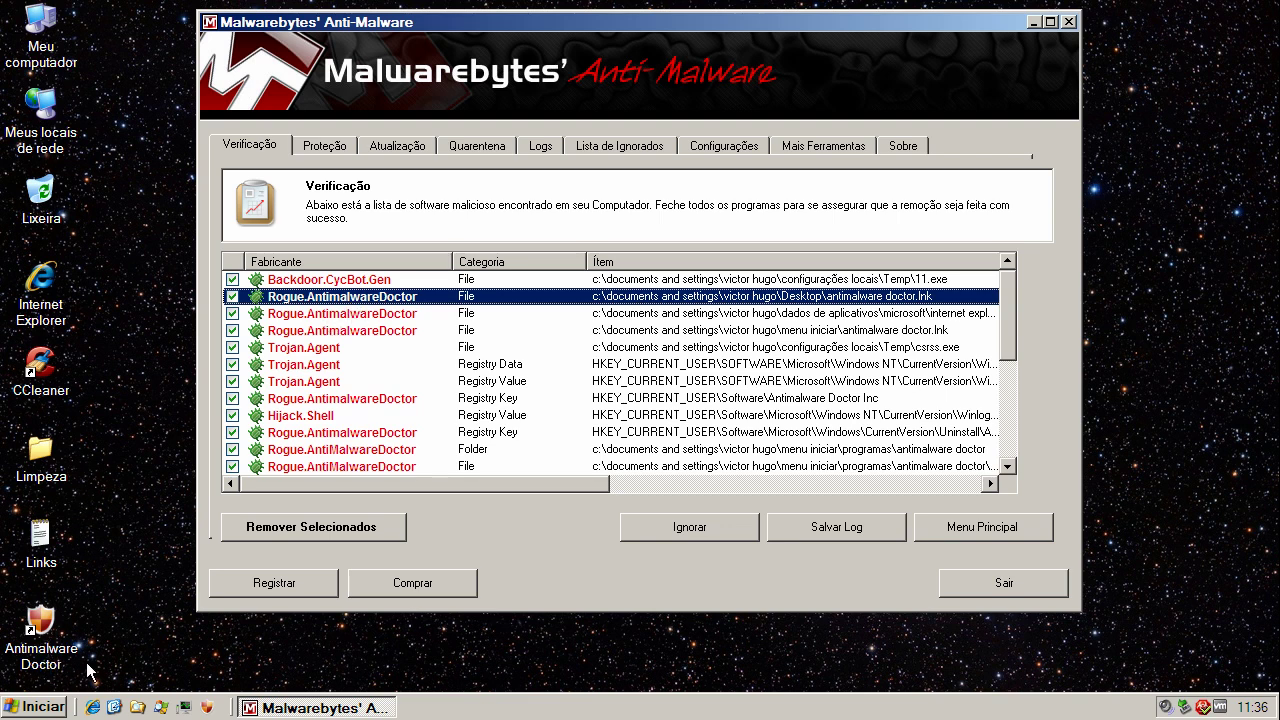
left_click(322, 349)
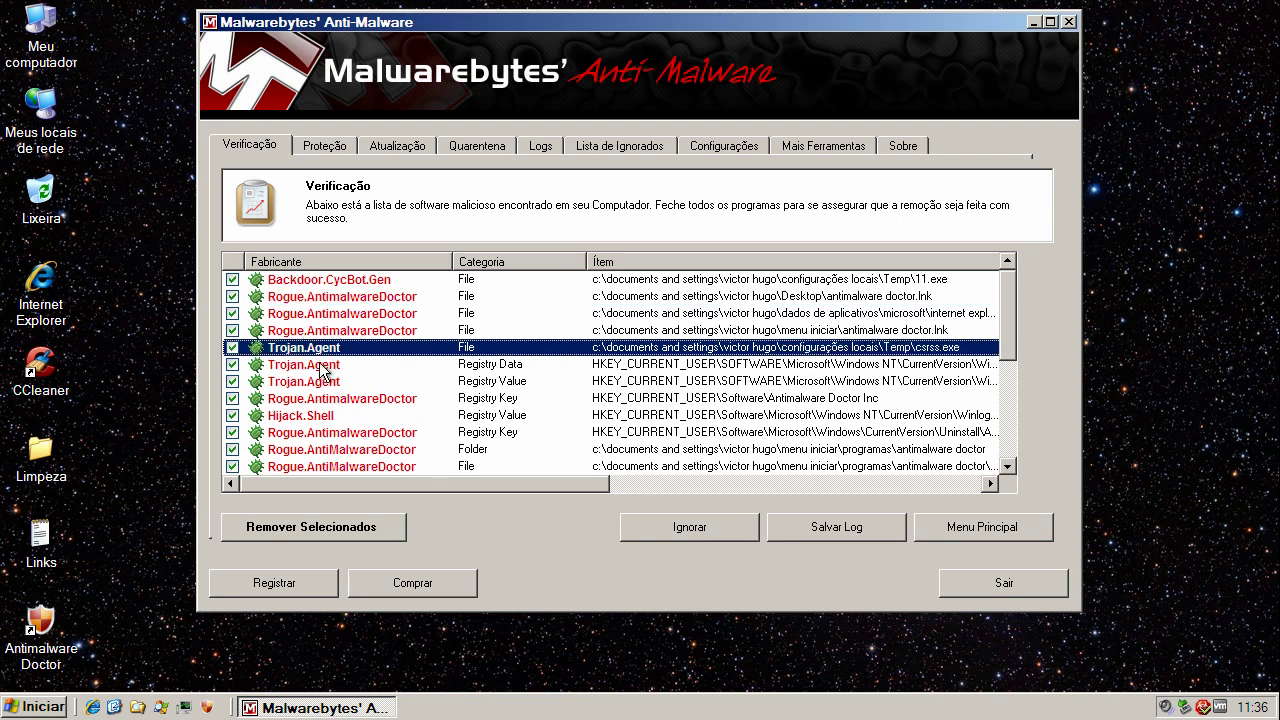
left_click(319, 415)
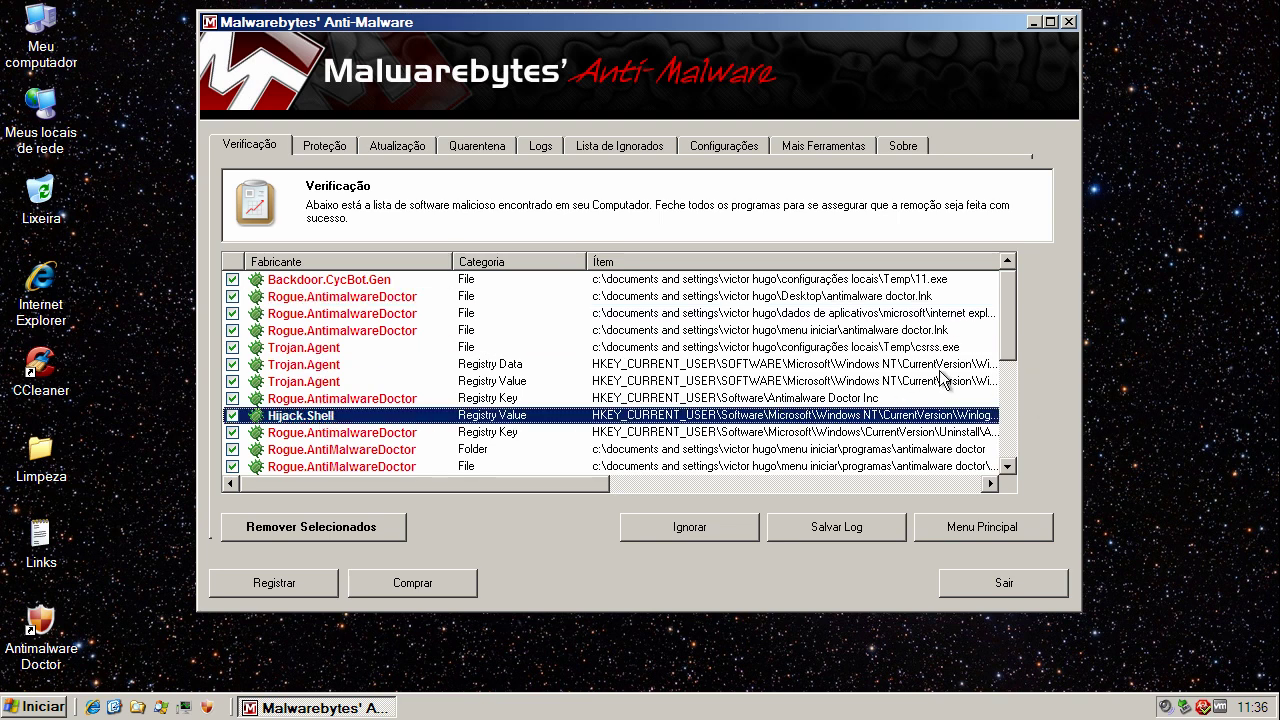
left_click_drag(1004, 341, 1009, 366)
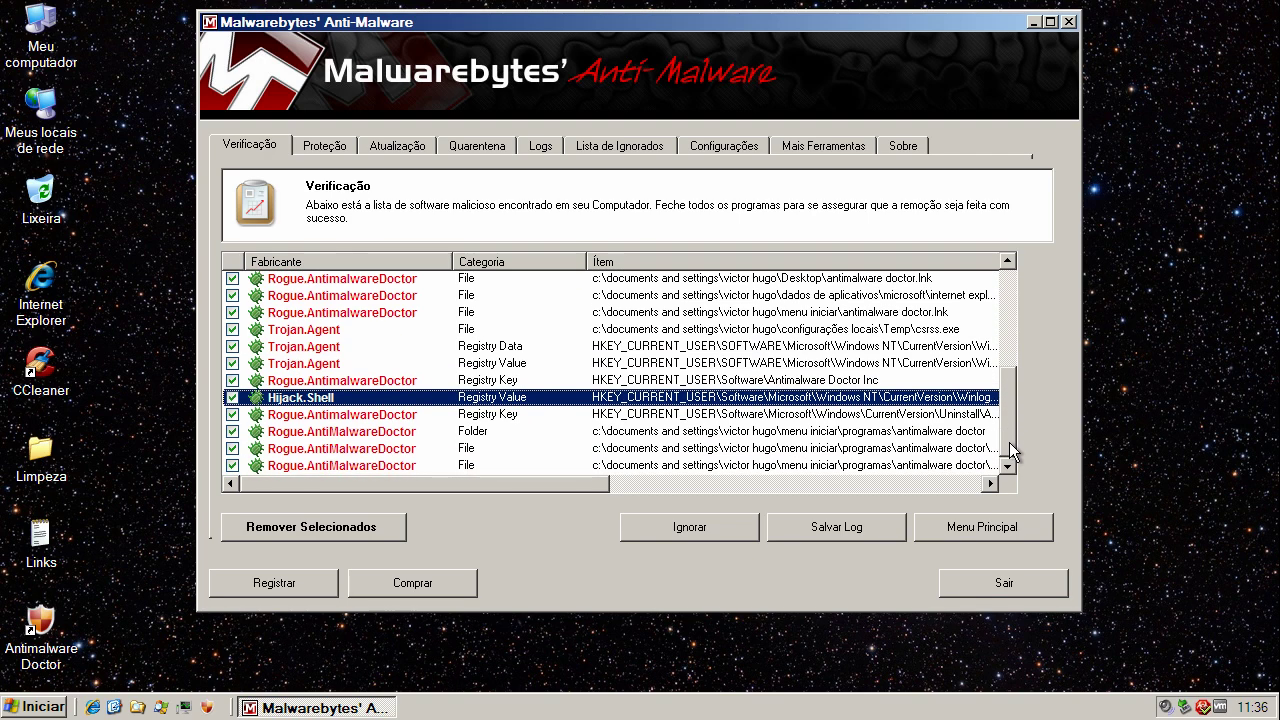
left_click_drag(1016, 437, 1016, 280)
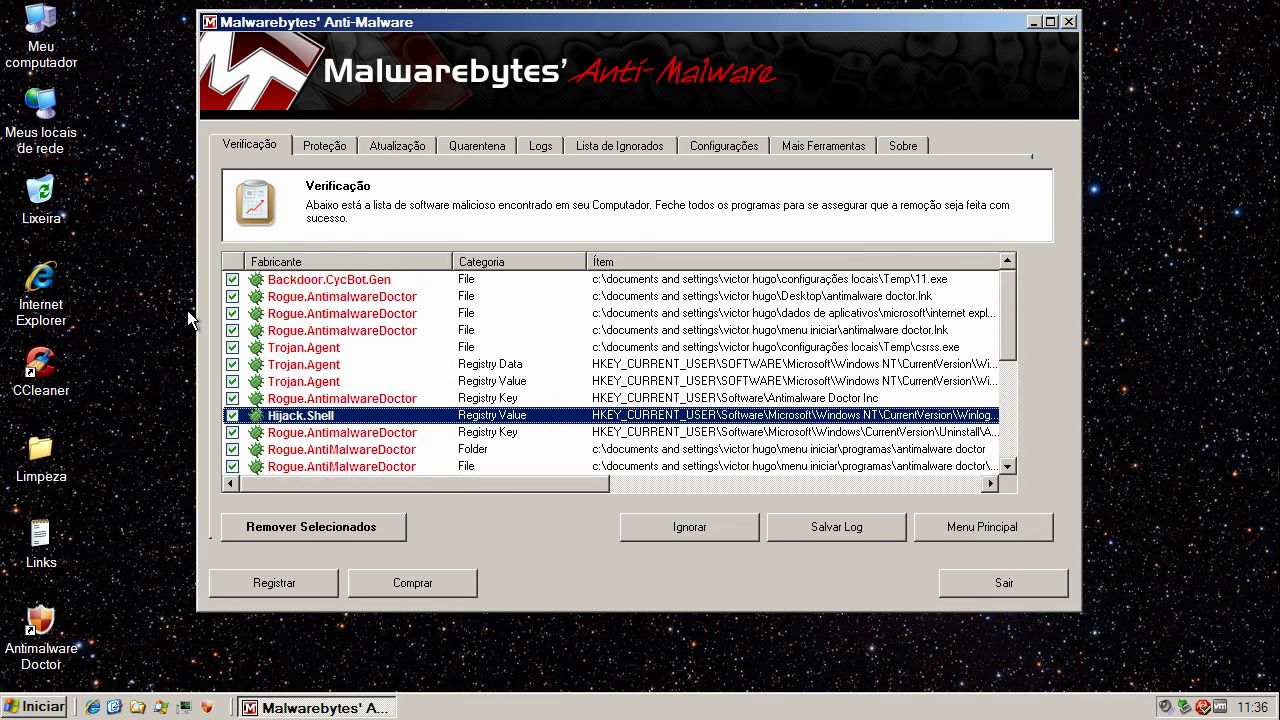
left_click(350, 297)
left_click(345, 281)
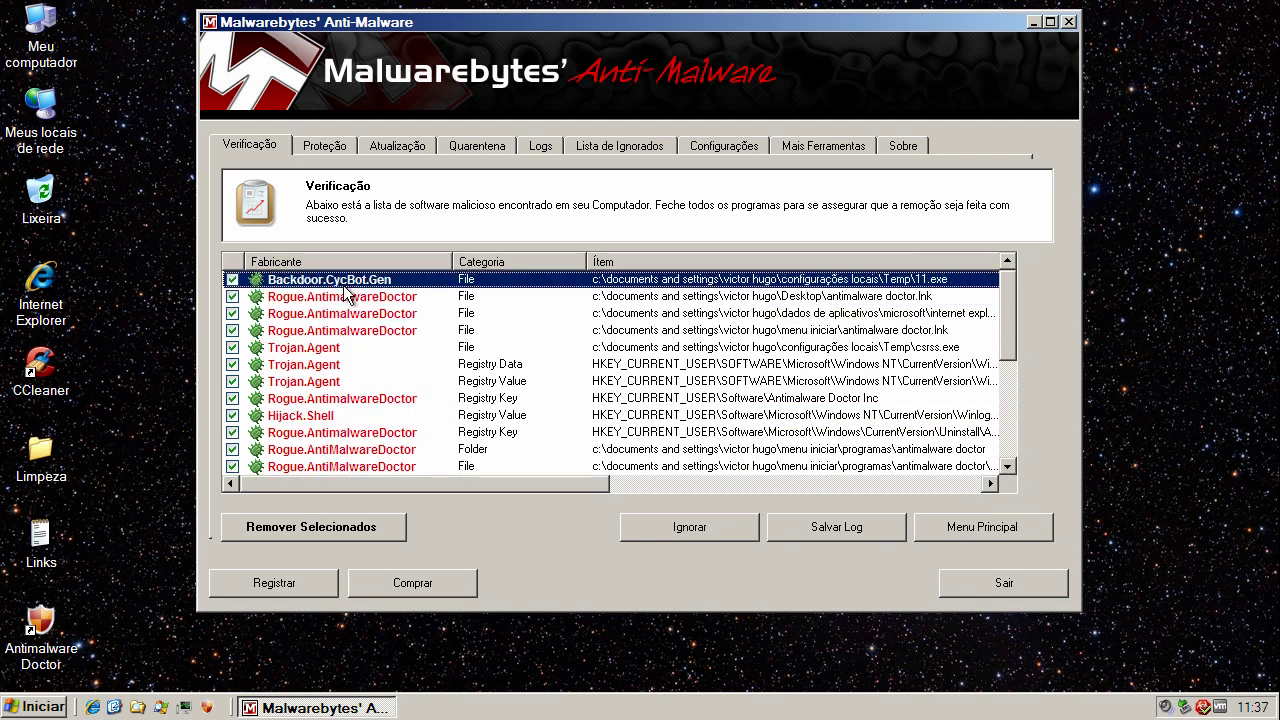
- Remove all the checked Malwarebytes detections, close the removal log and accept the computer restart
left_click(395, 532)
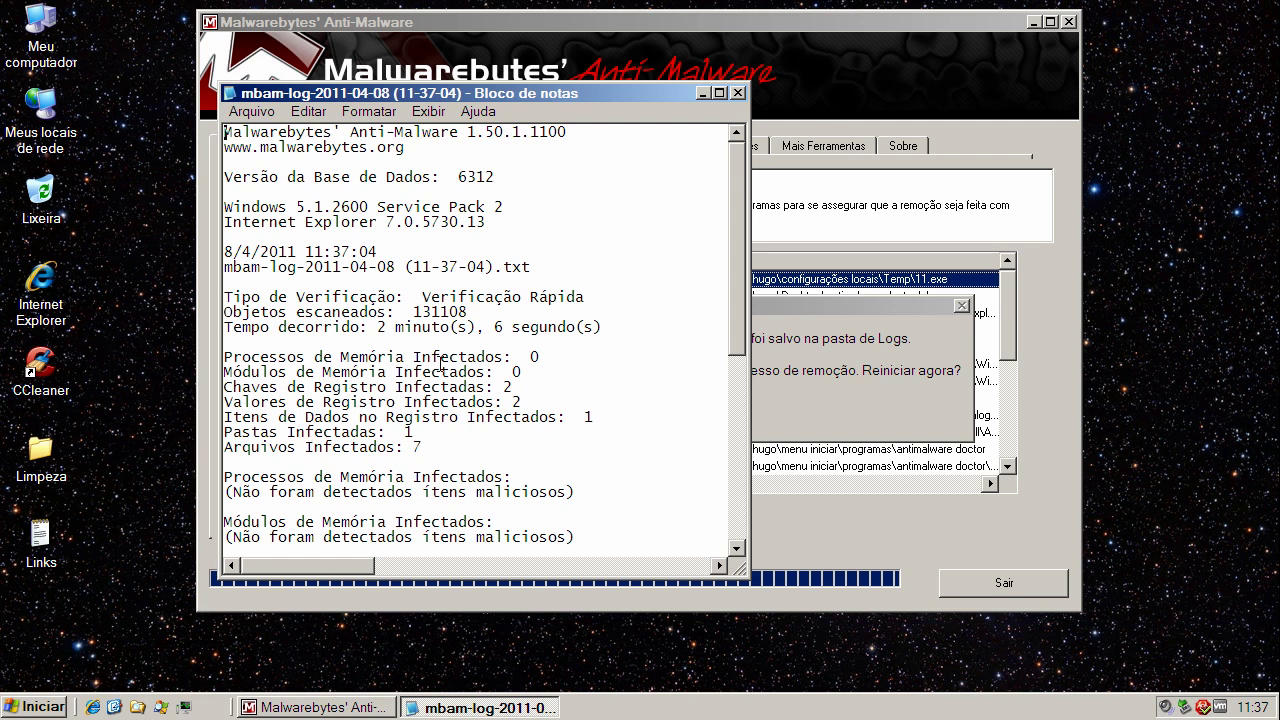
left_click(738, 93)
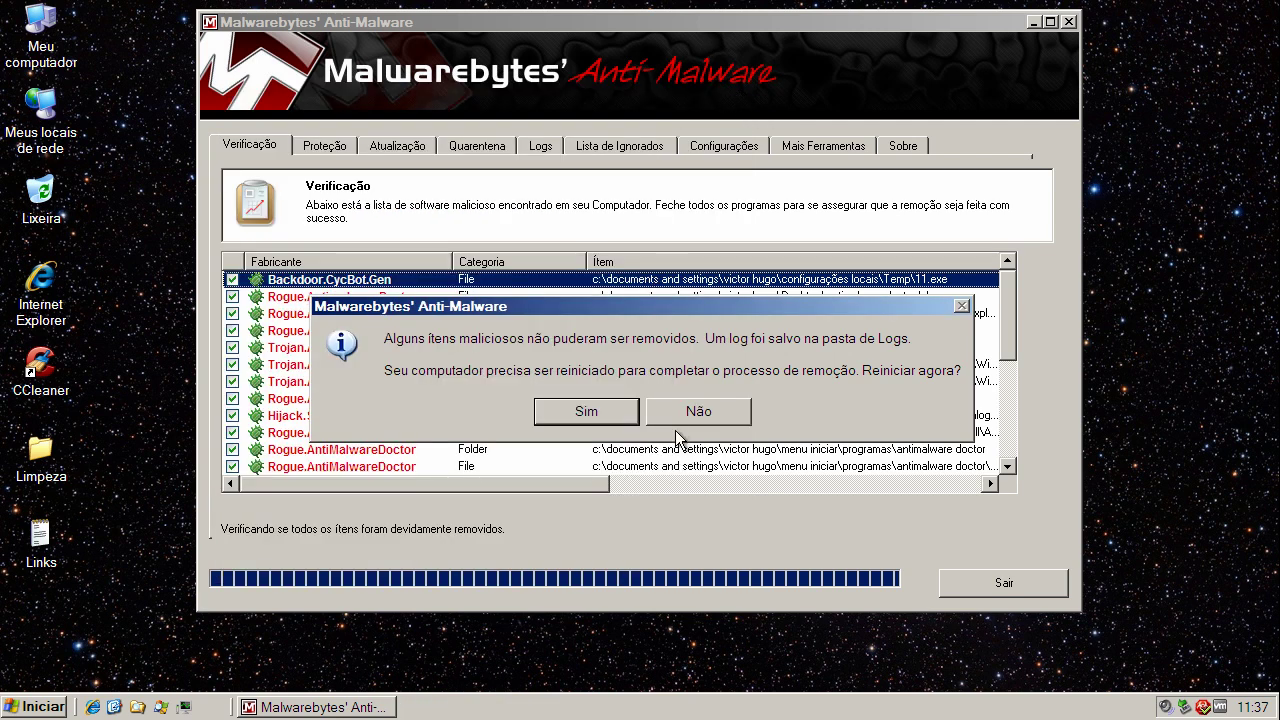
left_click(558, 413)
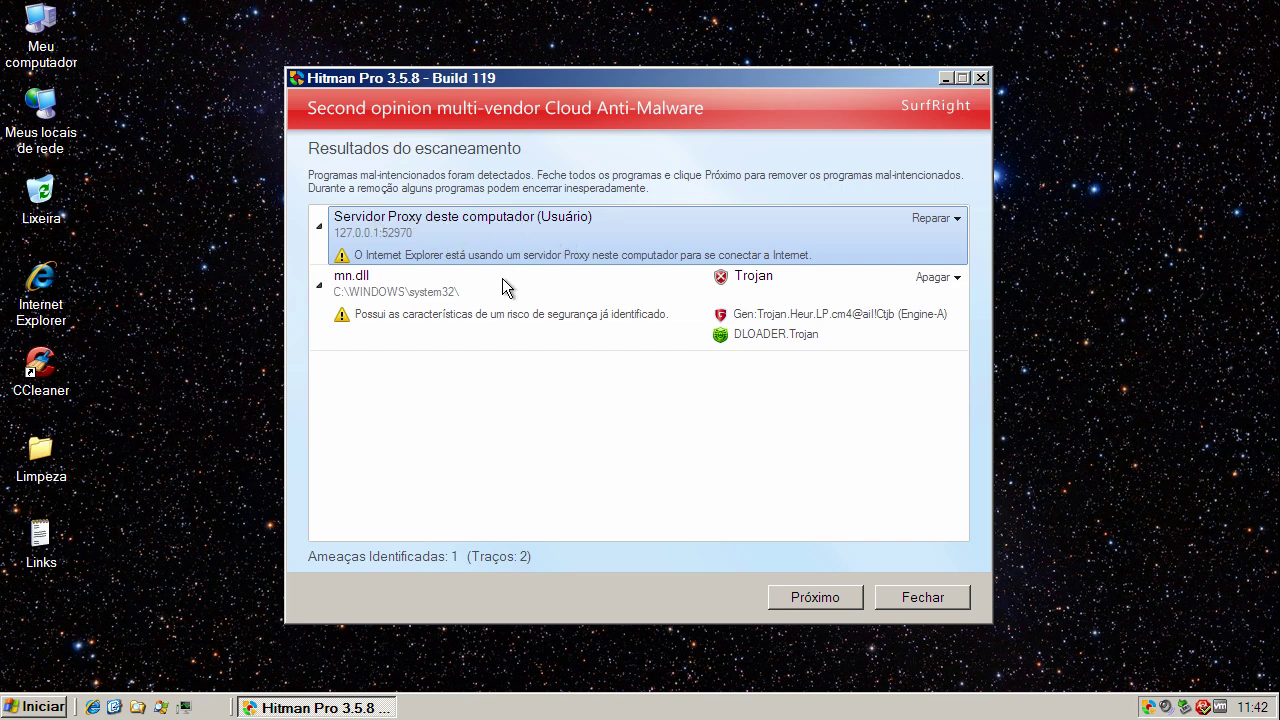
- In Hitman Pro, repair the user proxy server setting, delete mn.dll from C:\WINDOWS\system32, and close the program
left_click(505, 287)
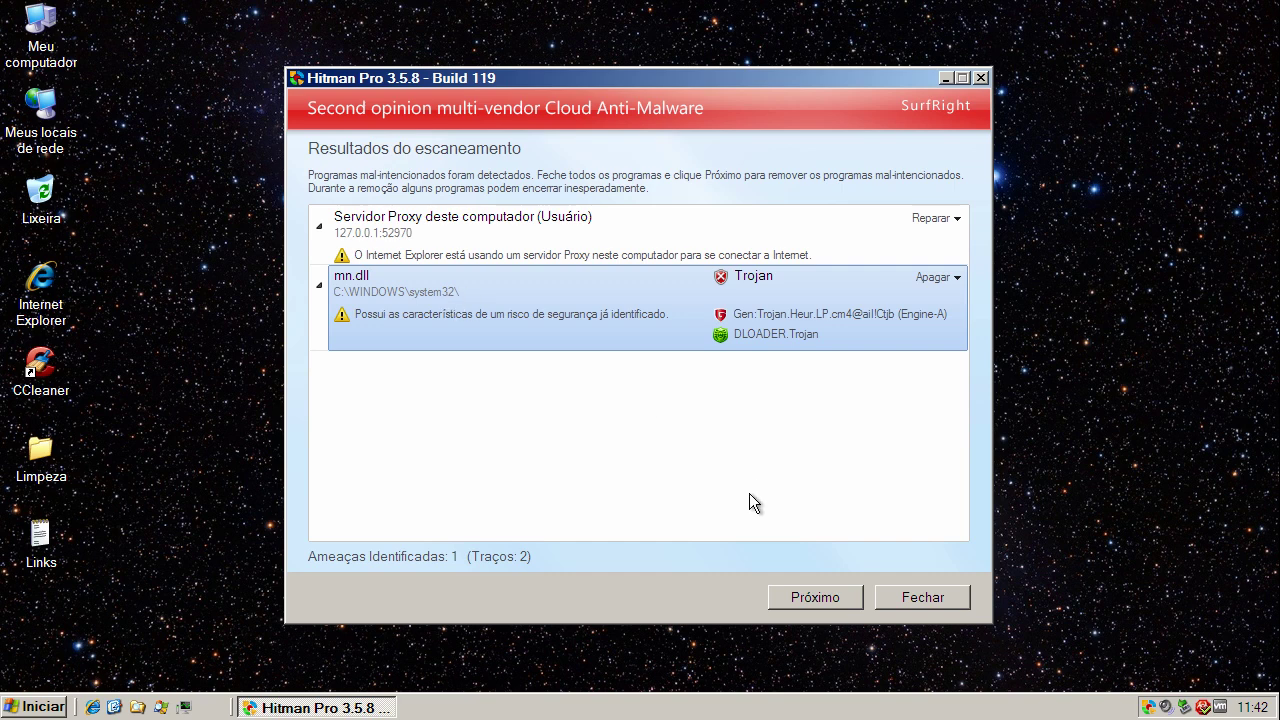
left_click(808, 597)
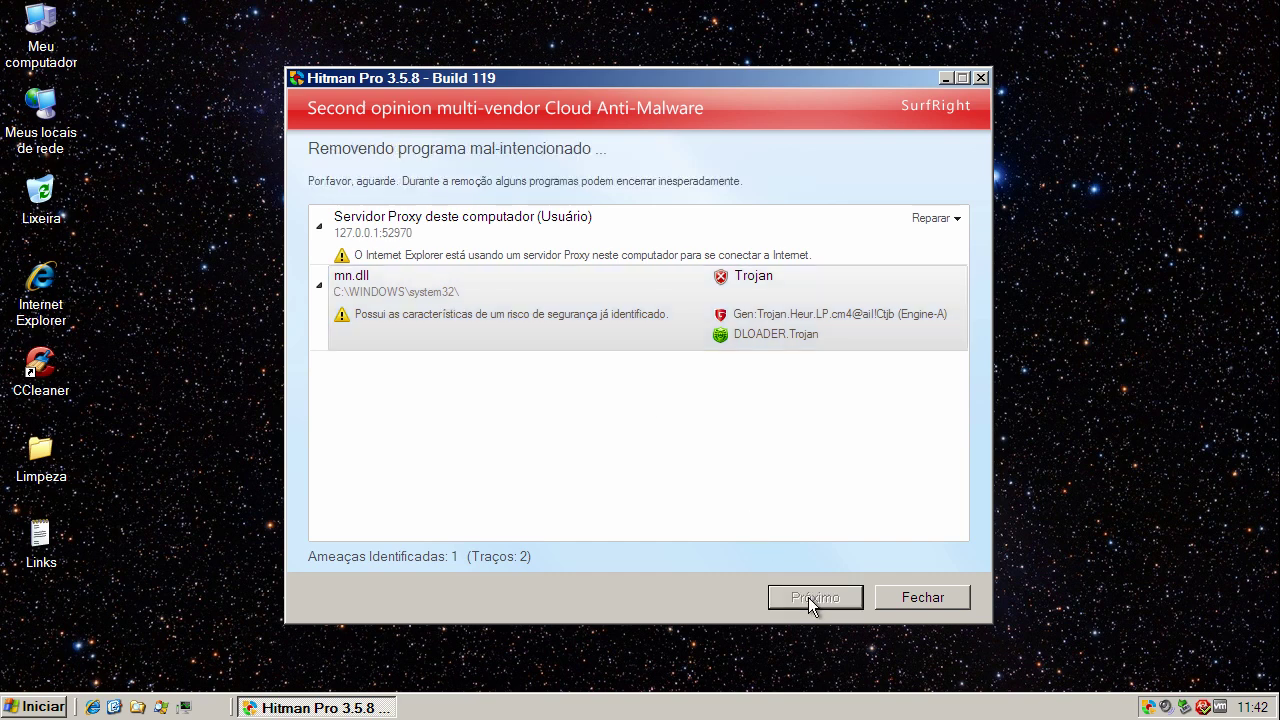
left_click(809, 597)
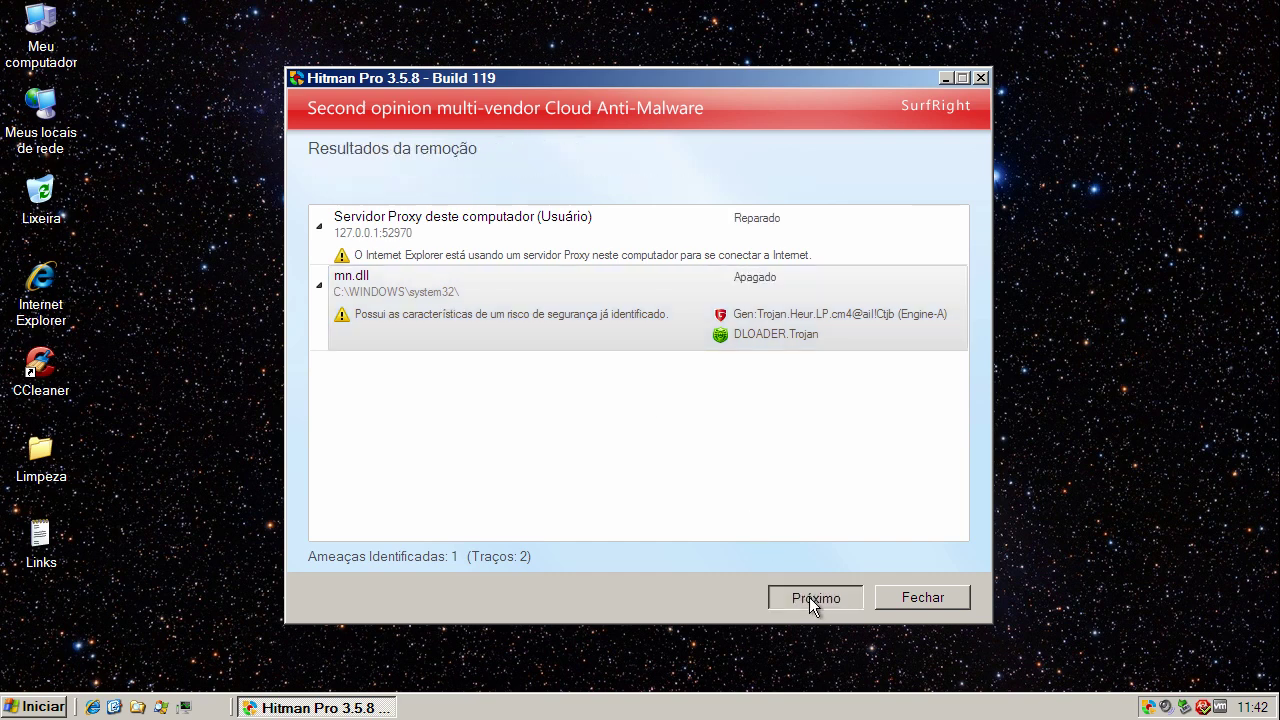
left_click(960, 597)
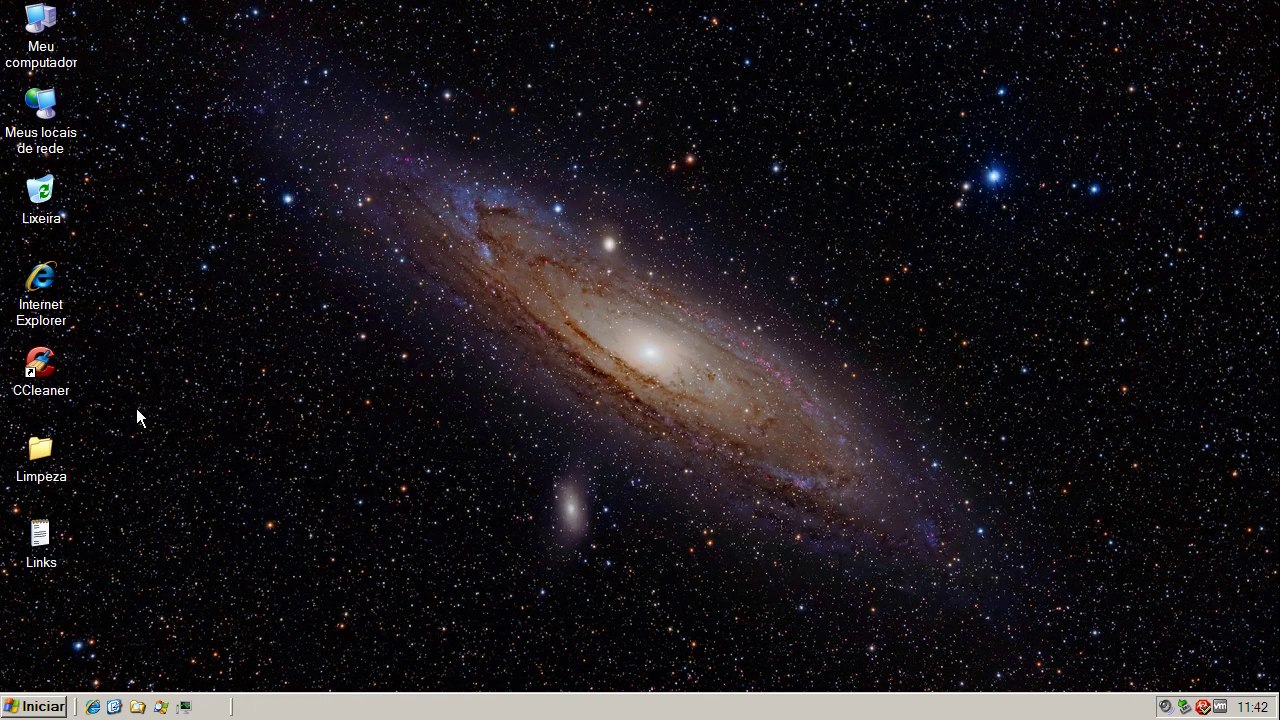
- Launch SAS_671965A from the desktop's Limpeza folder and minimize the folder window
double_click(41, 452)
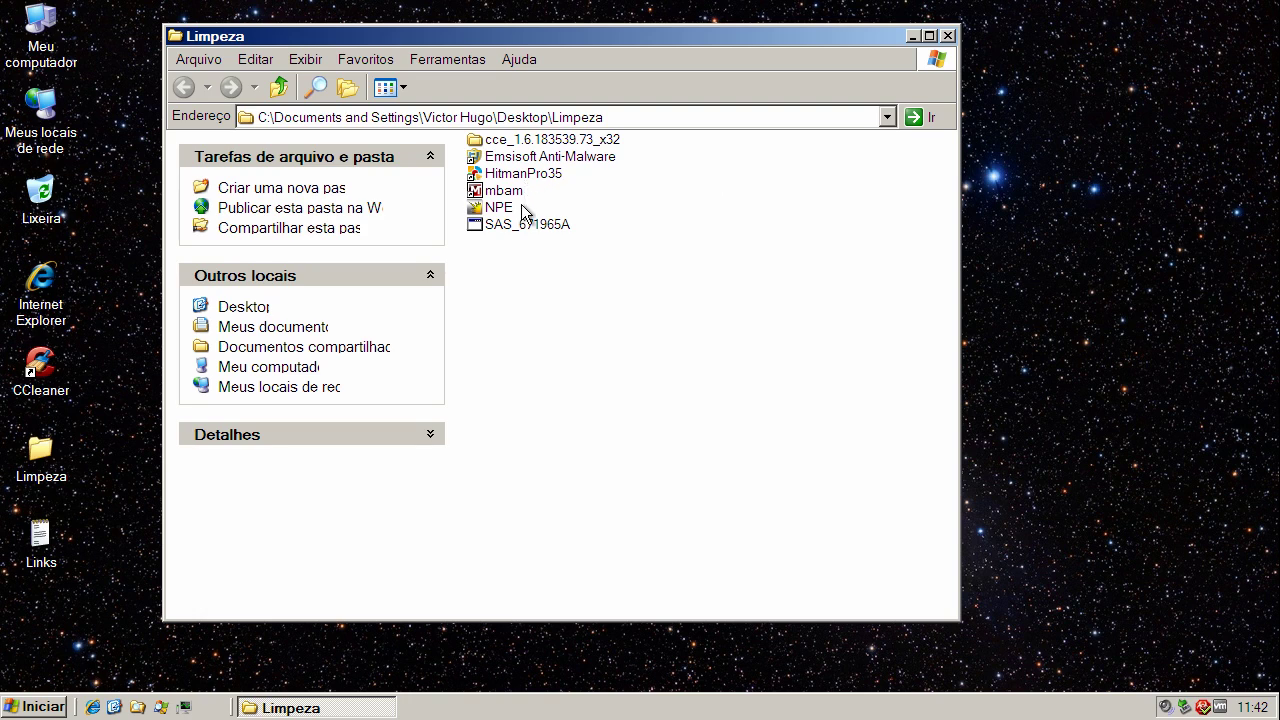
left_click(514, 225)
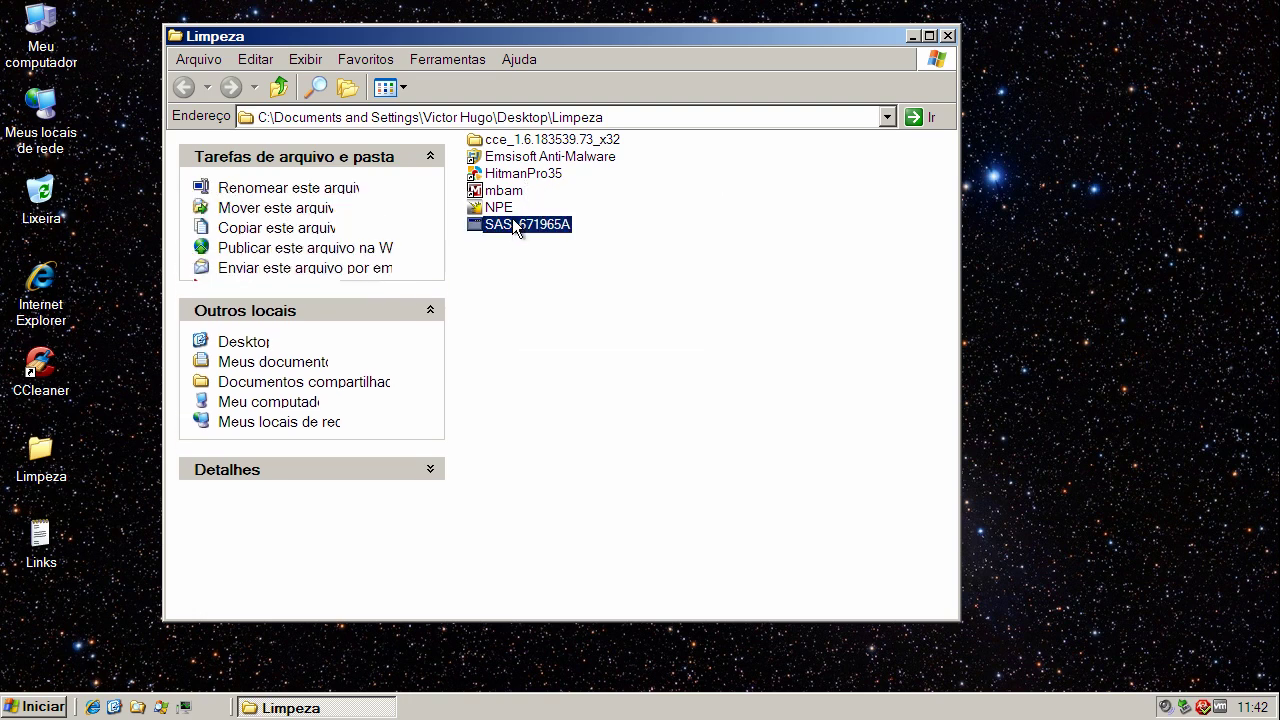
double_click(514, 225)
left_click(708, 366)
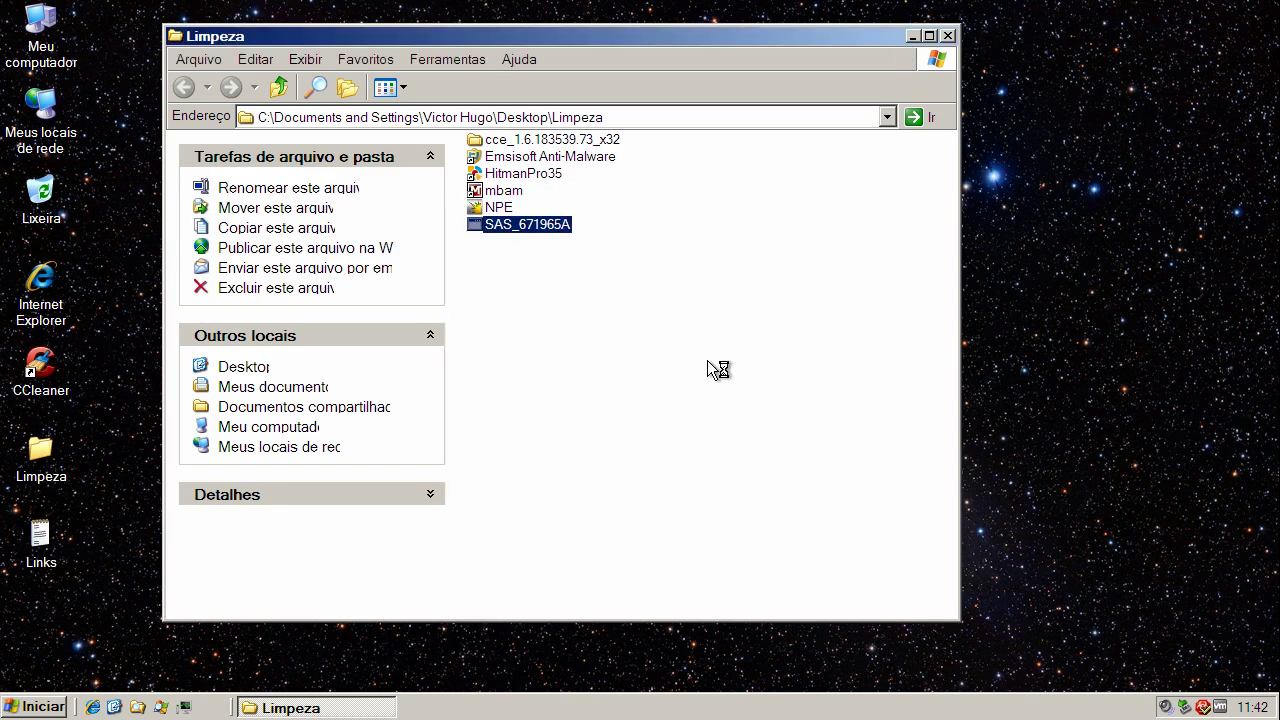
left_click(913, 36)
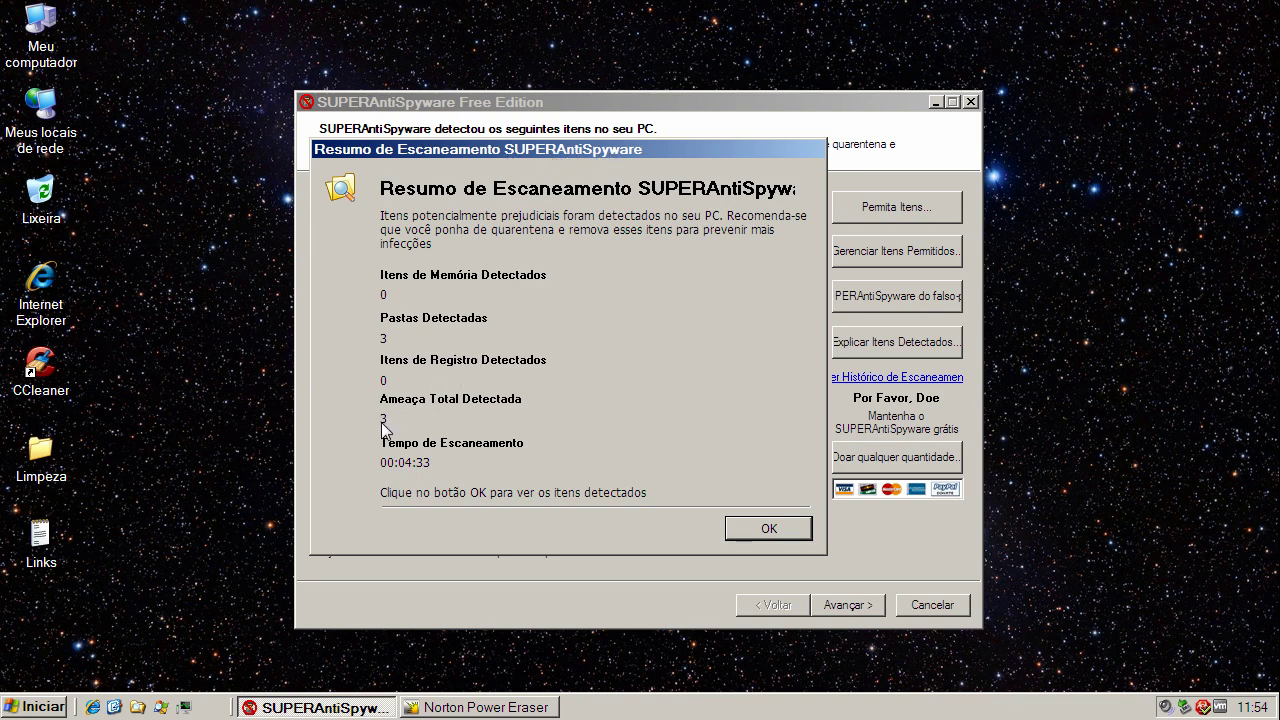
- Dismiss the SUPERAntiSpyware scan summary and expand Rogue.AntiMalwareDoctor and Trojan.Agent/Gen-FakeAlert[ConHost] to examine their detected files
left_click(769, 529)
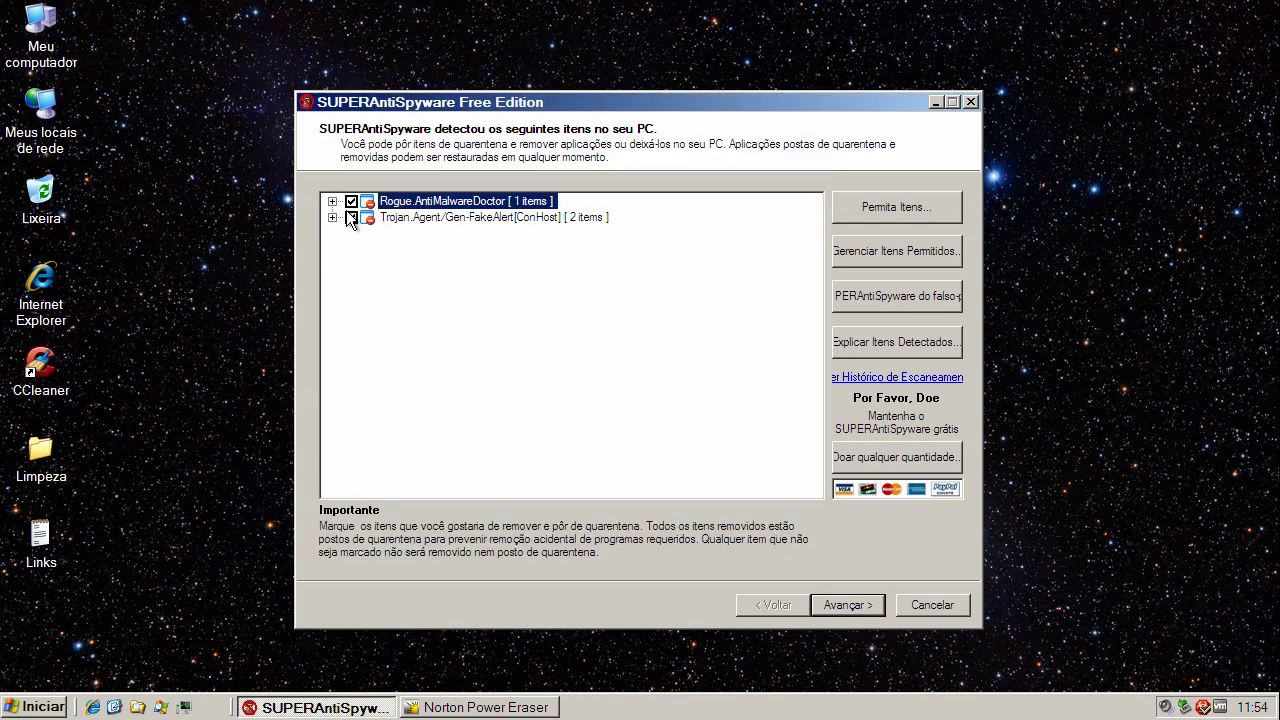
left_click(332, 201)
left_click(332, 249)
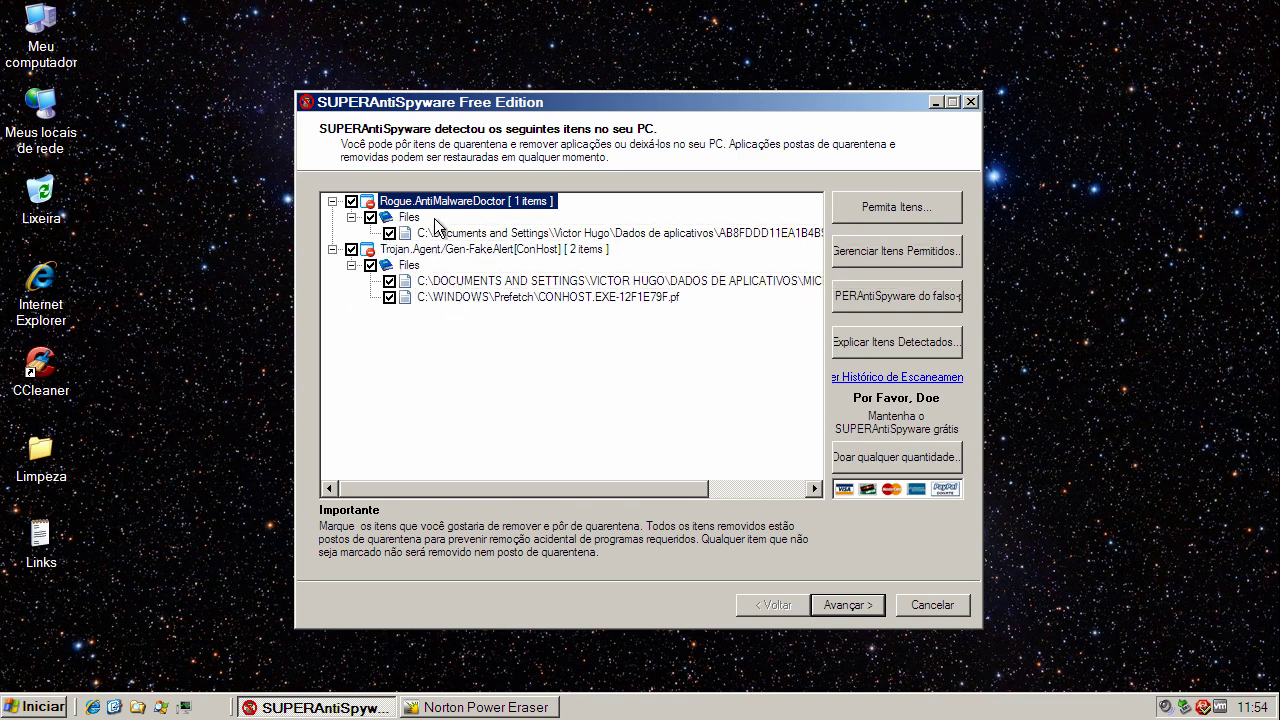
left_click(445, 250)
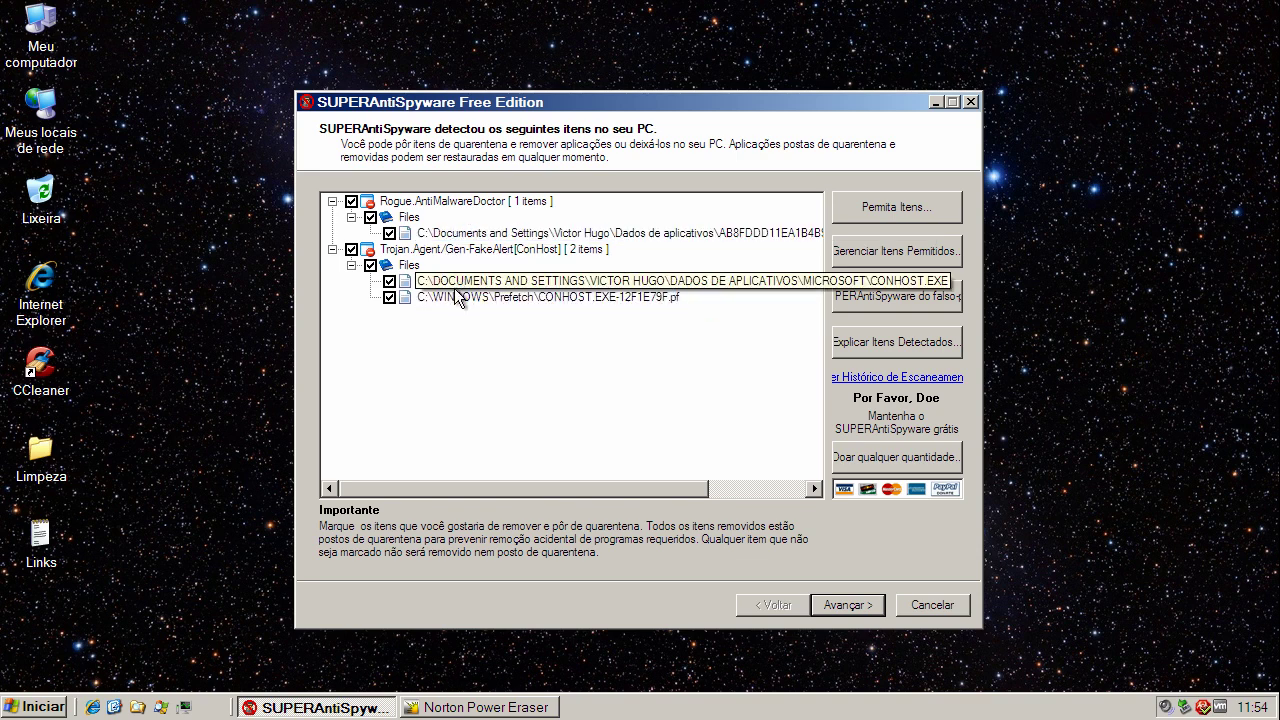
- Quarantine and remove all checked SUPERAntiSpyware detections, decline the immediate restart, finish the removal and close the program
left_click(436, 203)
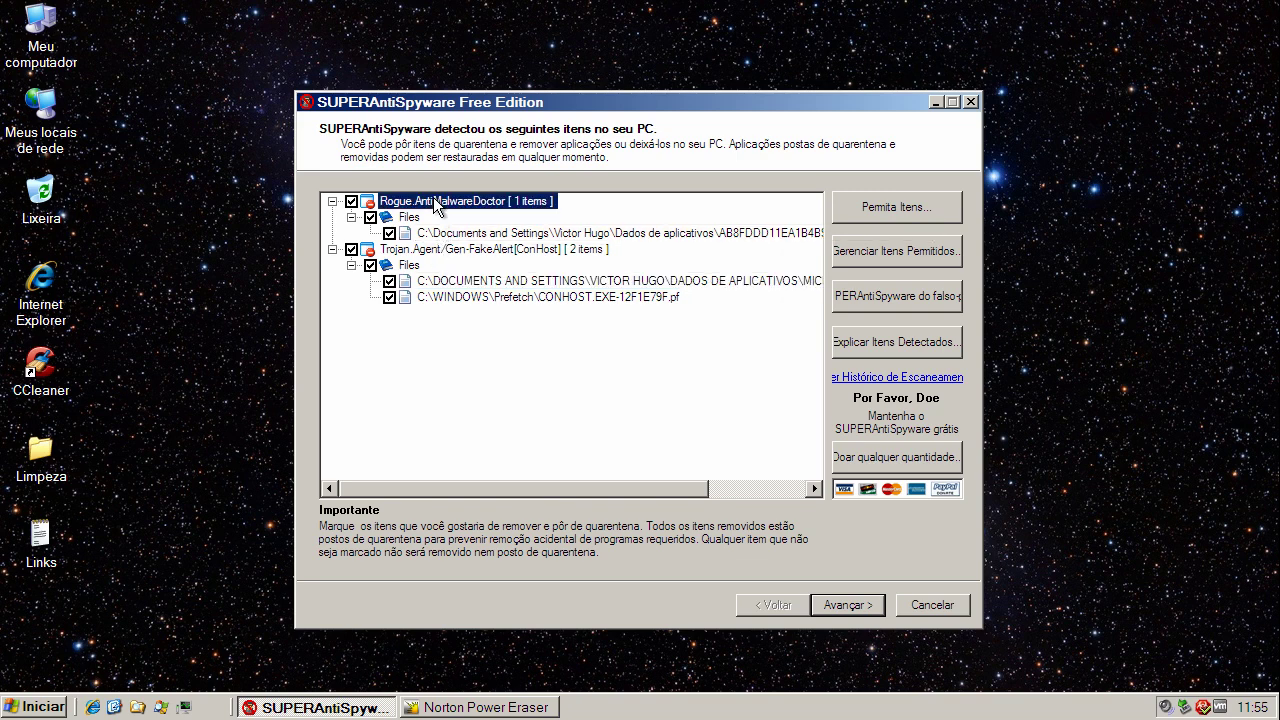
left_click(440, 297)
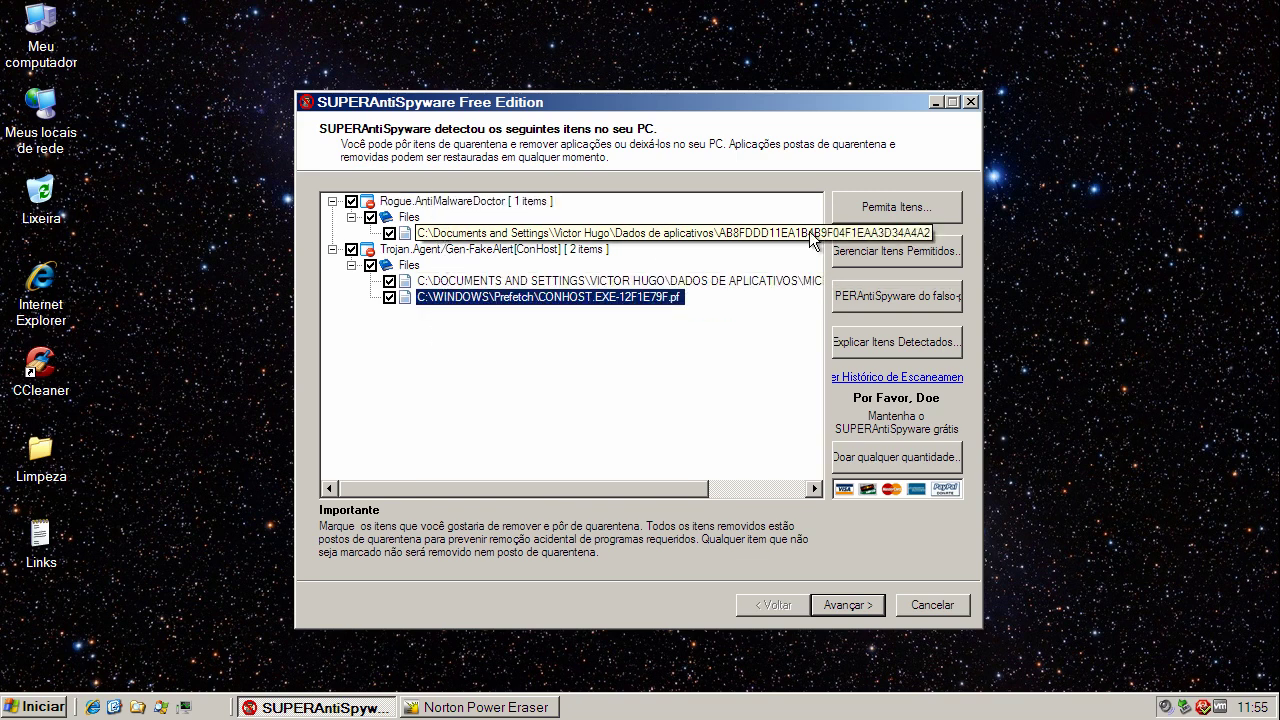
left_click(849, 605)
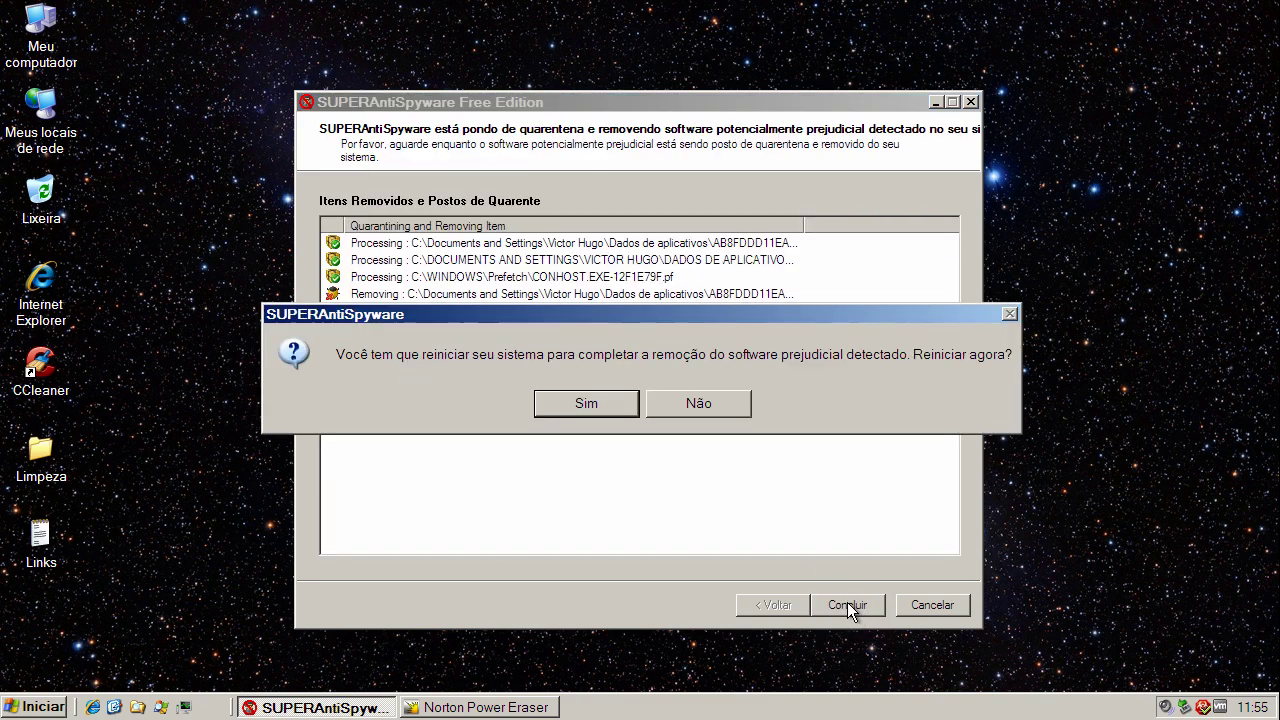
left_click(680, 400)
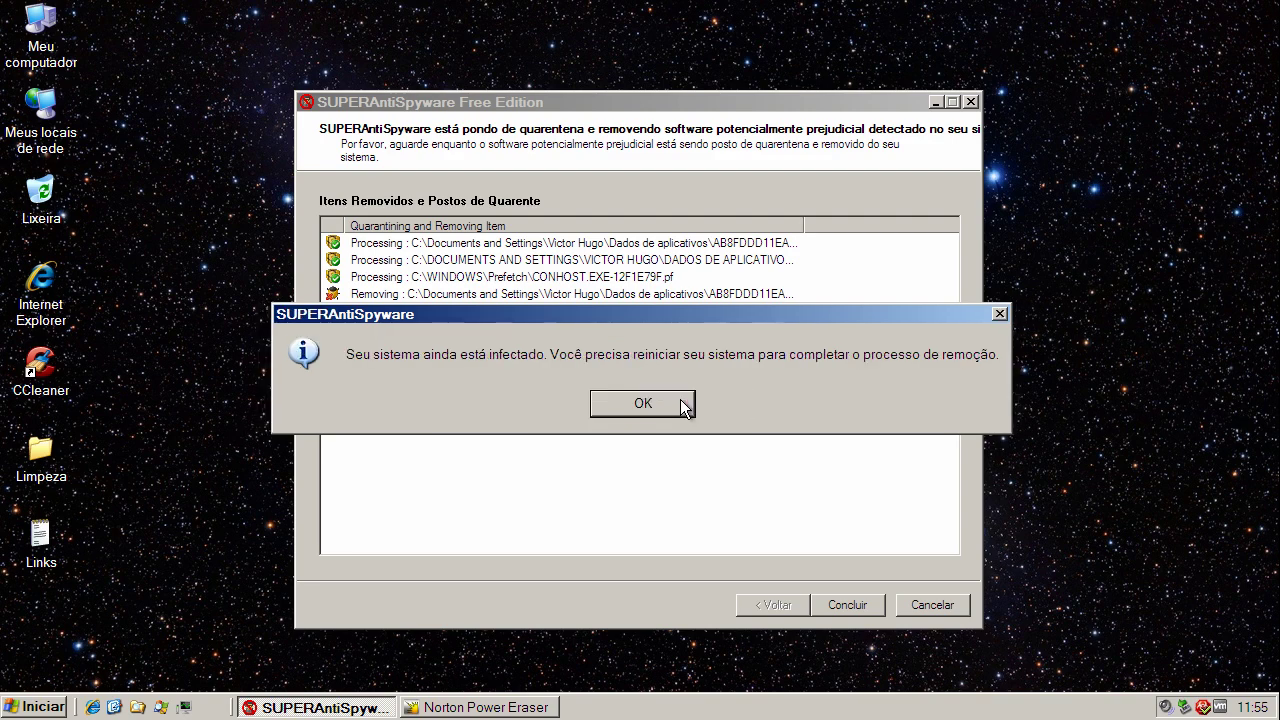
left_click(678, 404)
left_click(845, 605)
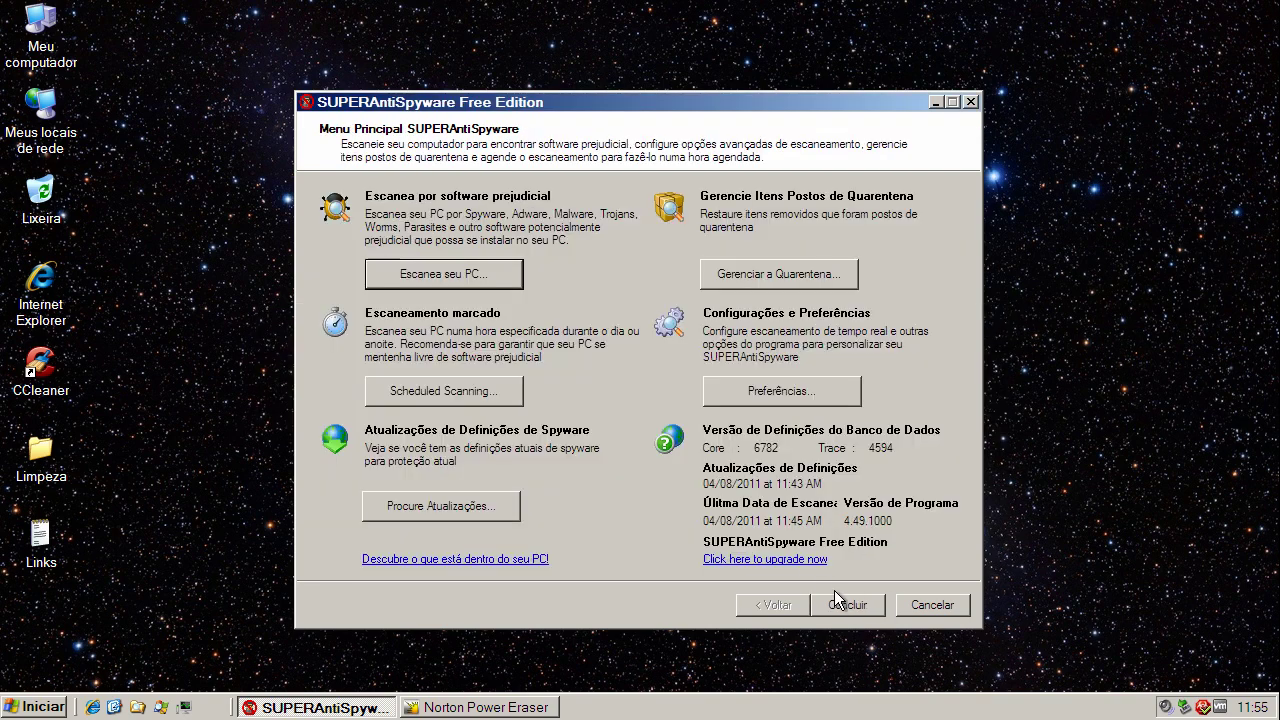
left_click(971, 102)
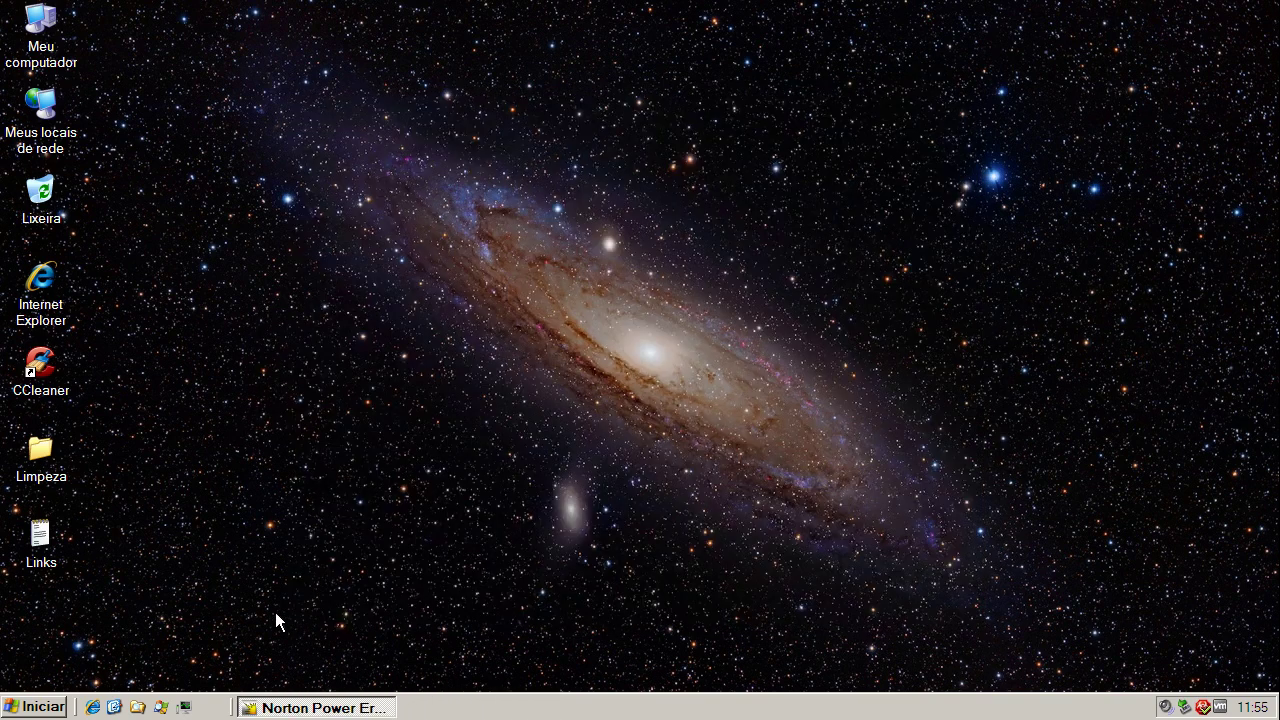
- Switch to Norton Power Eraser, examine the File Insight details of the internet settings risk, and close the program without fixing anything
left_click(297, 706)
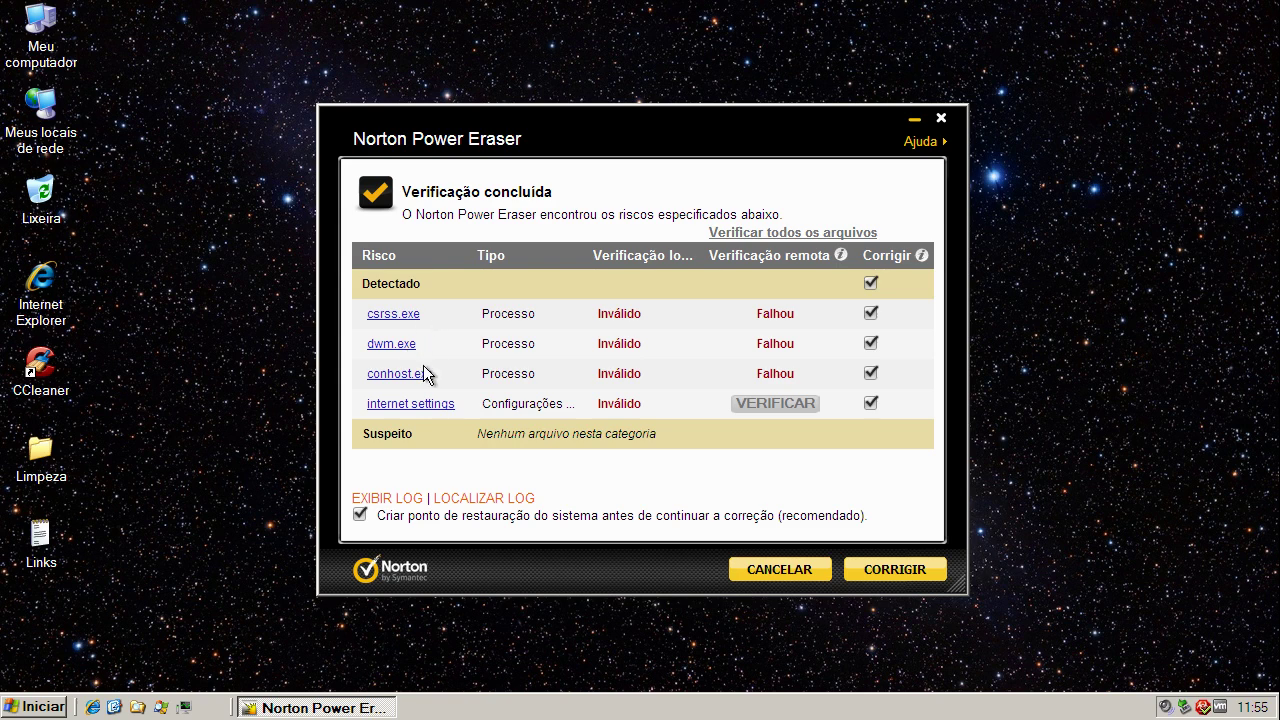
left_click(436, 404)
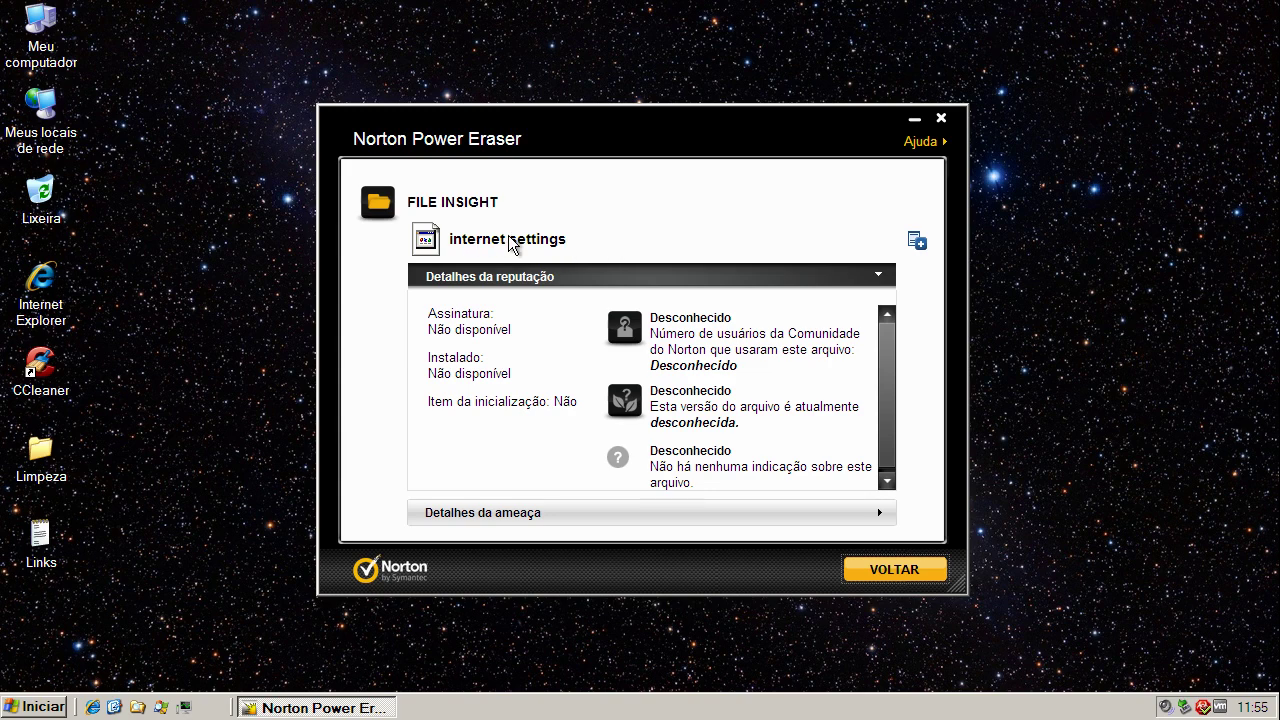
left_click(874, 576)
left_click(941, 119)
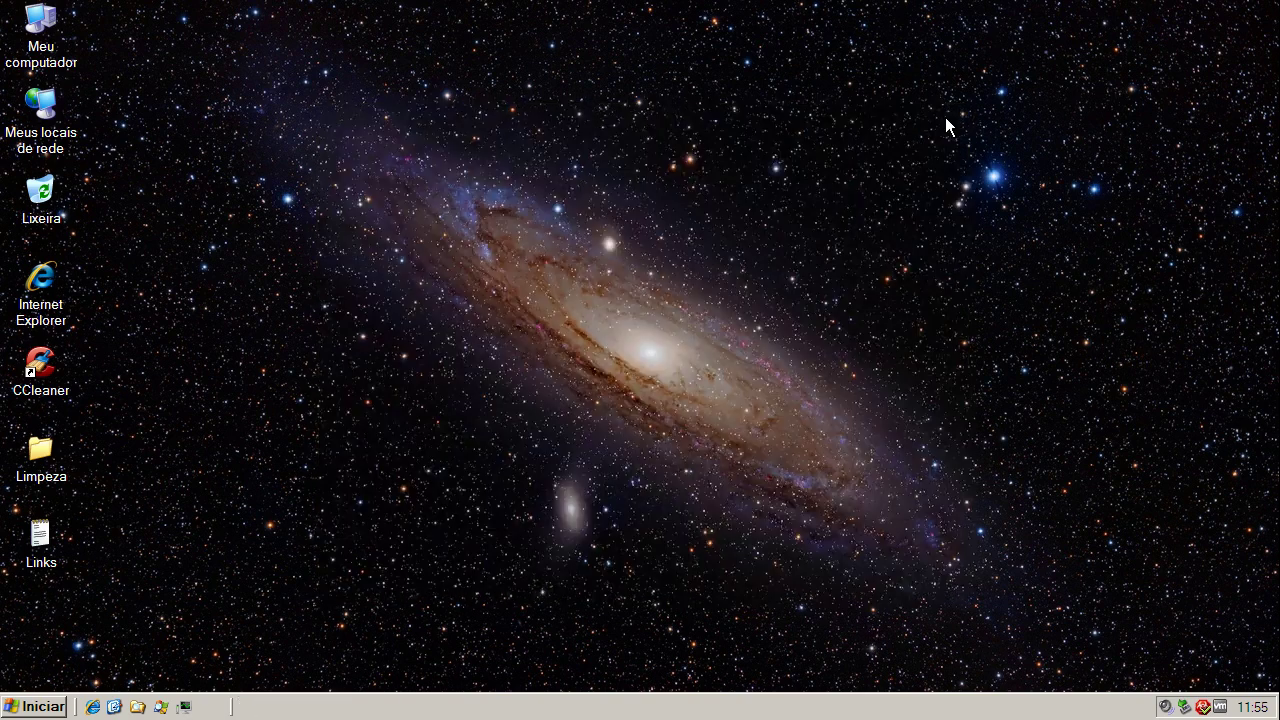